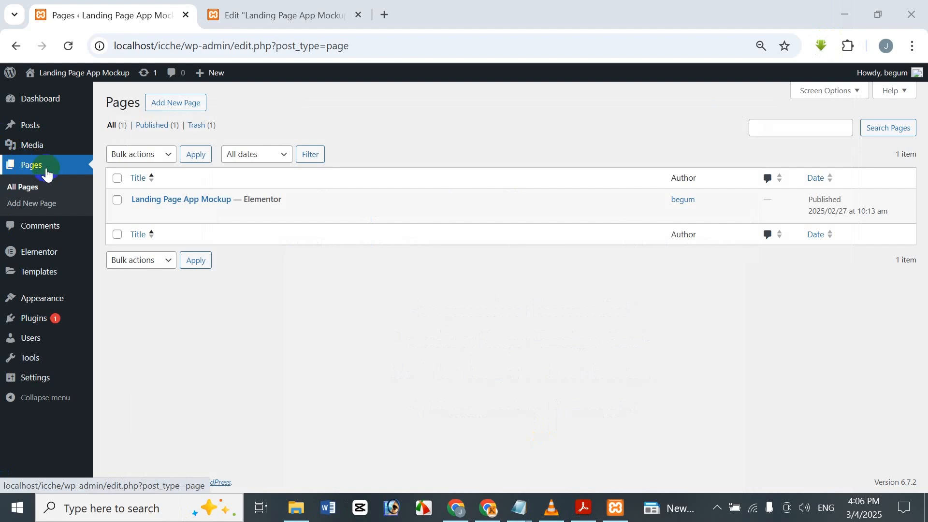
Step: Switch to the page's Elementor editor and add a single-column flexbox container below the Download section
mouse_move(289, 222)
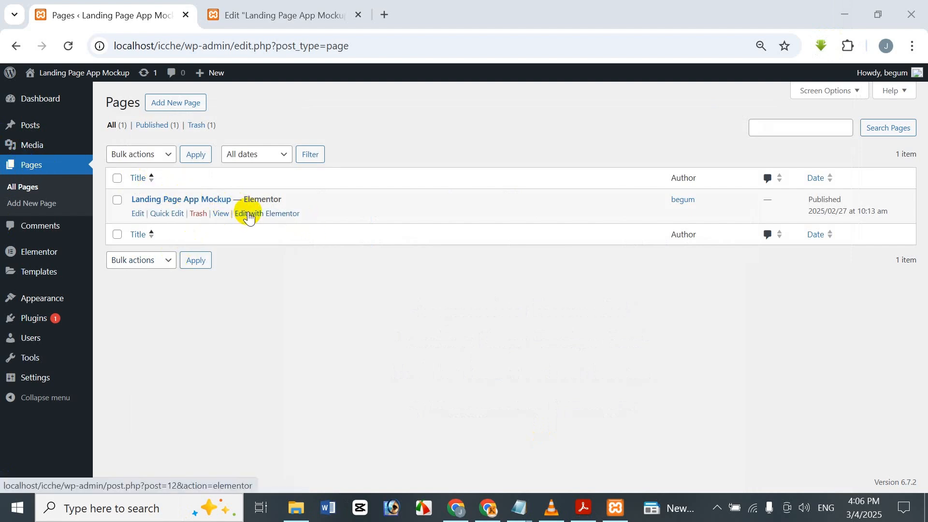
left_click(281, 10)
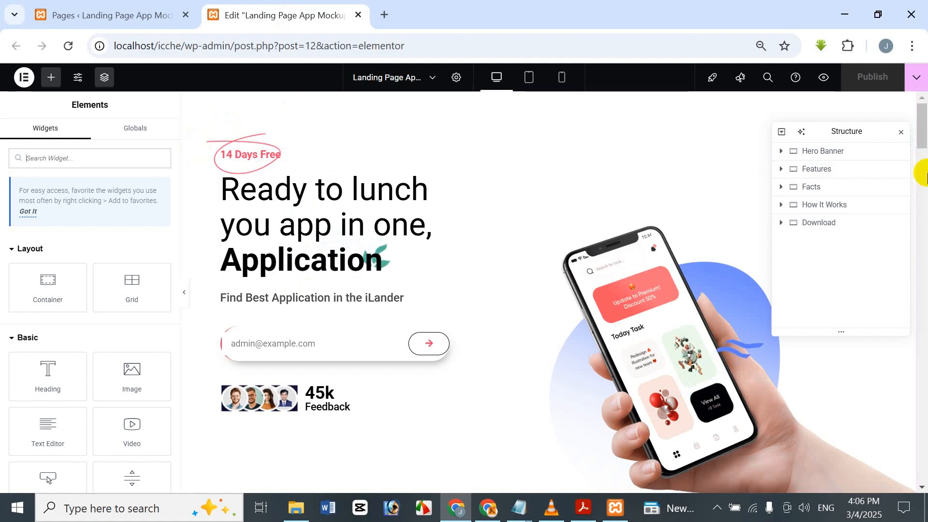
left_click_drag(923, 111, 920, 480)
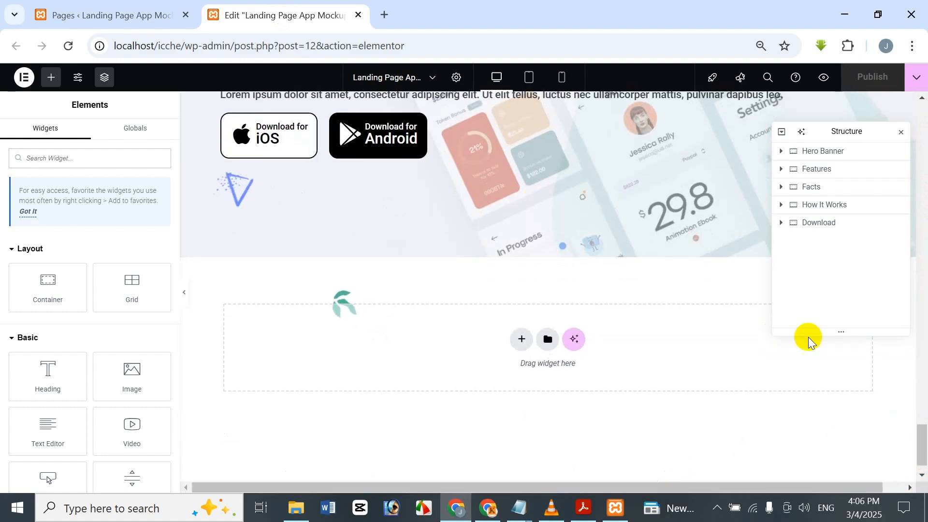
left_click_drag(923, 415, 916, 387)
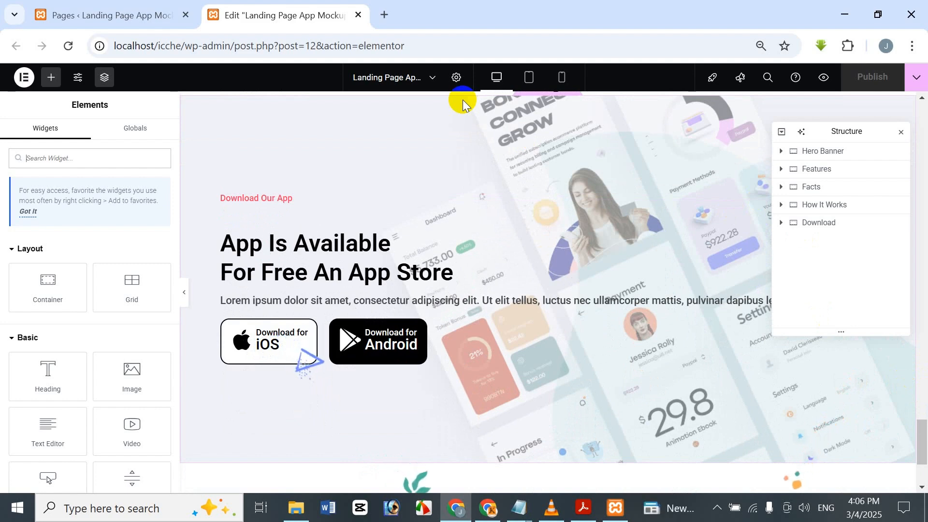
scroll(518, 135, "up", 1)
scroll(518, 135, "down", 4)
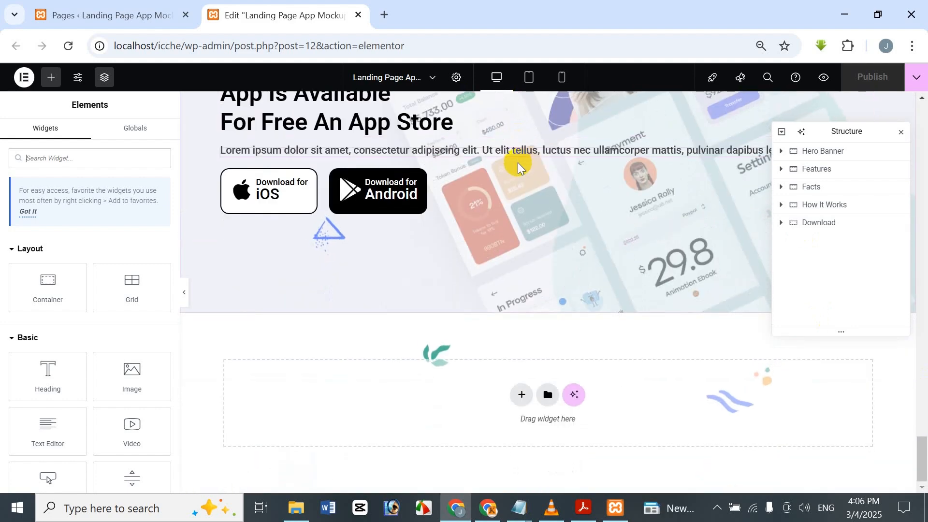
left_click(516, 396)
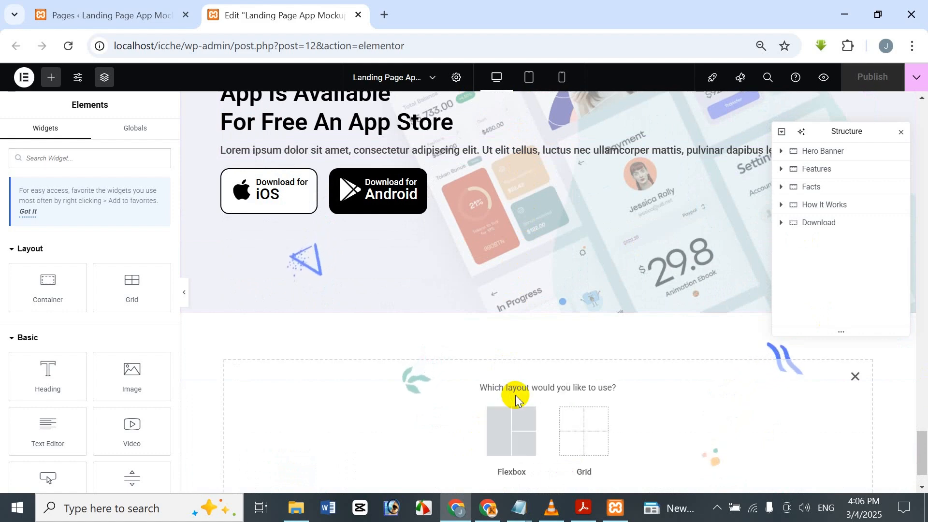
left_click(519, 424)
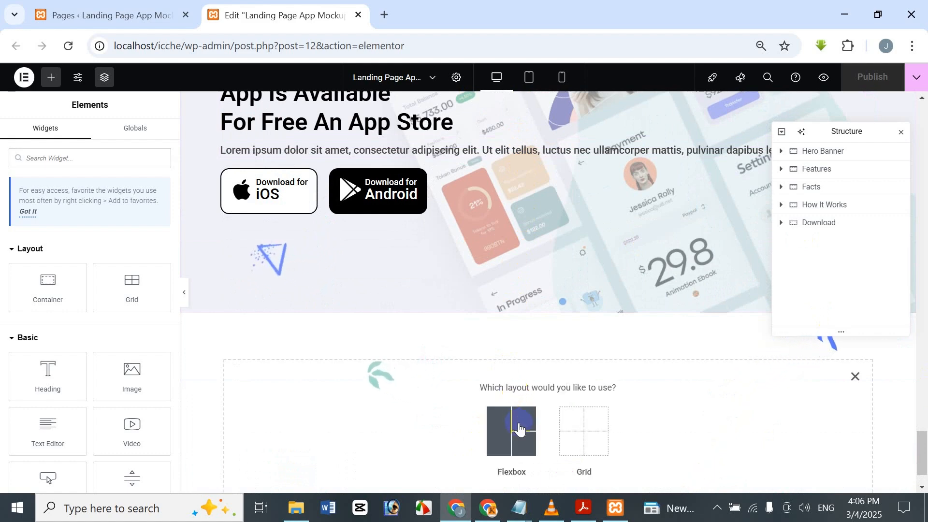
left_click(520, 426)
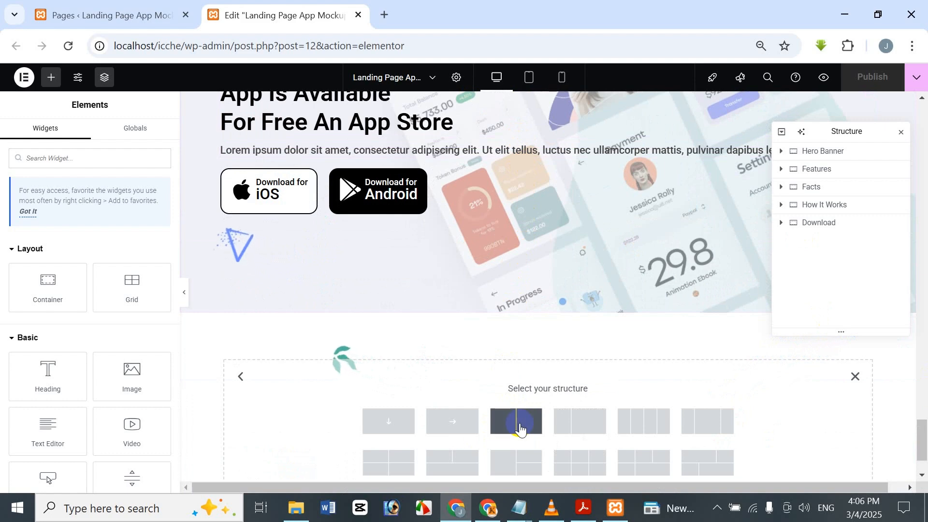
left_click(407, 423)
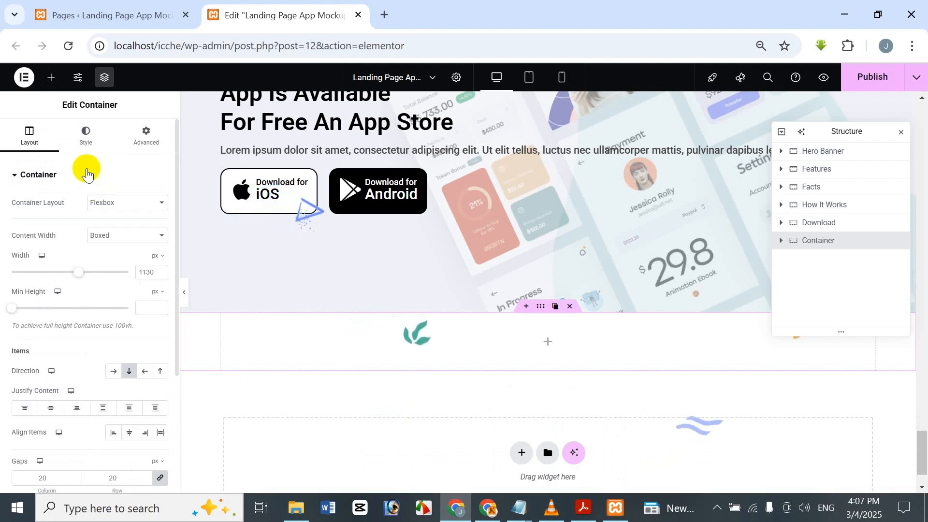
Step: Set the new container's padding to 100 px on all sides and unlink the padding values
left_click(124, 146)
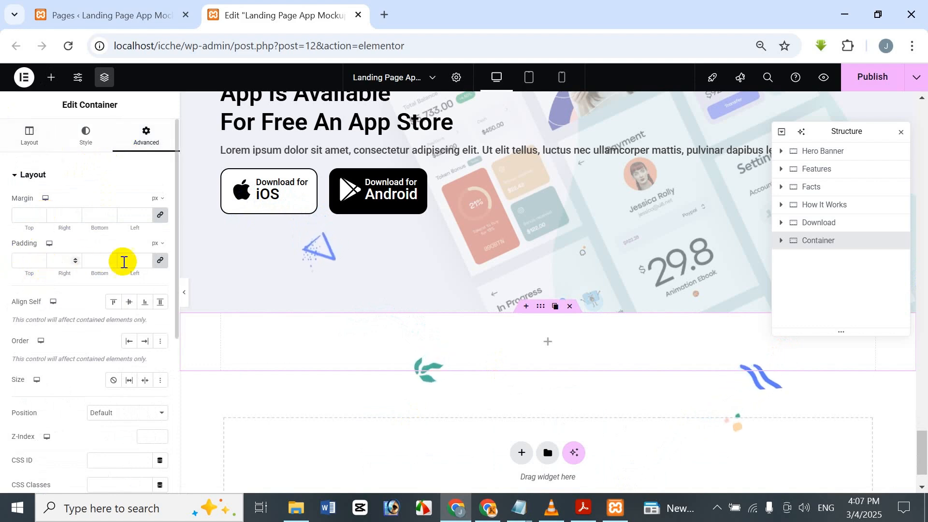
left_click(21, 260)
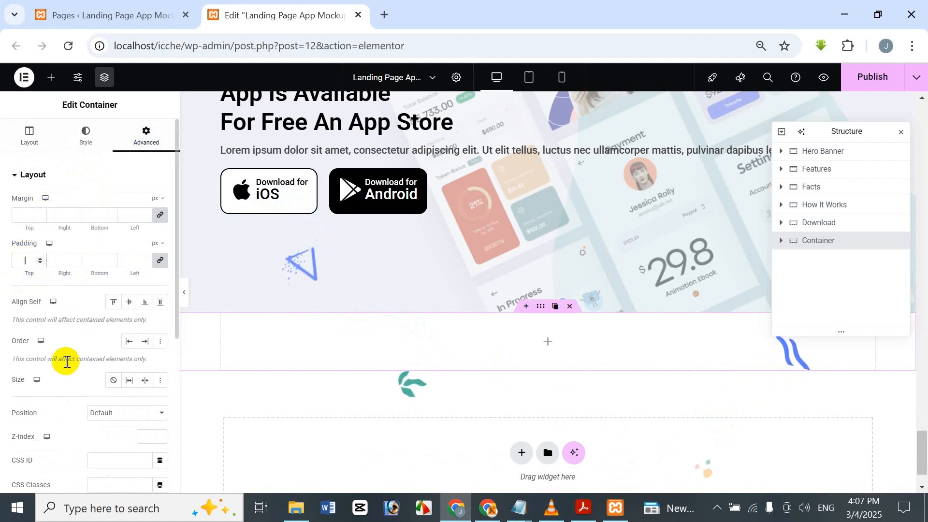
type("100")
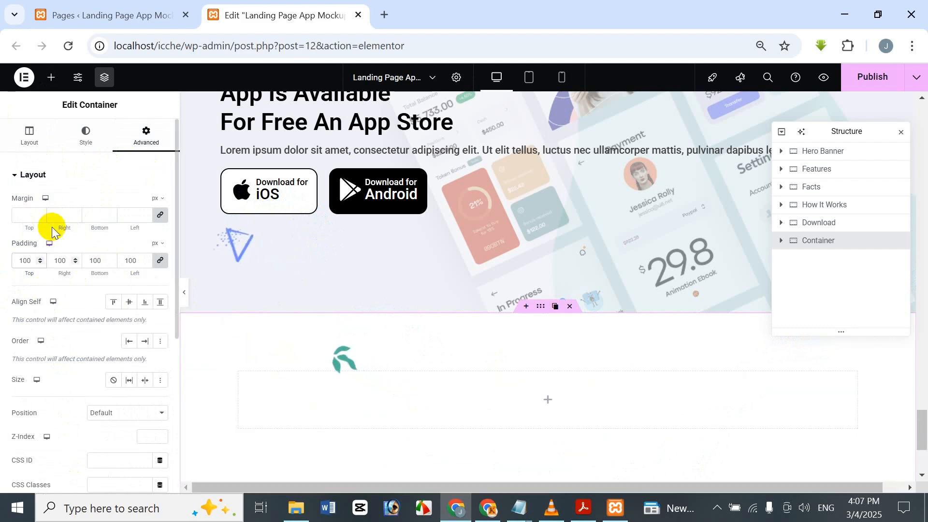
scroll(325, 241, "down", 3)
scroll(323, 245, "up", 3)
scroll(322, 250, "down", 1)
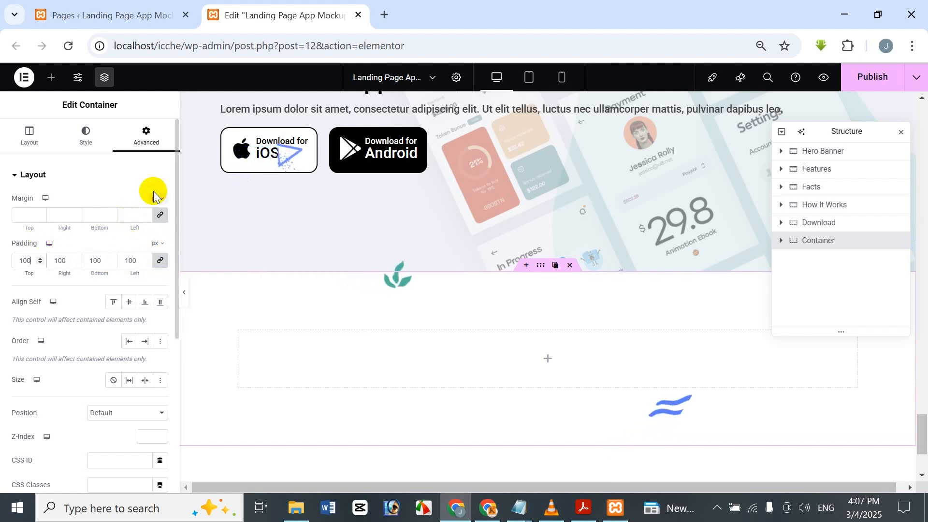
Step: Set the container's right and left padding to 15 px each
double_click(66, 260)
type("0")
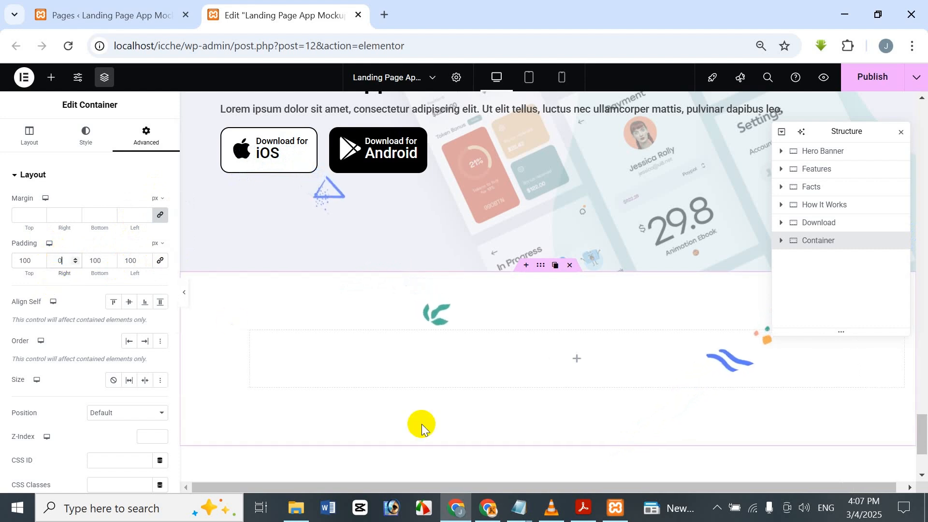
type("15")
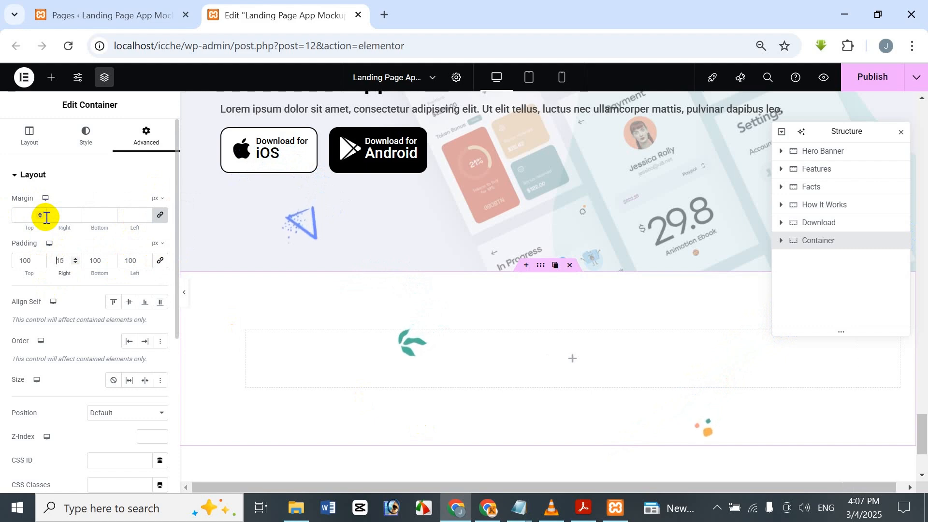
double_click(132, 260)
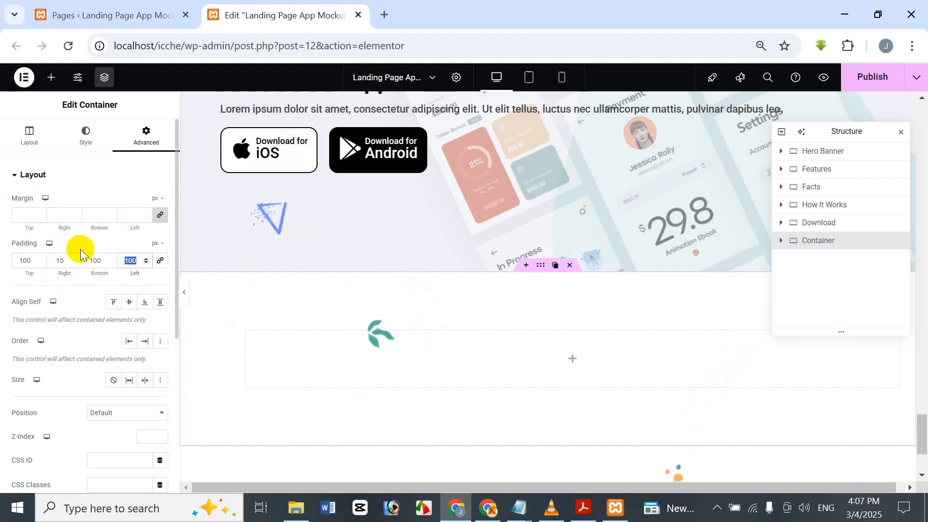
type("15")
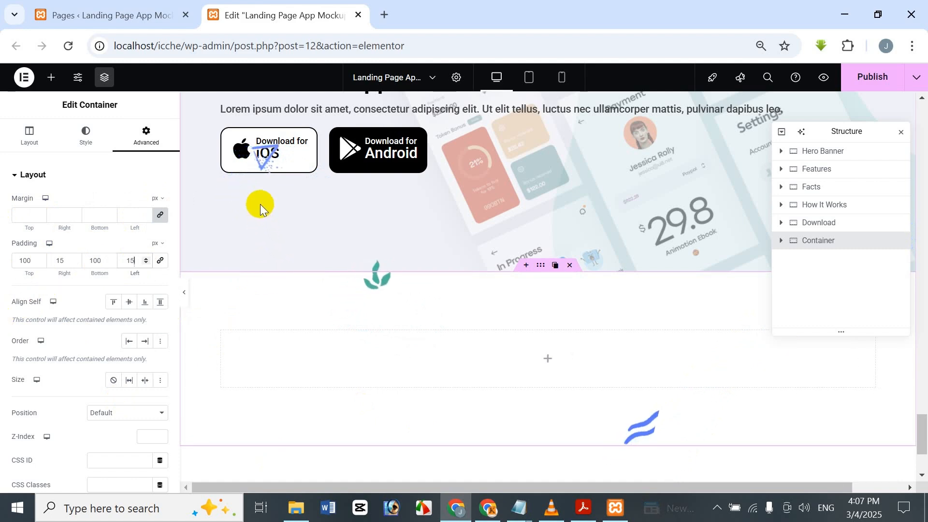
Step: Nest a container inside the new container and duplicate the nested one twice
left_click(54, 80)
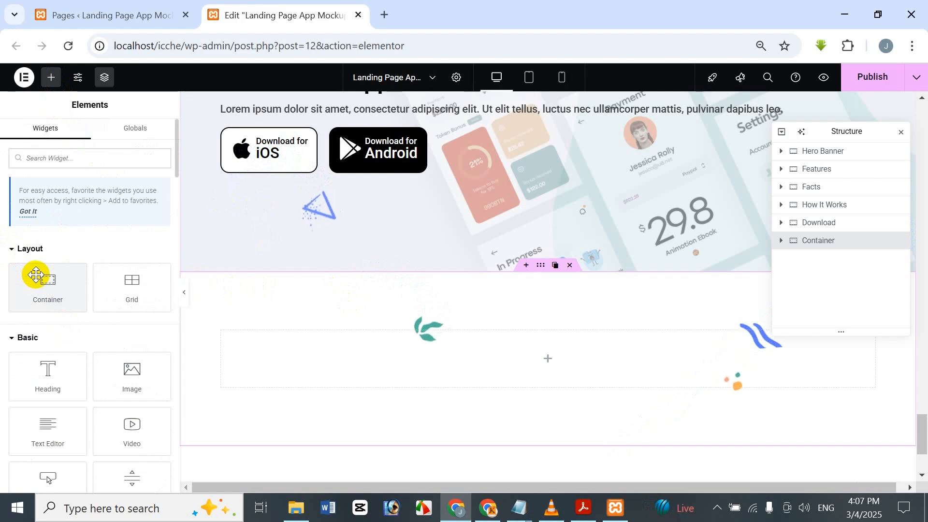
left_click_drag(36, 274, 443, 343)
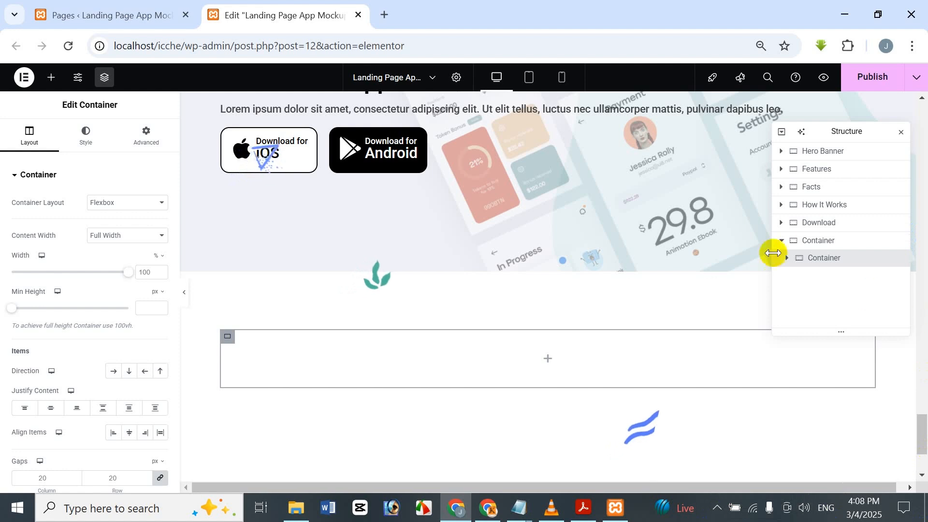
right_click(805, 261)
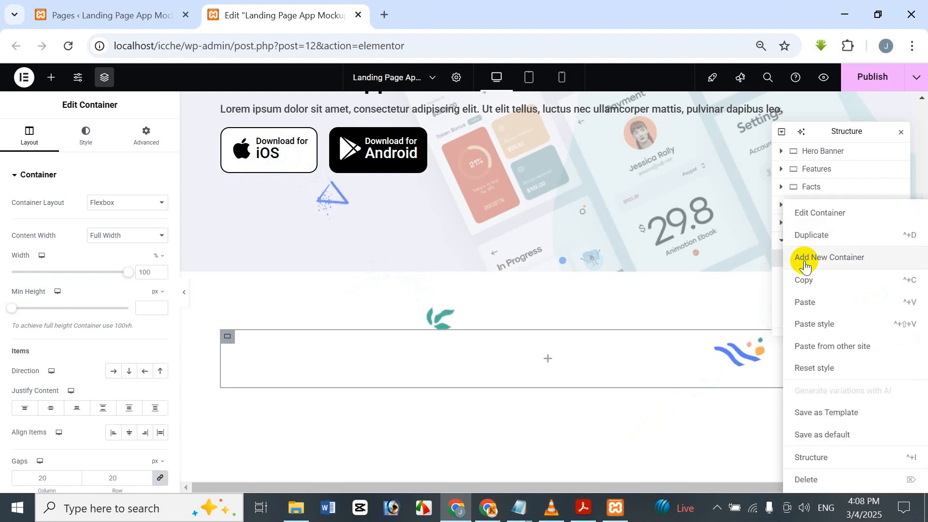
left_click(812, 235)
right_click(823, 276)
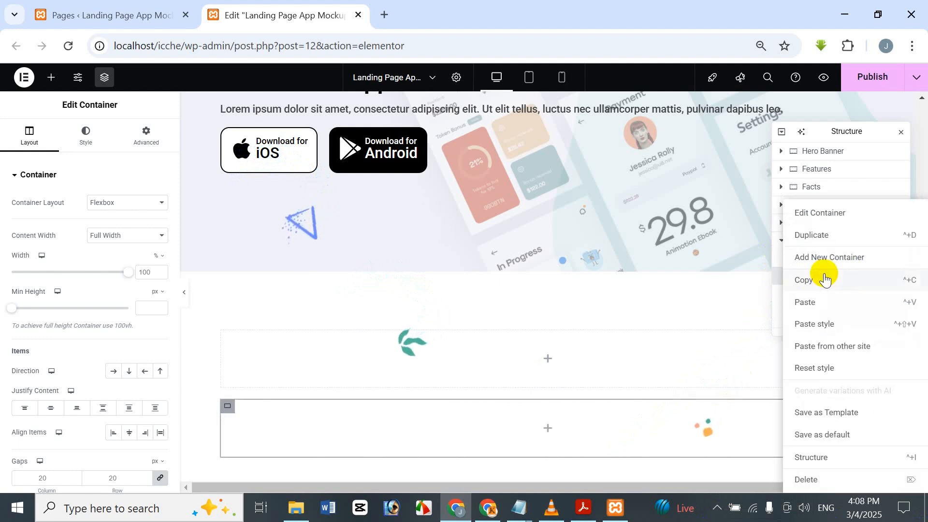
left_click(822, 234)
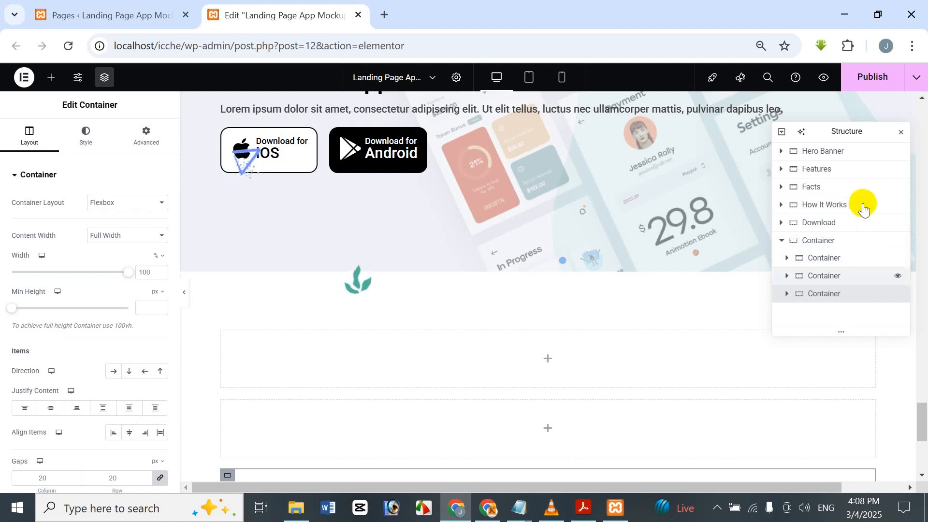
left_click(855, 243)
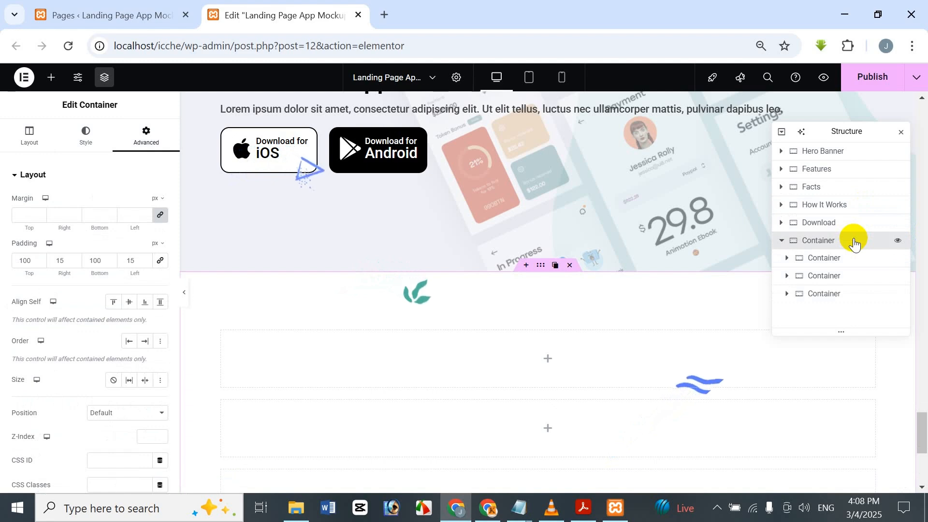
key("Delete")
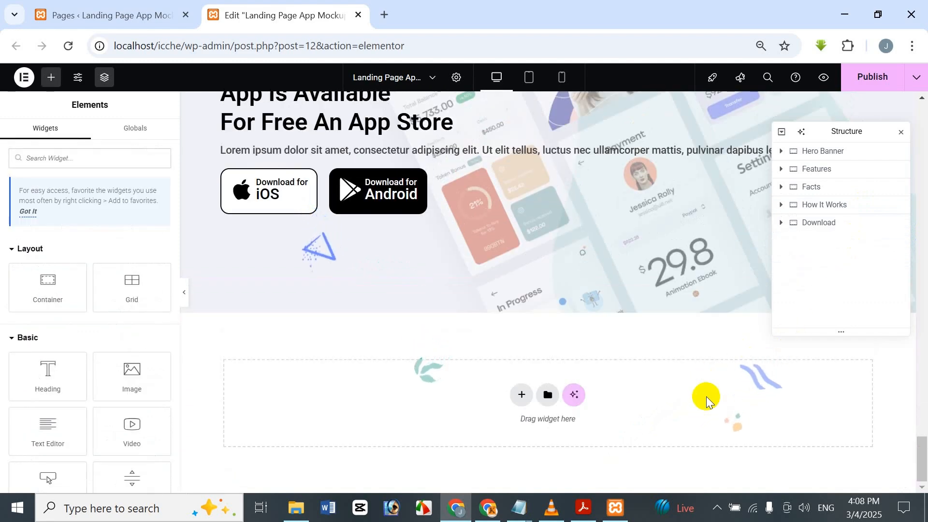
key("ctrl+z")
scroll(613, 437, "down", 5)
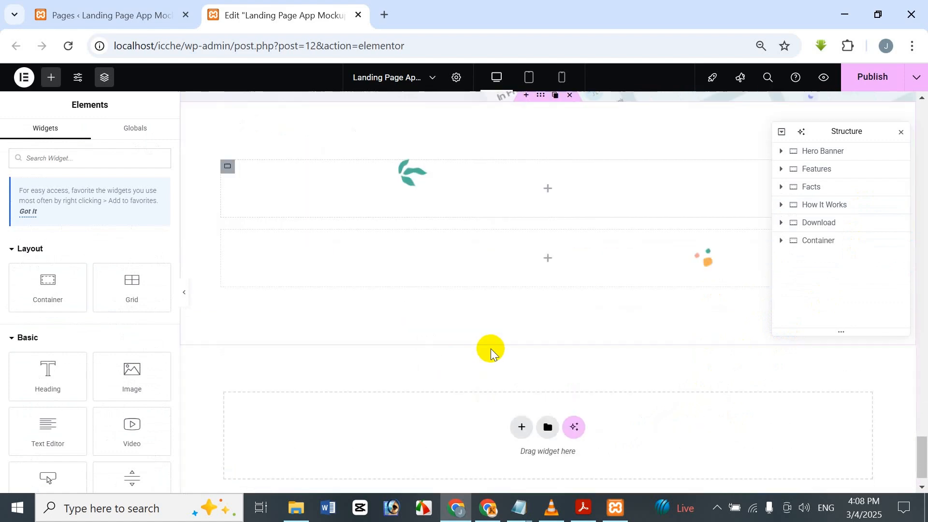
scroll(521, 325, "up", 2)
key("ctrl+z")
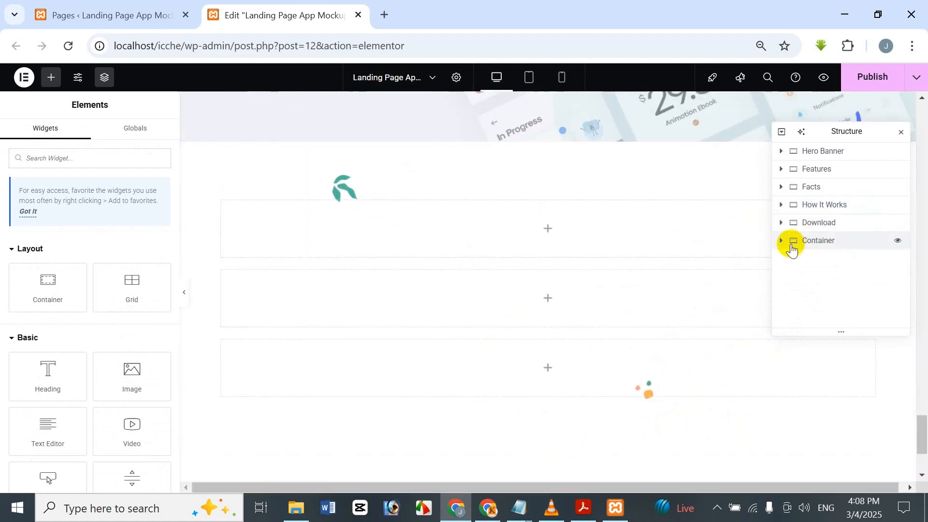
Step: Rename the new outer container in the page structure as "Pricing"
double_click(817, 242)
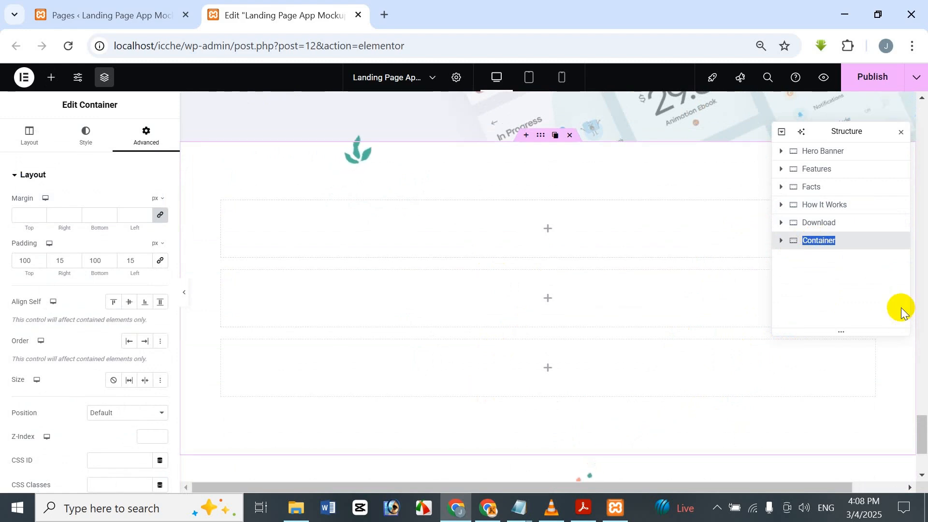
key("BackSpace")
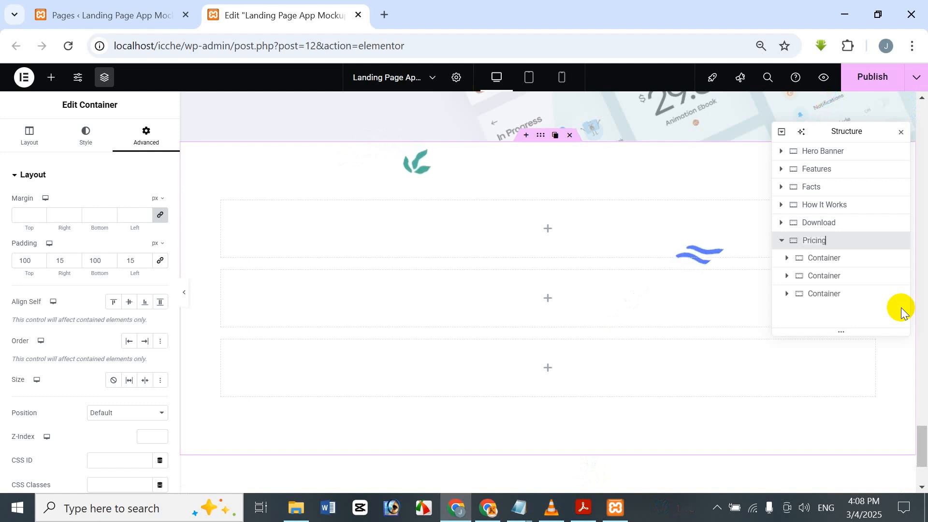
key("BackSpace")
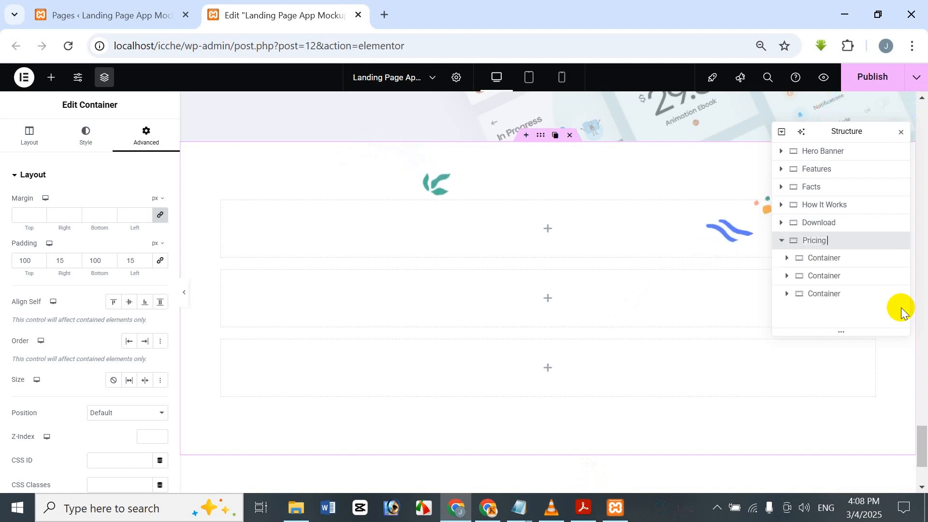
Step: Rename the first container nested in Pricing as "Pricing Table"
double_click(824, 259)
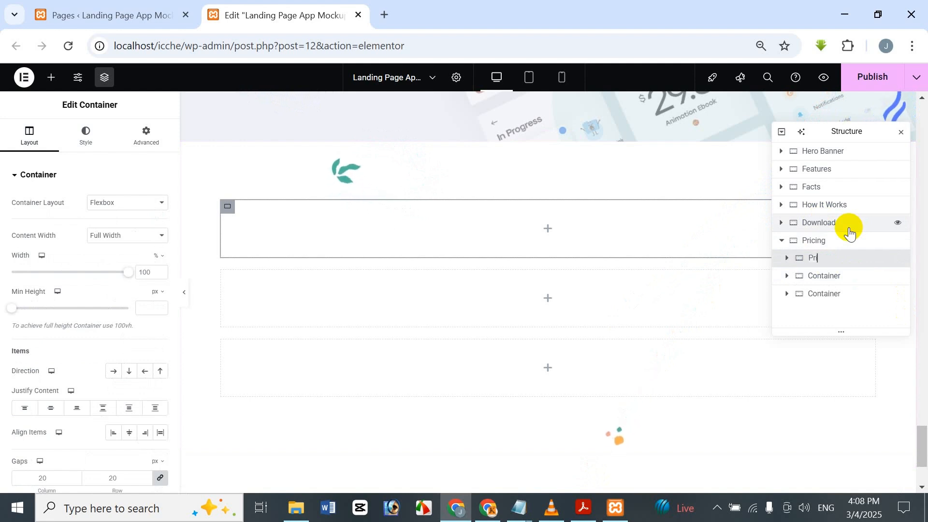
type("Pricing Tab;e")
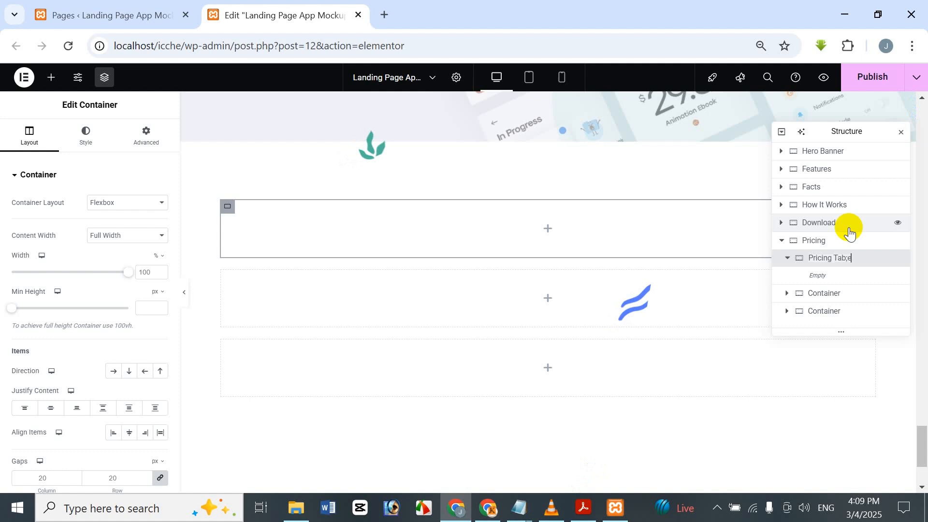
key("Return")
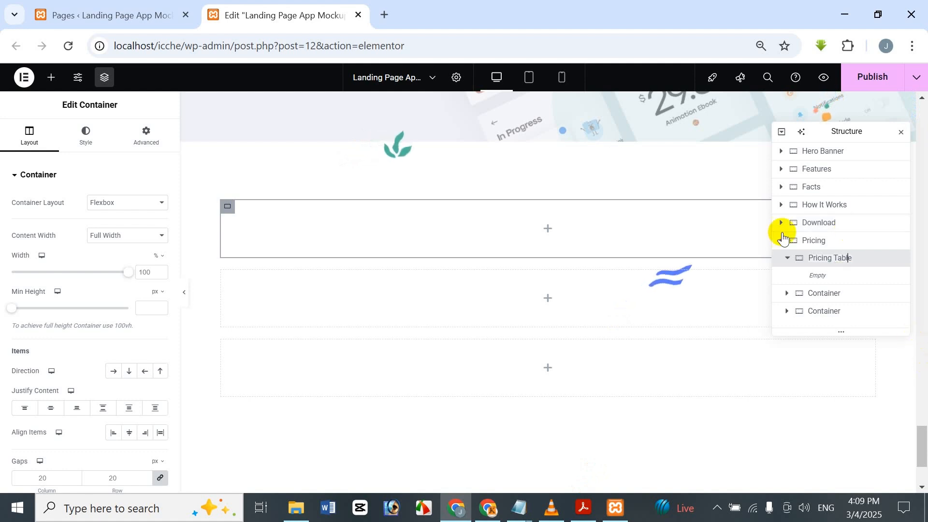
Step: Rename the second and third containers nested in Pricing as "Testimonial" and "Platform"
double_click(837, 296)
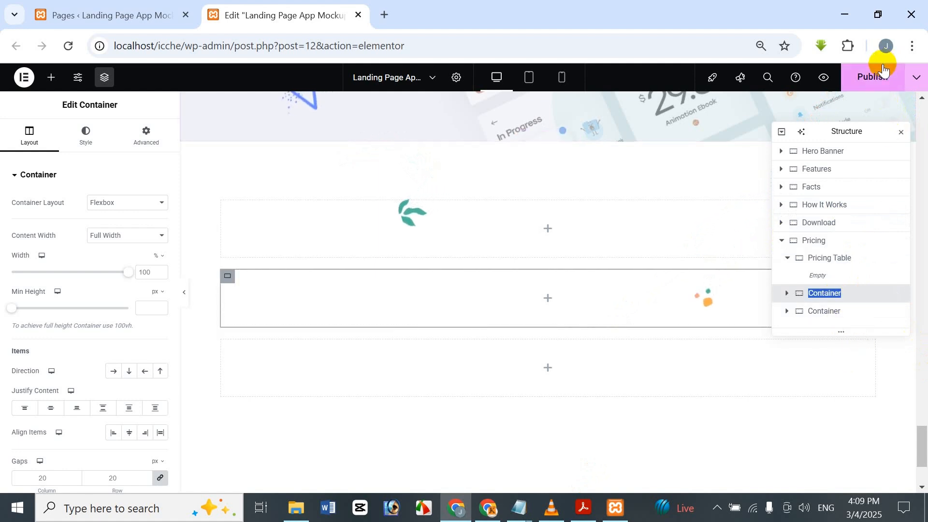
type("Te")
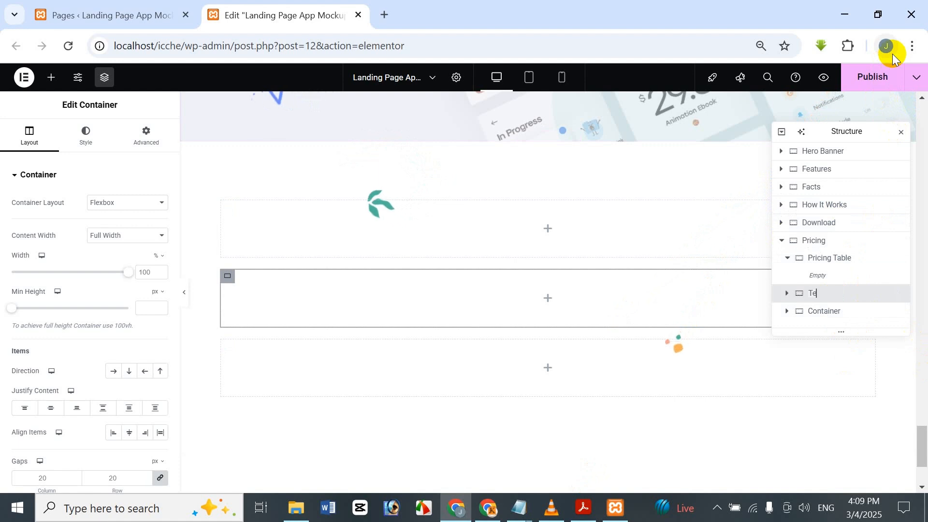
type("sitmonial")
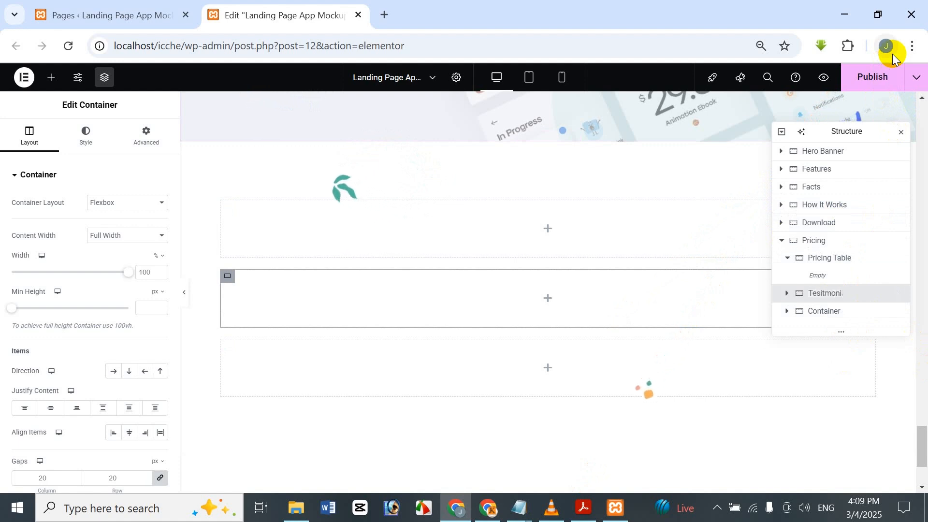
right_click(839, 295)
left_click(833, 290)
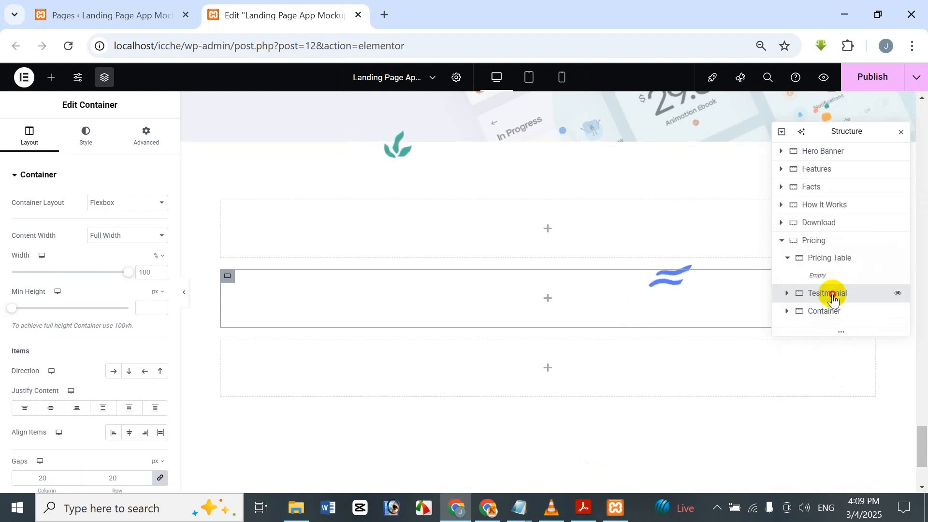
double_click(833, 293)
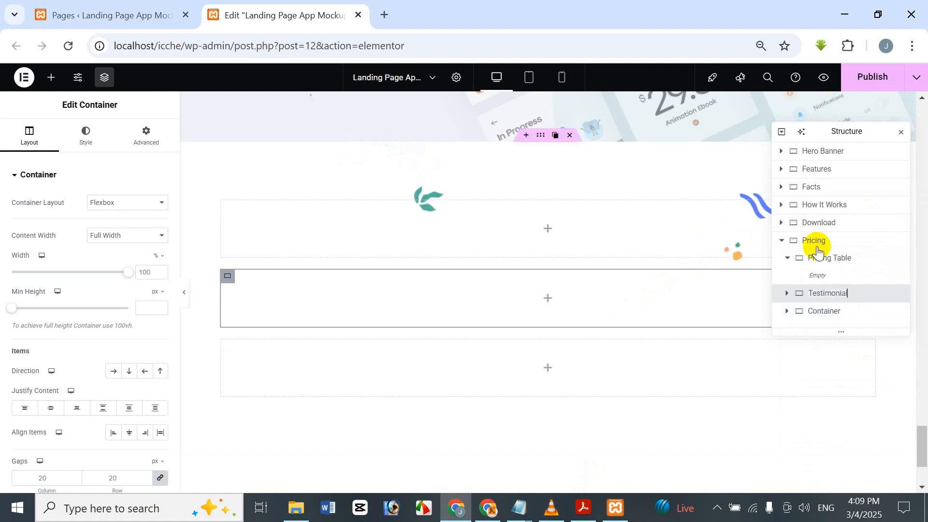
double_click(829, 315)
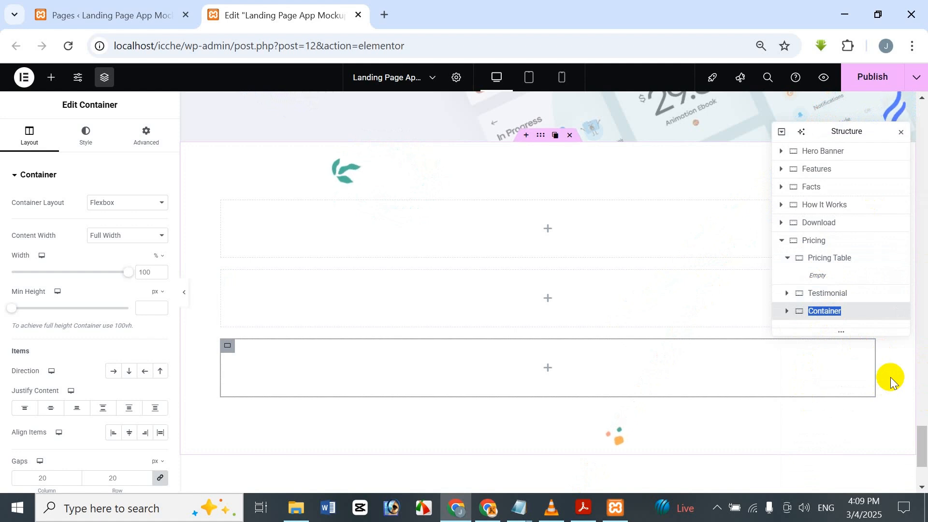
type("Platform")
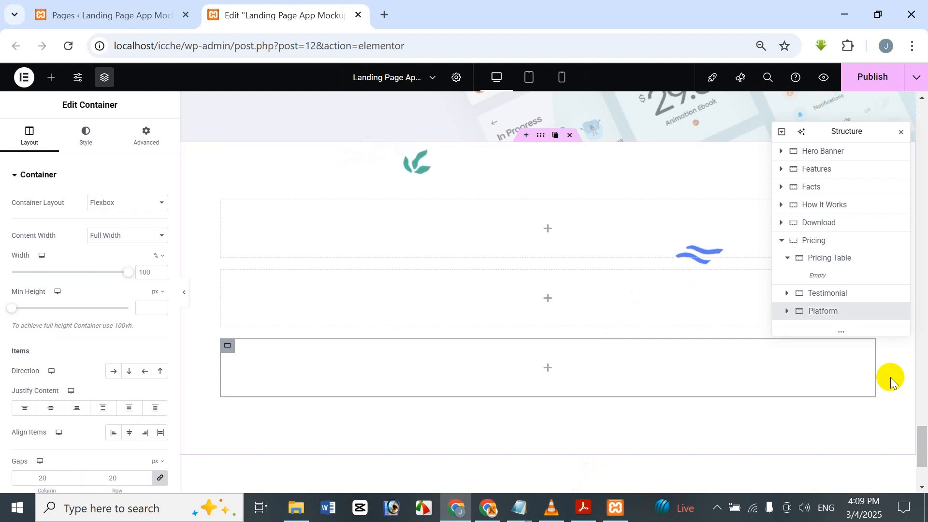
Step: Copy the "App Is Available For Free An App Store" heading from the Download section into the Pricing Table container
left_click(846, 265)
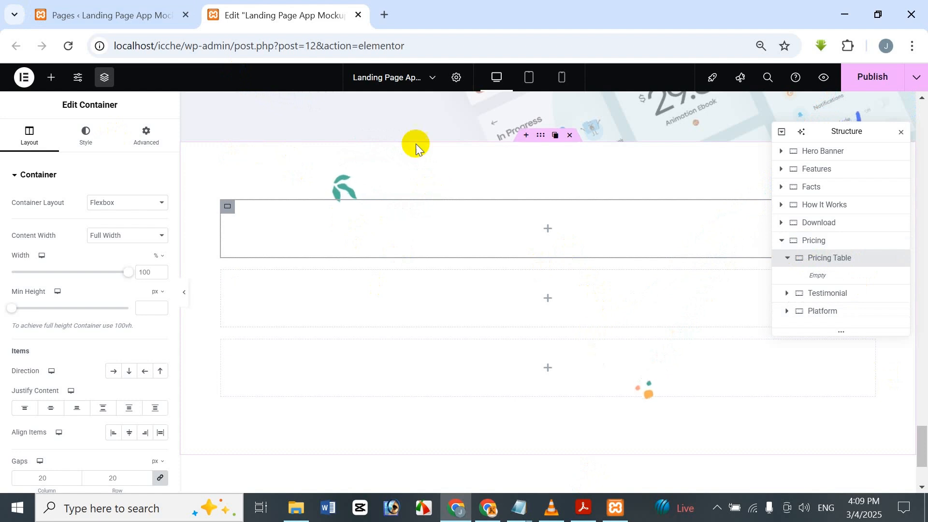
left_click(52, 77)
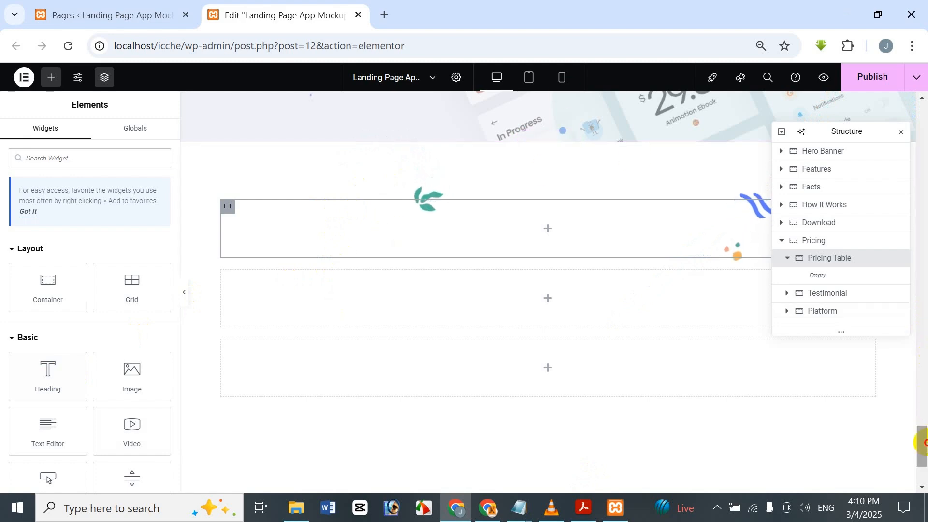
left_click_drag(923, 435, 925, 406)
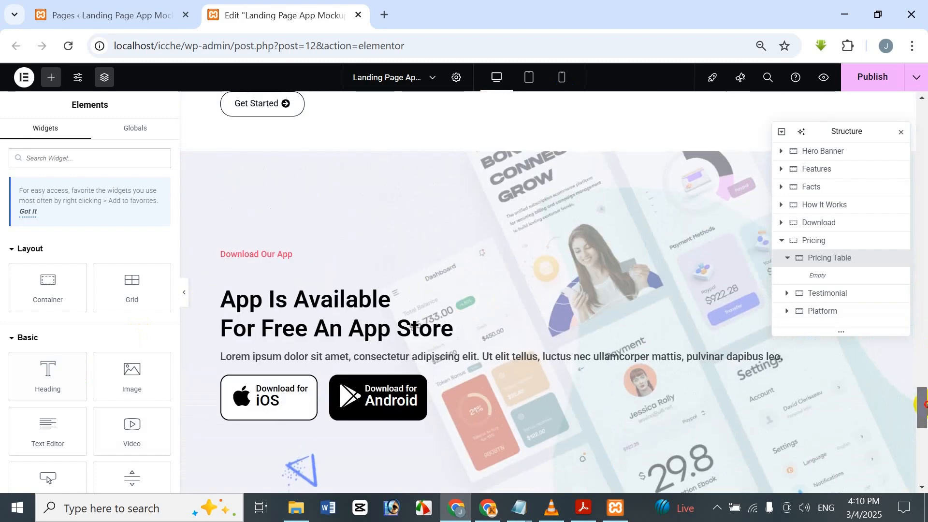
right_click(362, 313)
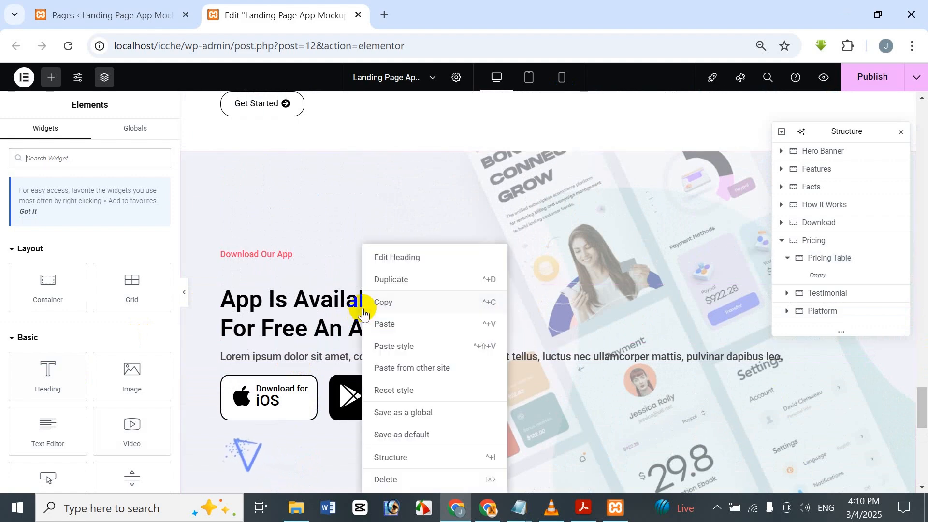
left_click(393, 300)
scroll(397, 293, "down", 5)
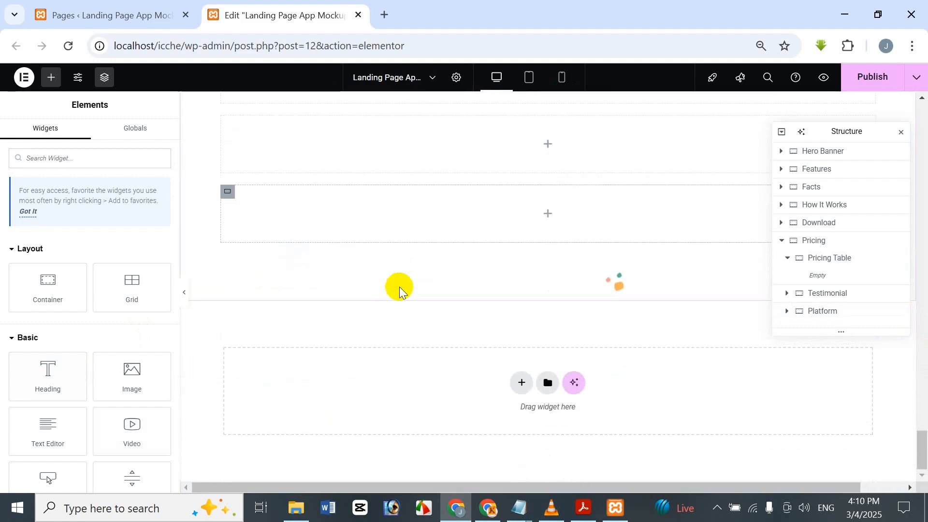
scroll(400, 290, "up", 4)
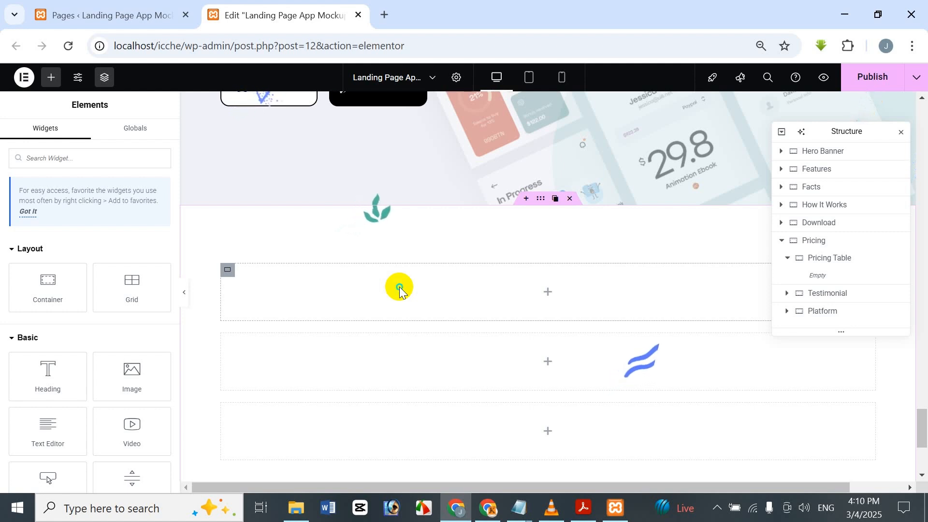
right_click(400, 290)
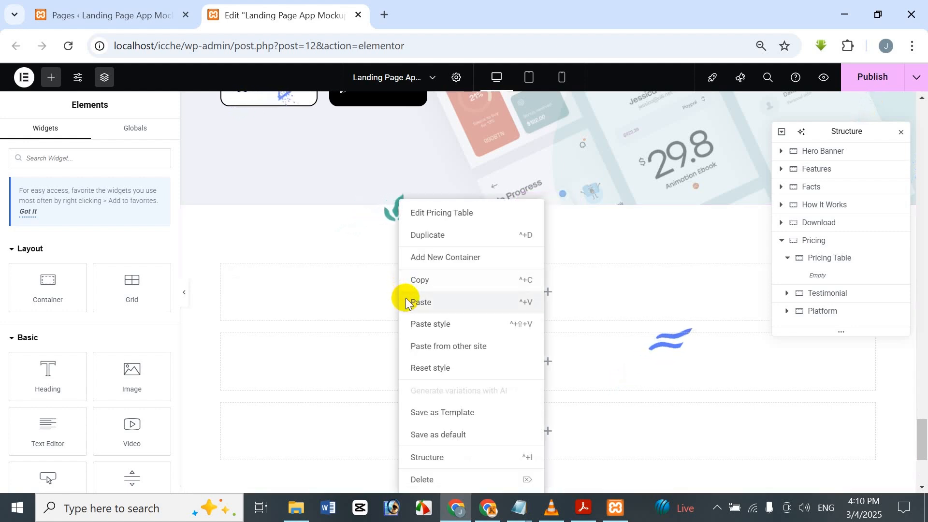
left_click(405, 301)
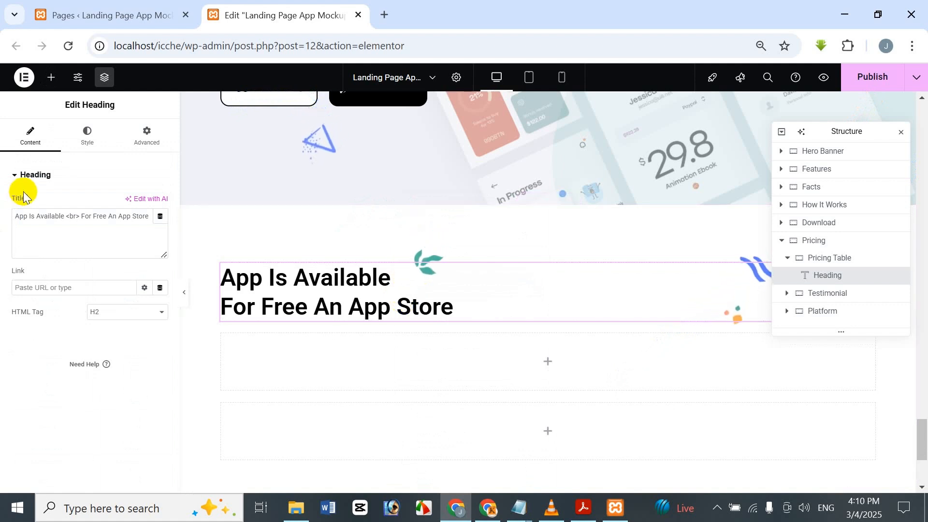
Step: Copy the Download section's lorem ipsum paragraph and paste it below the heading in the Pricing Table container
scroll(309, 265, "up", 10)
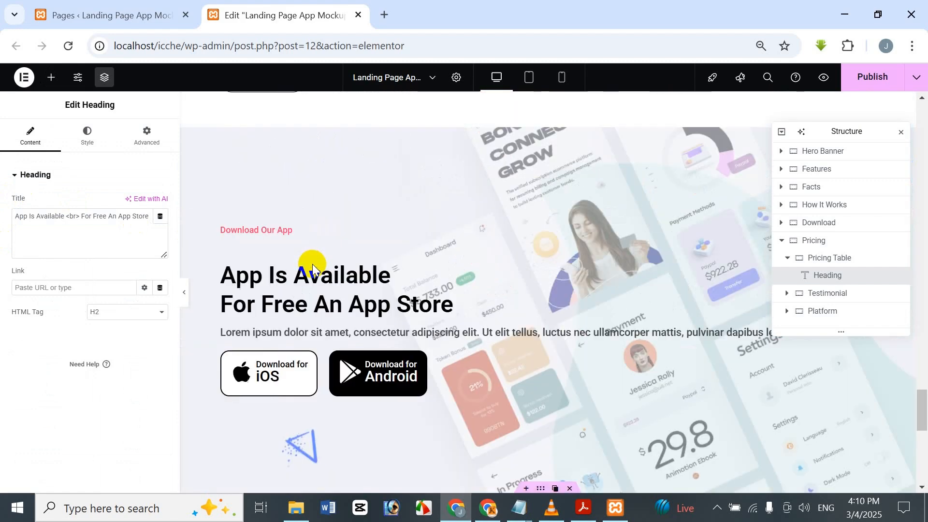
scroll(314, 268, "down", 5)
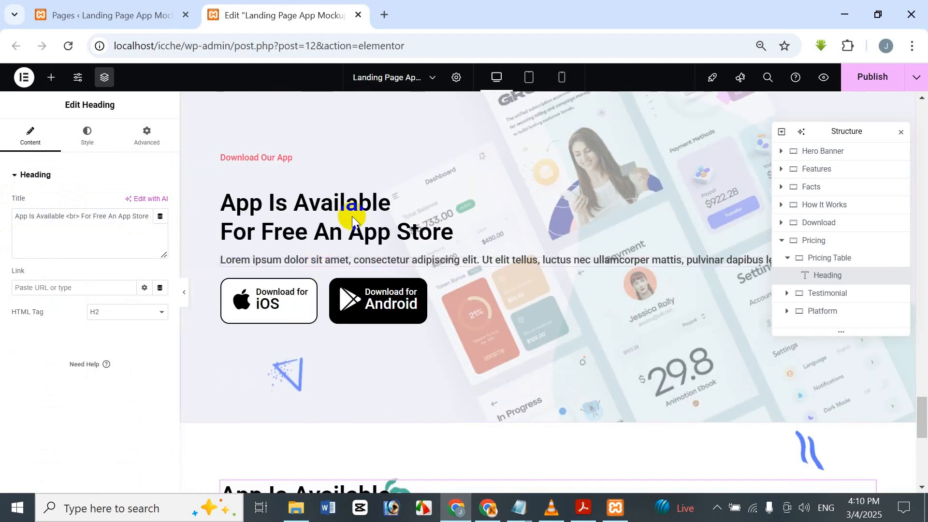
right_click(379, 264)
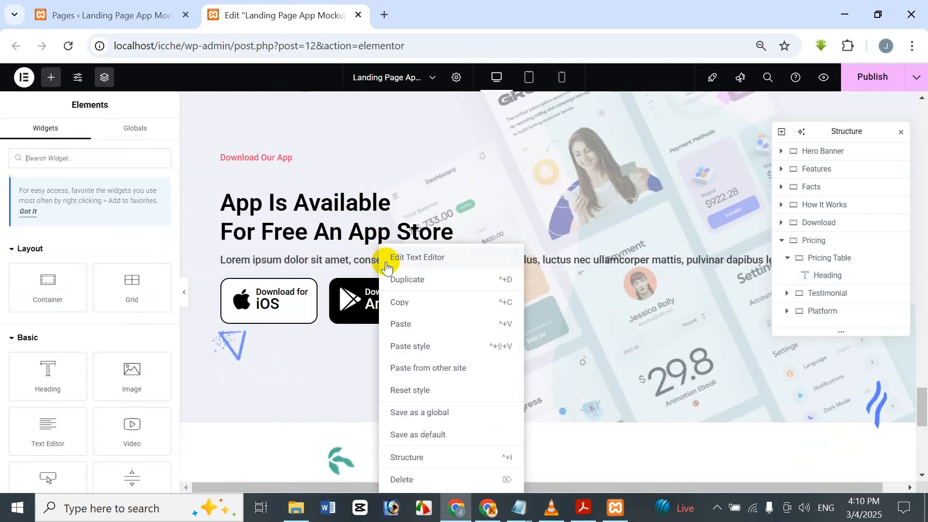
left_click(443, 306)
scroll(442, 306, "down", 1)
scroll(442, 306, "down", 8)
scroll(437, 275, "up", 2)
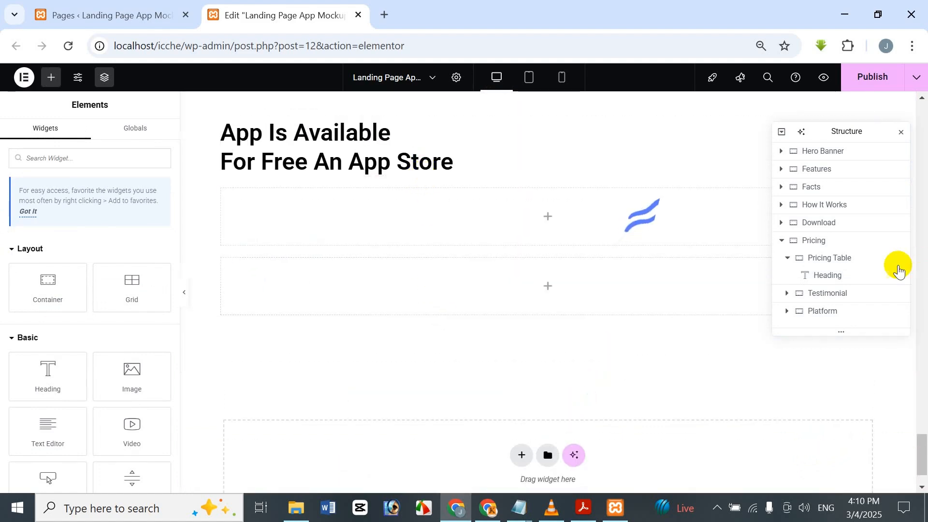
right_click(835, 279)
left_click(818, 323)
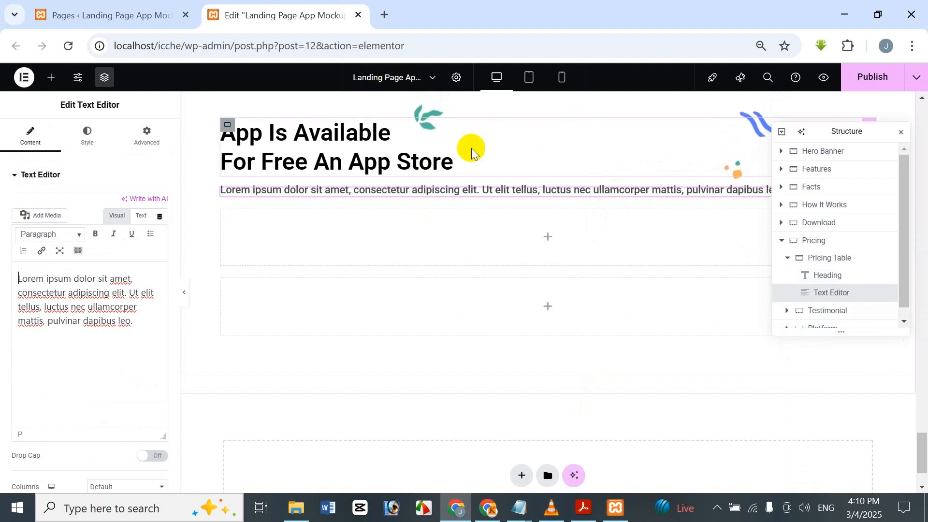
Step: Center-align both the heading and the paragraph in the Pricing Table container
left_click(444, 147)
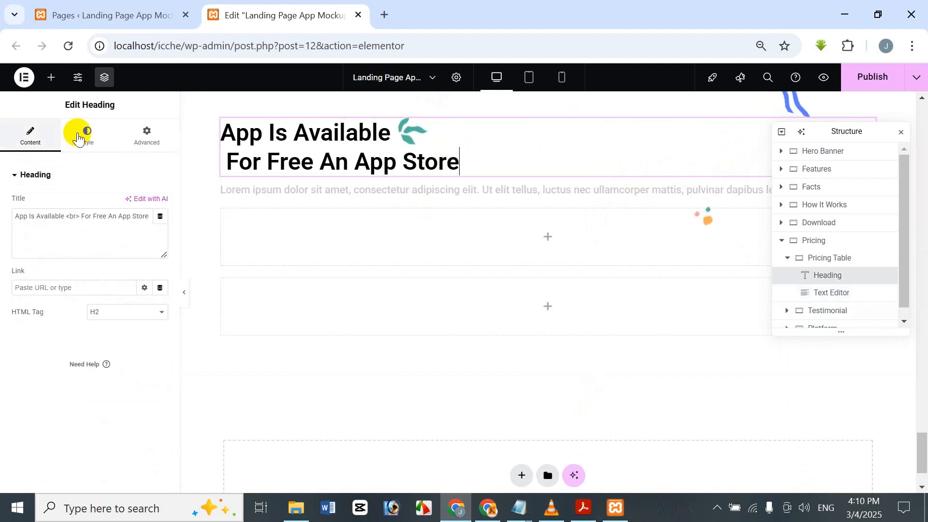
left_click(78, 138)
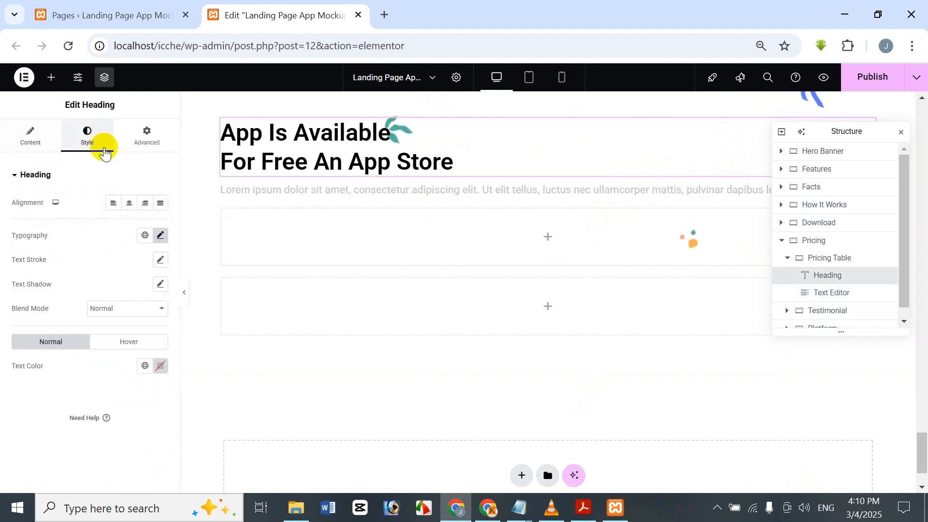
left_click(131, 204)
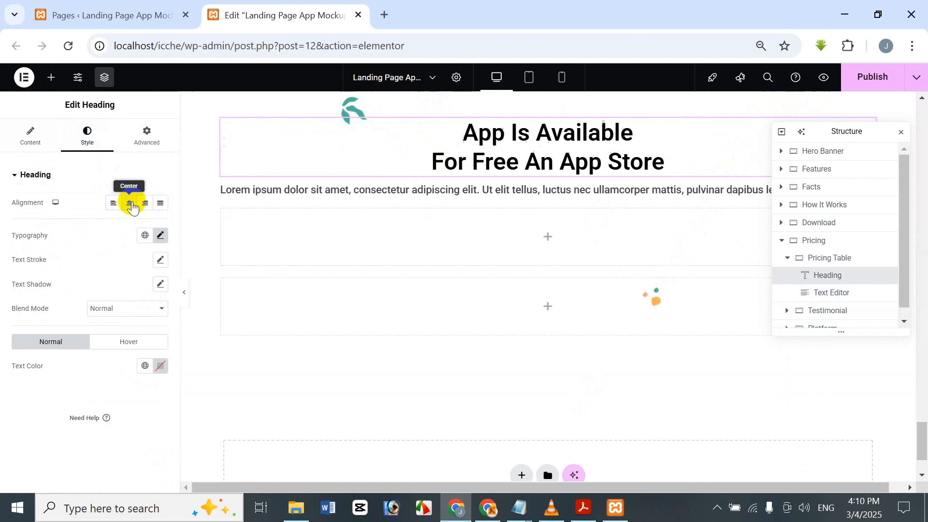
left_click(562, 190)
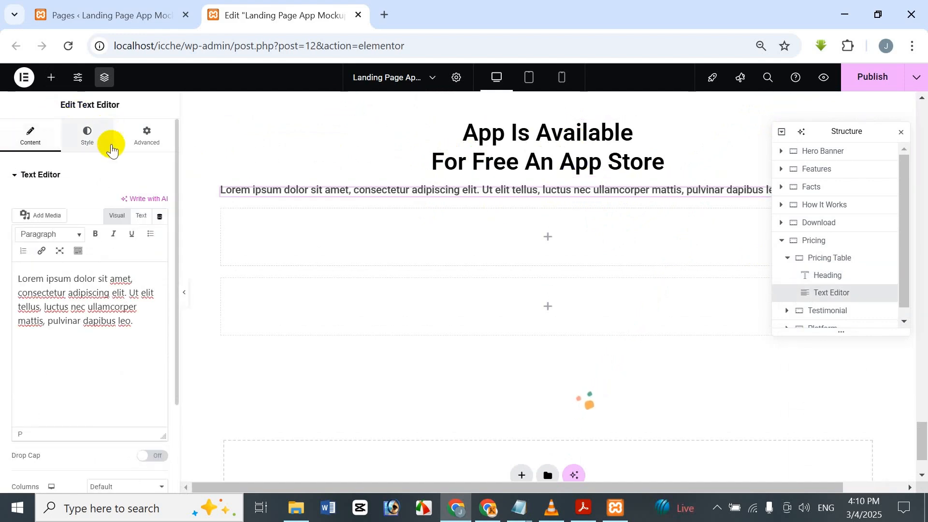
left_click(92, 145)
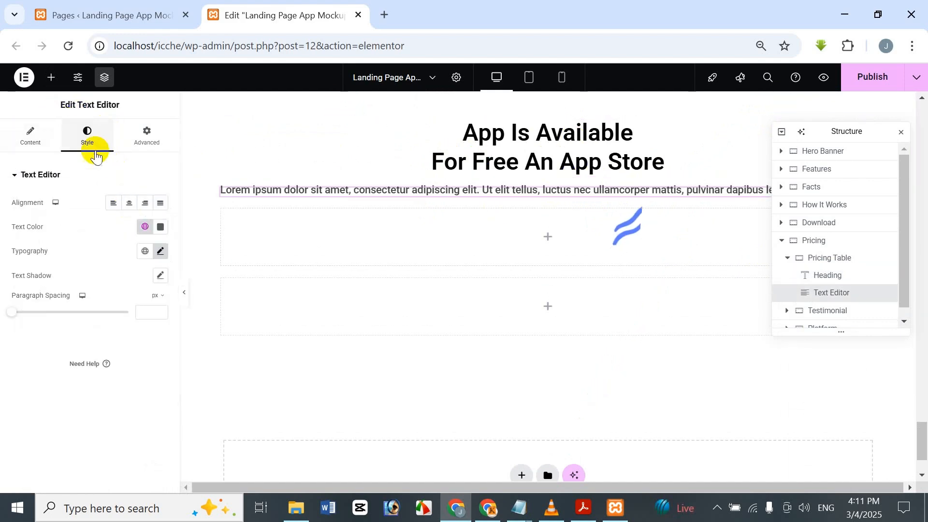
left_click(129, 204)
Step: Replace the Pricing Table heading's title with "Simple Pricing For Everyone"
left_click(523, 143)
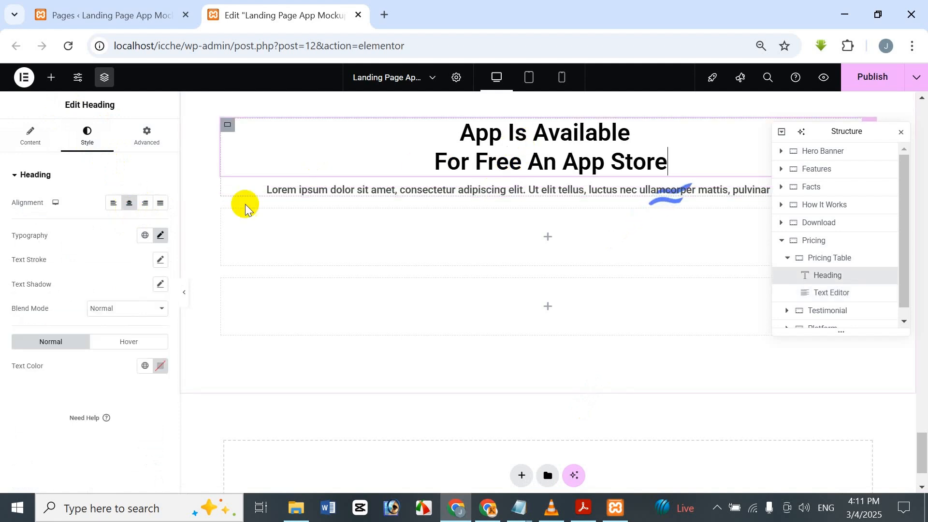
left_click(45, 141)
left_click_drag(84, 216, 75, 216)
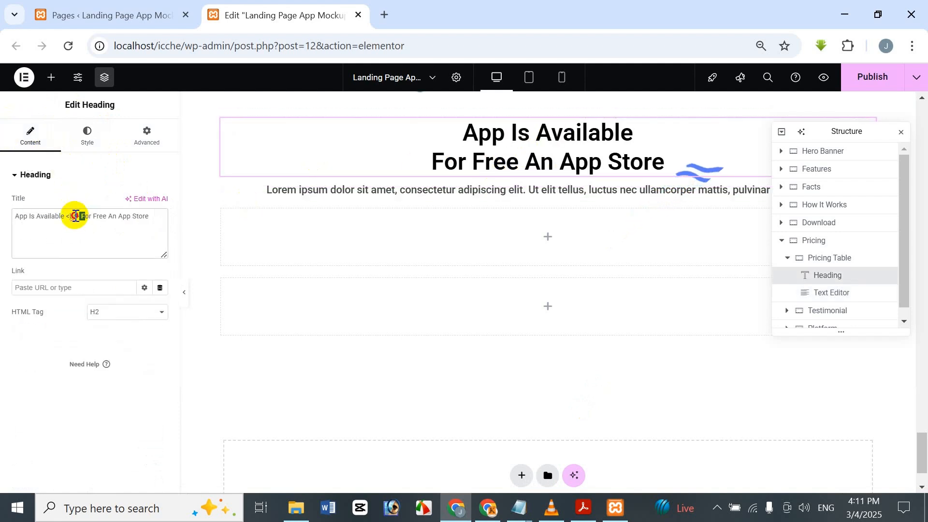
key("ctrl+a")
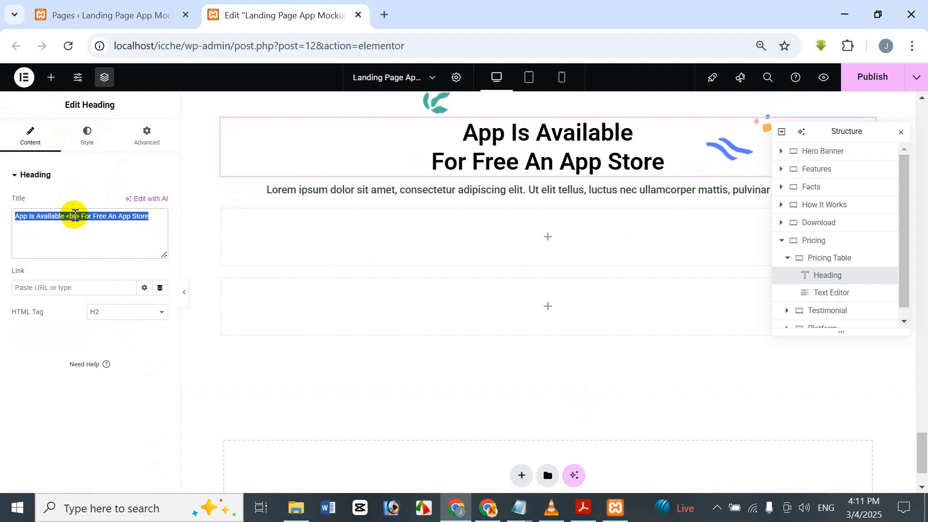
key("BackSpace")
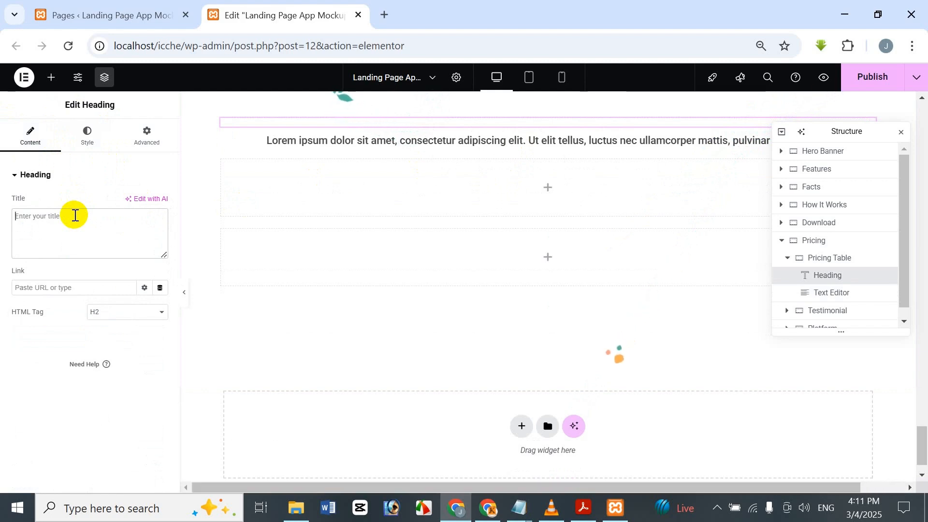
type("Sim")
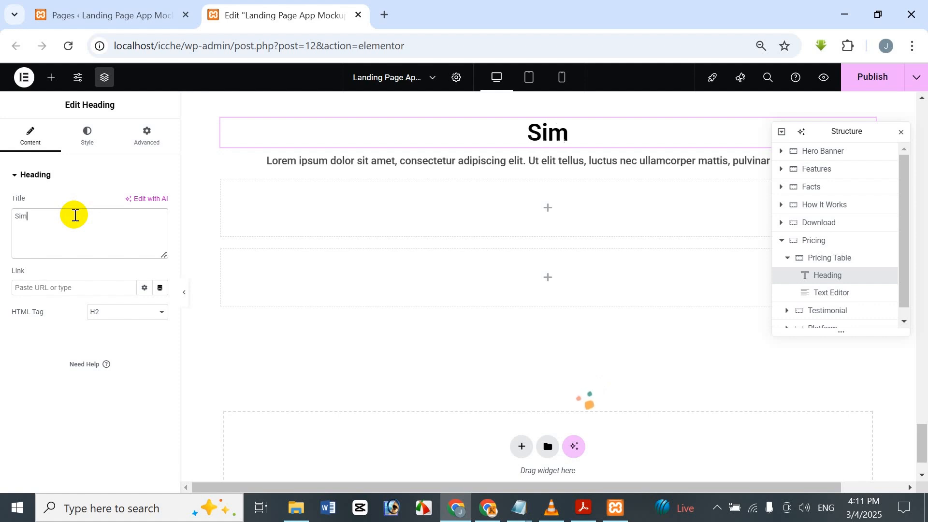
type("ple")
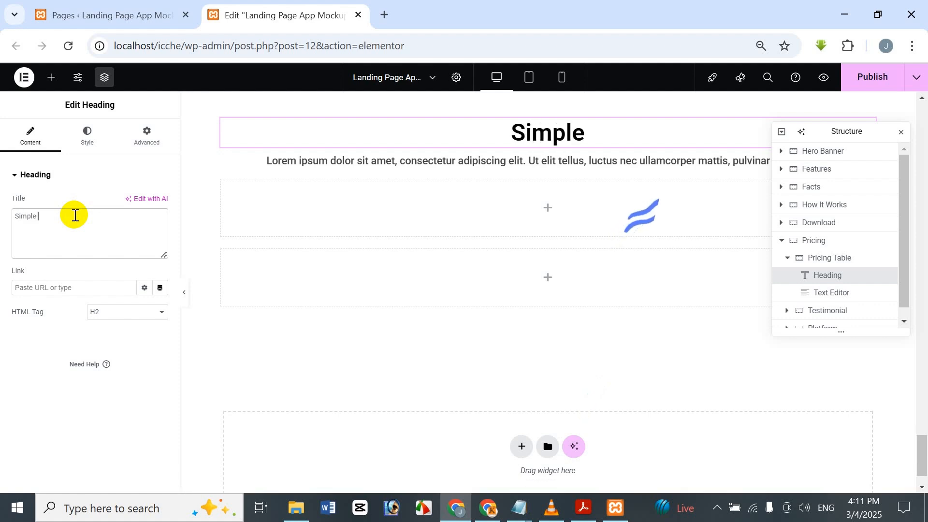
type(" P")
key("BackSpace")
type("P")
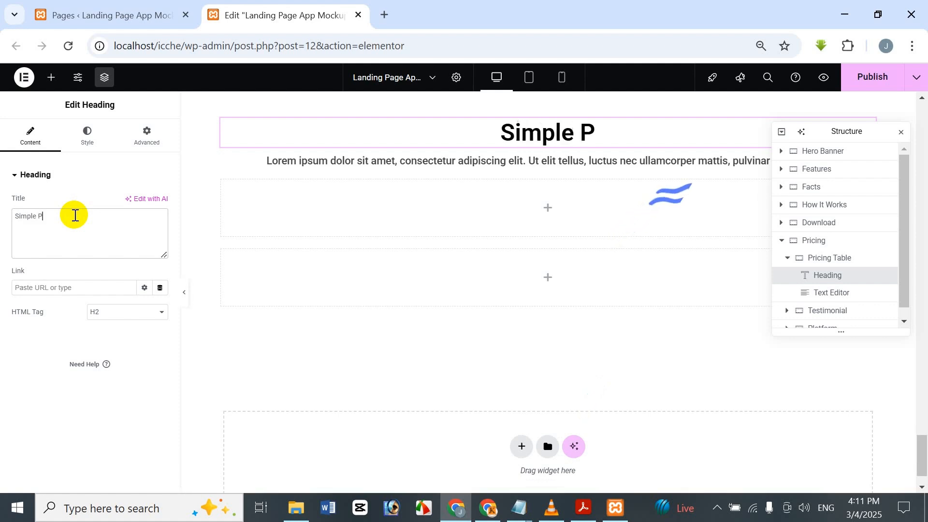
type("ricing ")
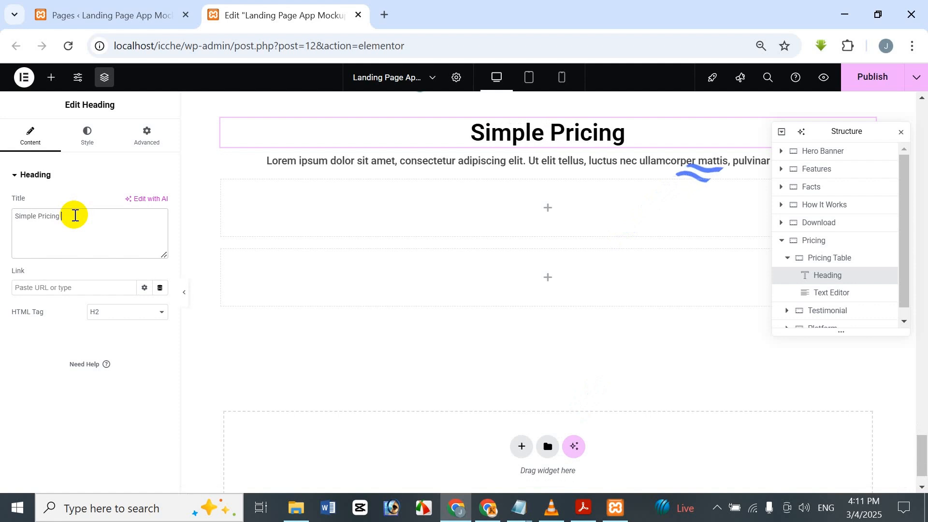
type("Dor")
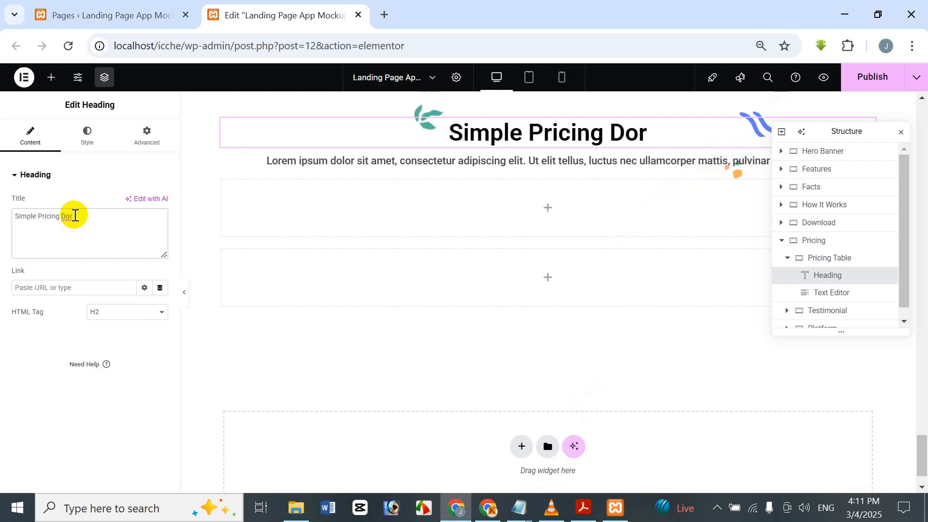
type(" E")
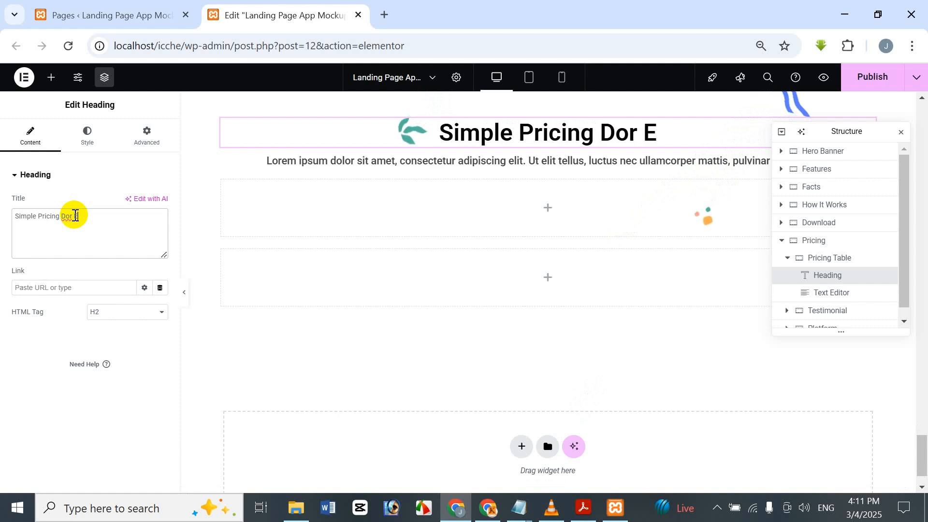
type("veryone")
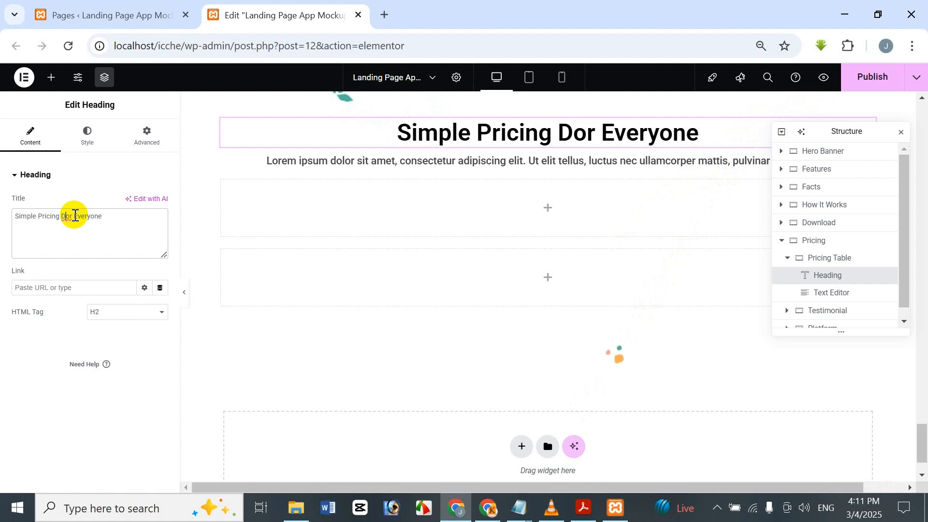
key("BackSpace")
type("F")
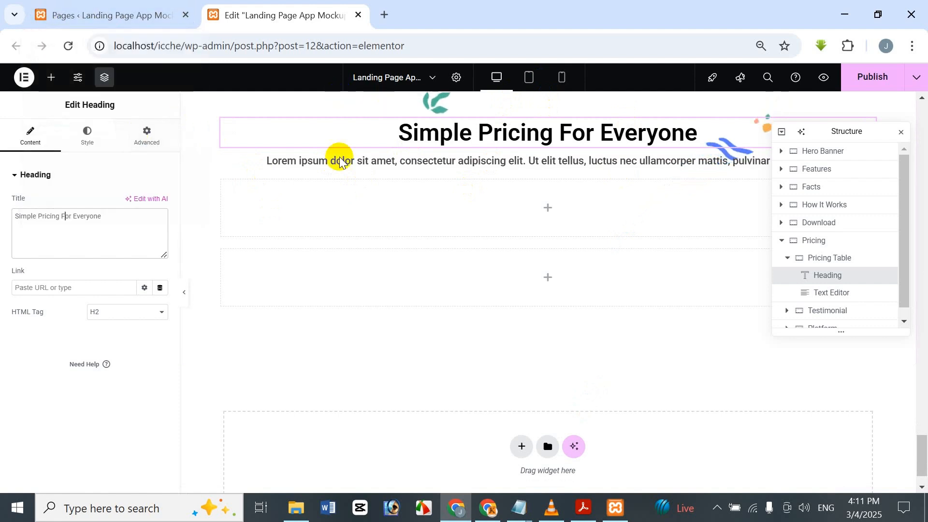
Step: Shorten the paragraph under the pricing heading so that it ends at "luctus nec"
left_click(325, 166)
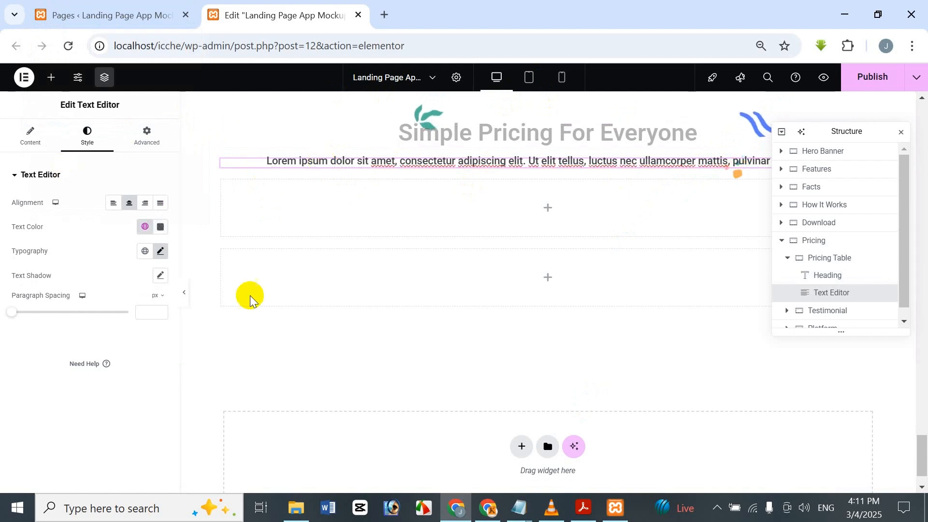
left_click(39, 143)
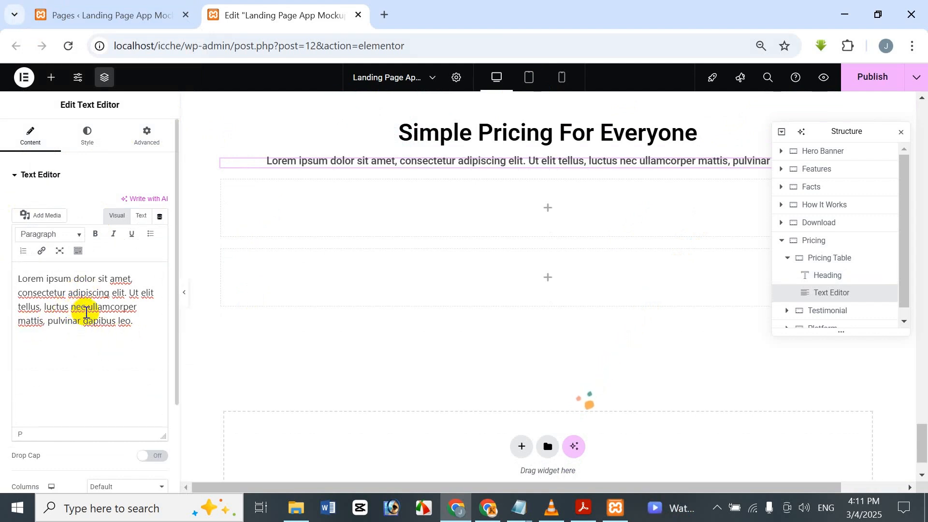
left_click_drag(86, 309, 155, 328)
key("BackSpace")
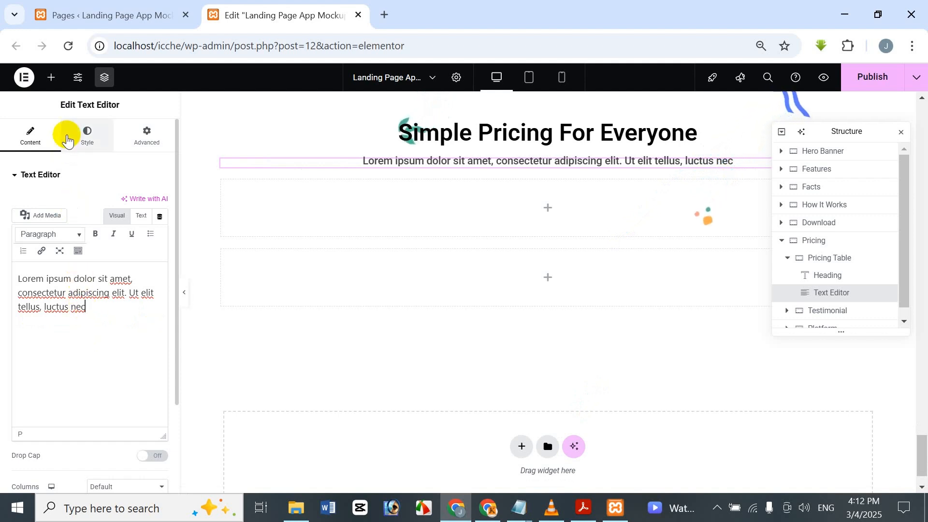
Step: Duplicate the Inner 2 container holding the feature cards in the Features section
mouse_move(78, 17)
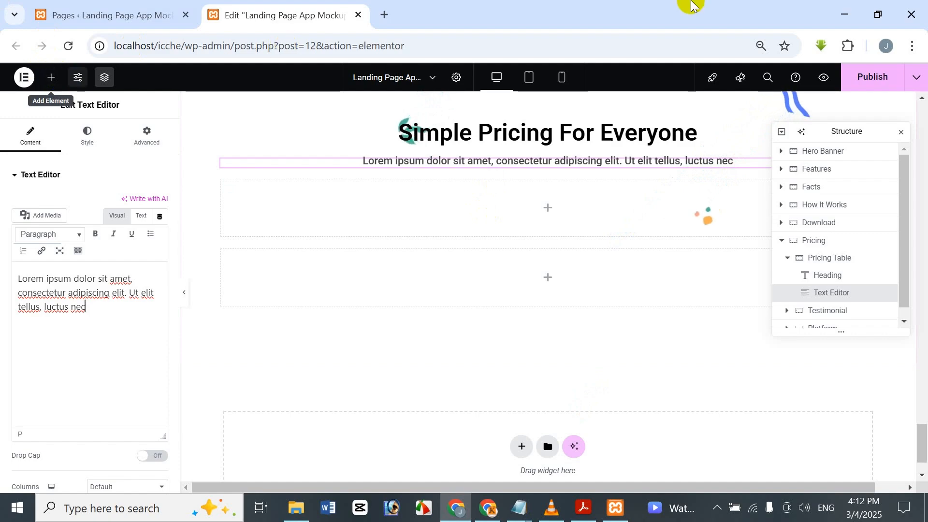
left_click_drag(923, 442, 923, 166)
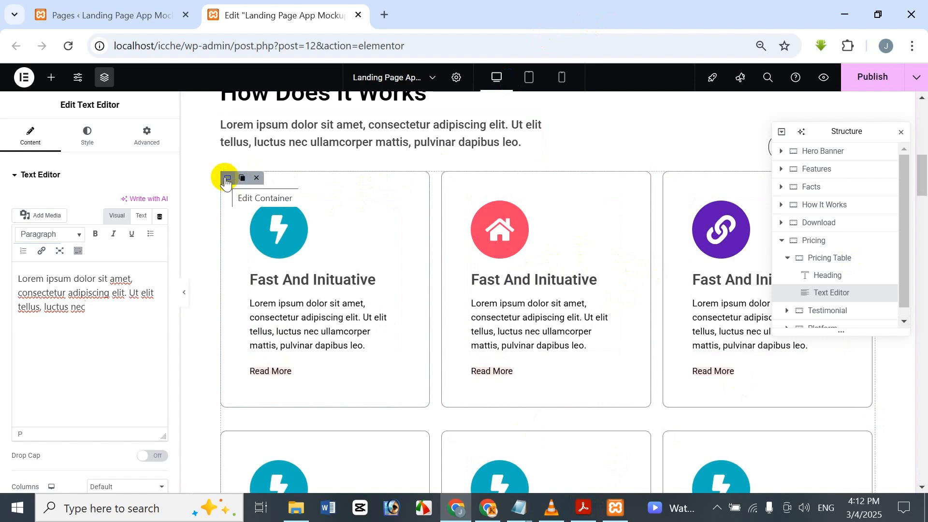
left_click(226, 179)
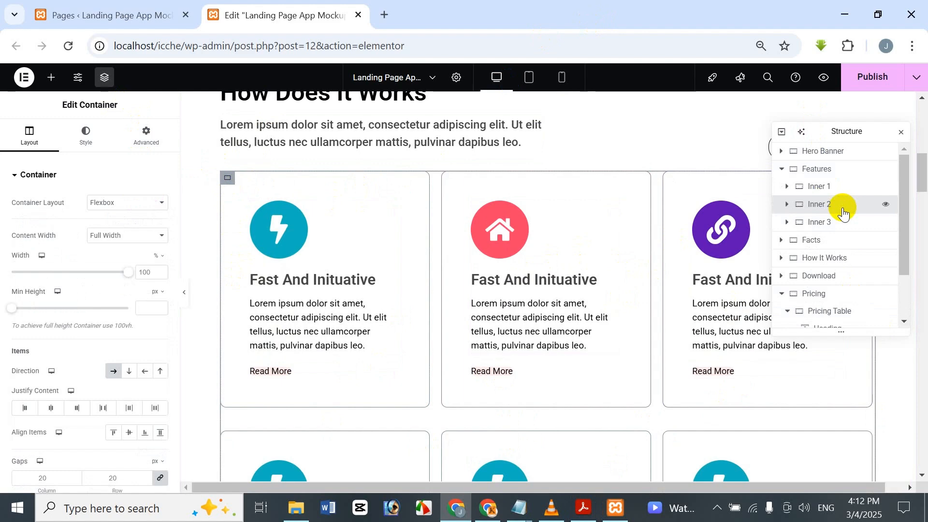
scroll(841, 237, "down", 2)
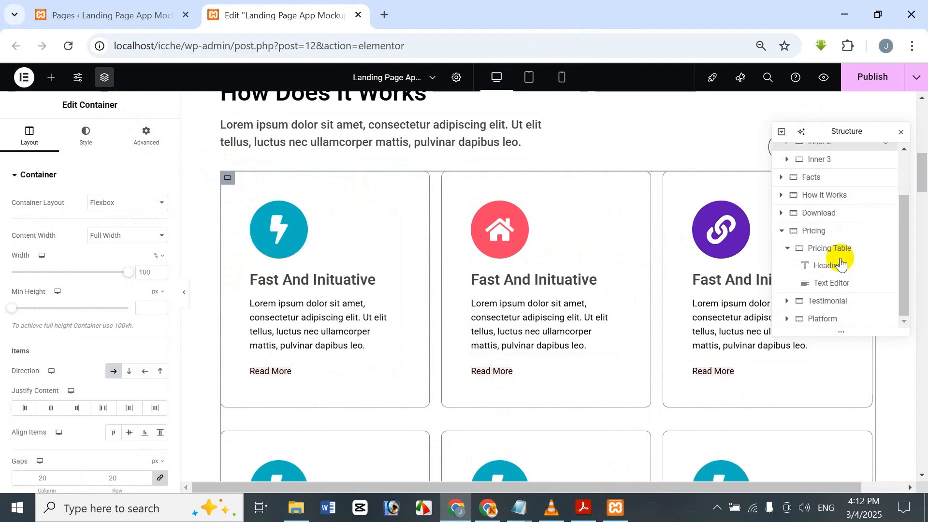
scroll(834, 290, "up", 2)
scroll(824, 290, "down", 2)
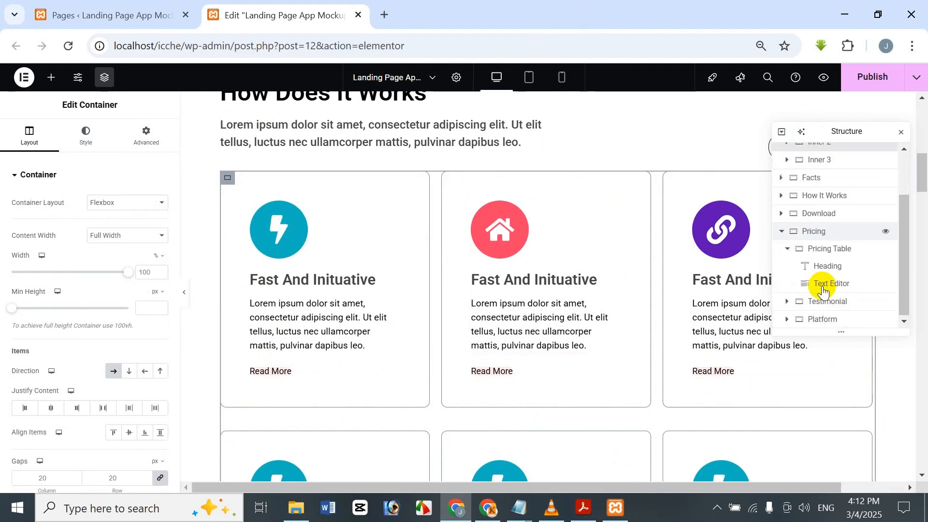
scroll(846, 271, "up", 2)
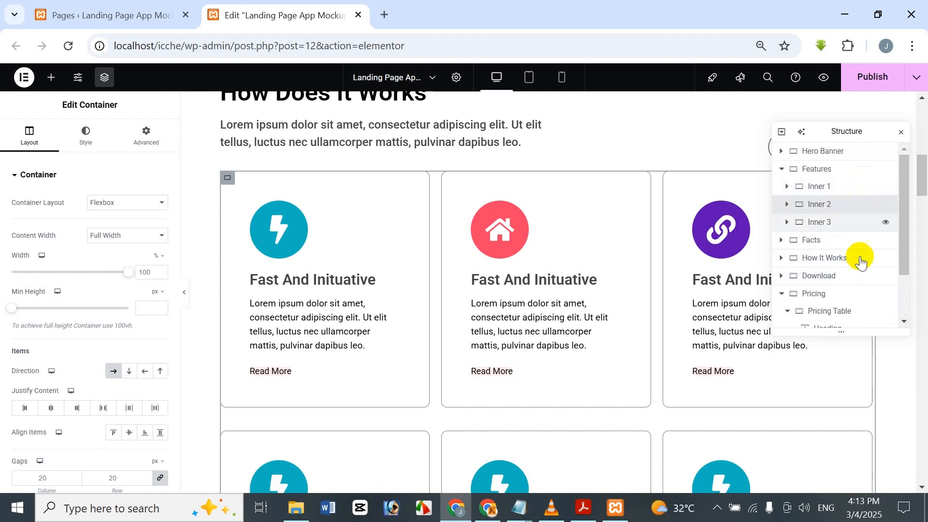
right_click(829, 203)
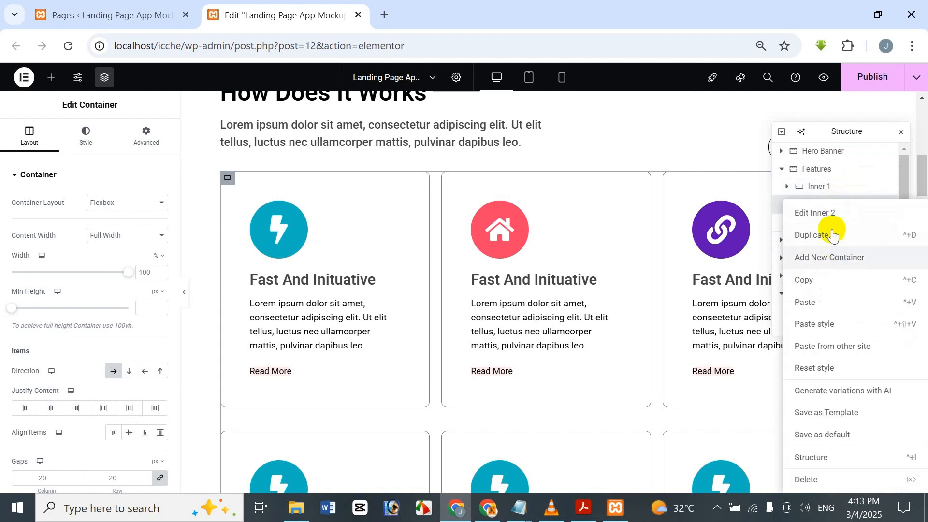
left_click(812, 235)
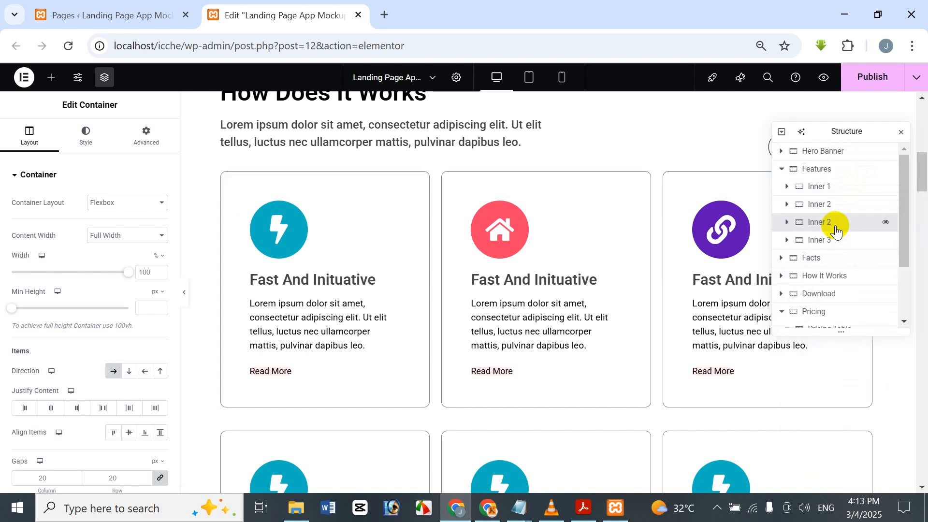
Step: Move the duplicated Inner 2 container into the Pricing Table container, directly below the Text Editor
scroll(840, 228, "down", 2)
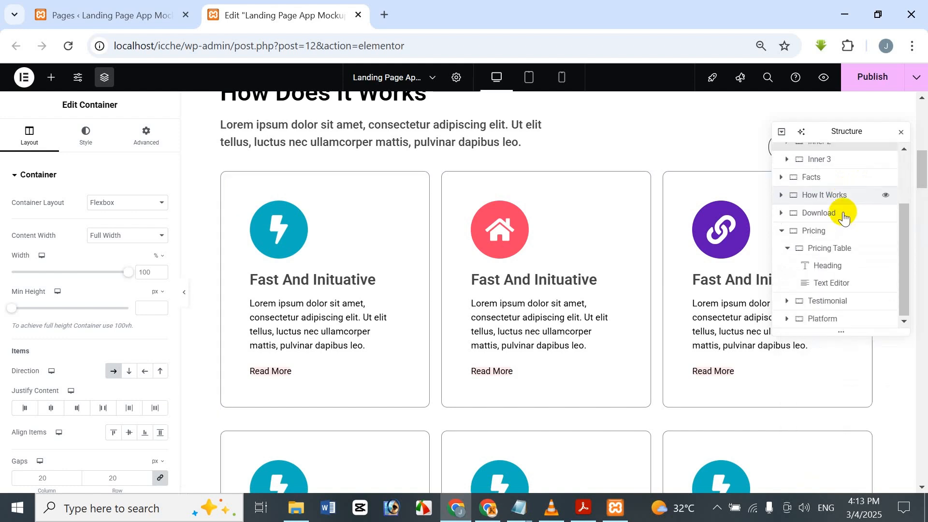
scroll(844, 213, "up", 2)
left_click(855, 213)
left_click_drag(856, 213, 867, 279)
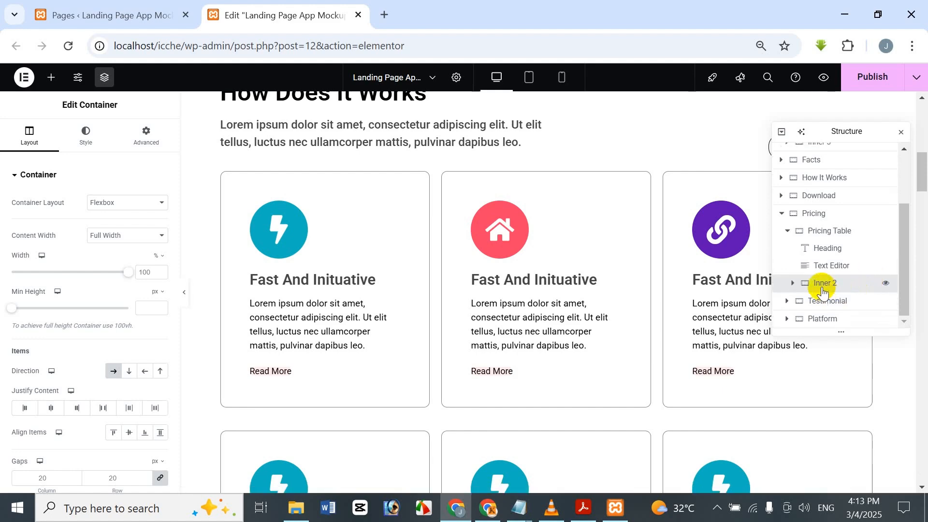
Step: Delete the last three Single Card containers, forming the second row, from Inner 2 in the Pricing Table container
scroll(697, 289, "down", 20)
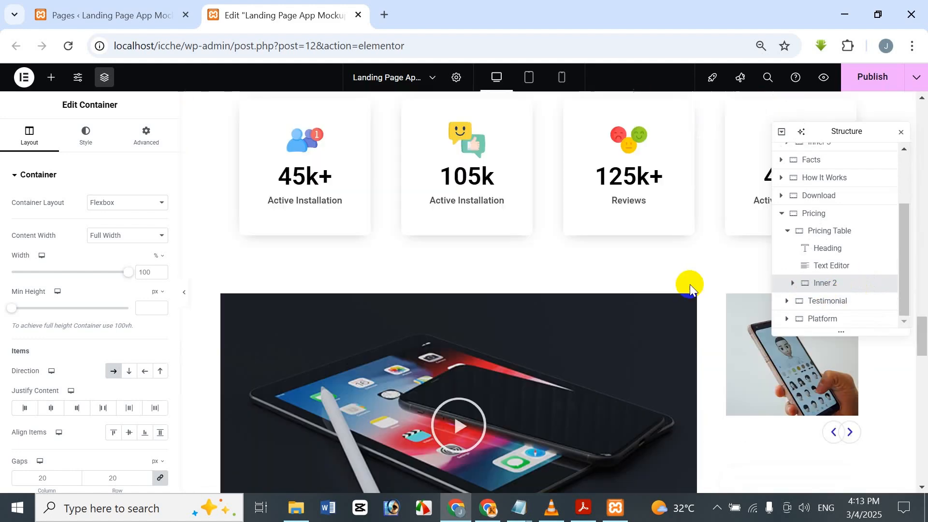
scroll(690, 290, "down", 8)
scroll(690, 290, "up", 3)
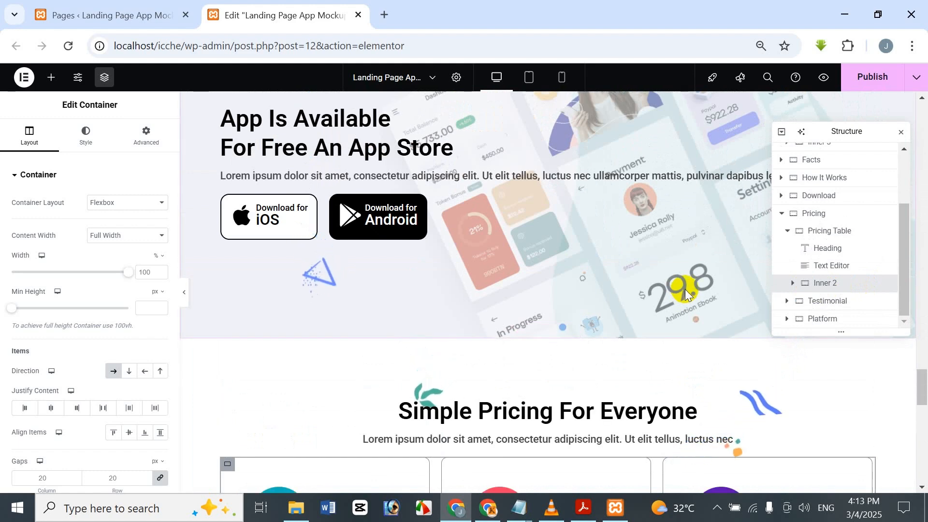
scroll(688, 358, "down", 3)
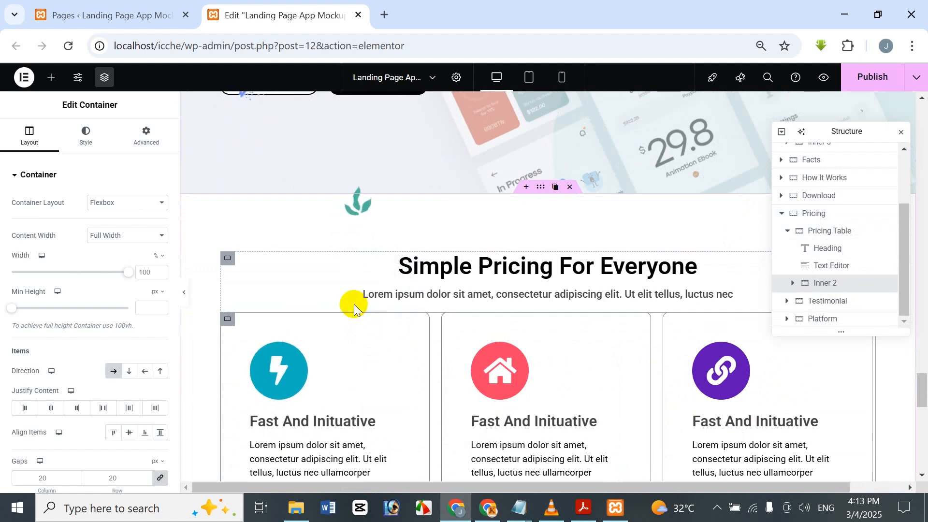
scroll(315, 319, "down", 5)
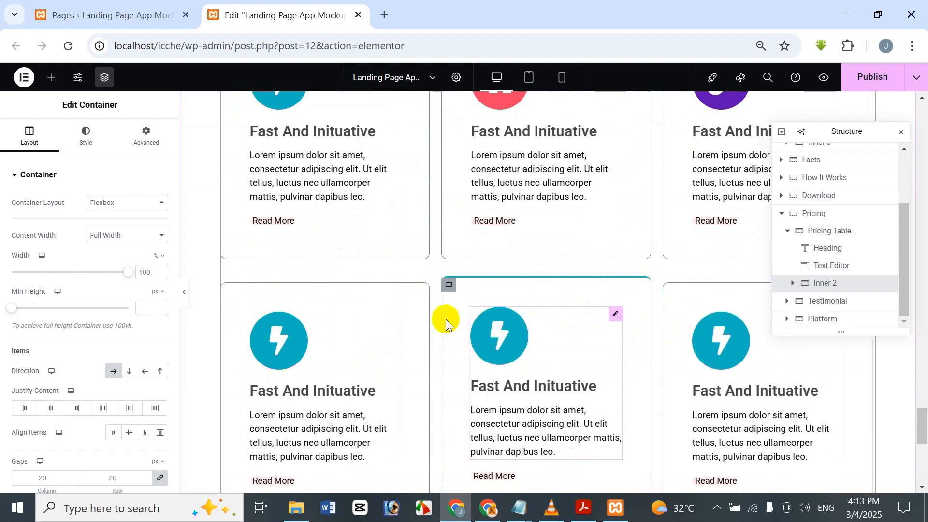
scroll(559, 321, "up", 2)
scroll(387, 338, "down", 3)
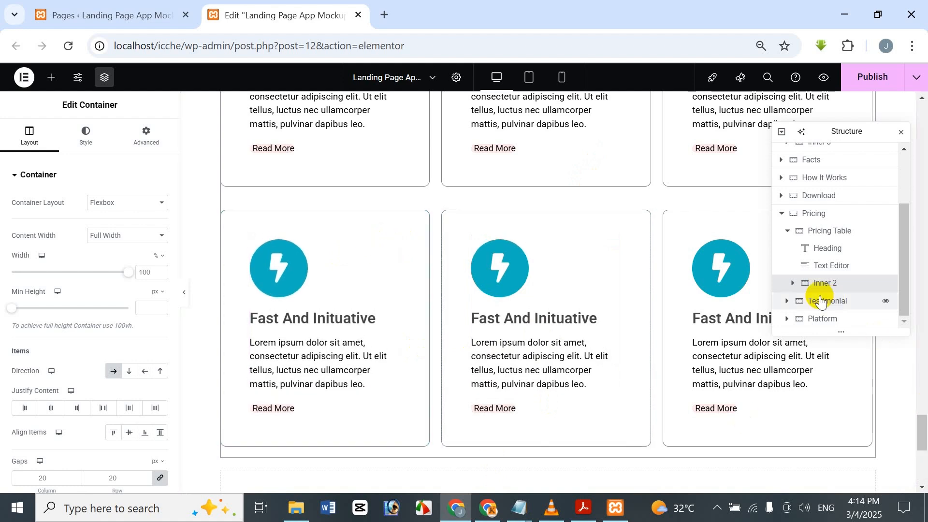
left_click(792, 284)
scroll(793, 289, "down", 3)
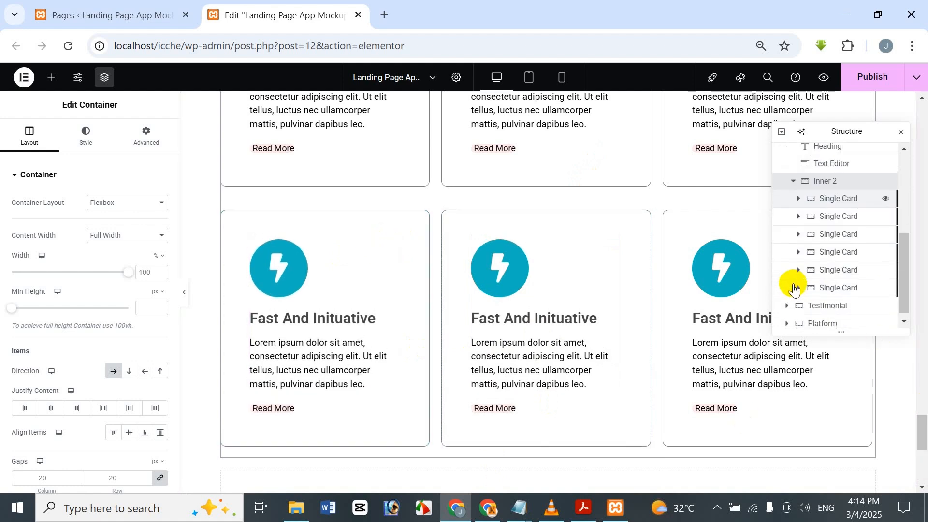
left_click(838, 254)
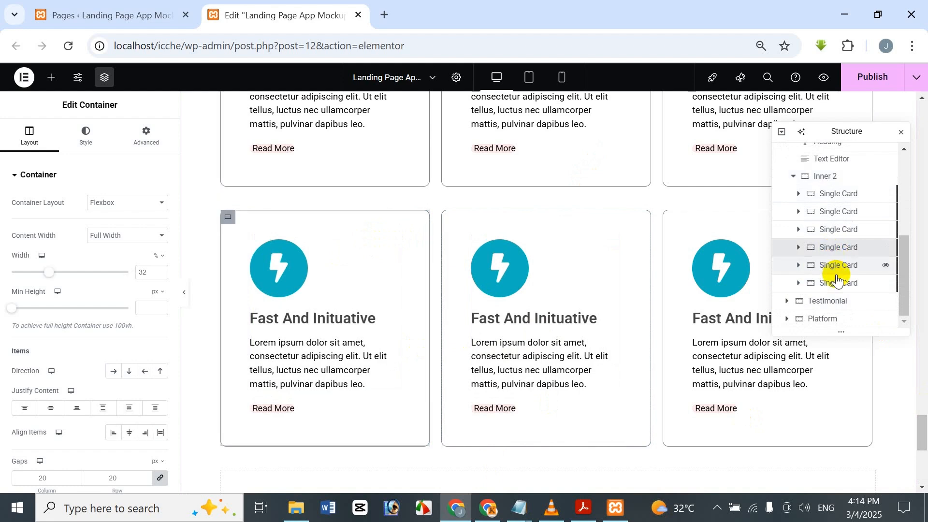
right_click(841, 248)
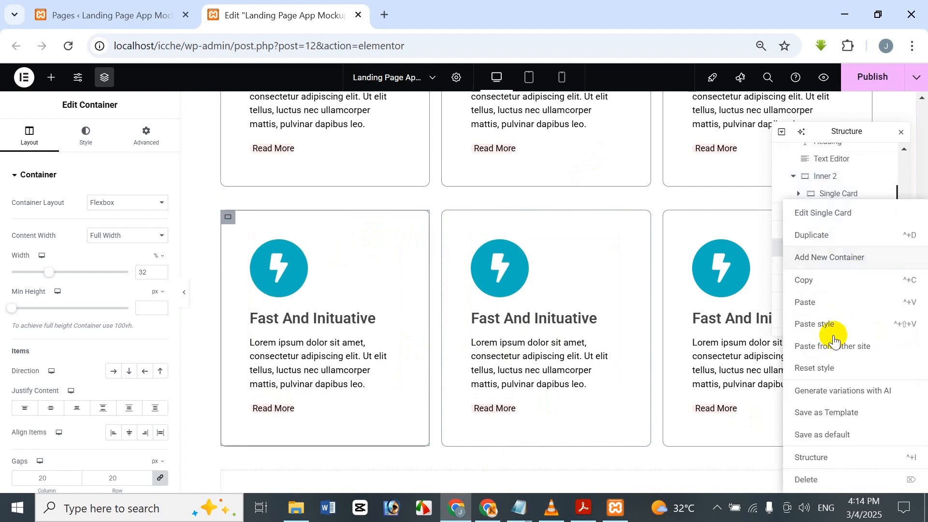
left_click(850, 129)
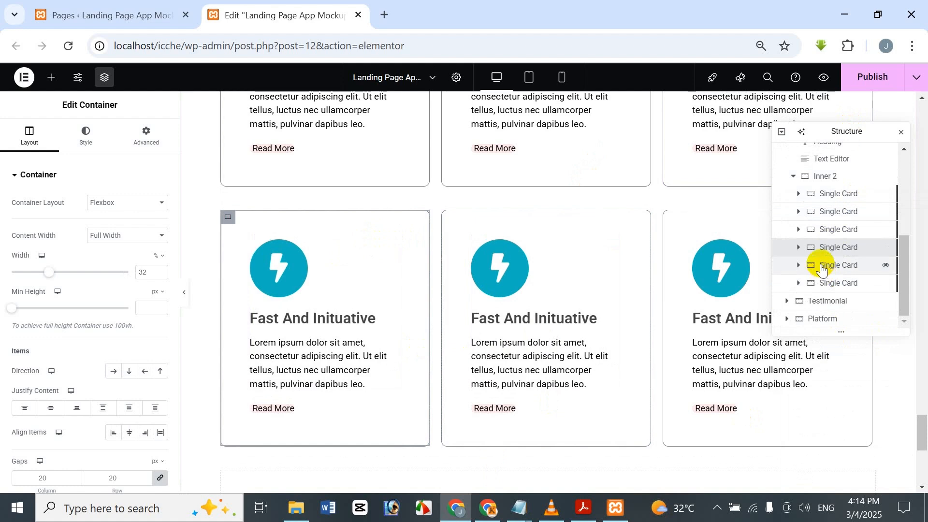
left_click(834, 265, "ctrl")
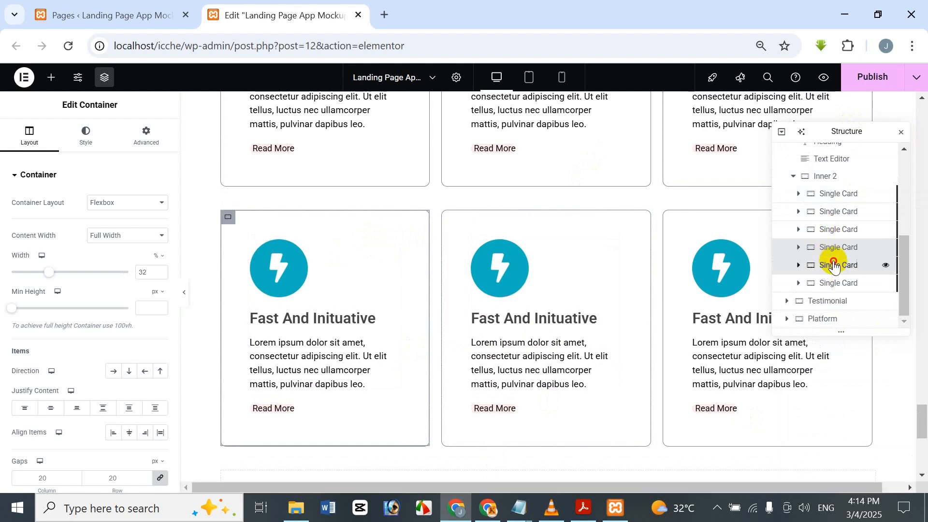
left_click(833, 285, "ctrl")
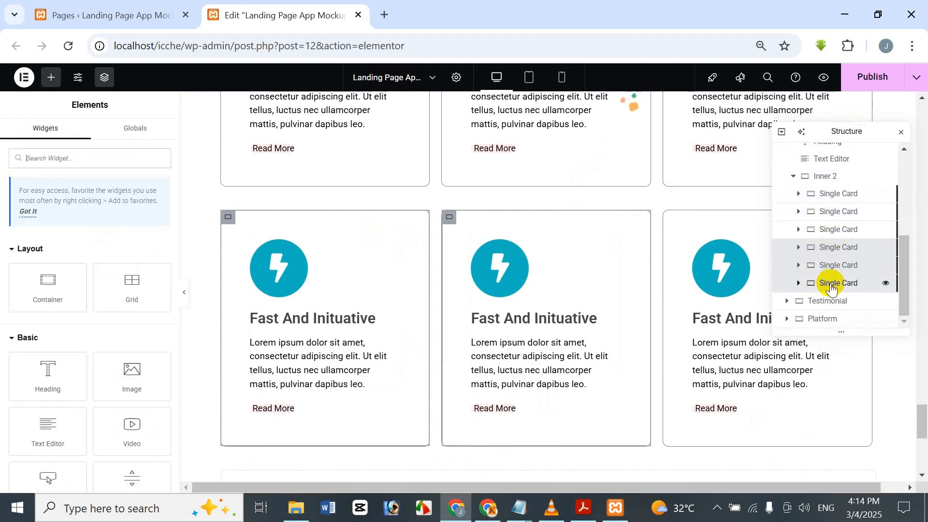
right_click(818, 256)
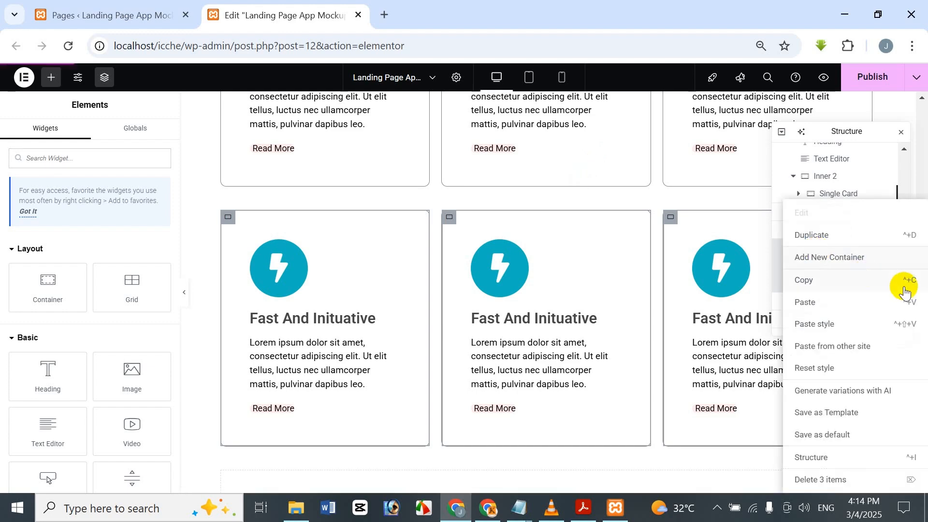
left_click(865, 479)
Step: Delete the Icon Box and the Read More button from the middle card in the Pricing section
scroll(622, 325, "up", 4)
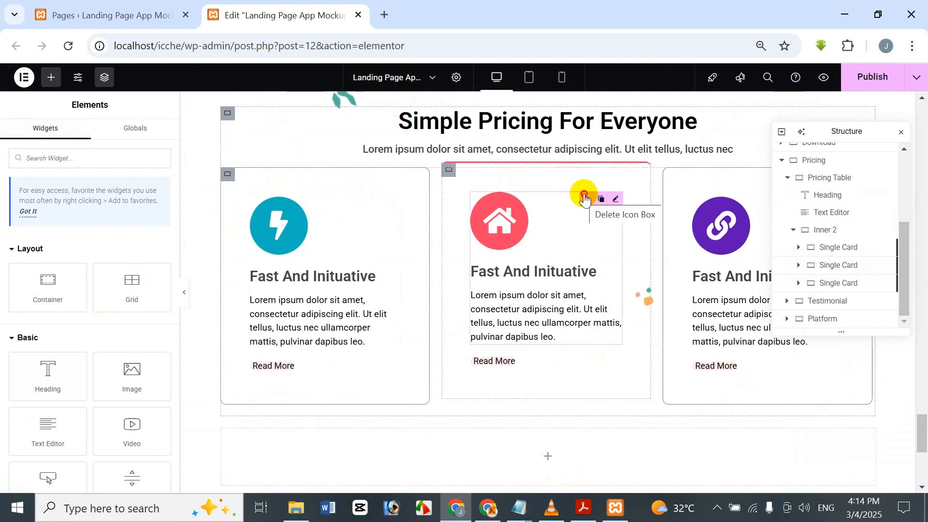
left_click(584, 198)
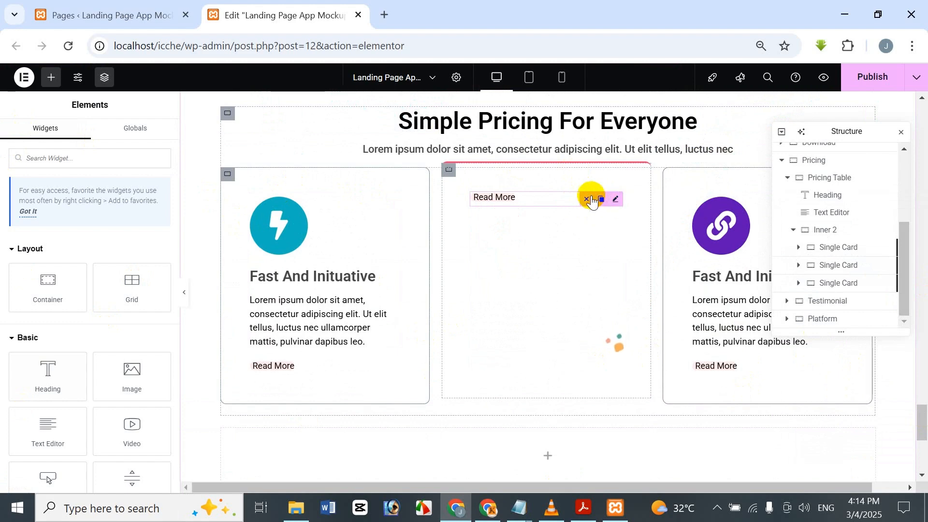
left_click(587, 199)
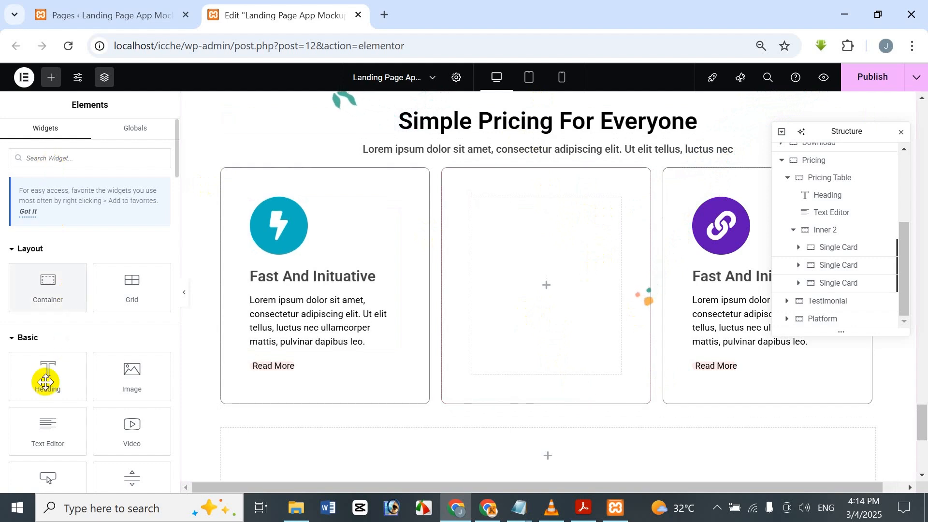
Step: Add a Heading widget to the emptied middle pricing card and set its title to "Sweet"
left_click_drag(47, 375, 537, 231)
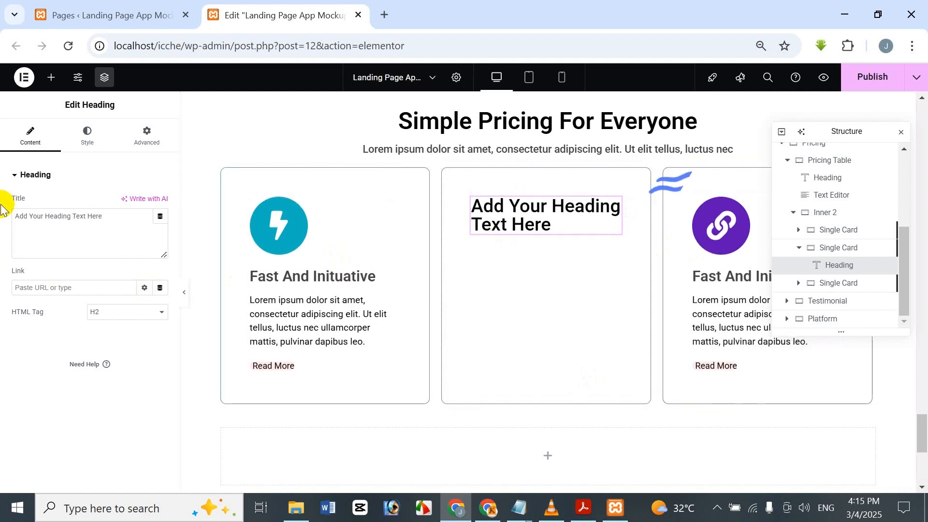
left_click_drag(112, 217, 1, 220)
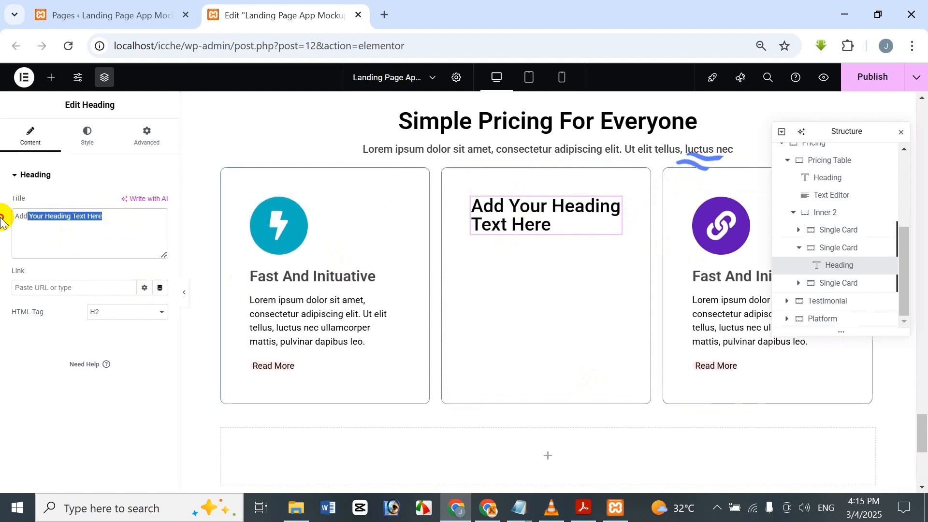
key("BackSpace")
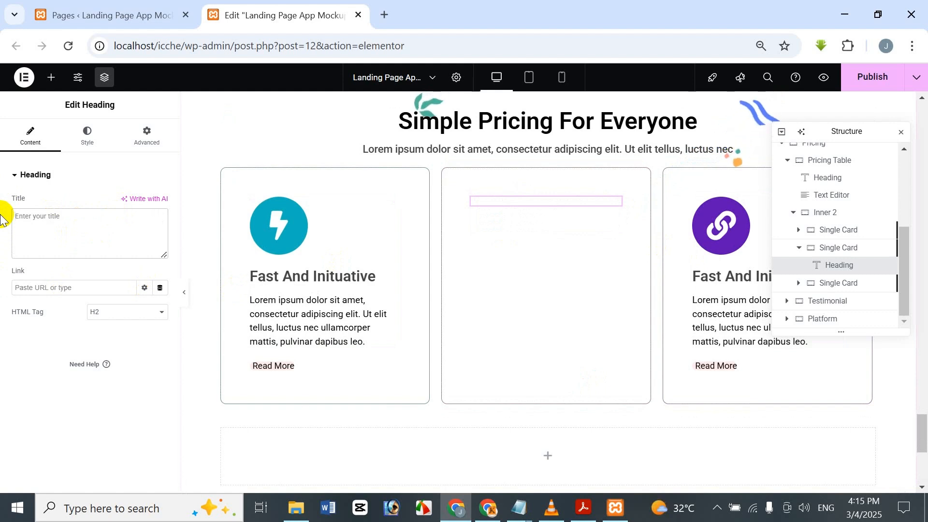
type("Sweet")
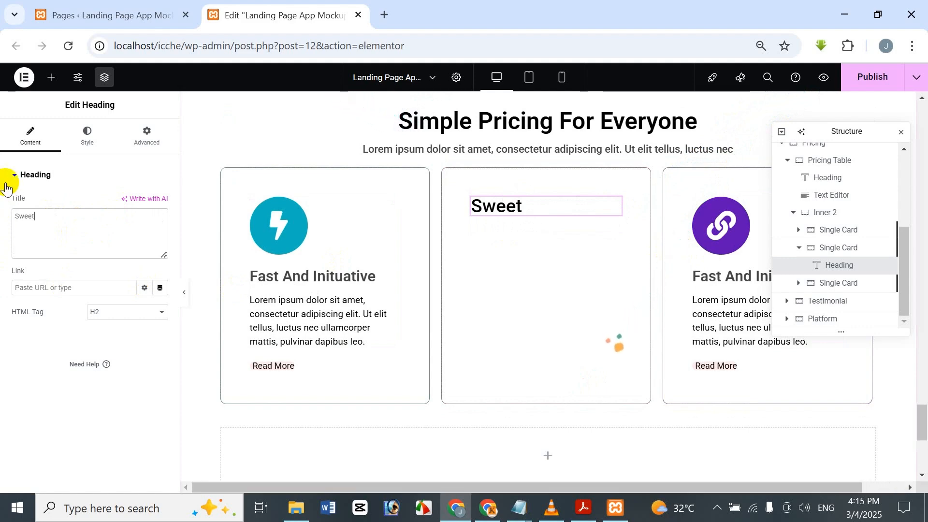
Step: Set the "Sweet" heading's typography to size 20 px and weight 500 (Medium)
left_click(86, 138)
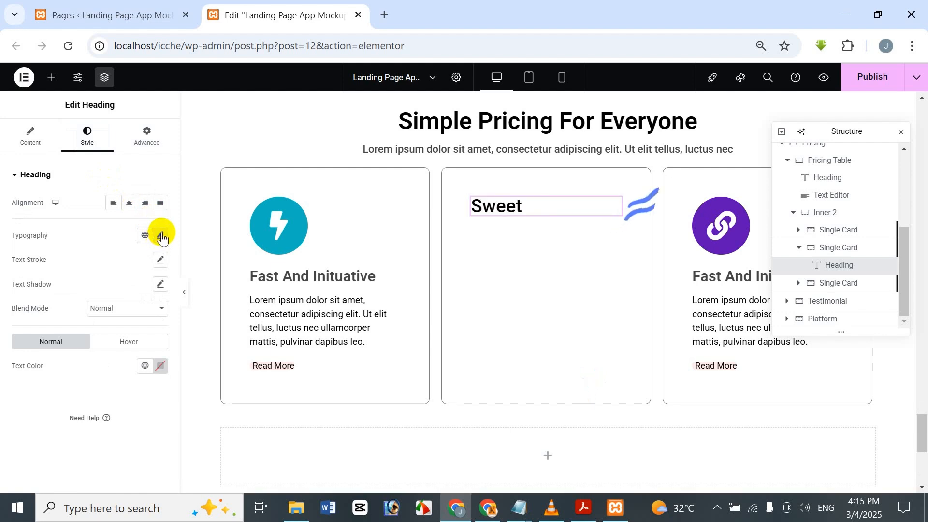
left_click(161, 237)
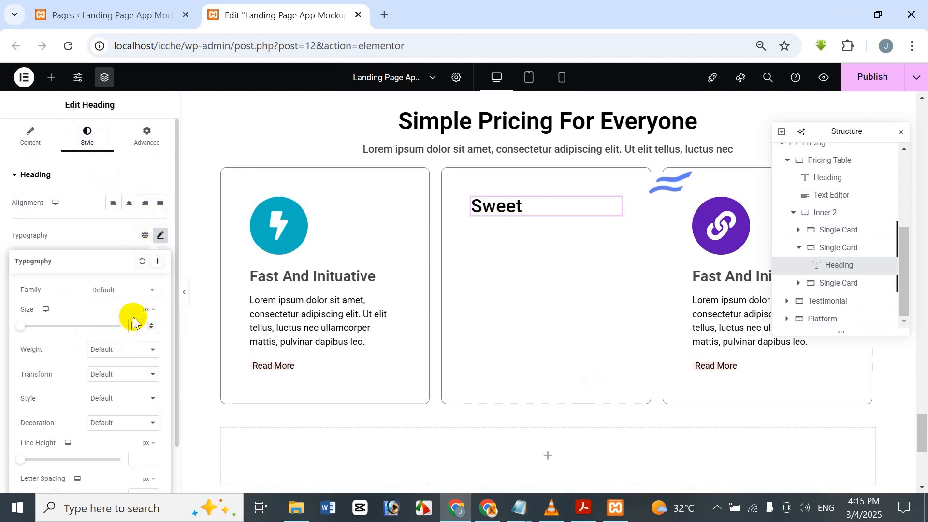
type("20")
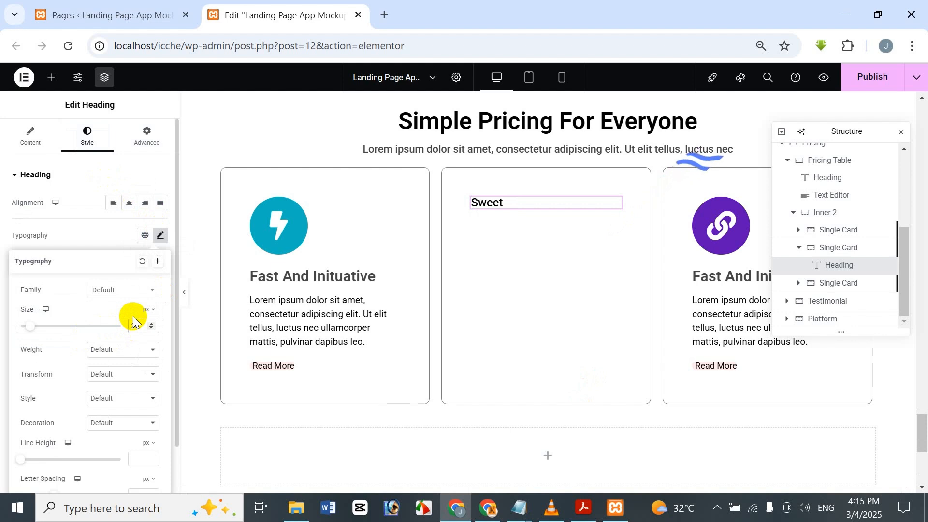
left_click(109, 349)
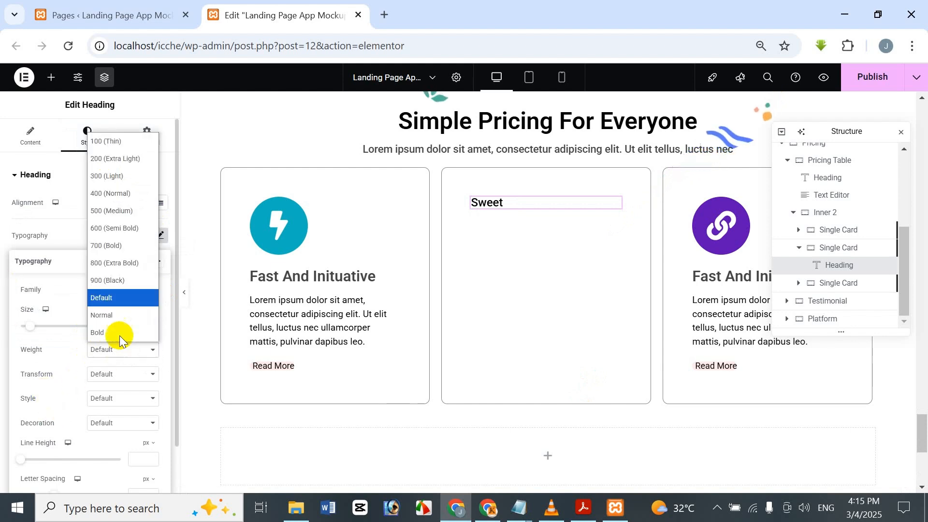
left_click(143, 211)
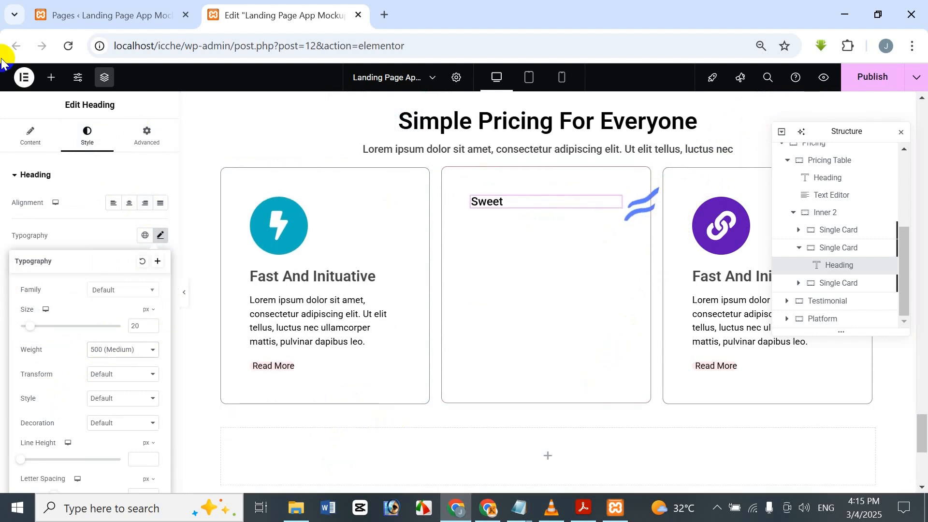
left_click(94, 102)
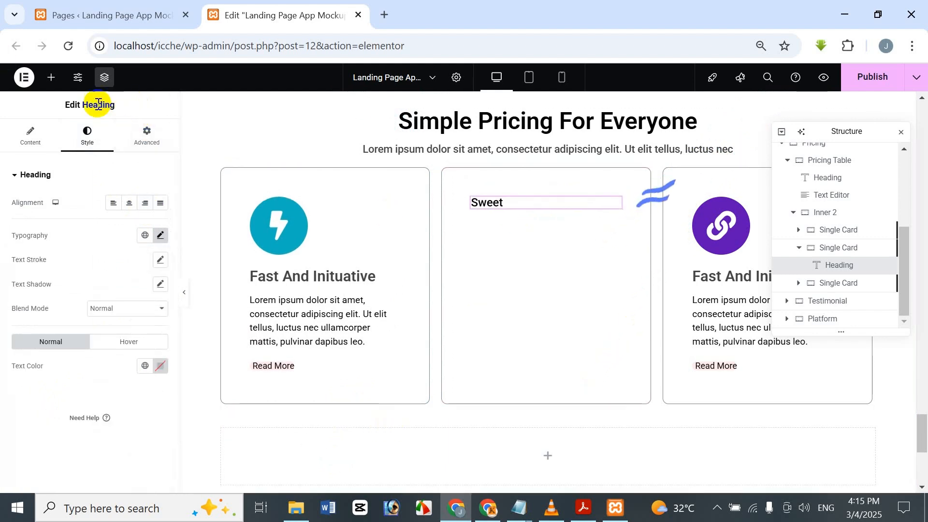
Step: Add a container below the "Sweet" heading in the middle card and set its direction to horizontal row
left_click(52, 81)
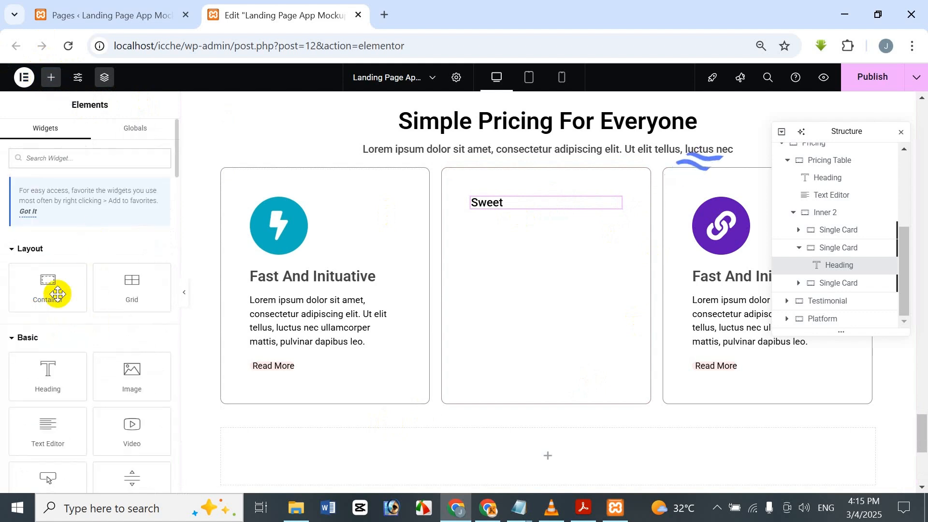
left_click_drag(62, 291, 535, 209)
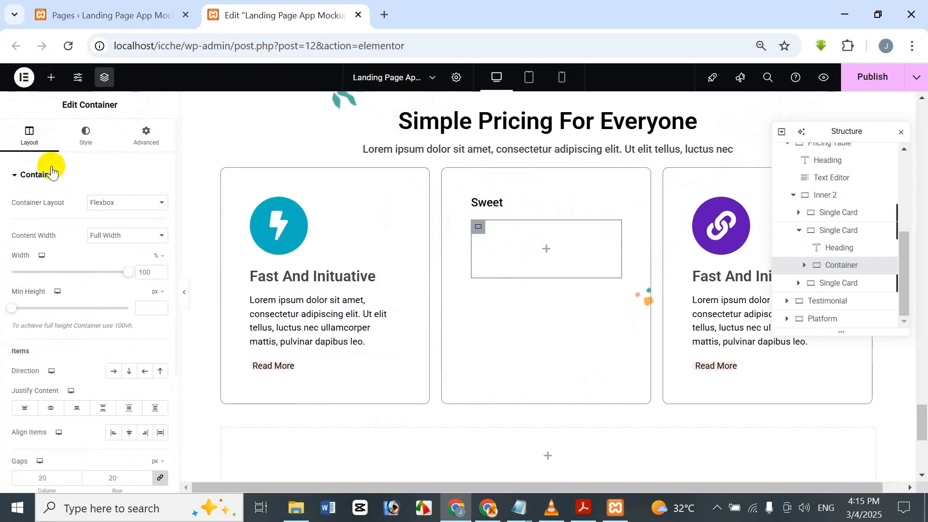
left_click(113, 371)
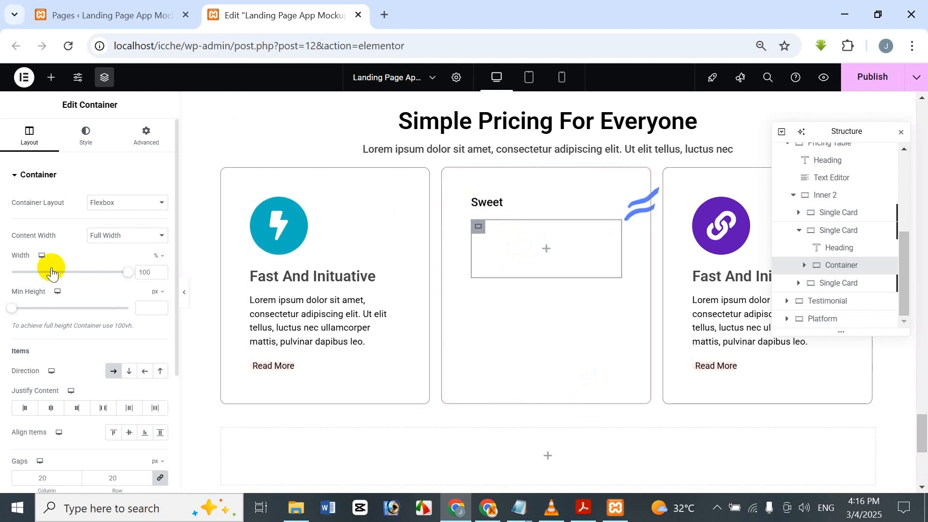
Step: Set the new container's linked column and row gaps to 20 px
scroll(52, 290, "down", 4)
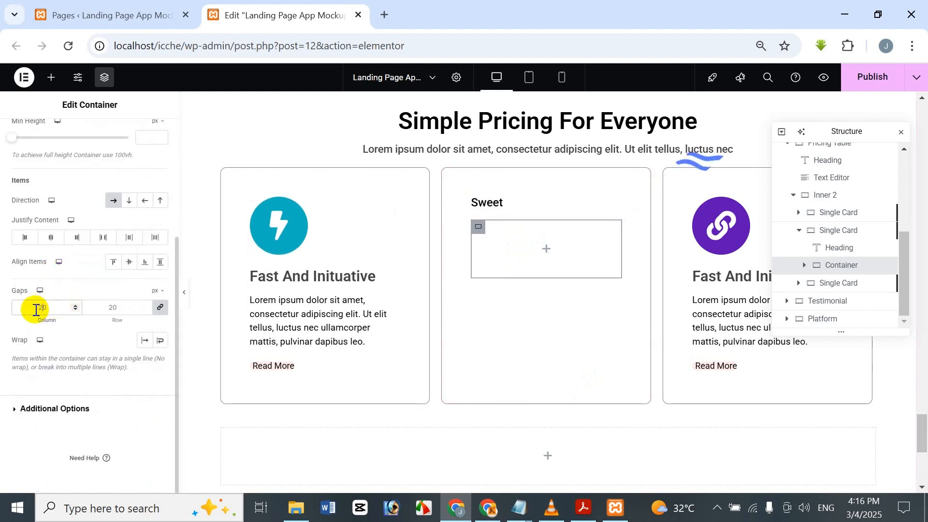
left_click(39, 308)
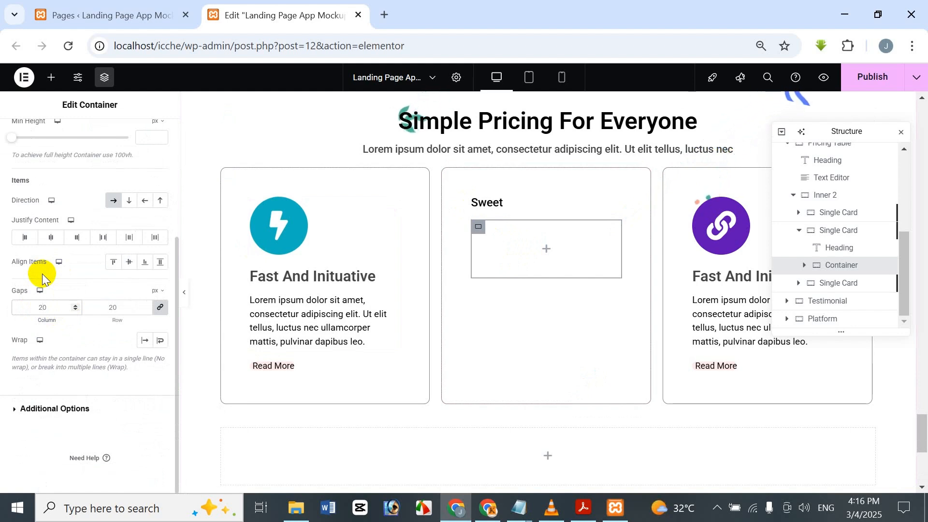
type("20")
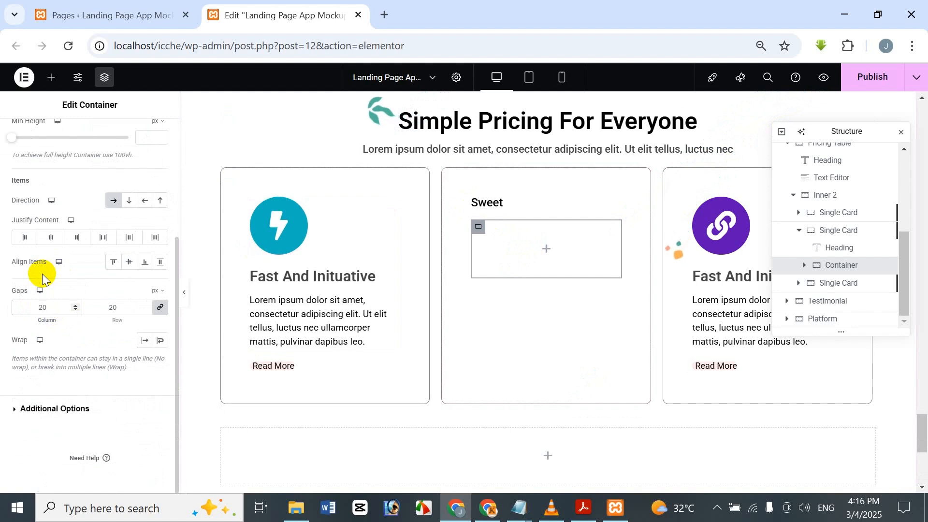
left_click(43, 306)
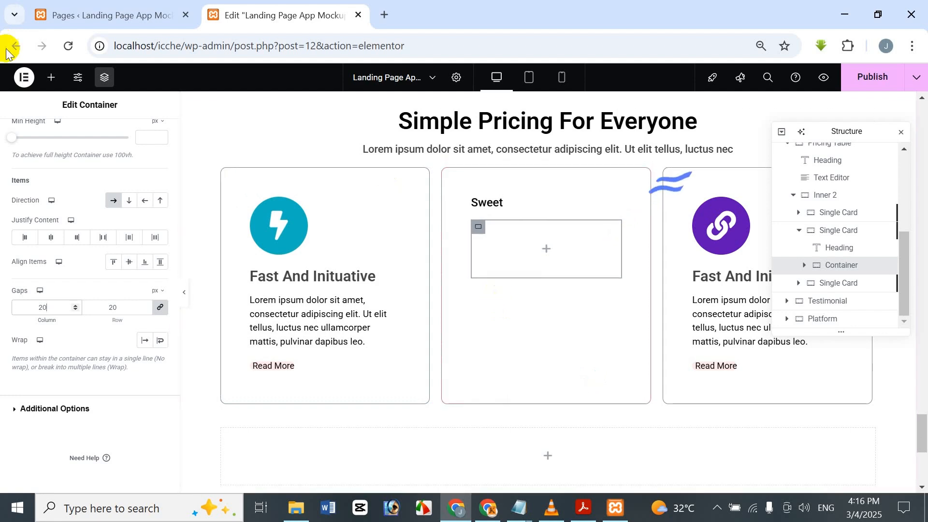
Step: Add a Heading widget inside the new container in the middle card and set its title to "$"
left_click(54, 81)
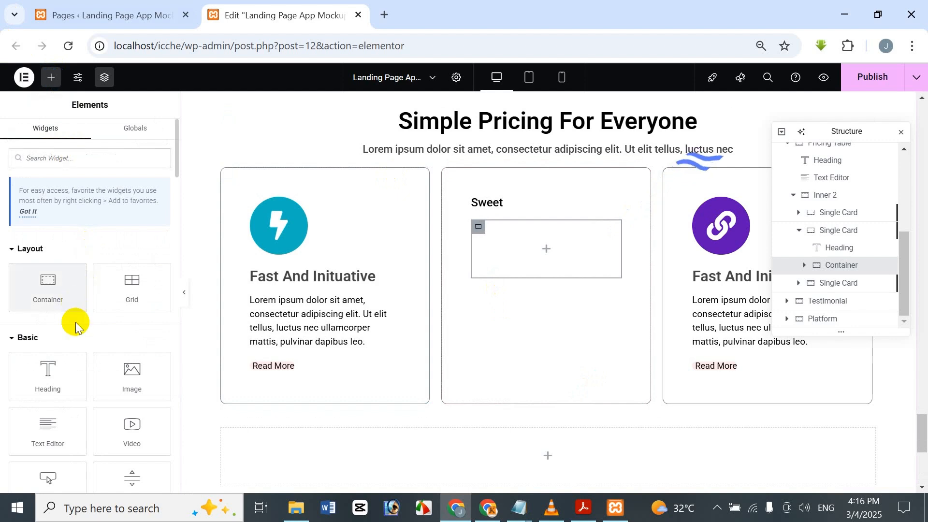
left_click_drag(69, 369, 553, 239)
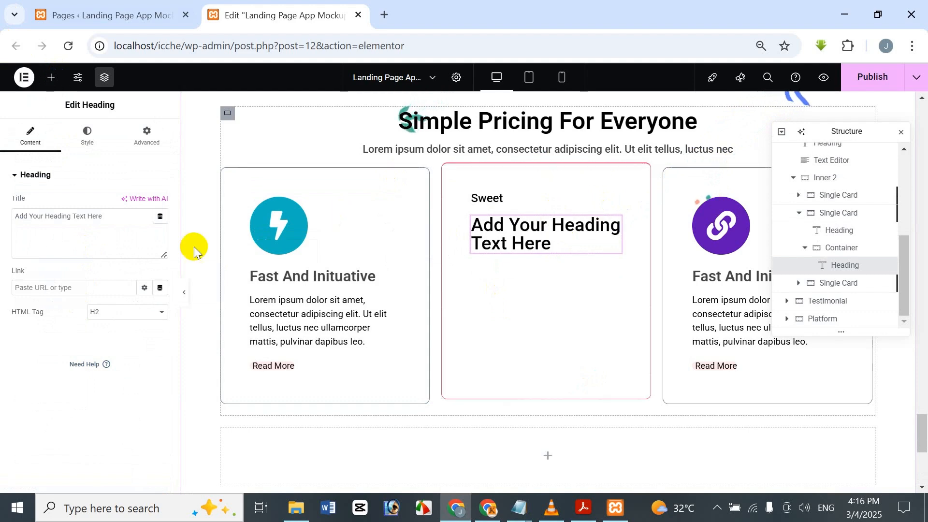
triple_click(45, 222)
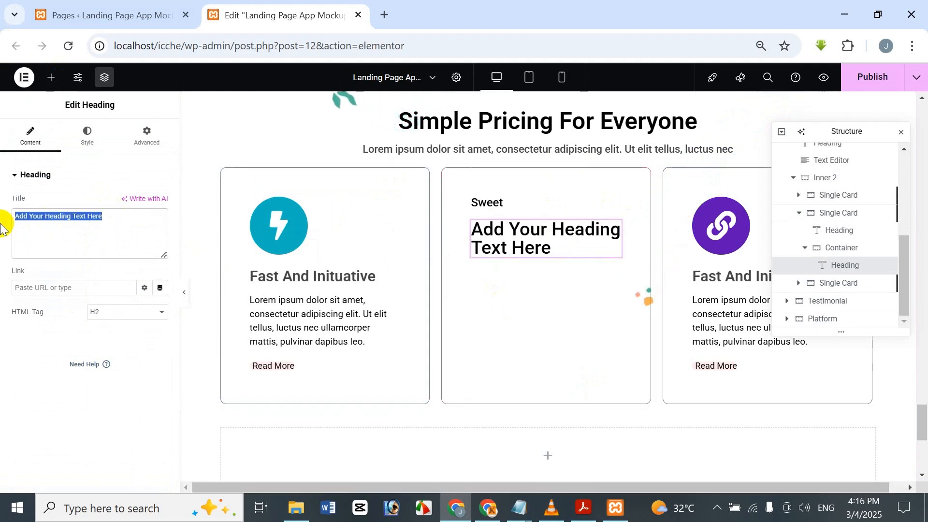
type("$")
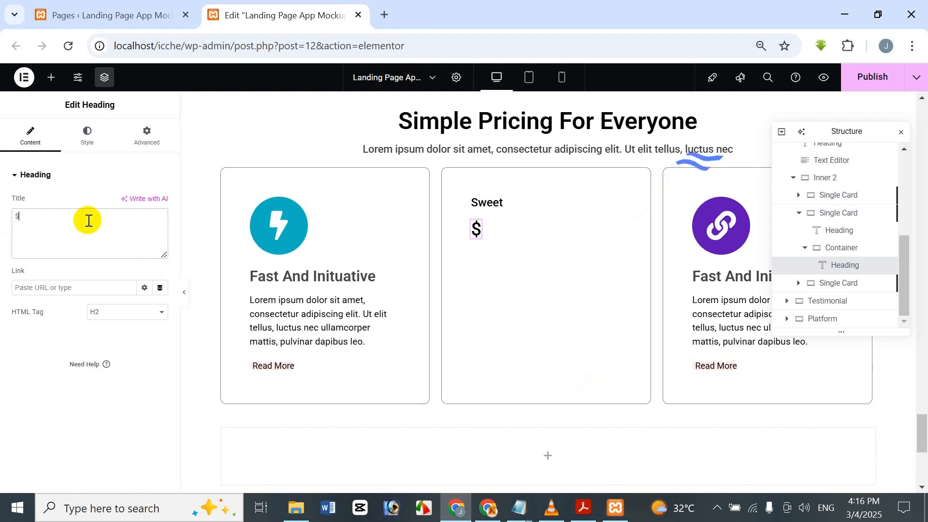
Step: Set the "$" heading's typography to size 24 px and weight 600 (Semi Bold)
left_click(101, 134)
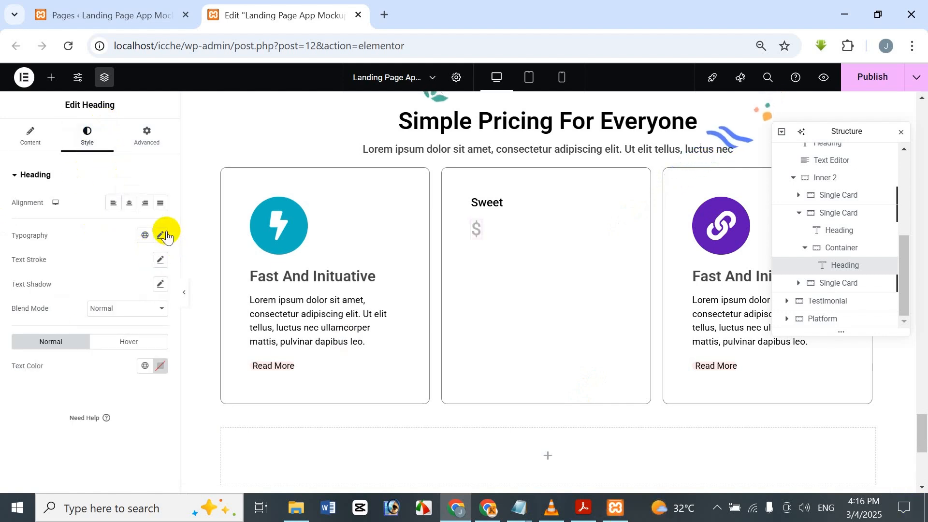
left_click(160, 236)
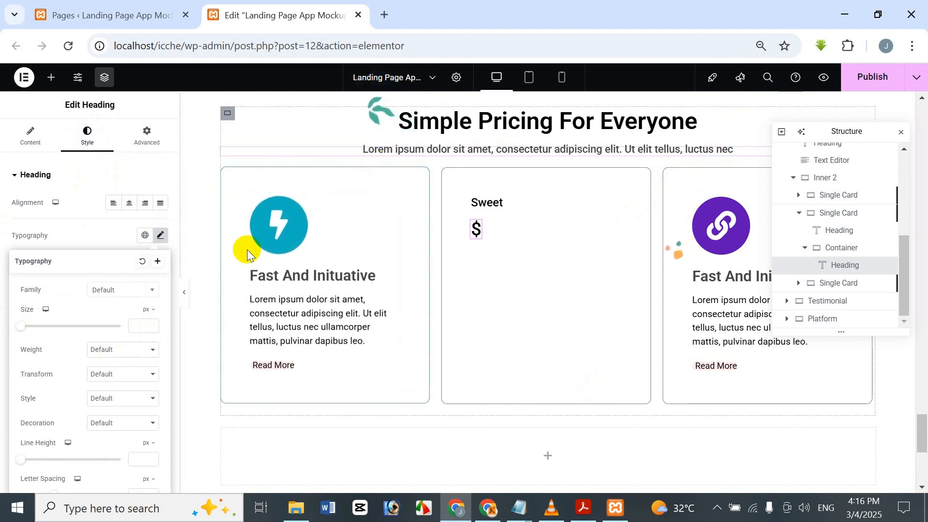
left_click(140, 323)
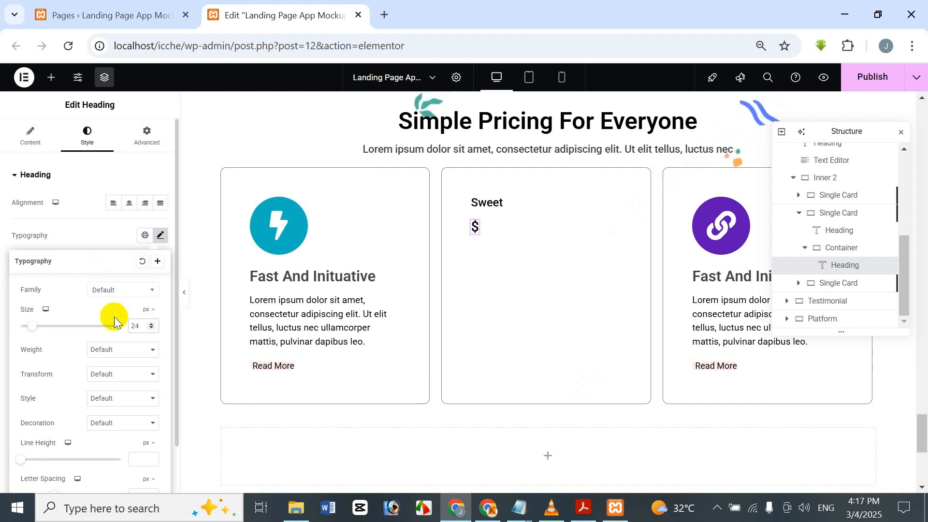
left_click(129, 349)
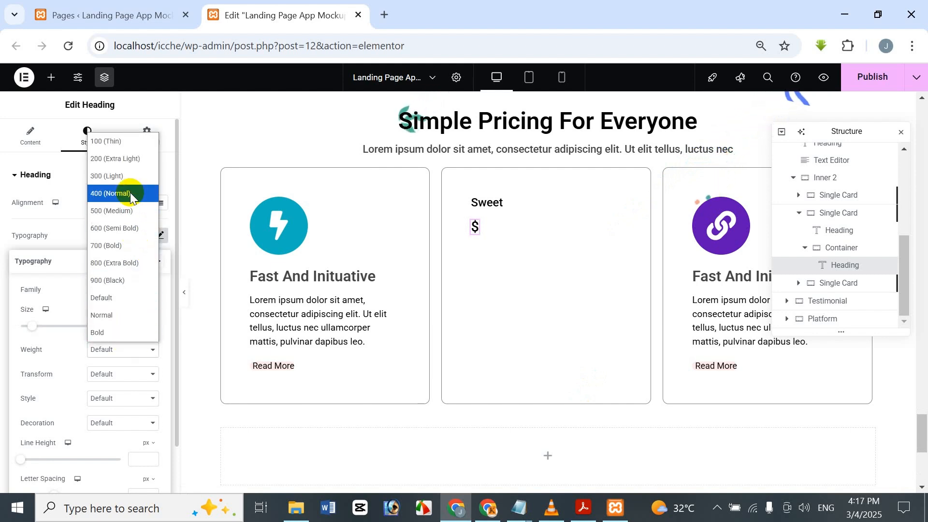
left_click(128, 227)
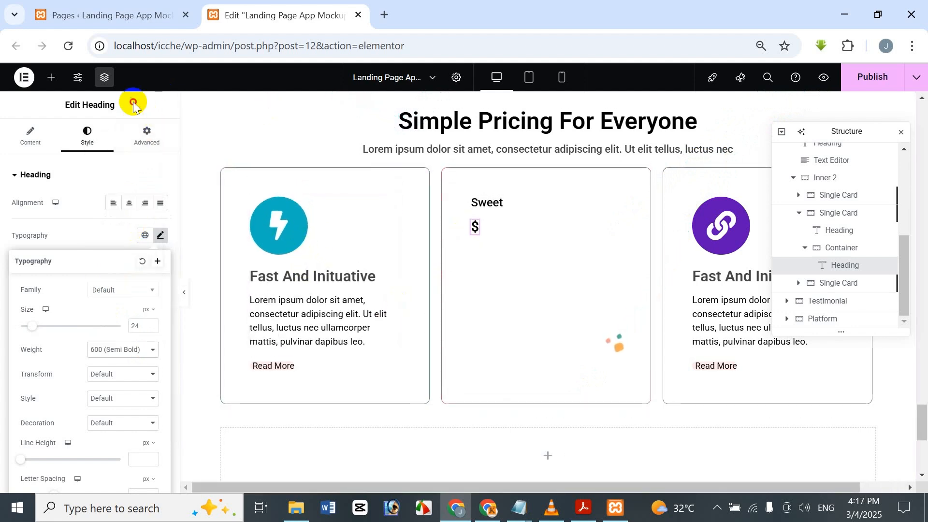
left_click(132, 102)
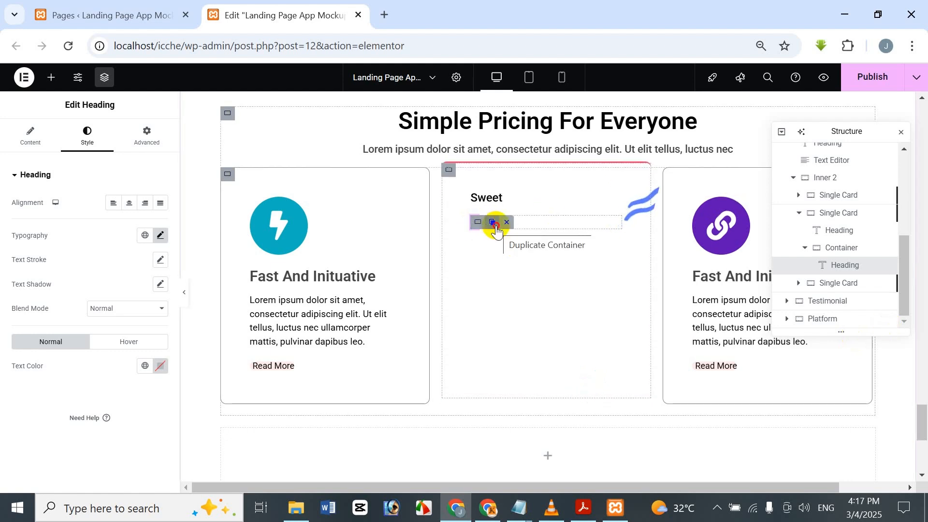
Step: Duplicate the "$" heading within its container and change the copy's title to "16"
left_click(496, 228)
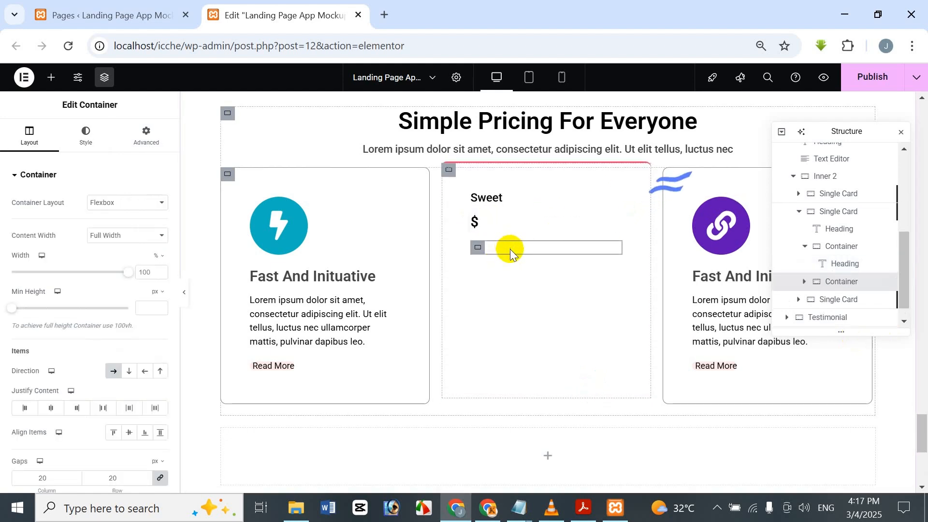
key("Delete")
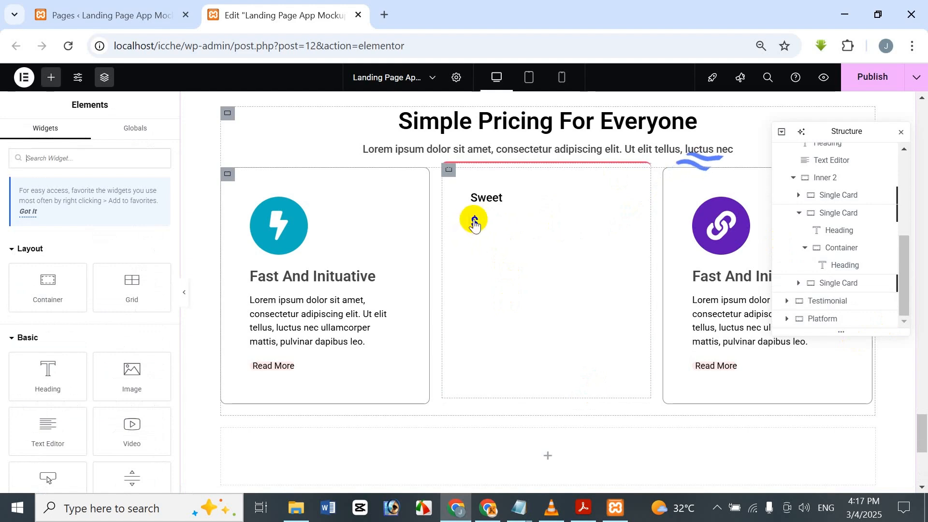
mouse_move(473, 224)
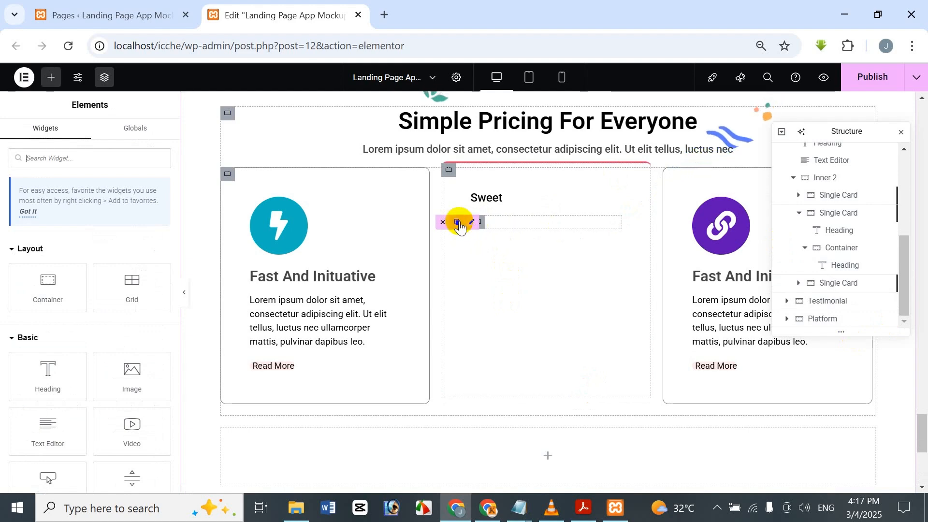
left_click(459, 223)
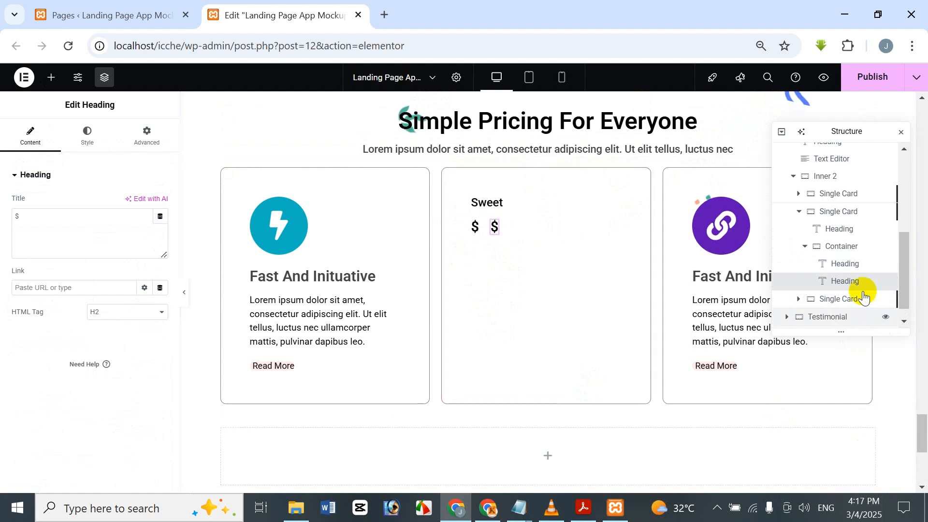
right_click(850, 265)
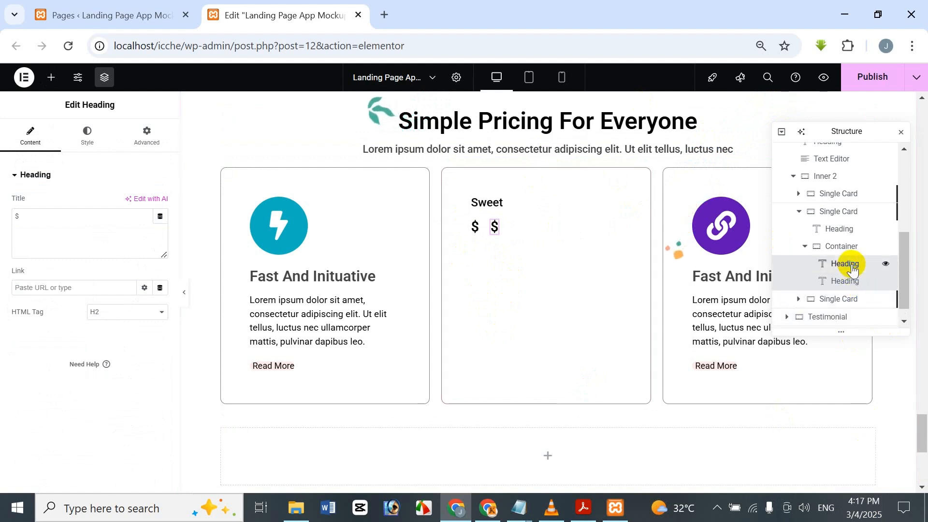
left_click(850, 131)
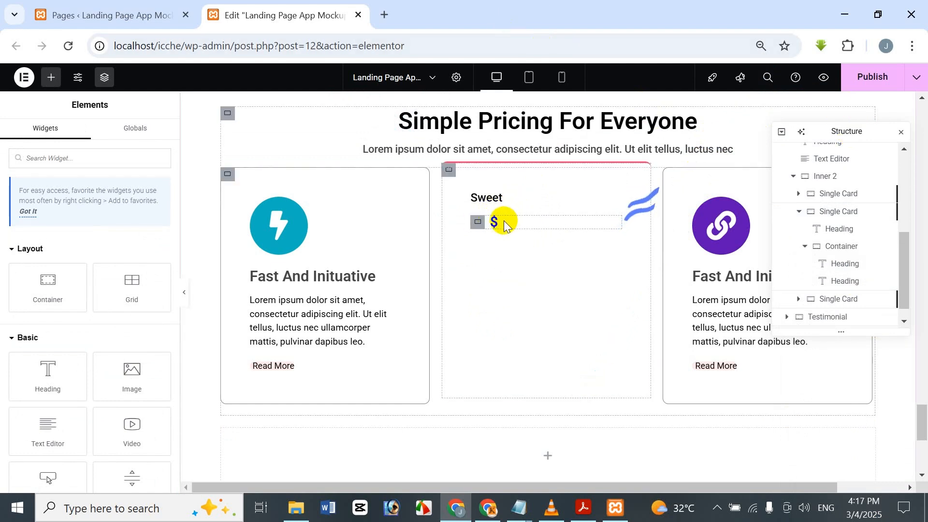
left_click(849, 284)
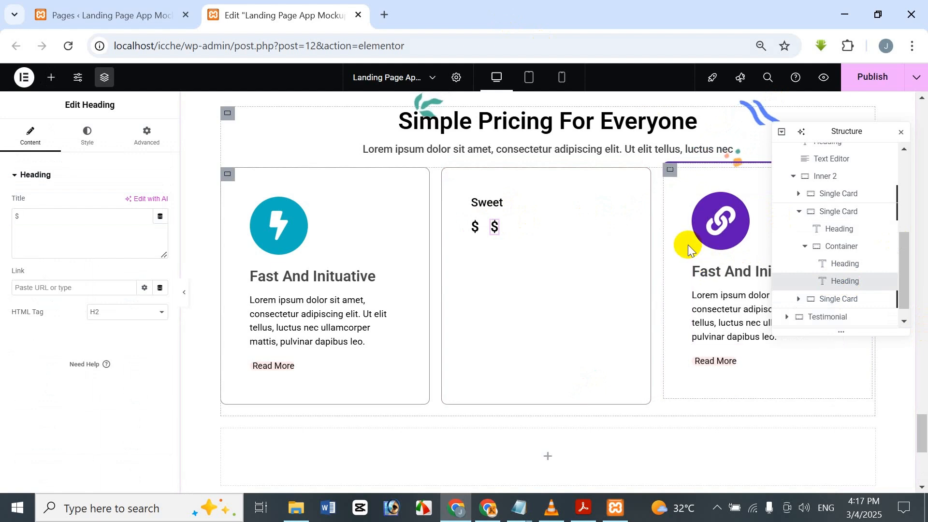
left_click(50, 223)
key("BackSpace")
type("16")
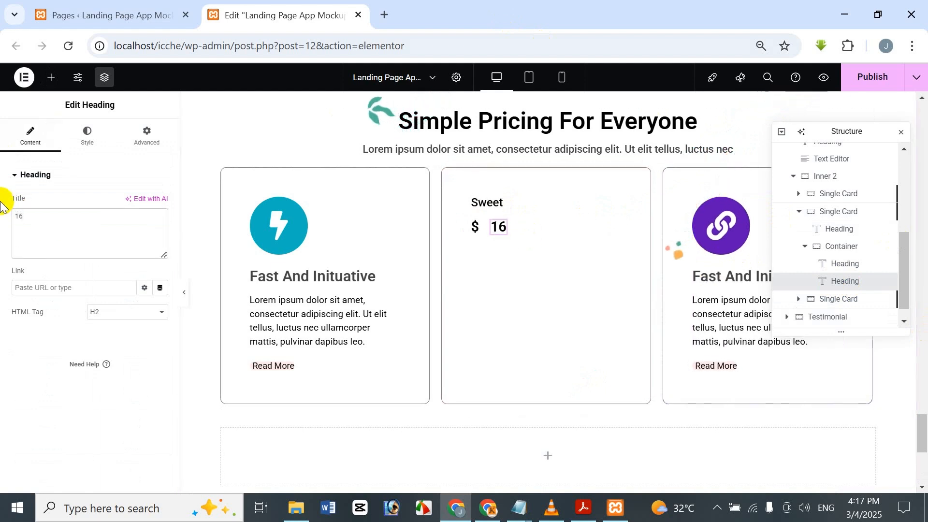
Step: Set the "16" heading's typography size to 40 px
left_click(92, 136)
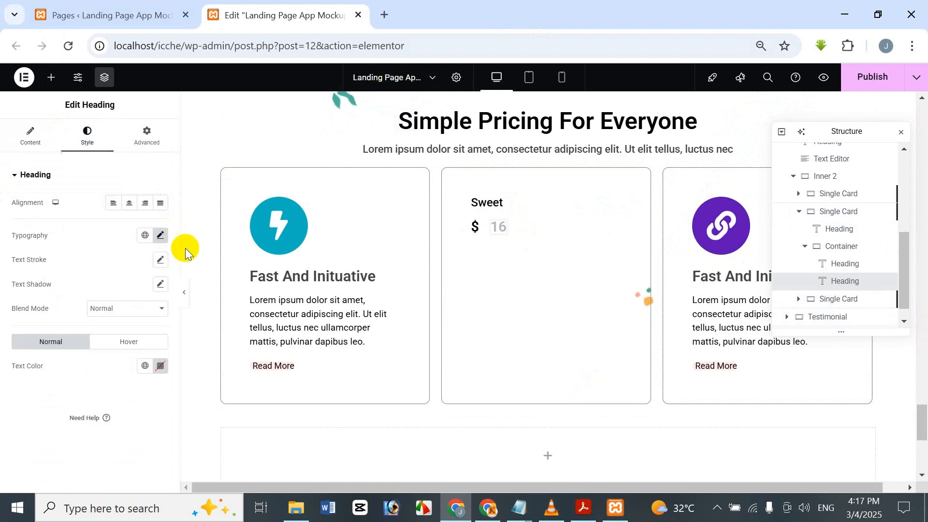
left_click(160, 235)
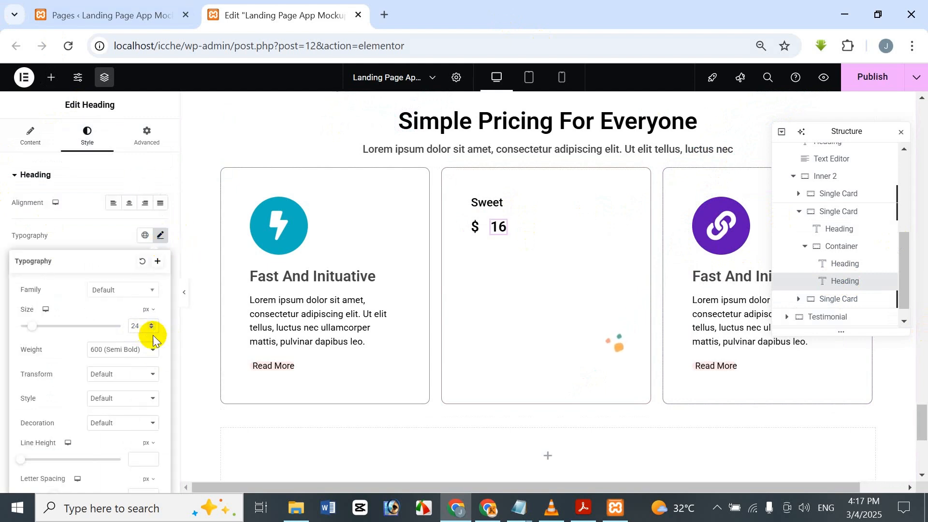
left_click(43, 320)
left_click_drag(43, 323, 31, 267)
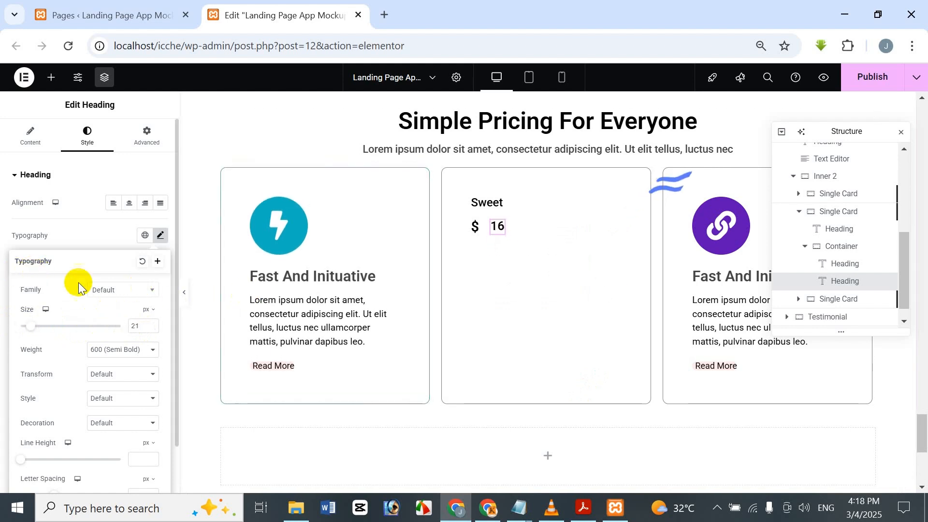
left_click(154, 327)
type("40")
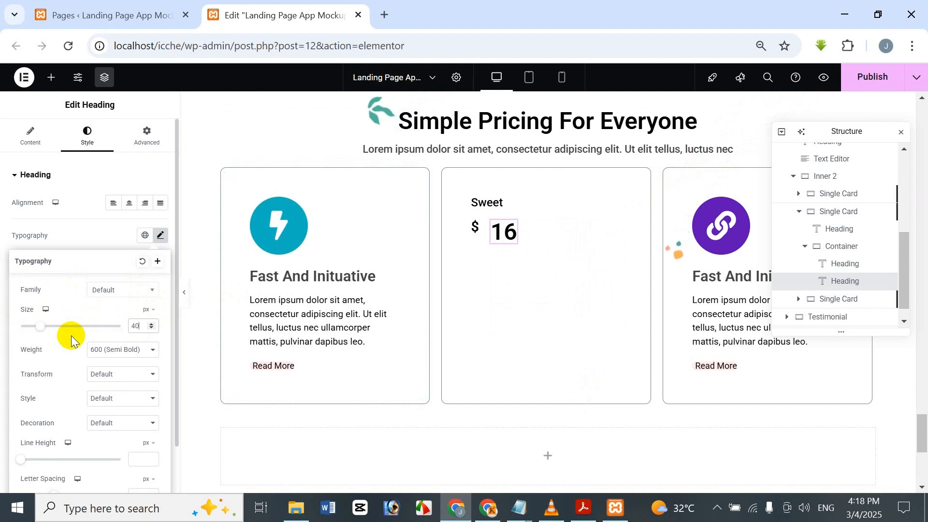
Step: Set the "16" heading's margins to 10 px top, 0 right, 0 bottom and -10 px left
left_click(131, 138)
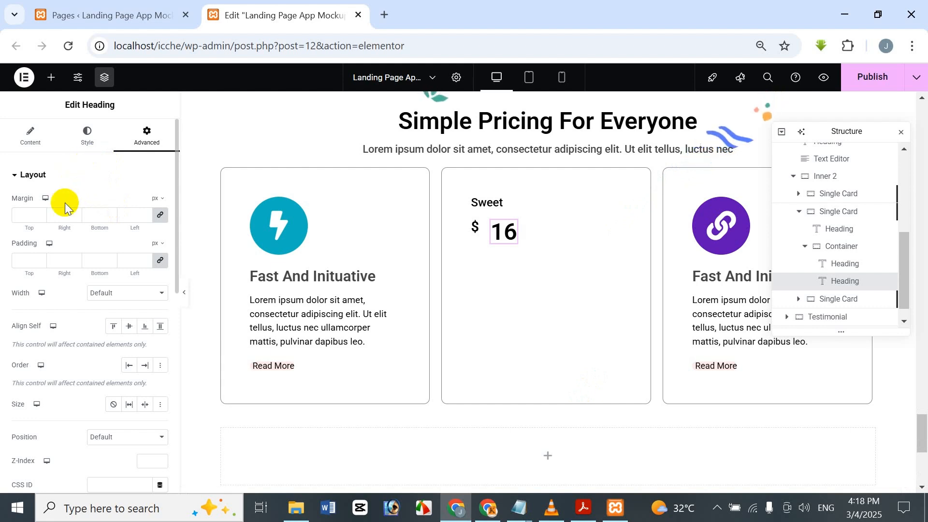
left_click(30, 207)
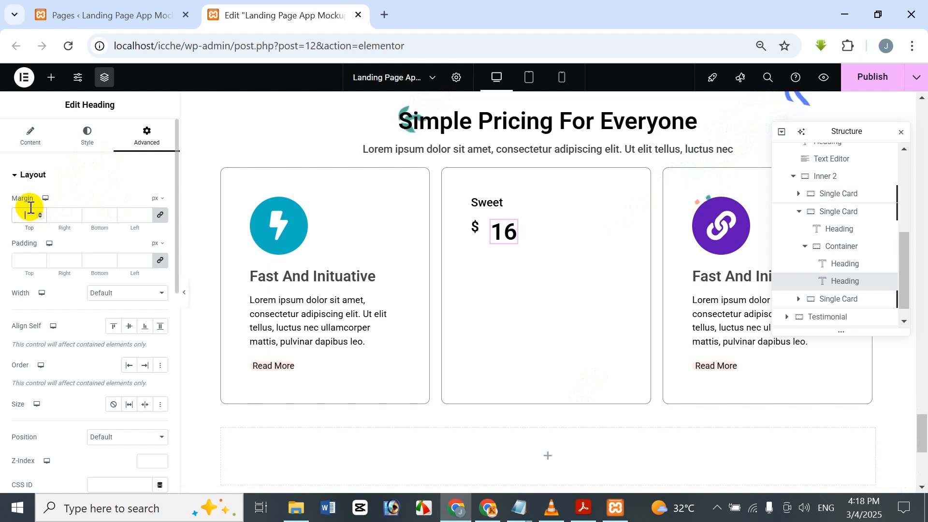
type("10")
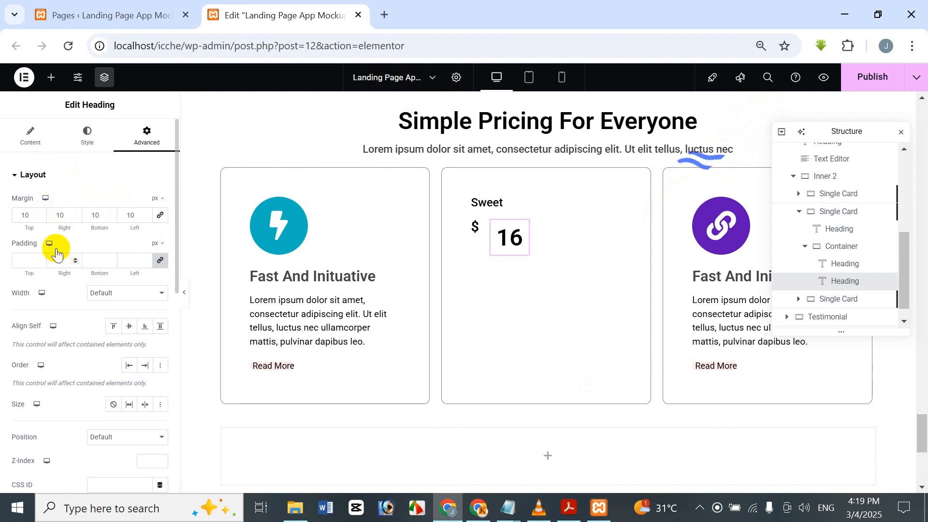
left_click_drag(63, 216, 20, 222)
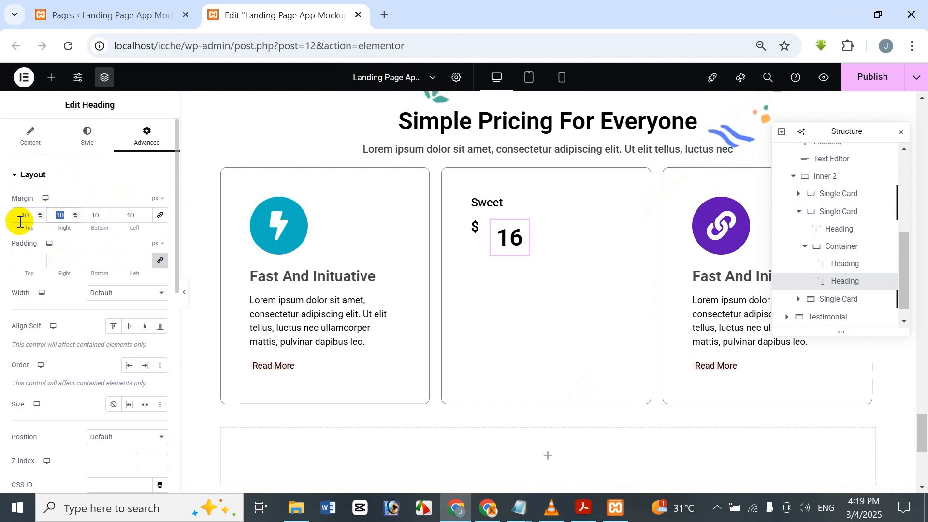
type("0")
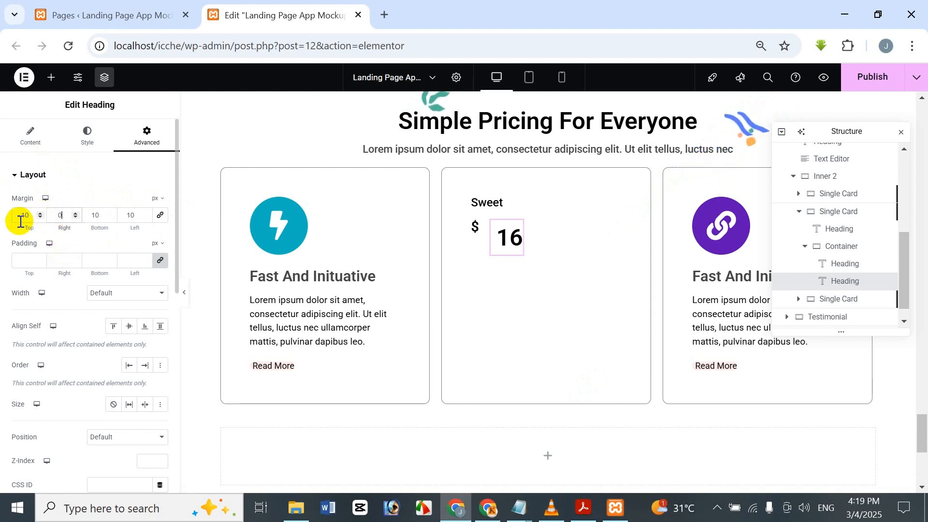
double_click(103, 216)
type("0")
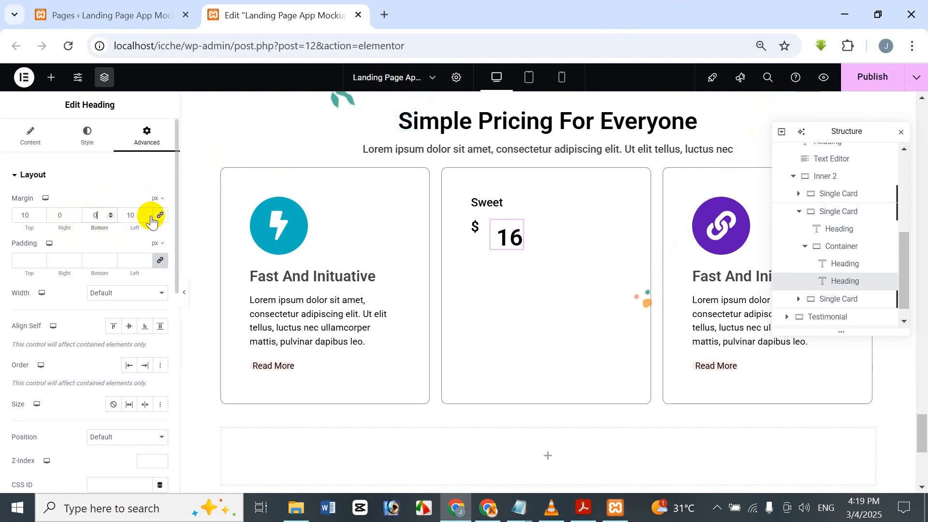
double_click(131, 215)
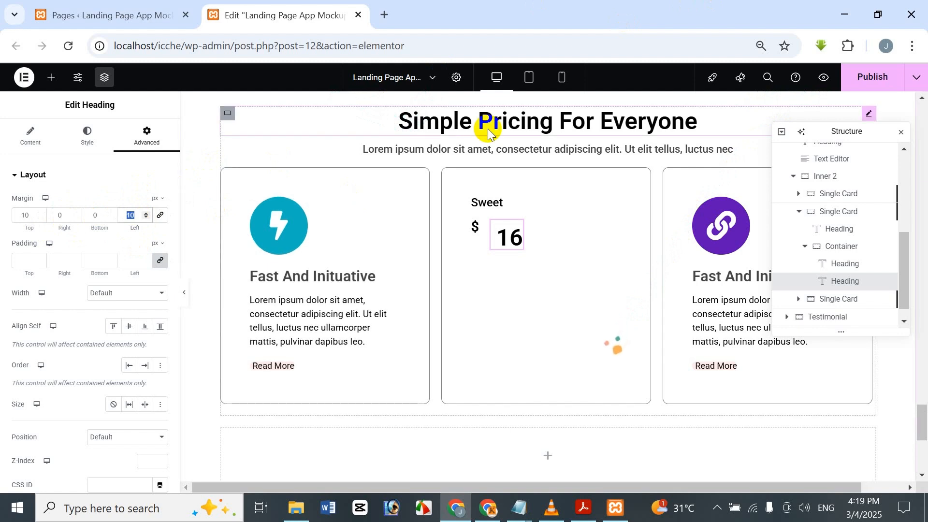
key("BackSpace")
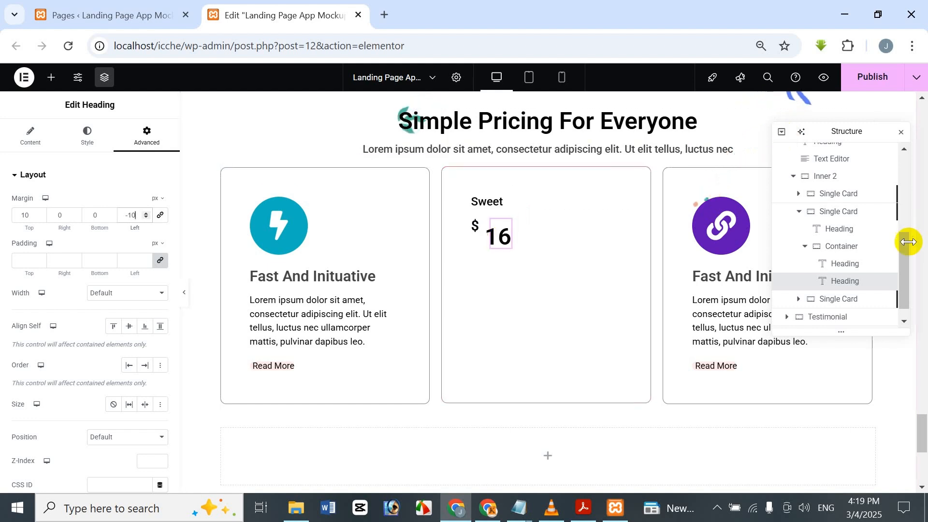
Step: Duplicate the "16" heading in the price row and change the copy's title to "/yearly"
right_click(852, 283)
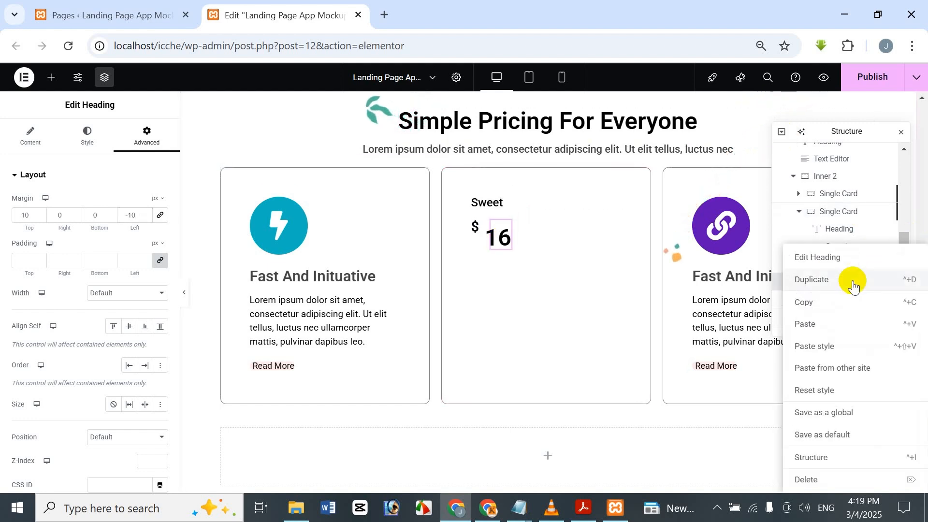
left_click(841, 282)
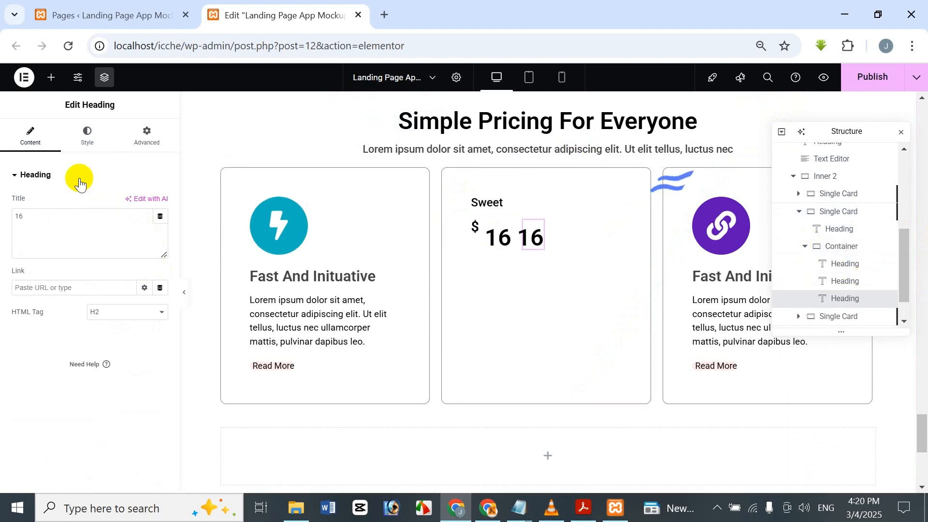
left_click_drag(50, 213, 2, 208)
key("BackSpace")
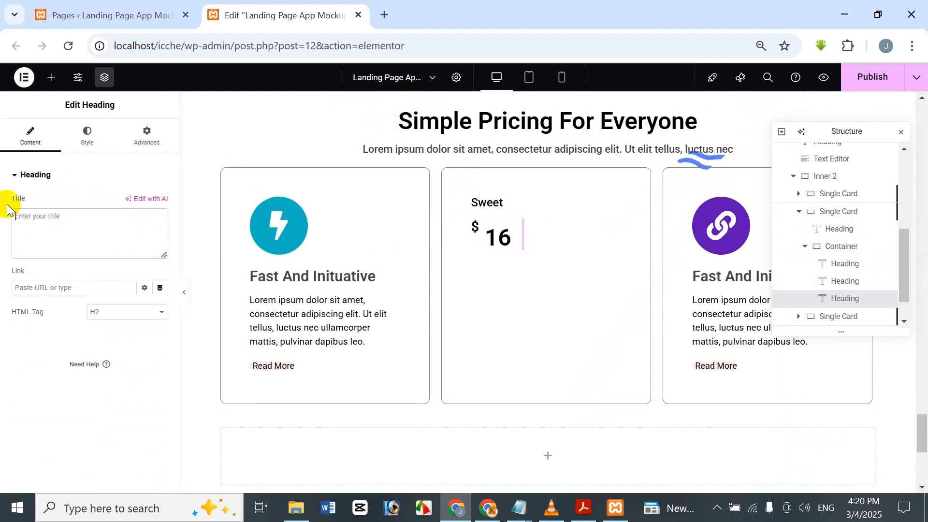
type("/month")
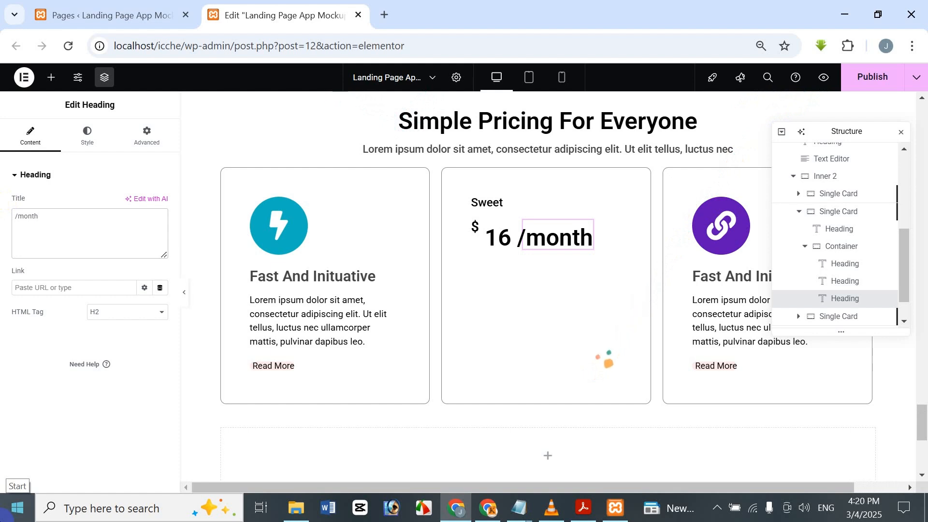
key("BackSpace")
key("BackSpace")
key("BackSpace")
key("BackSpace")
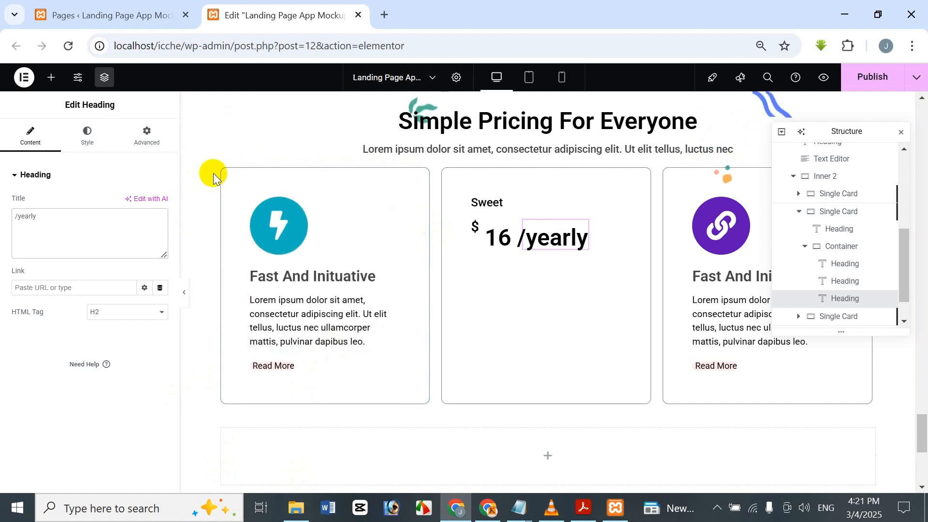
Step: Set the "/yearly" heading's typography size to 18 px and its weight to 400 (Normal)
left_click(90, 133)
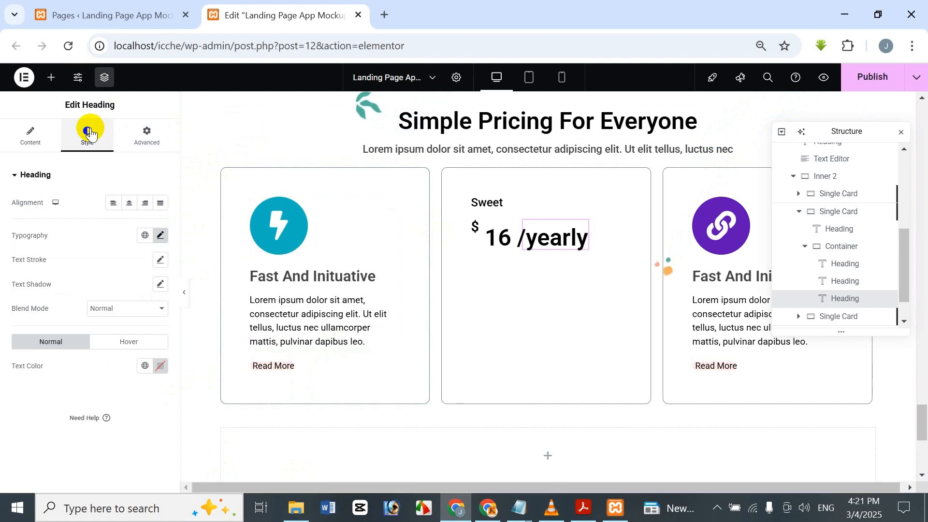
left_click(161, 236)
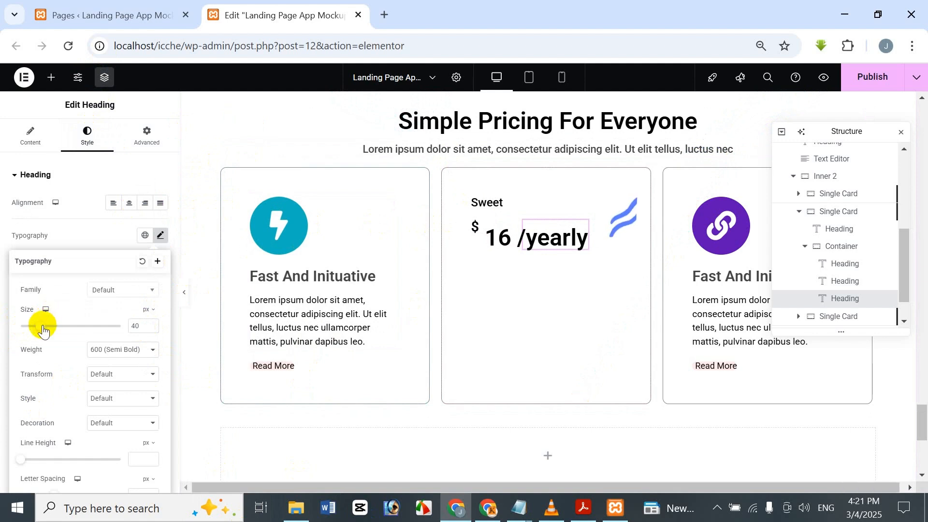
left_click_drag(41, 325, 60, 315)
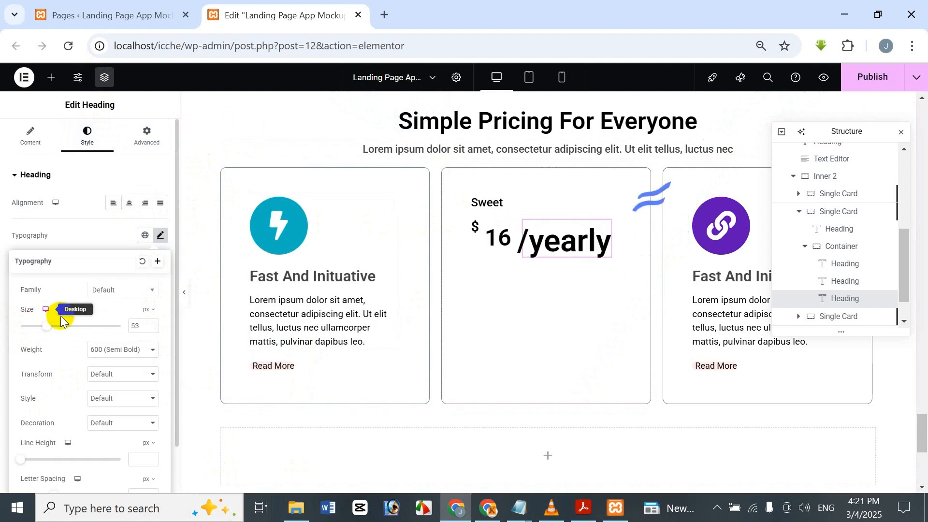
left_click_drag(135, 326, 113, 331)
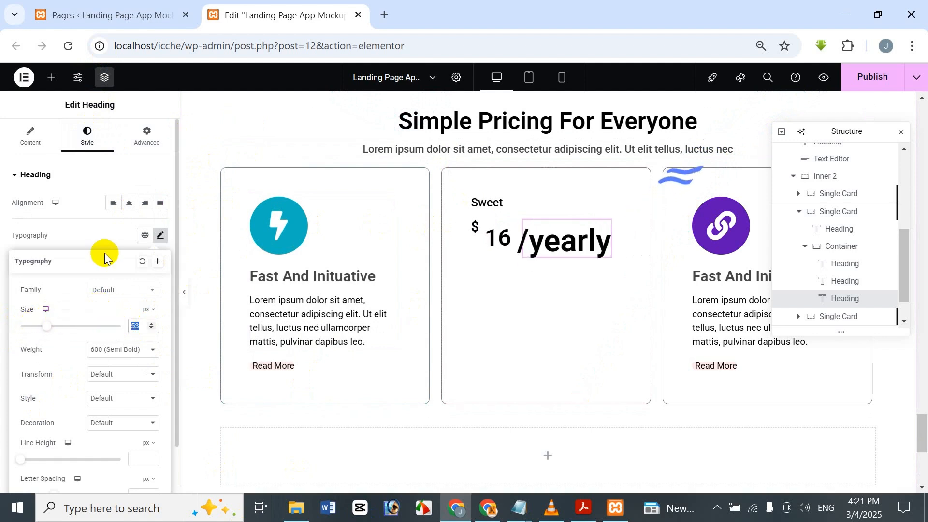
type("18")
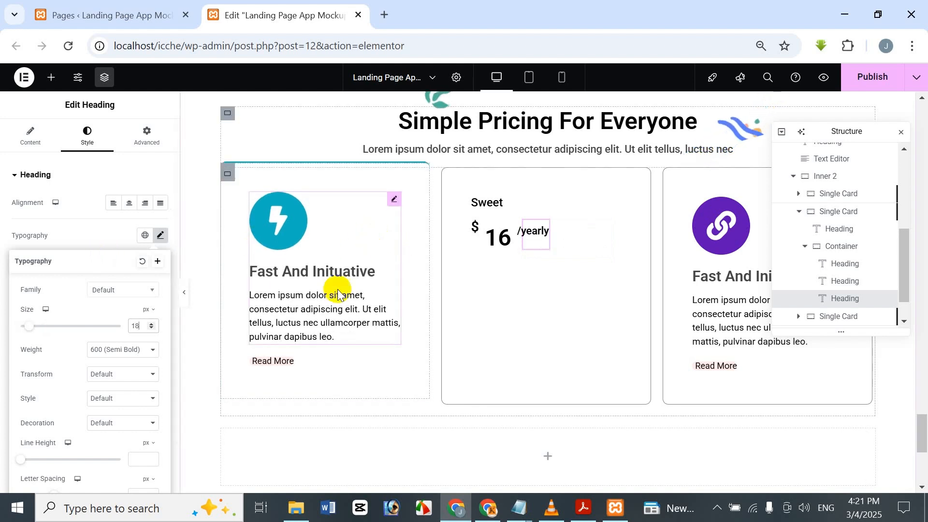
left_click(106, 353)
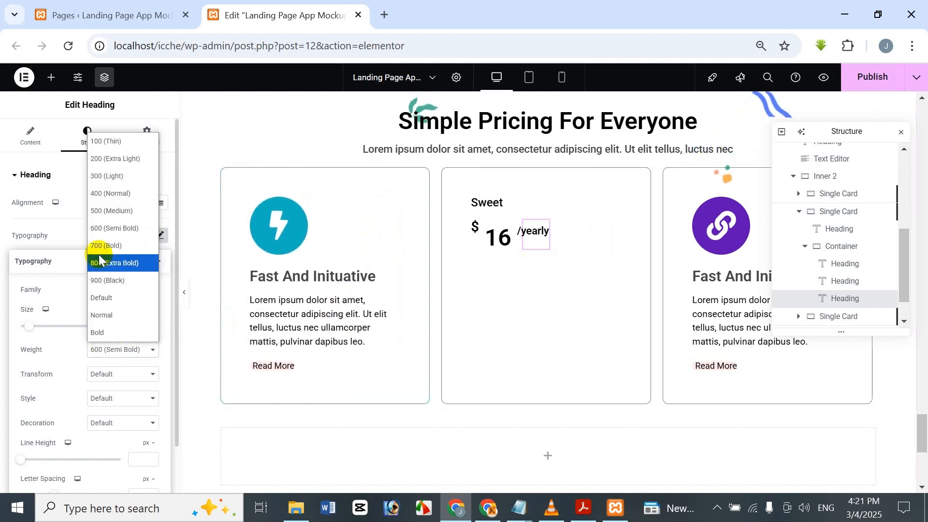
left_click(118, 193)
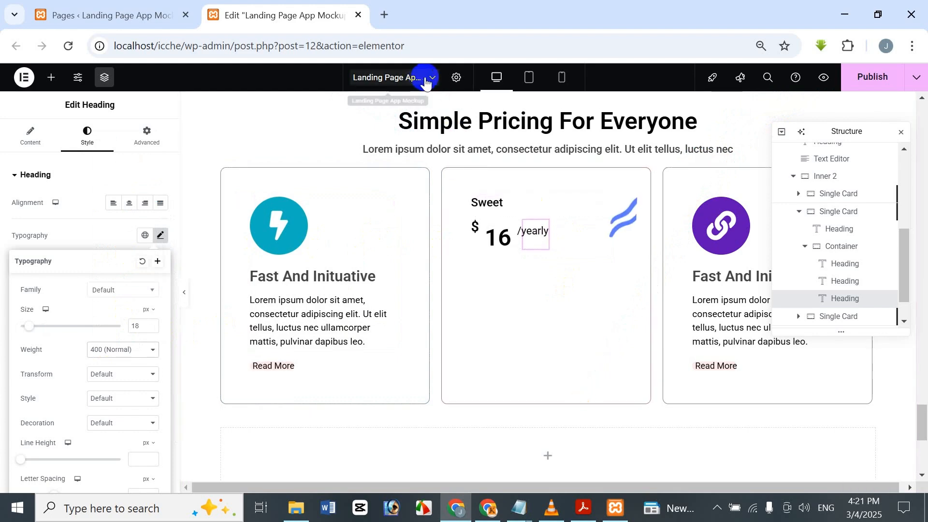
Step: Set the "/yearly" heading's left margin to -15 px
left_click(143, 137)
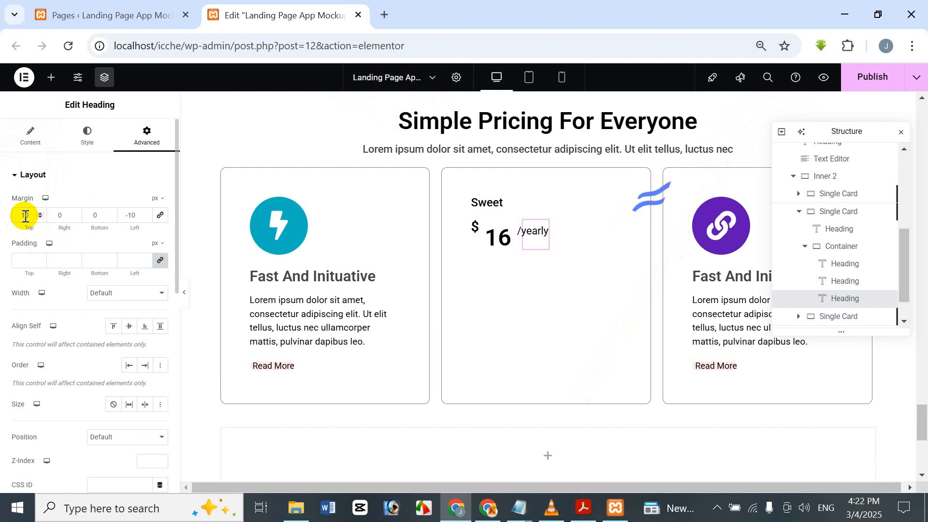
double_click(135, 216)
key("BackSpace")
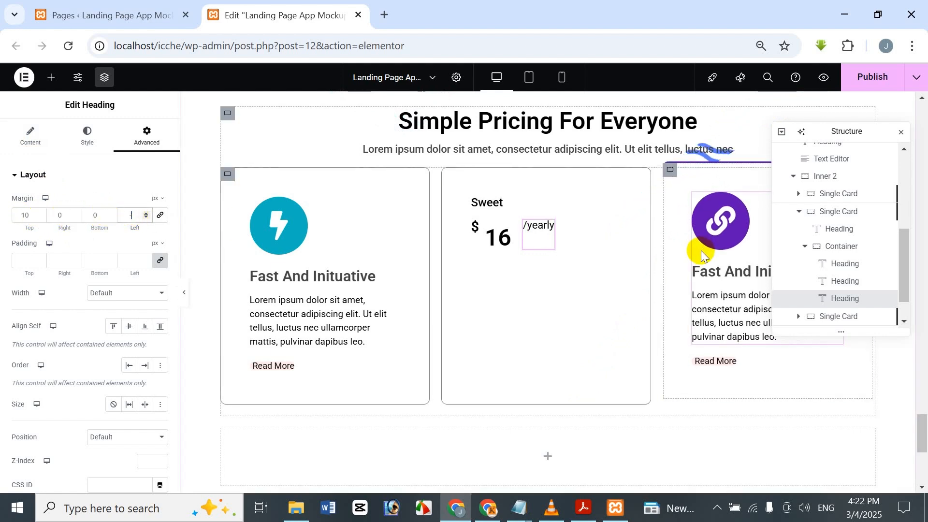
type("-15")
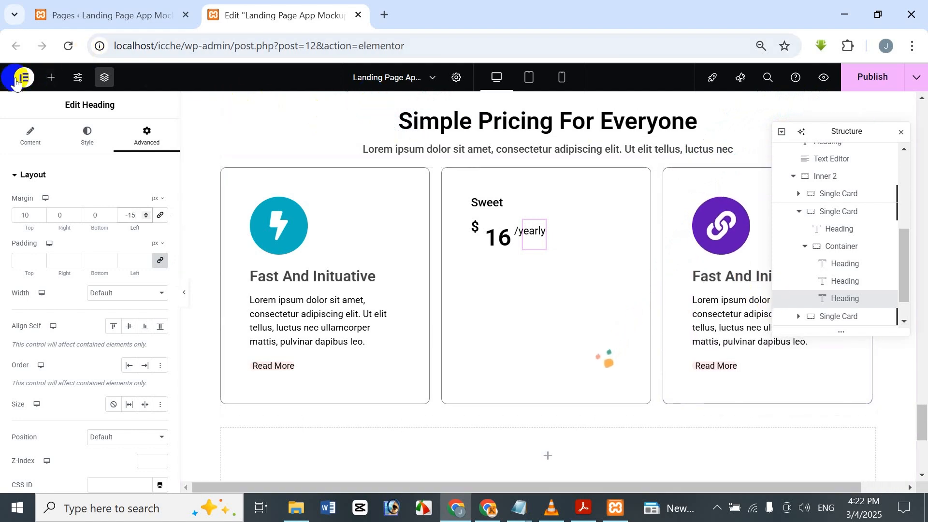
Step: Add a Text Editor widget below the price row in the middle card with the text "Billed $278 Per Website Actually"
left_click(57, 83)
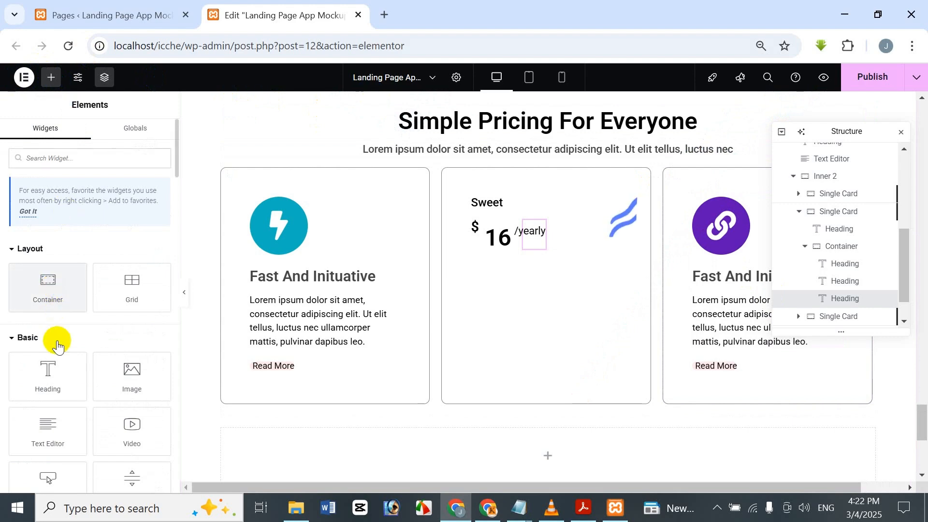
left_click_drag(42, 442, 584, 241)
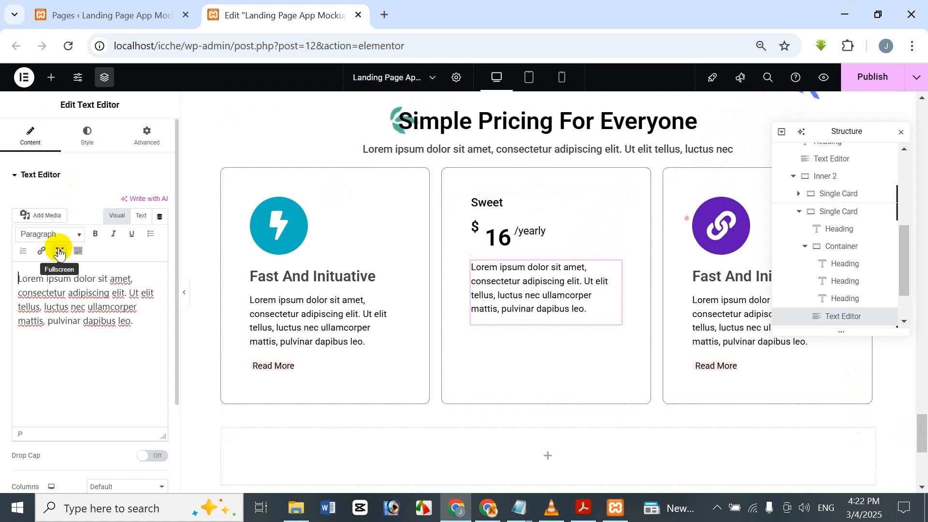
key("ctrl+a")
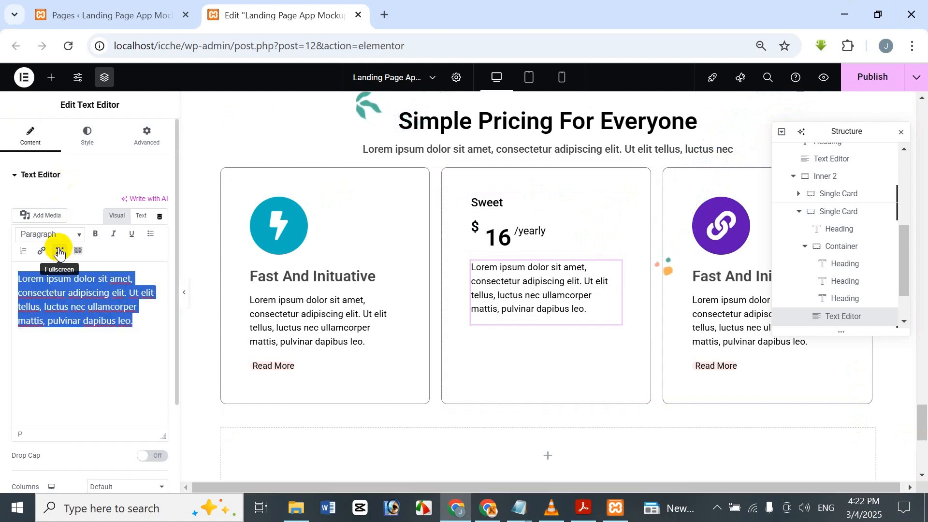
key("BackSpace")
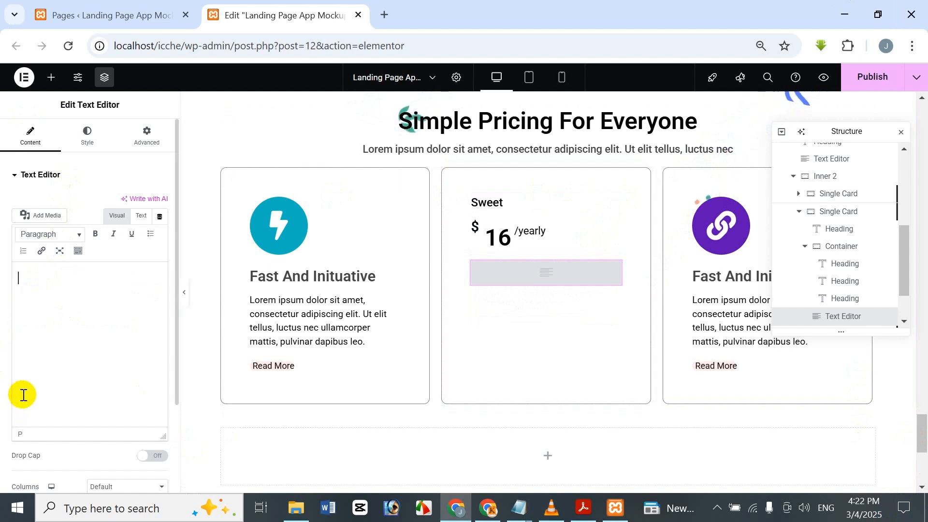
type("Billed $278")
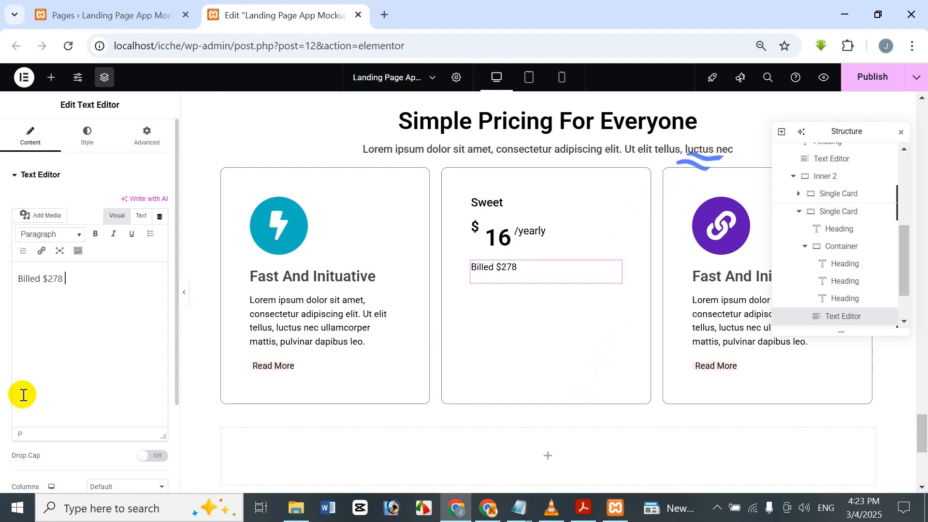
type("Per ")
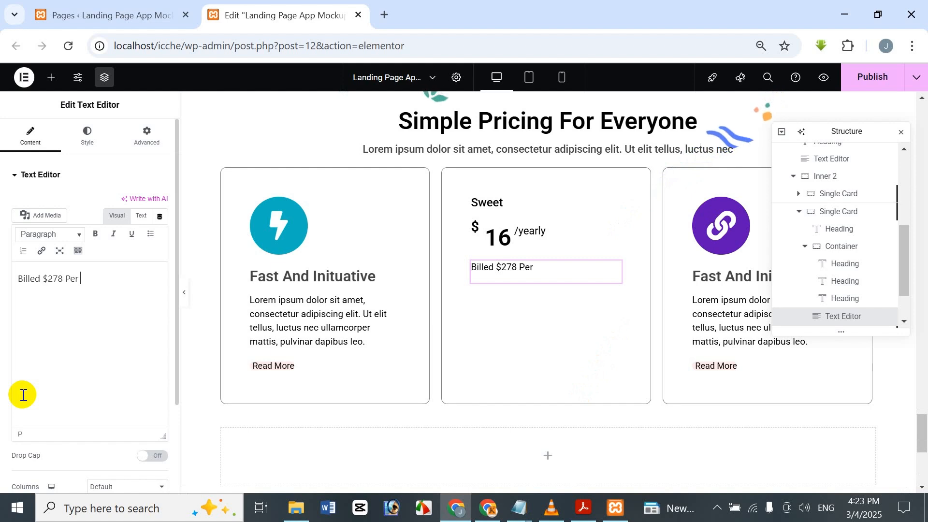
type("W")
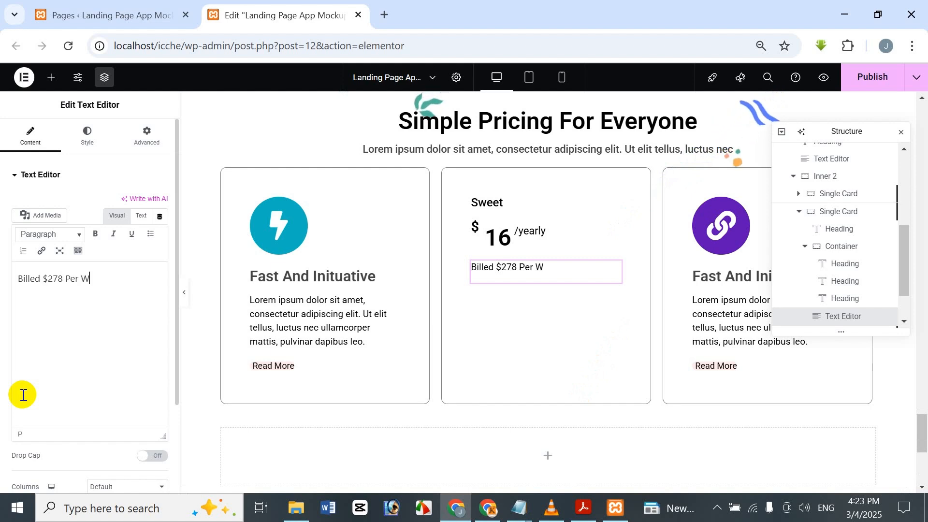
type("ebsite Actully")
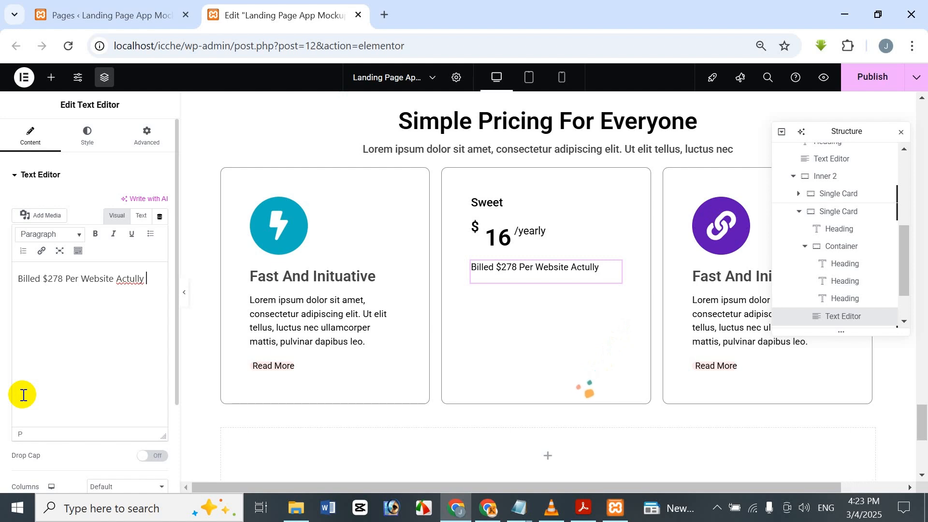
right_click(124, 279)
left_click(187, 189)
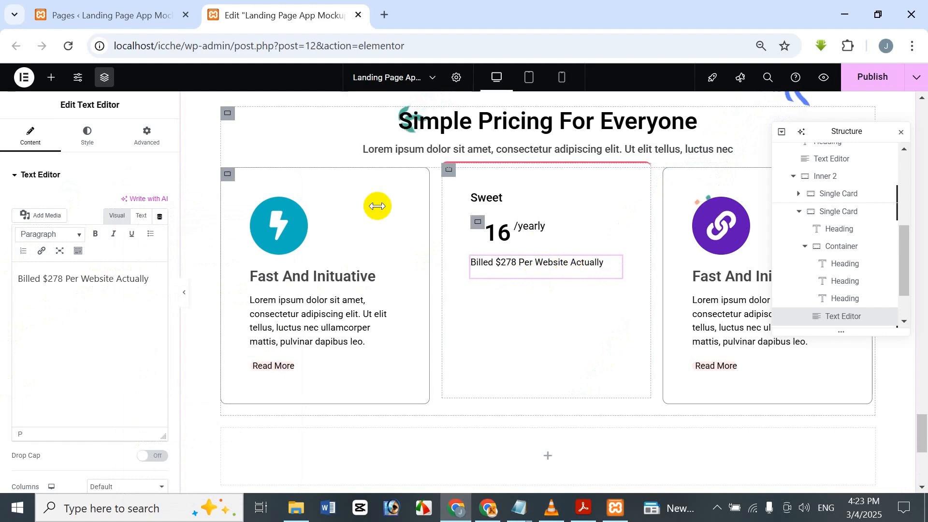
Step: Set the text color of the billing line below the price to dark grey #4D4D4D
left_click(82, 136)
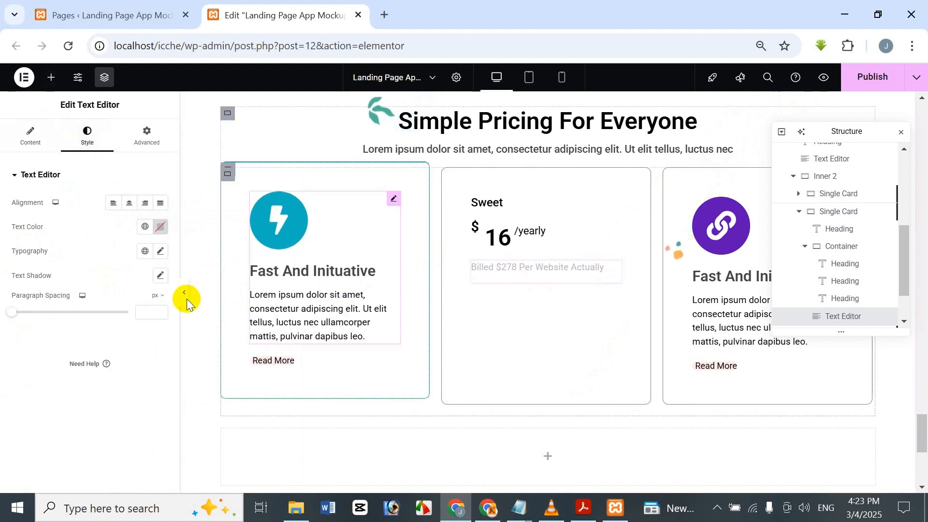
left_click(154, 233)
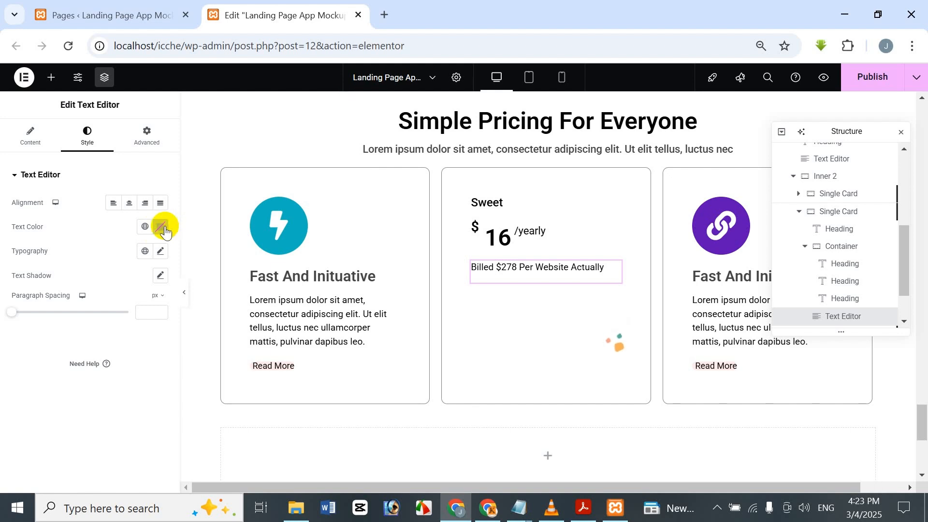
left_click(162, 228)
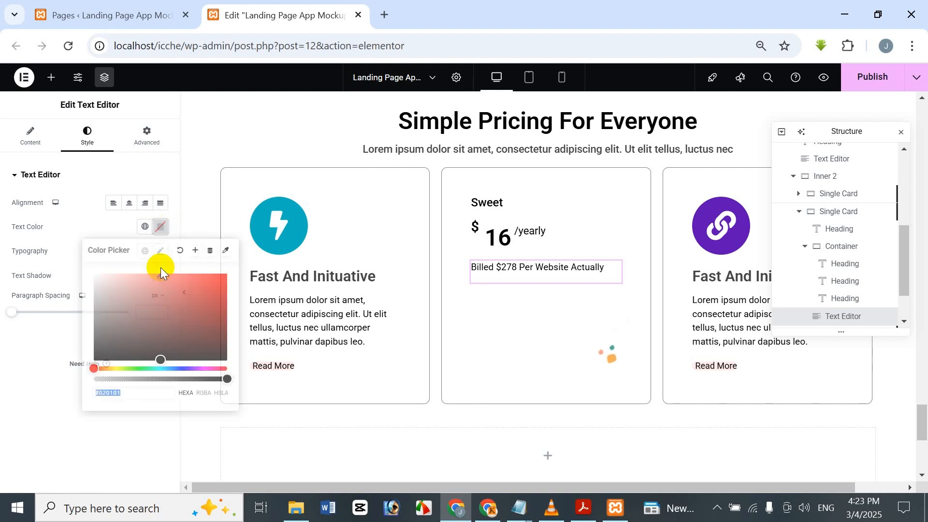
left_click(145, 226)
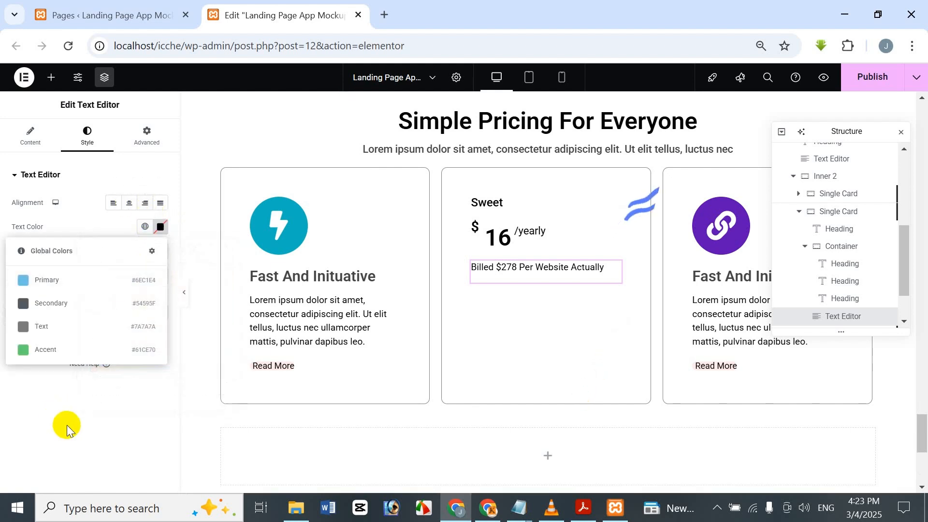
left_click(66, 424)
left_click(144, 230)
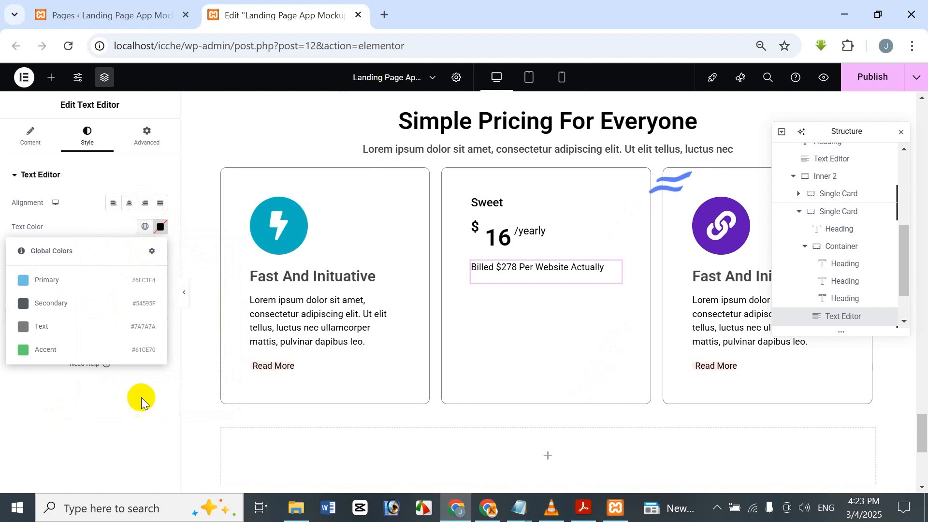
left_click(139, 398)
left_click(160, 233)
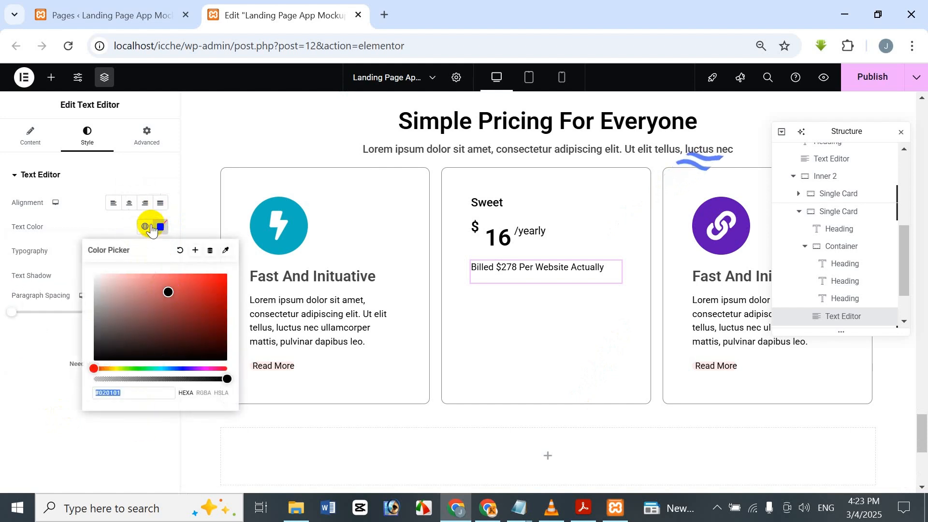
left_click(149, 227)
left_click(160, 227)
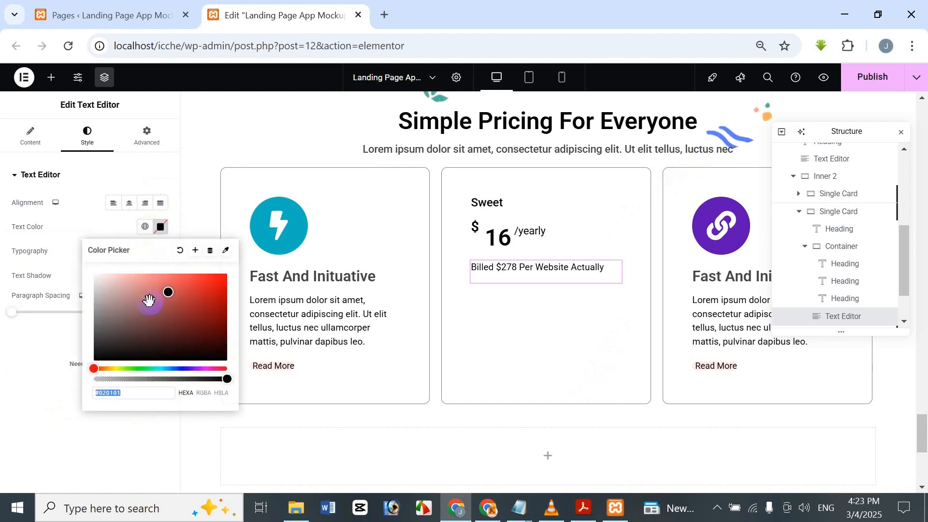
left_click_drag(131, 320, 79, 325)
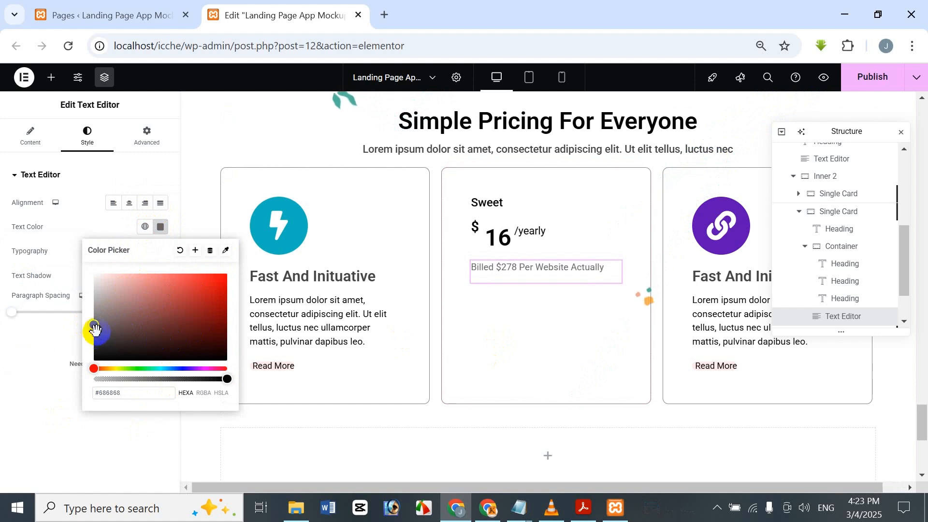
left_click_drag(92, 327, 92, 332)
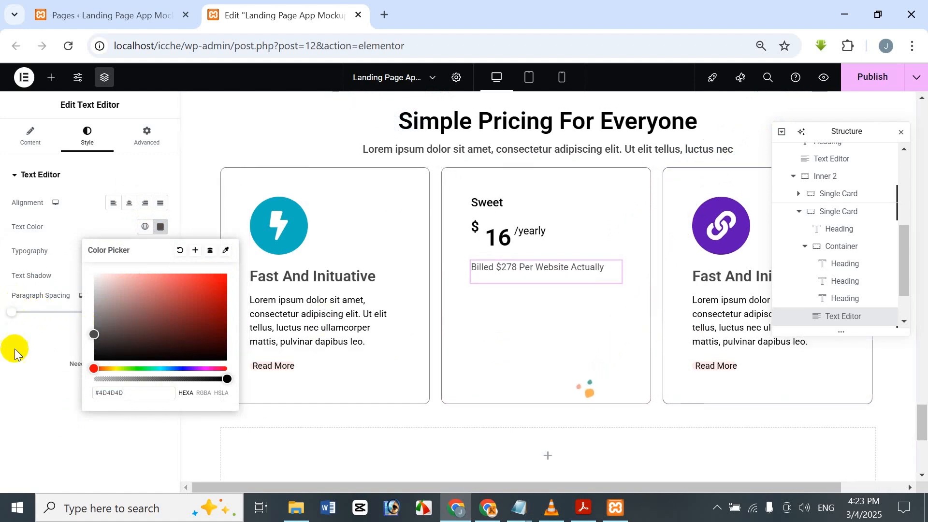
left_click(14, 351)
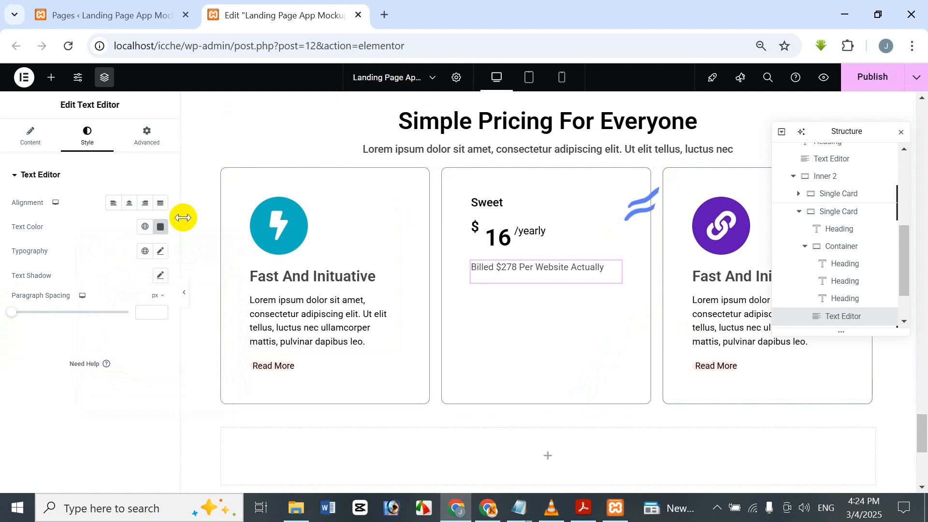
Step: Set the billing line's typography size to 15 px and its weight to 500 (Medium)
left_click(161, 252)
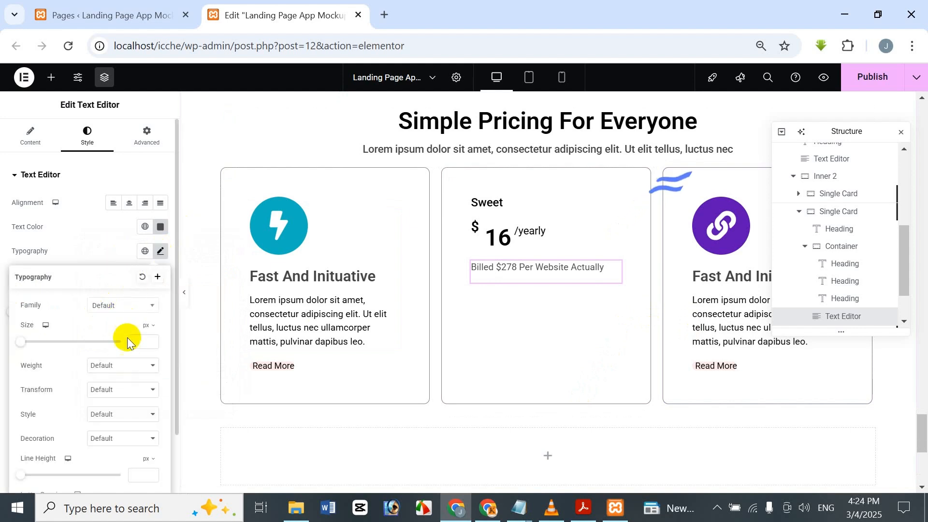
left_click_drag(21, 342, 42, 341)
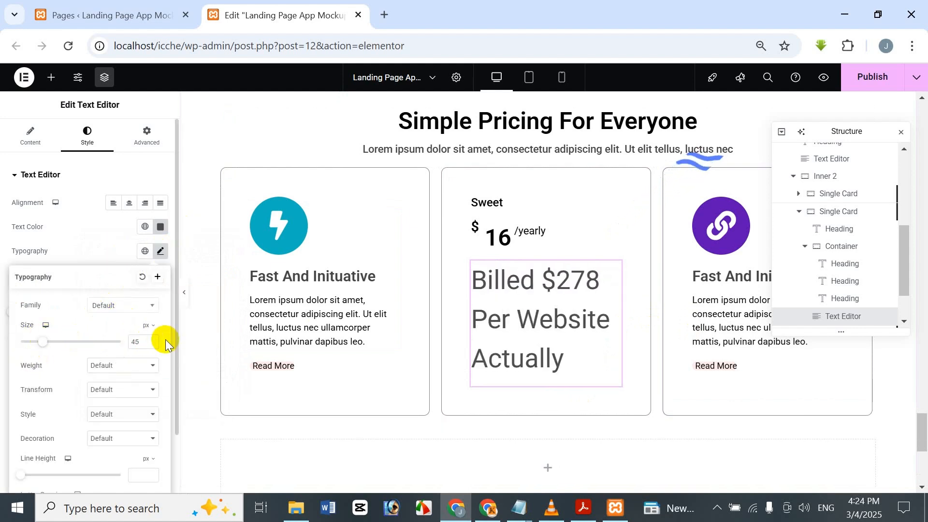
left_click_drag(142, 345, 106, 347)
type("15")
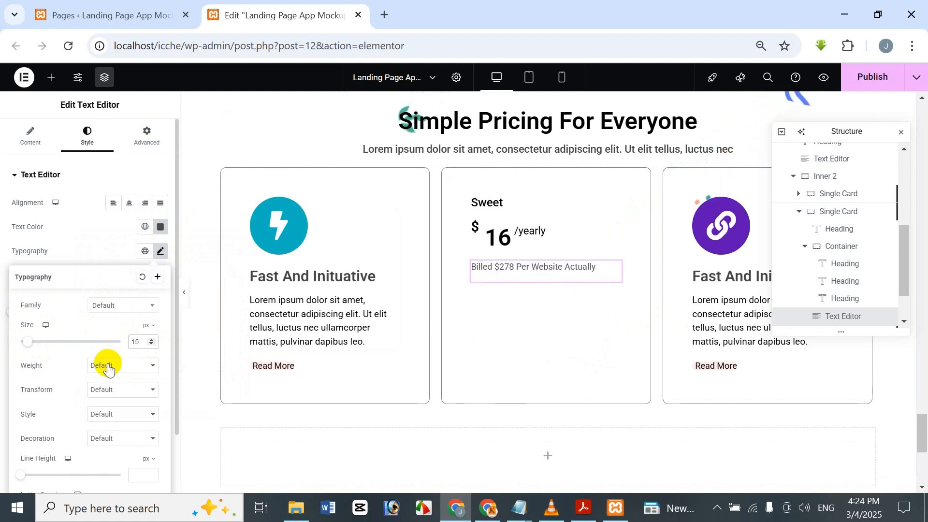
left_click(109, 367)
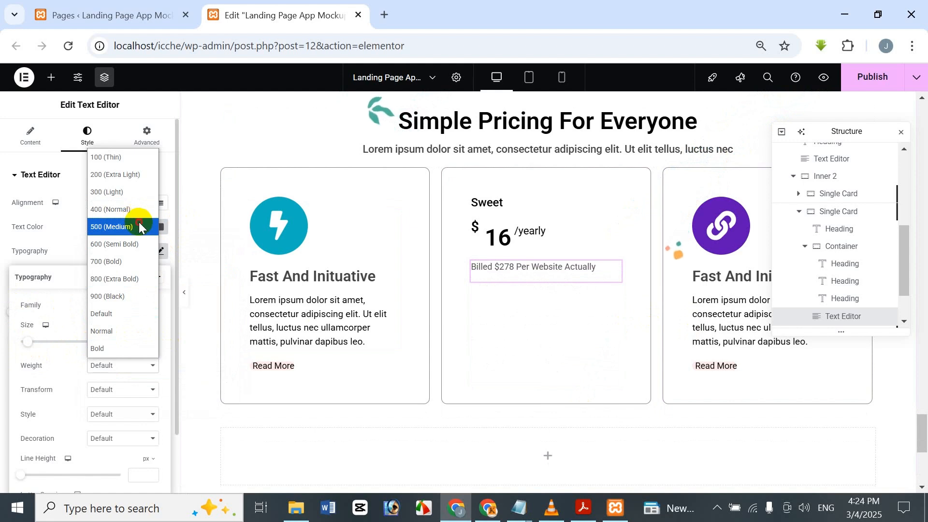
left_click(139, 226)
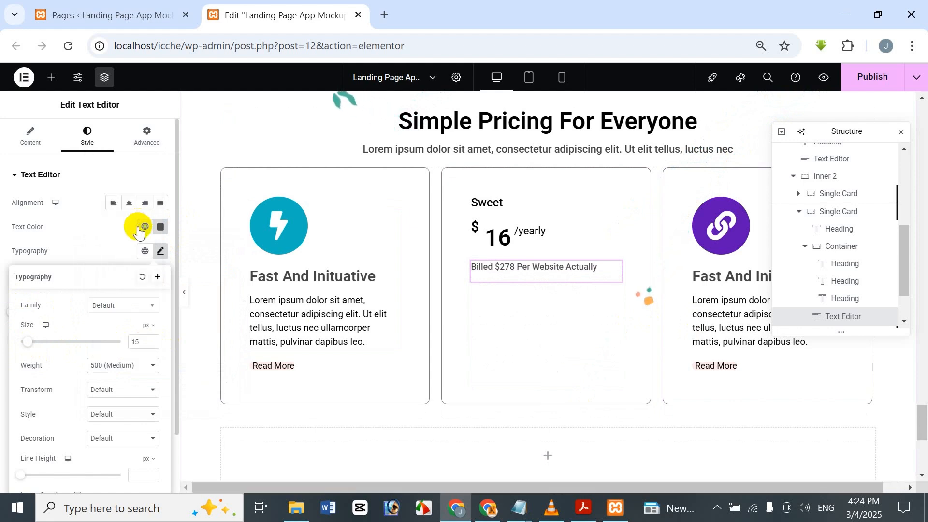
Step: Add a Divider widget below the billing line in the middle pricing card
left_click(45, 77)
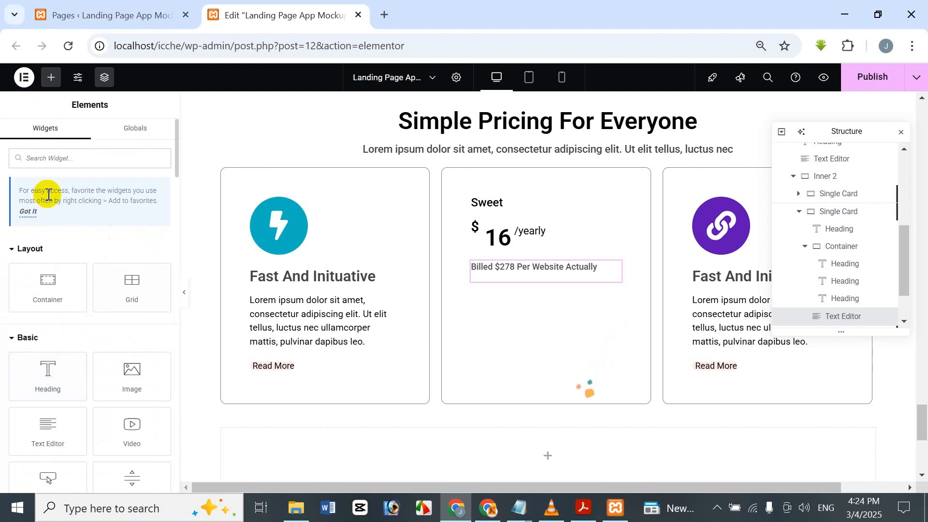
type("div")
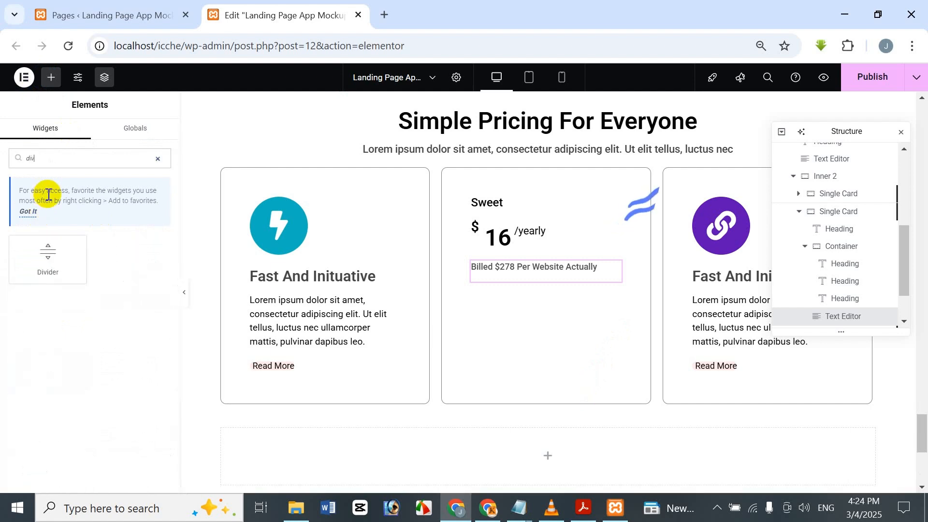
left_click_drag(64, 284, 557, 279)
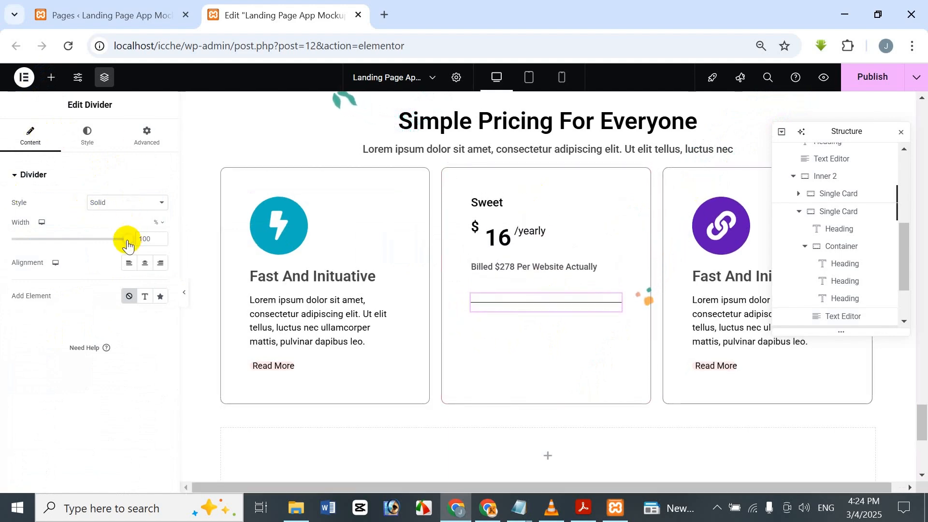
Step: Set the divider's color to white #FFFFFF and its gap to 2
left_click(88, 134)
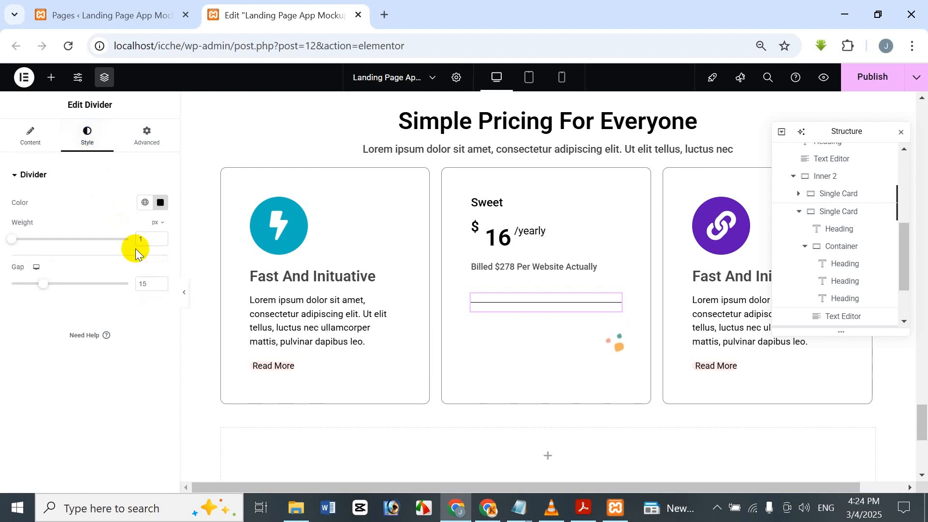
left_click(160, 202)
left_click_drag(129, 271, 60, 233)
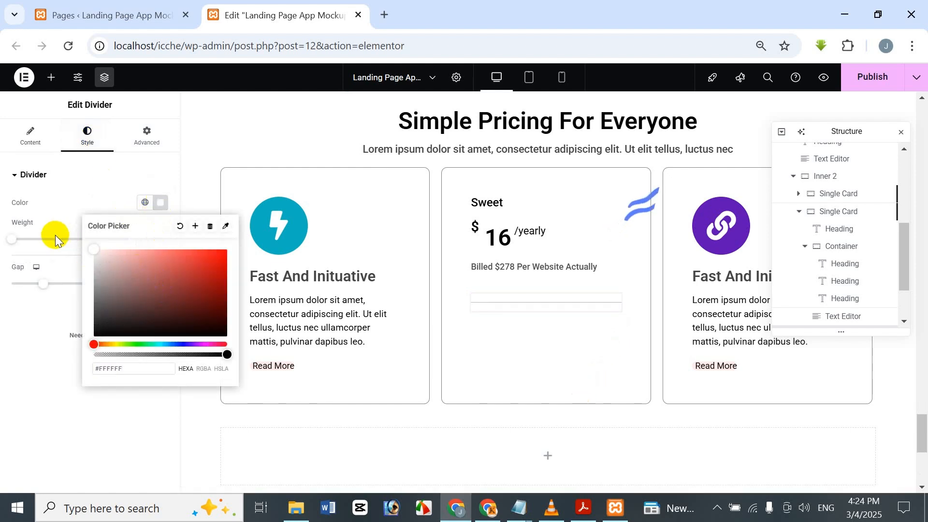
left_click(23, 356)
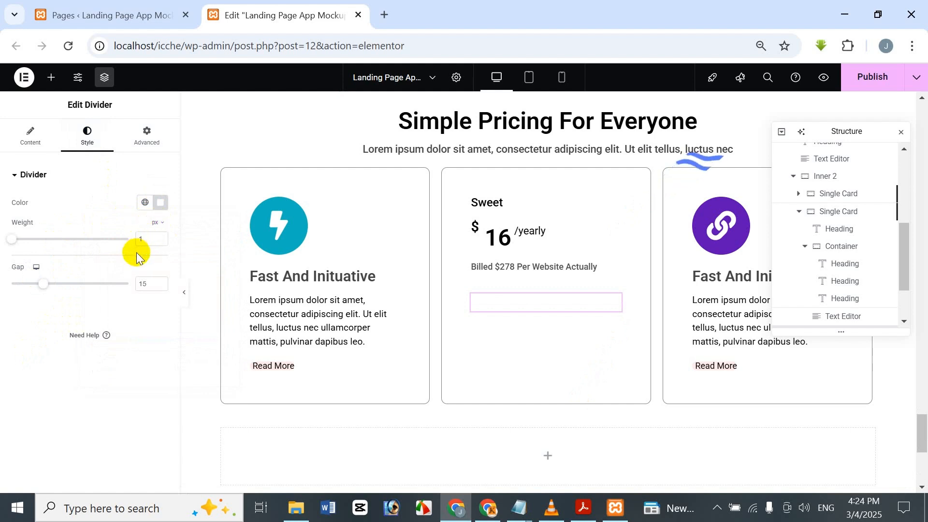
left_click_drag(149, 289, 114, 293)
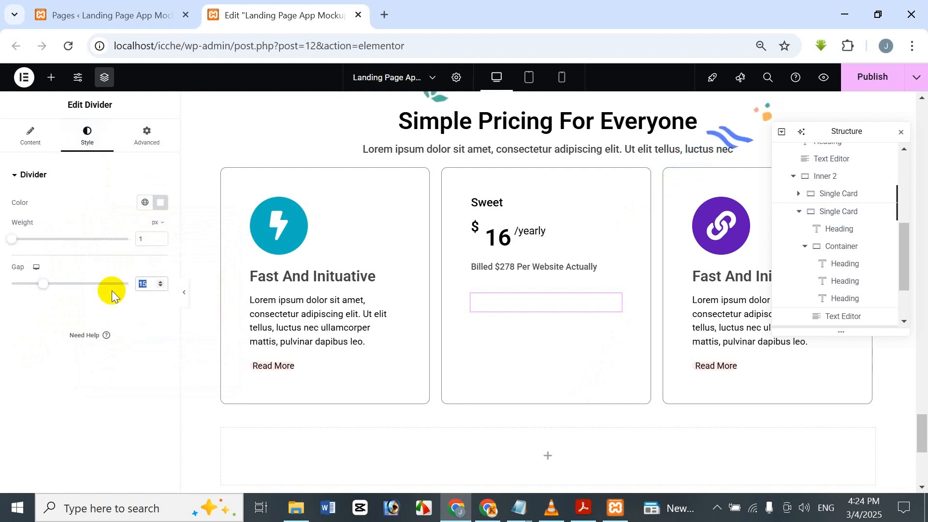
type("2")
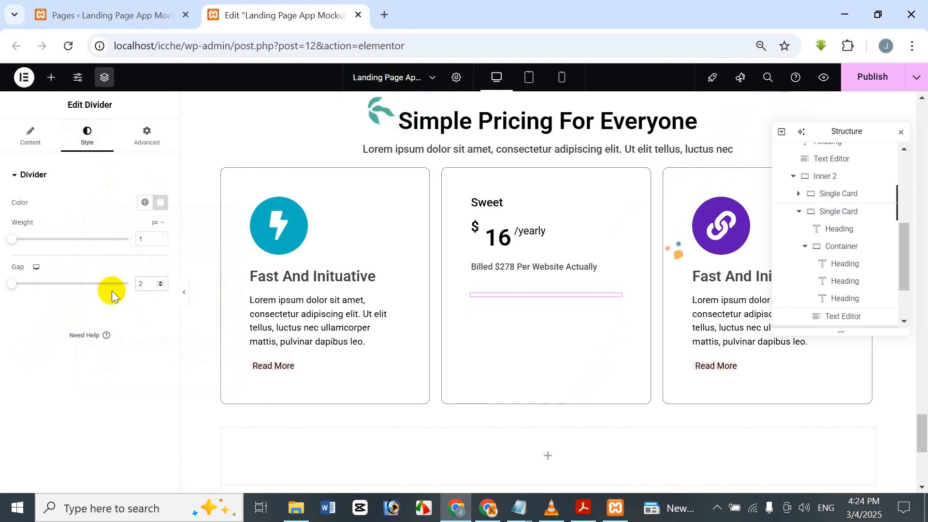
Step: Add a container below the divider in the middle card and set its column and row gaps to 10 px
left_click(58, 76)
left_click_drag(60, 302, 530, 294)
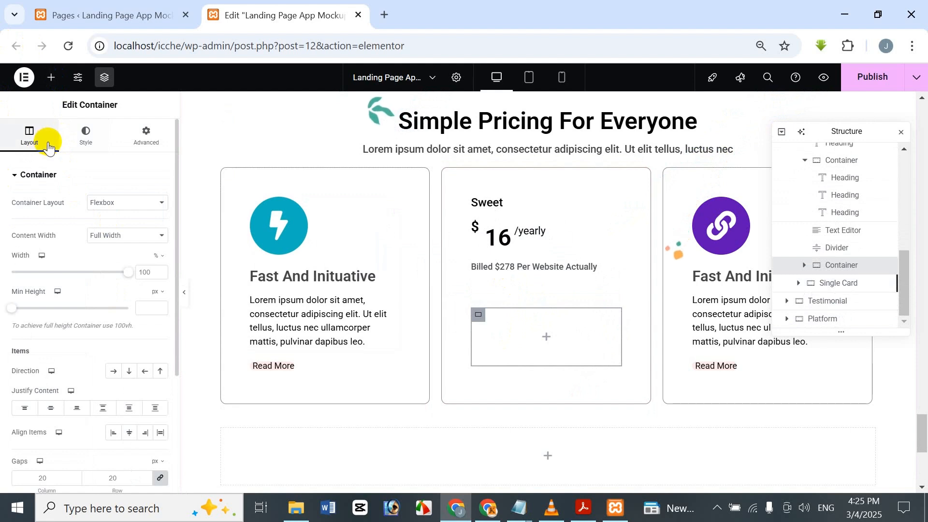
scroll(77, 260, "down", 4)
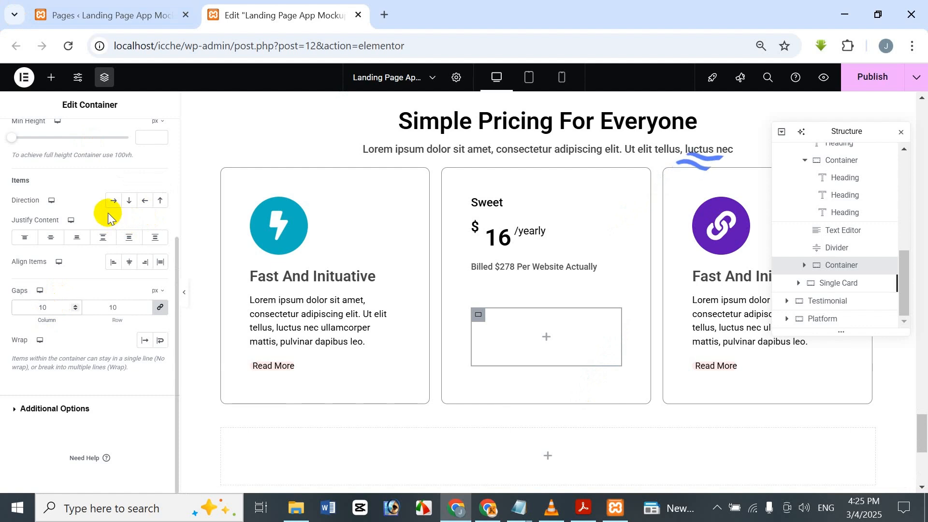
scroll(108, 213, "up", 4)
Step: Add an Icon Box widget inside the new container below the divider
left_click(48, 79)
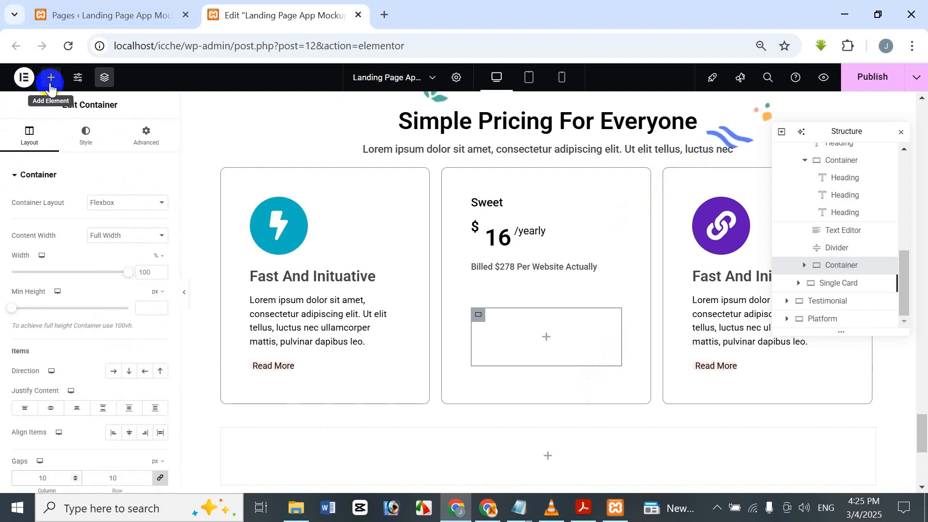
left_click(43, 159)
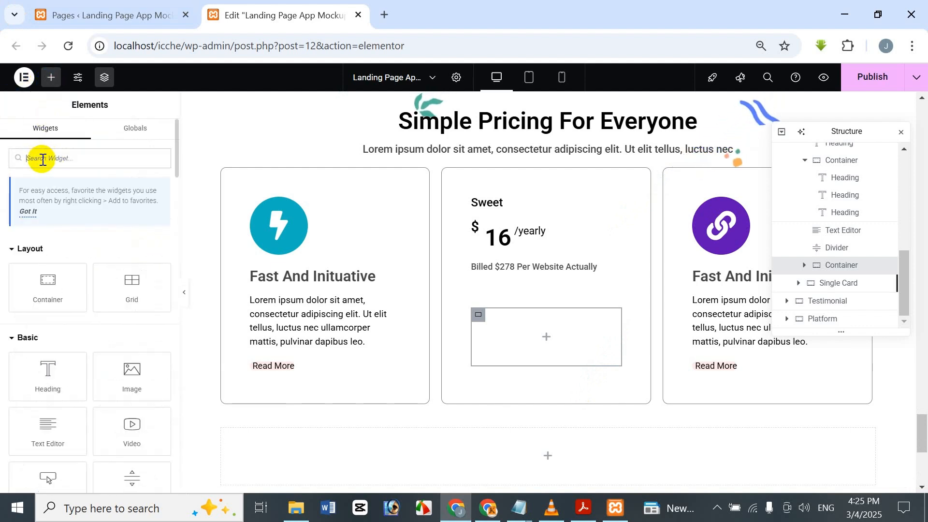
type("icon")
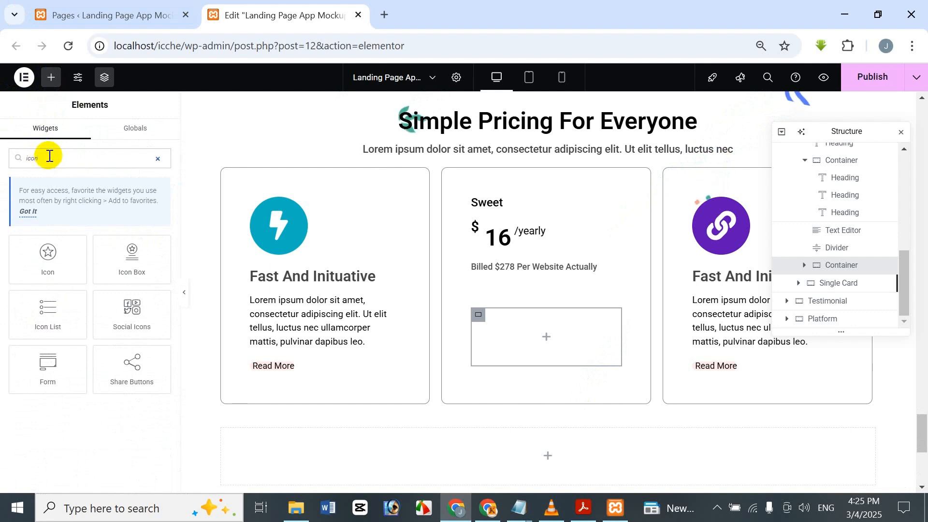
left_click_drag(132, 279, 533, 328)
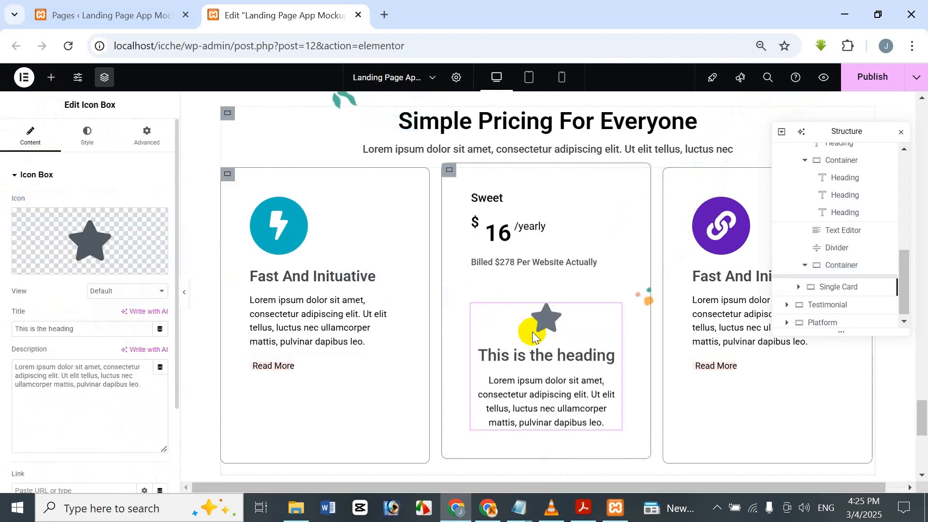
Step: Replace the icon box's star with the plain Check icon from the icon library
left_click(87, 245)
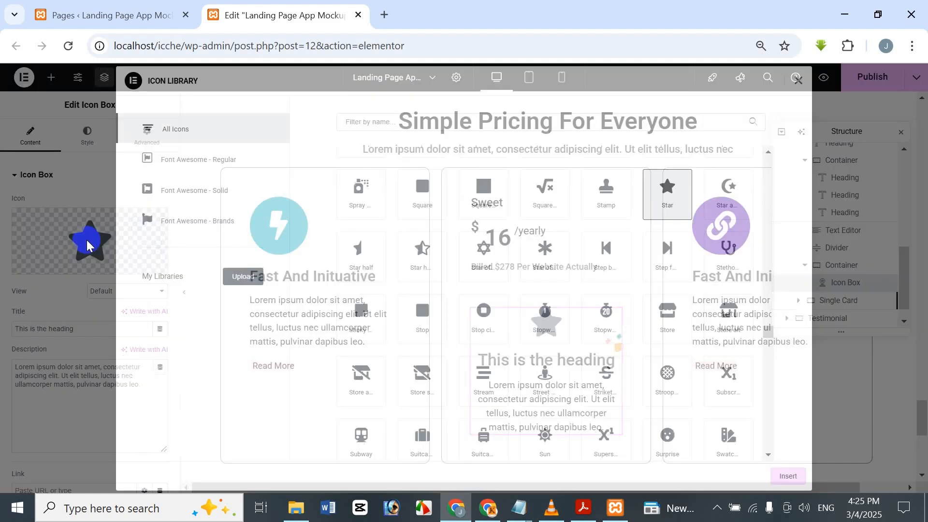
left_click(798, 82)
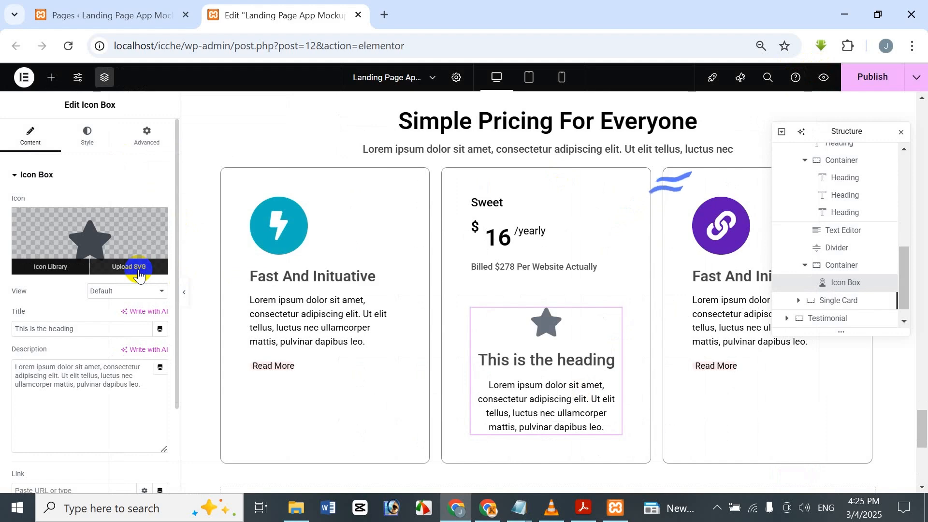
left_click(41, 265)
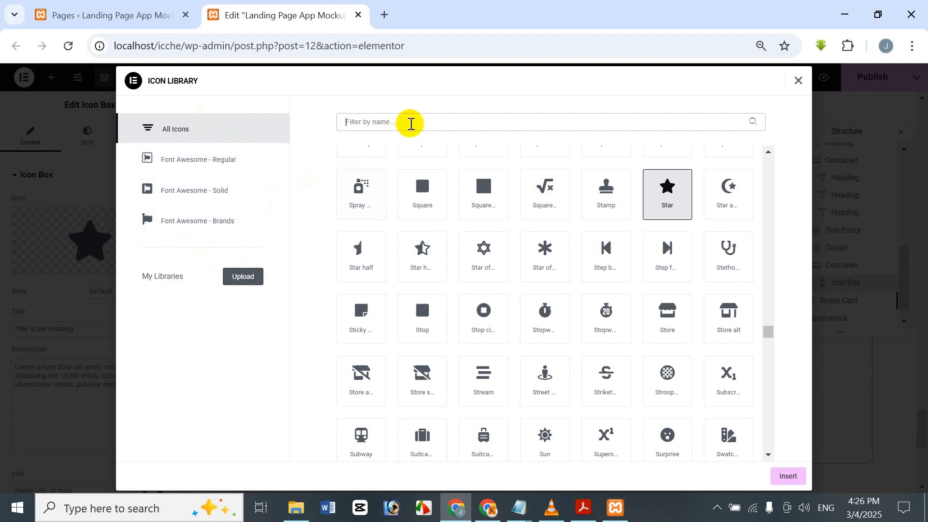
type("cea")
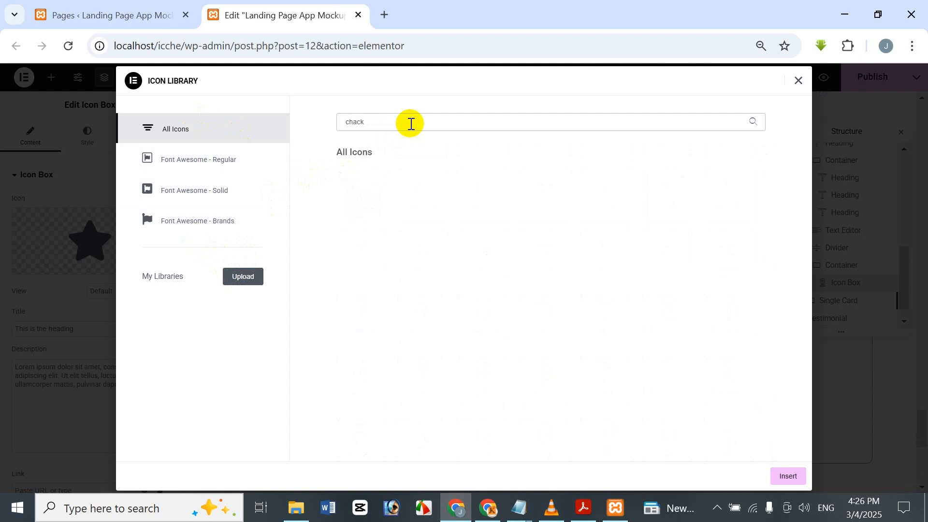
type("e")
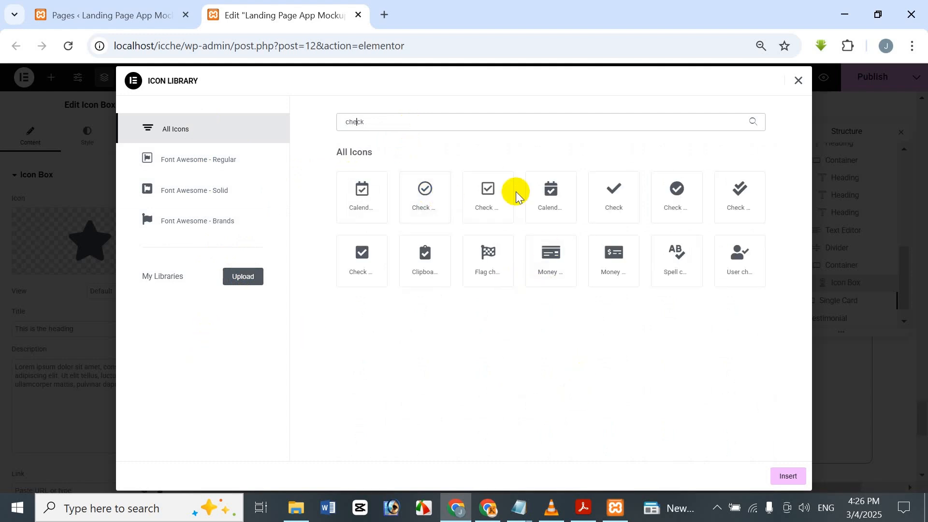
left_click(613, 189)
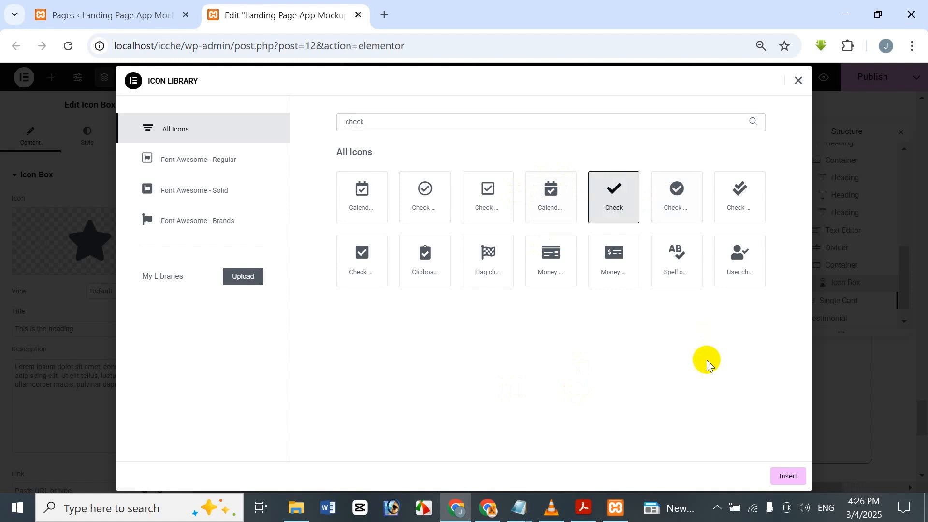
left_click(793, 475)
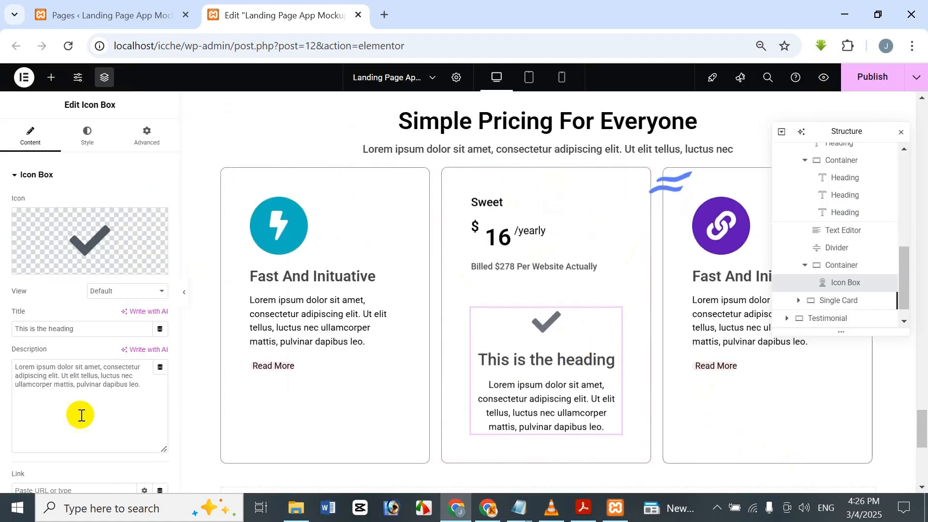
Step: Clear the icon box's description and set its title to "60-day Chat History"
left_click_drag(150, 387, 1, 343)
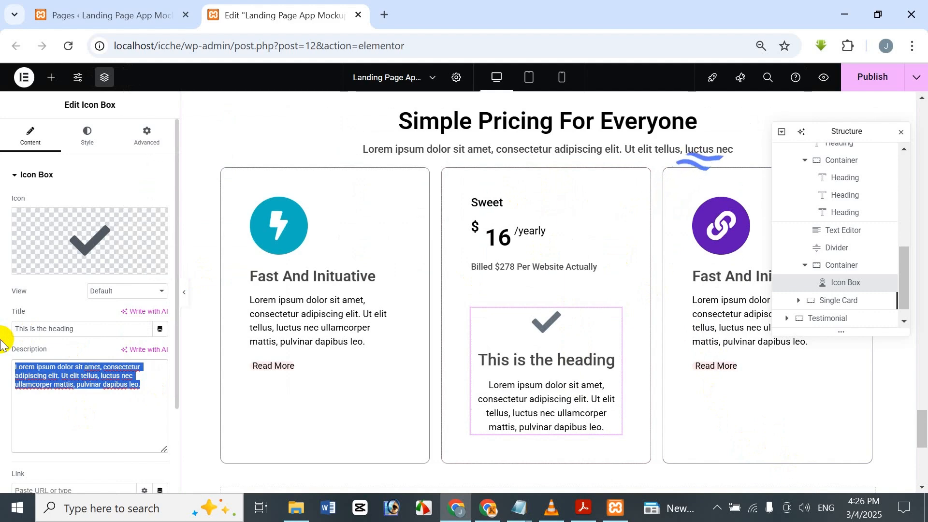
key("BackSpace")
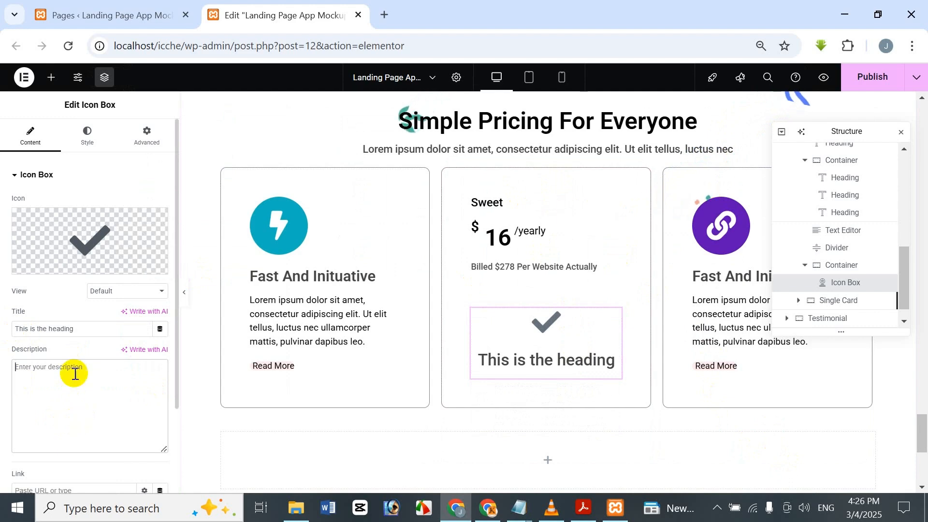
left_click_drag(87, 328, 2, 276)
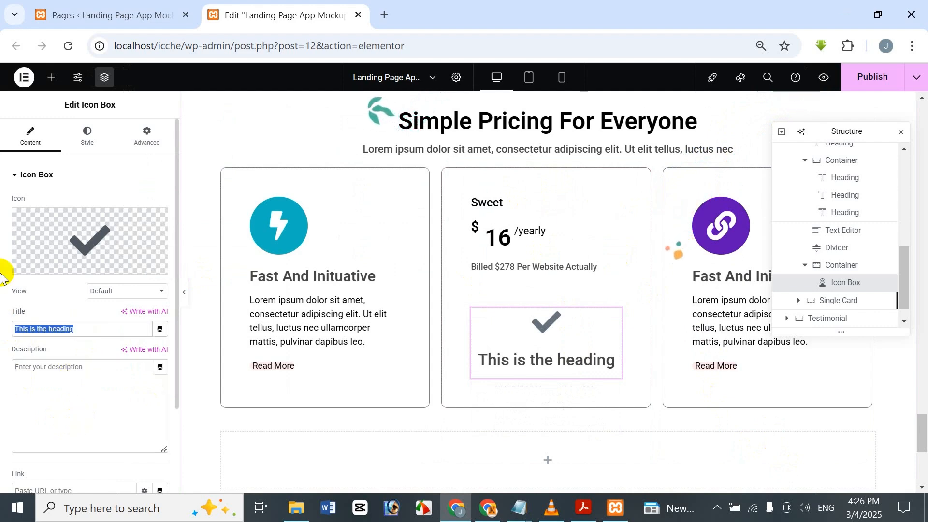
key("BackSpace")
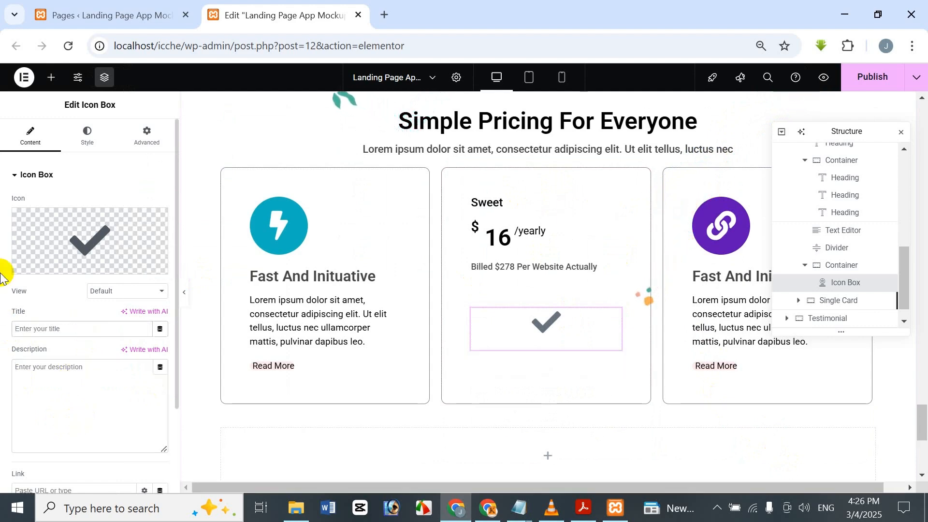
type("60-day C")
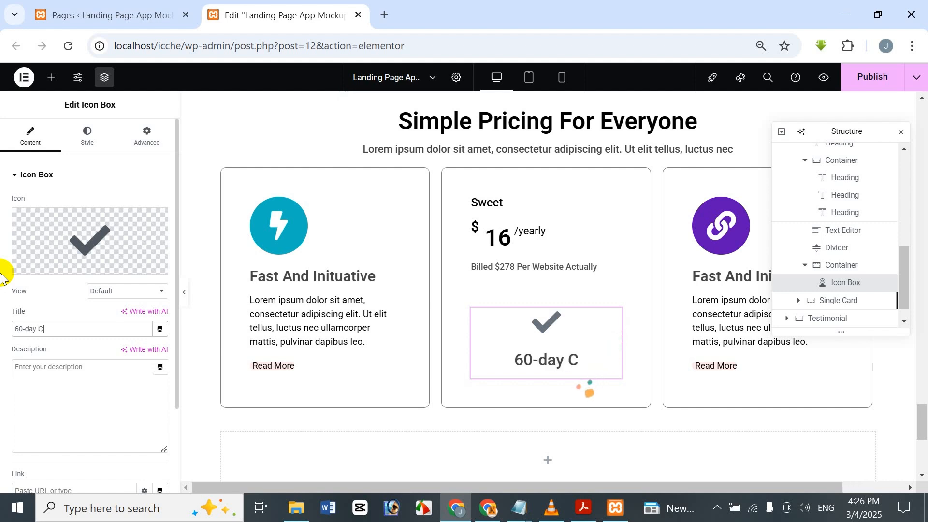
type("hat His")
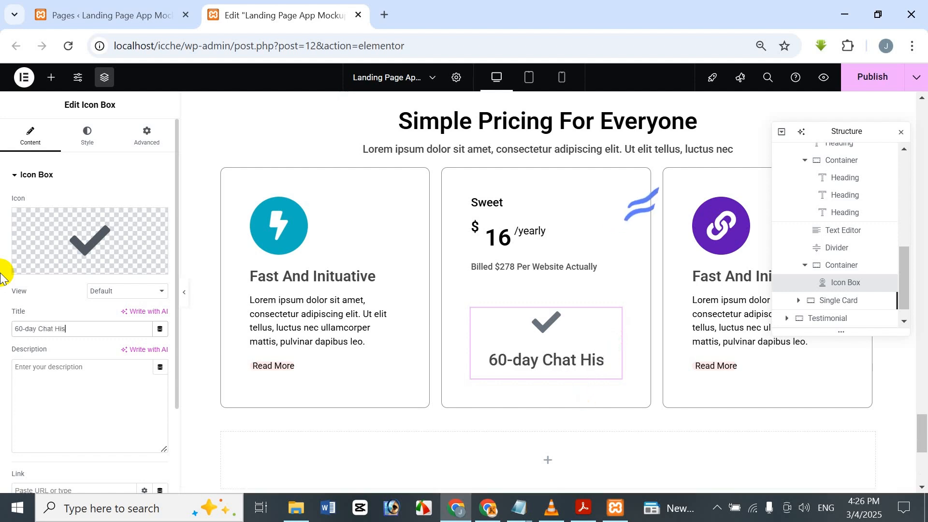
type("tory")
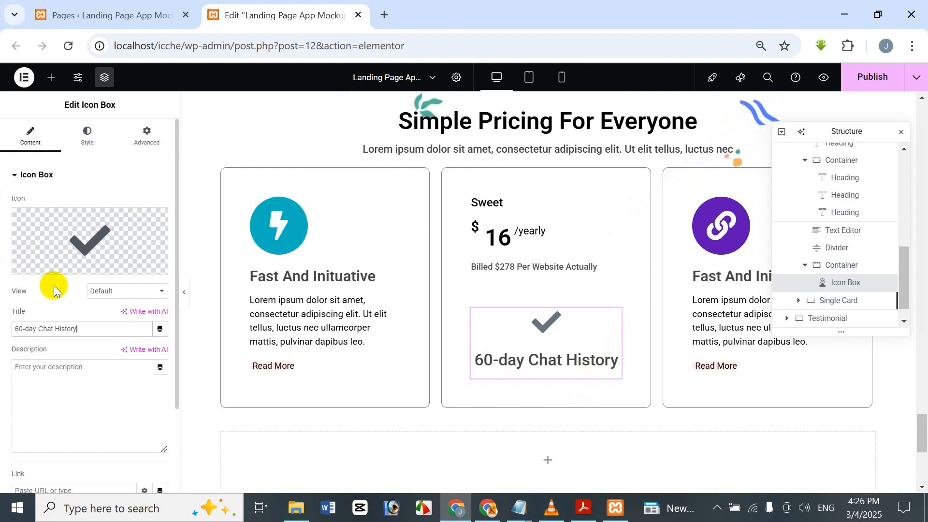
Step: Position the check icon to the left of the icon box's title and center the text alignment
left_click(92, 142)
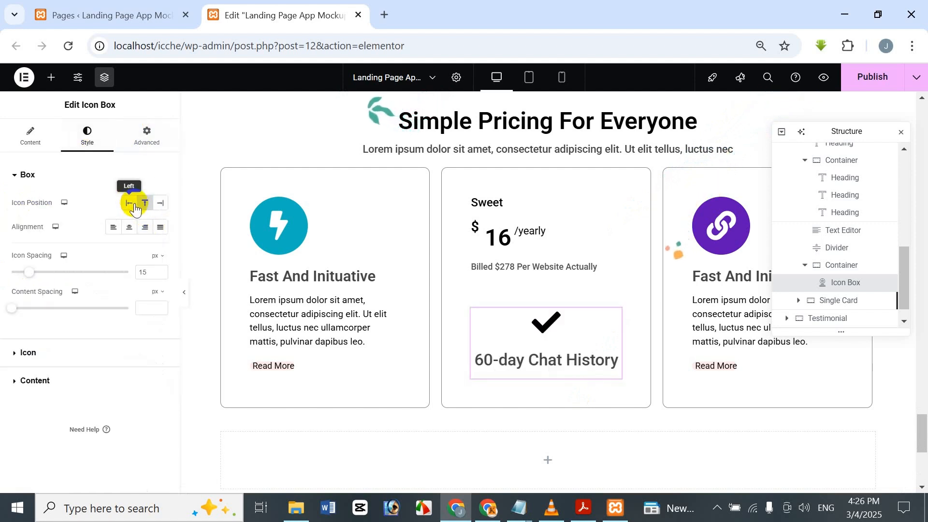
left_click(134, 208)
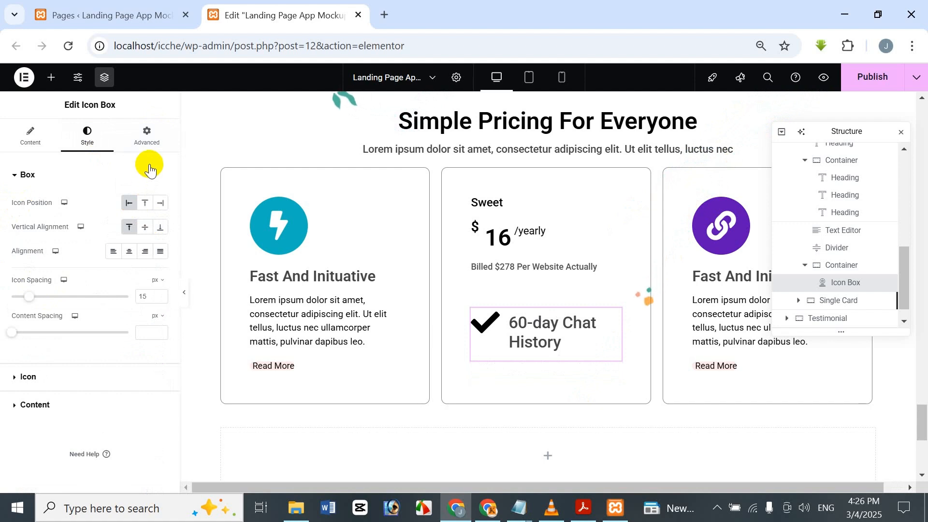
left_click(127, 258)
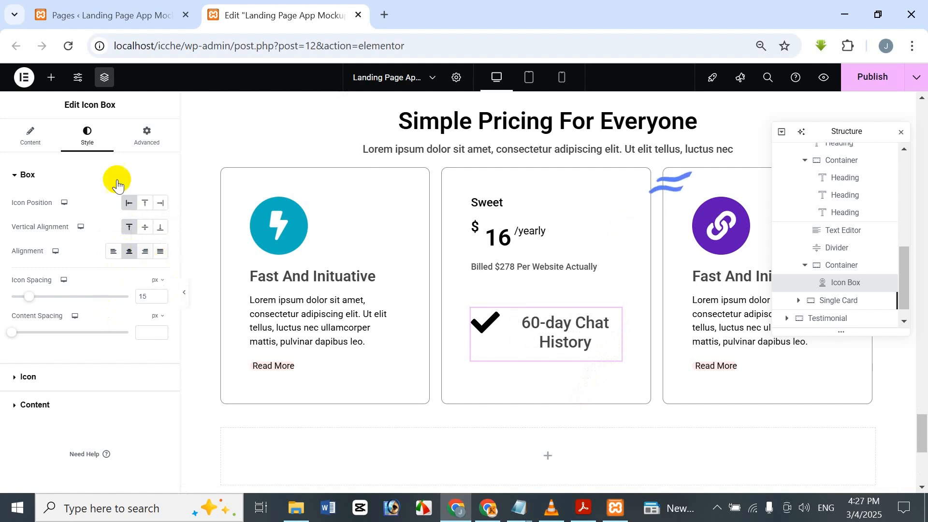
left_click(53, 146)
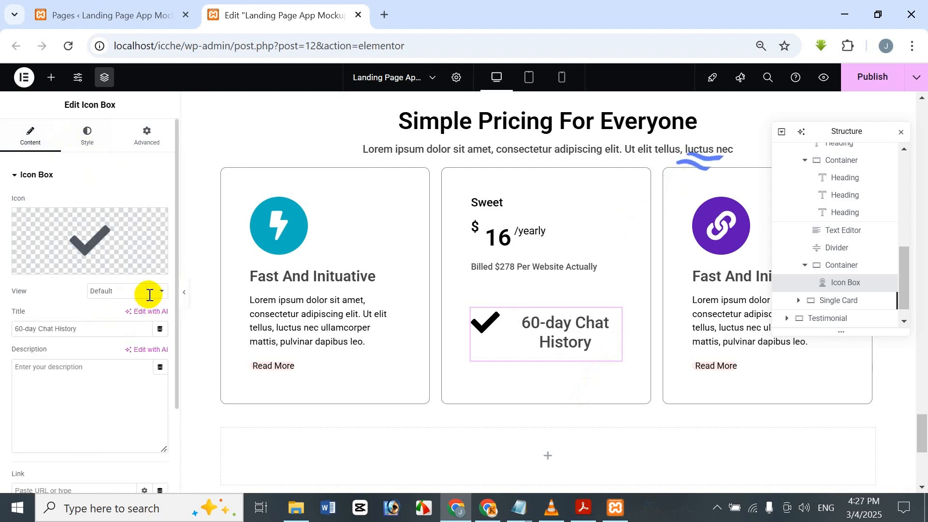
scroll(145, 290, "down", 2)
scroll(124, 259, "up", 2)
left_click(90, 137)
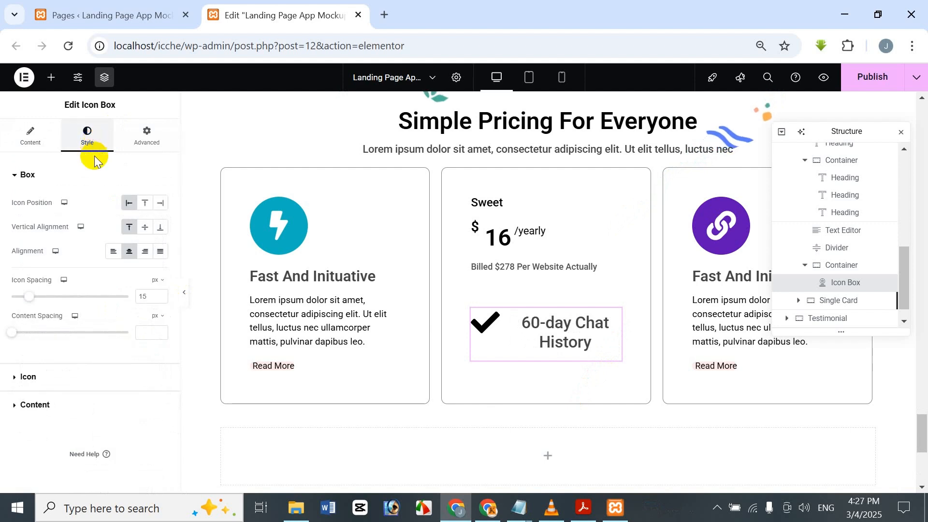
left_click(78, 382)
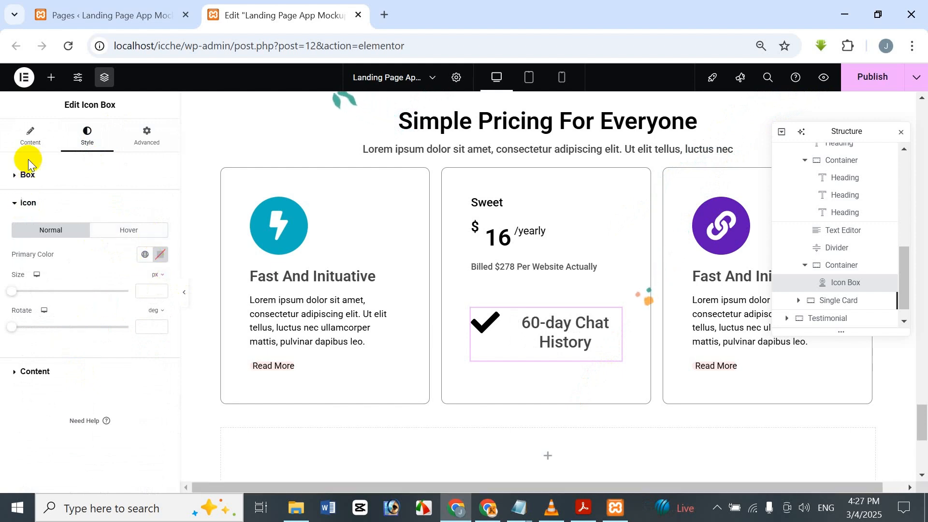
left_click(54, 173)
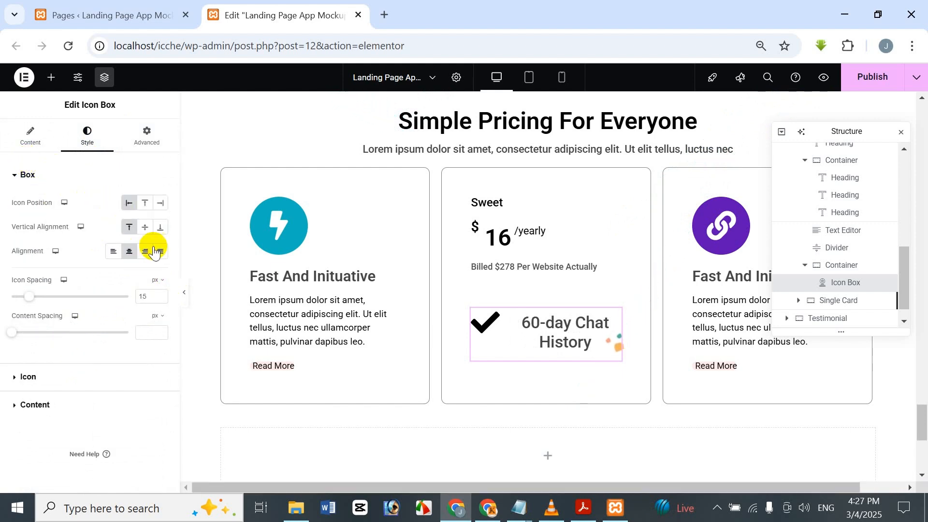
Step: Change the icon box's view to Stacked so the check icon sits on a filled circle
left_click(29, 137)
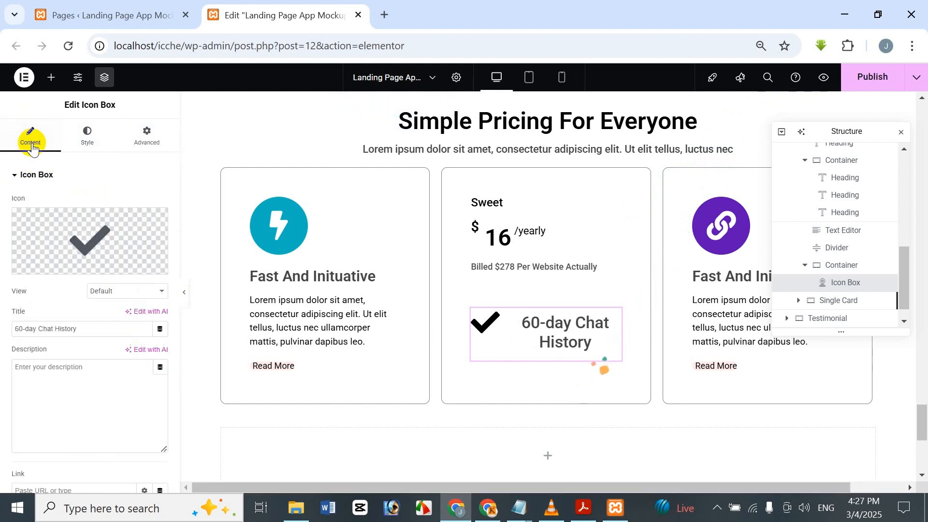
left_click(126, 291)
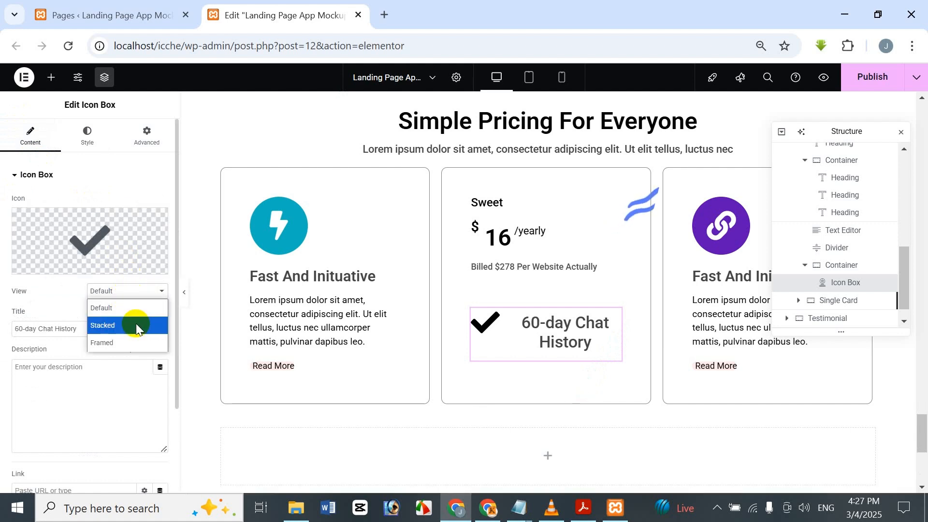
left_click(136, 324)
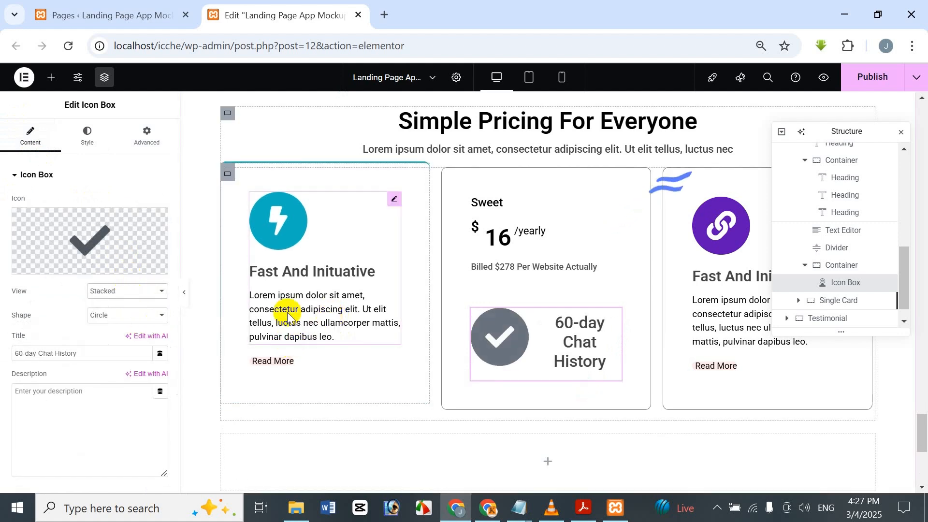
Step: Set the icon's primary color to green #35B95E, copy that code, and lower the opacity to give #35B95E3B
left_click(89, 150)
left_click(25, 378)
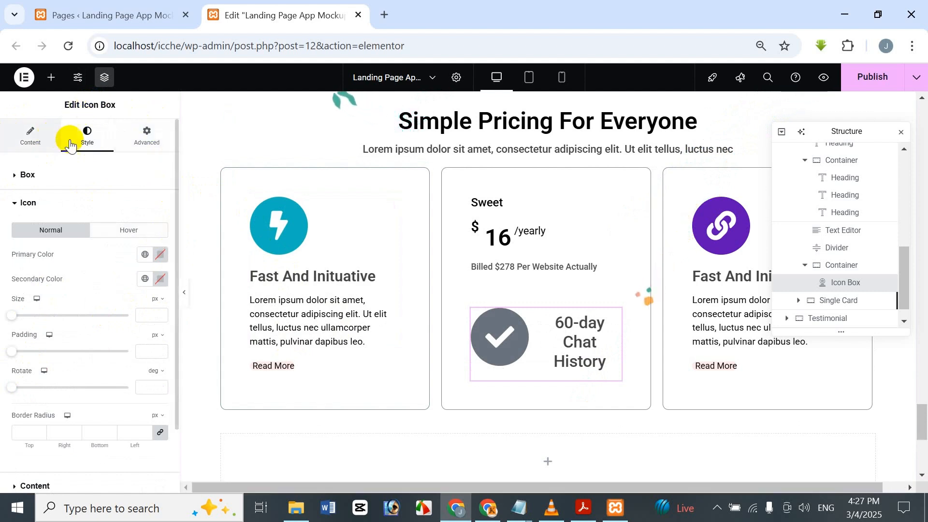
left_click(160, 254)
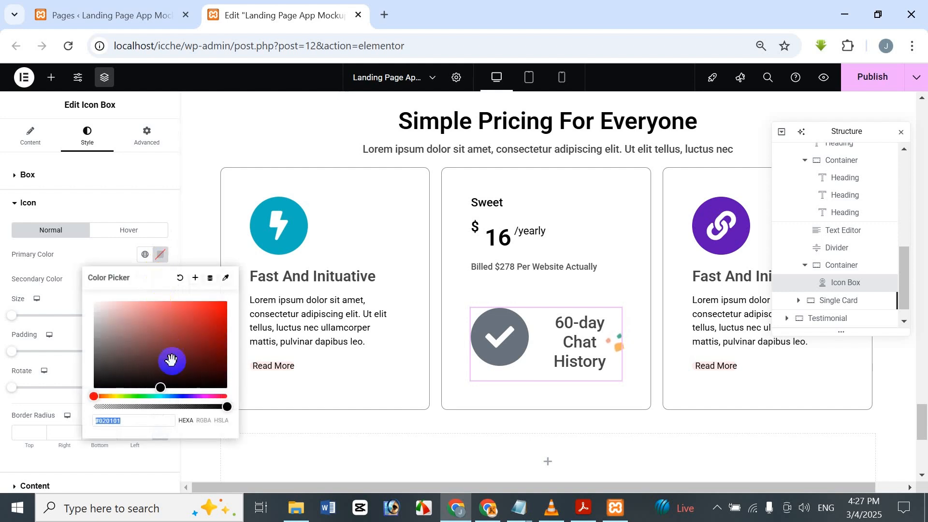
left_click(144, 396)
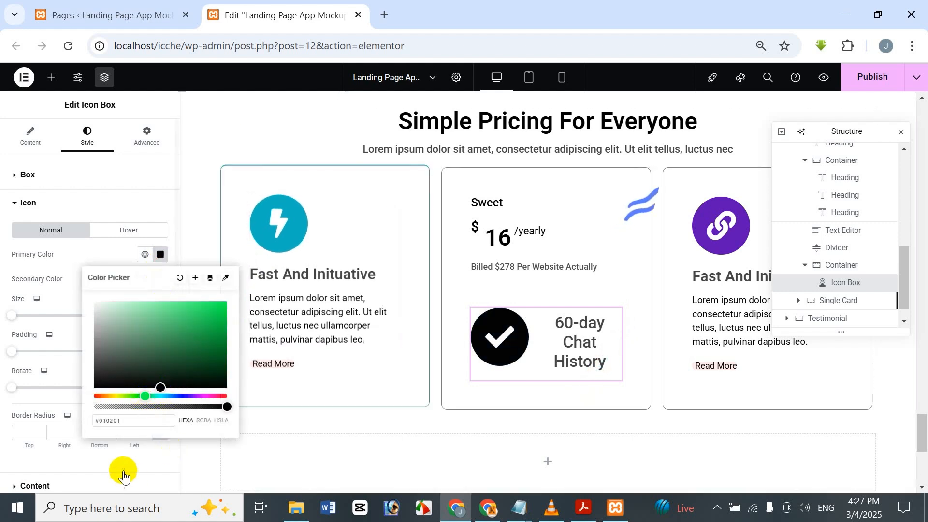
mouse_move(192, 317)
left_mouse_down()
mouse_move(199, 305)
mouse_move(201, 344)
mouse_move(175, 311)
left_mouse_up()
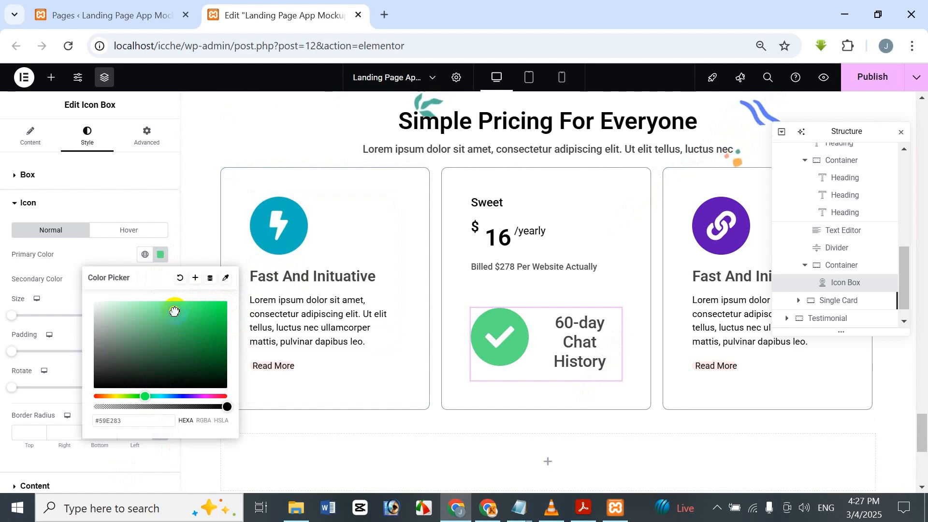
left_click_drag(175, 311, 188, 324)
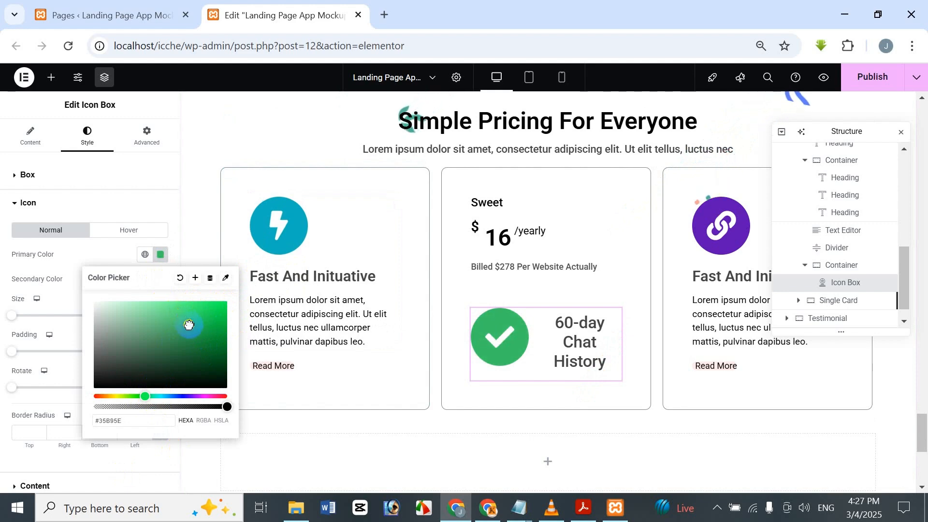
left_click_drag(128, 423, 62, 422)
key("ctrl+c")
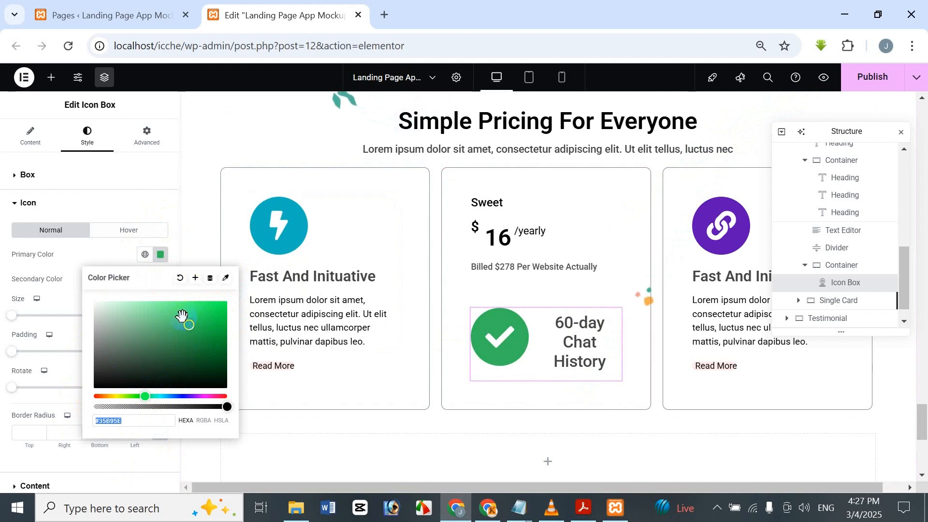
left_click_drag(152, 409, 128, 408)
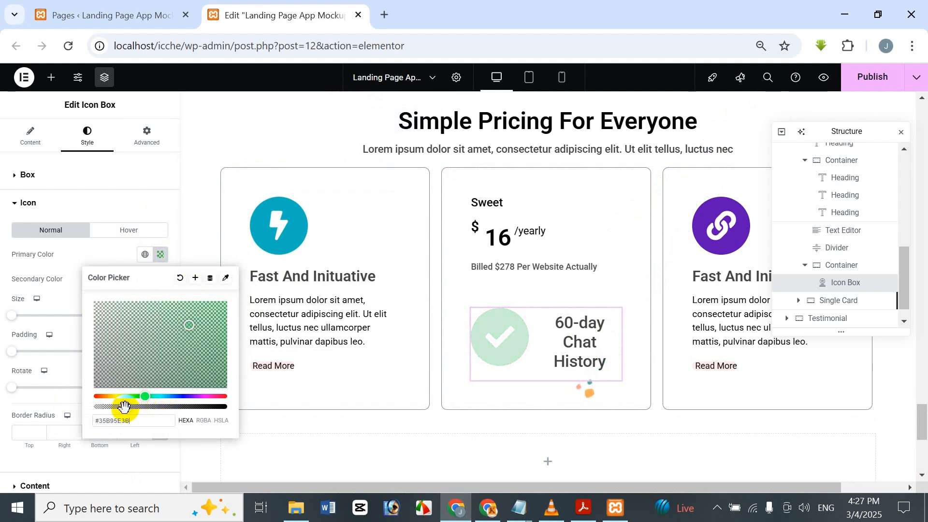
left_click(160, 94)
Step: Set the check icon's secondary color to the copied solid green #35B95E
left_click(160, 279)
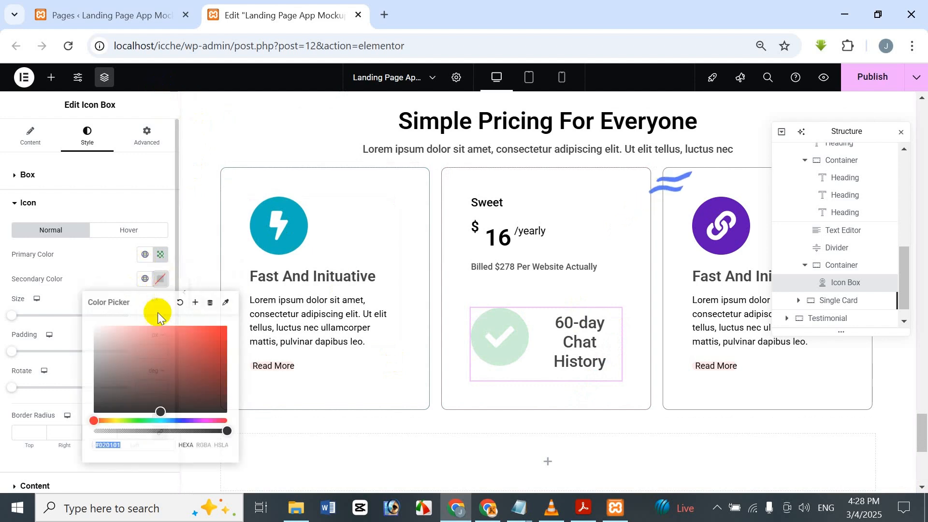
key("ctrl+v")
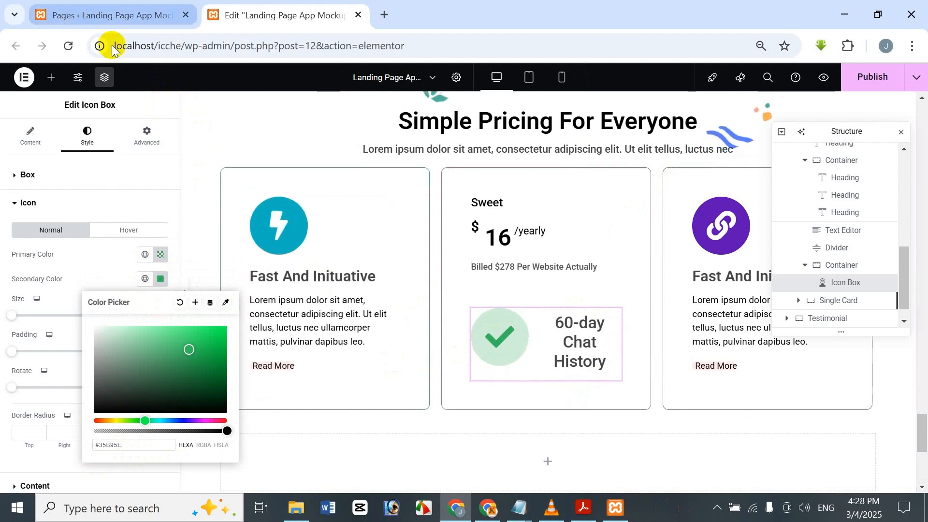
left_click(142, 96)
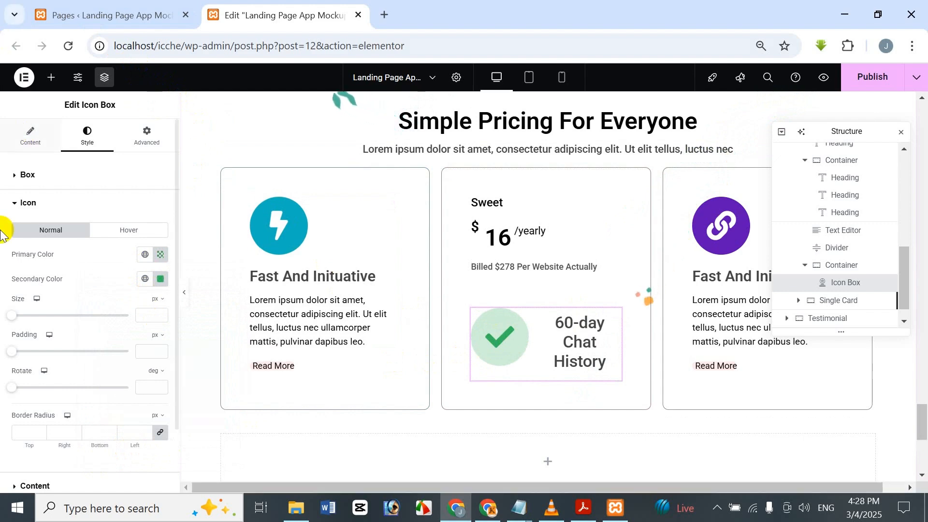
Step: Set the check icon's size to 12 px and the icon box title's font size to 20 px
left_click(149, 315)
type("12")
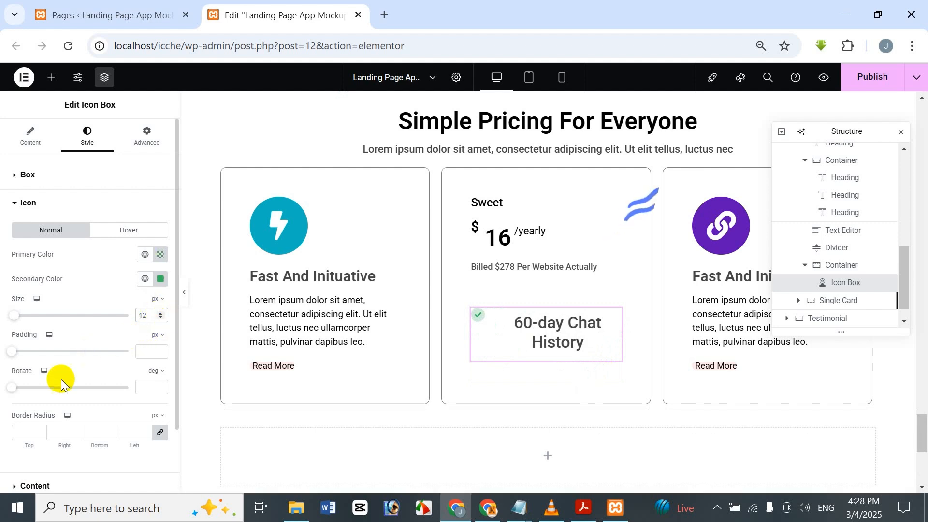
scroll(48, 411, "down", 2)
left_click(42, 430)
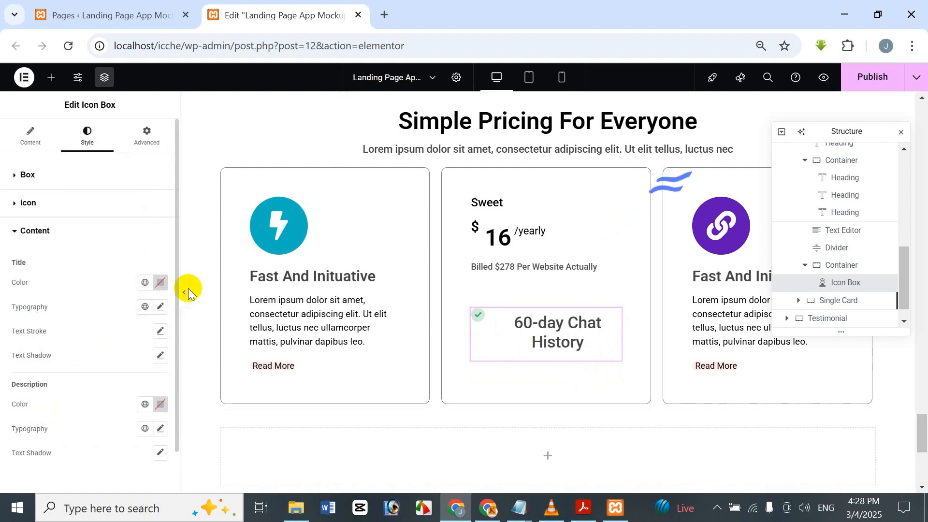
left_click(160, 307)
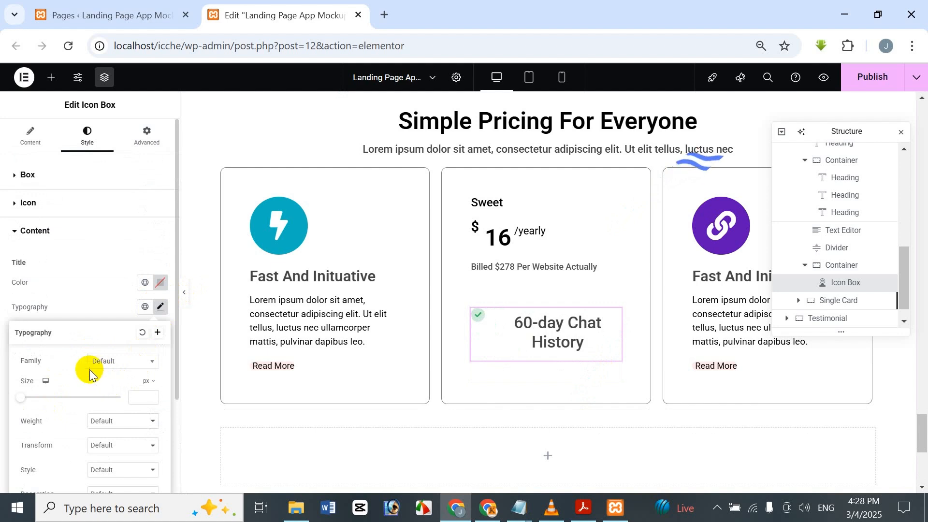
left_click(139, 397)
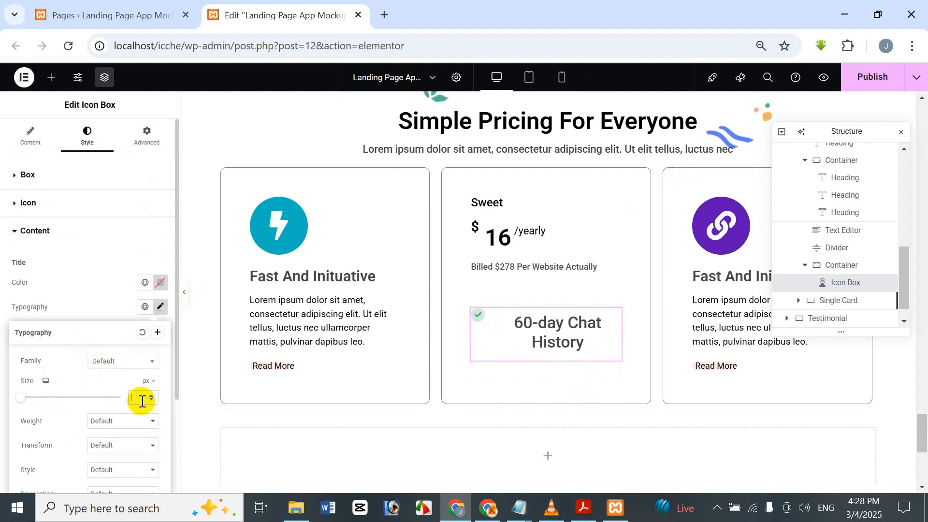
type("20")
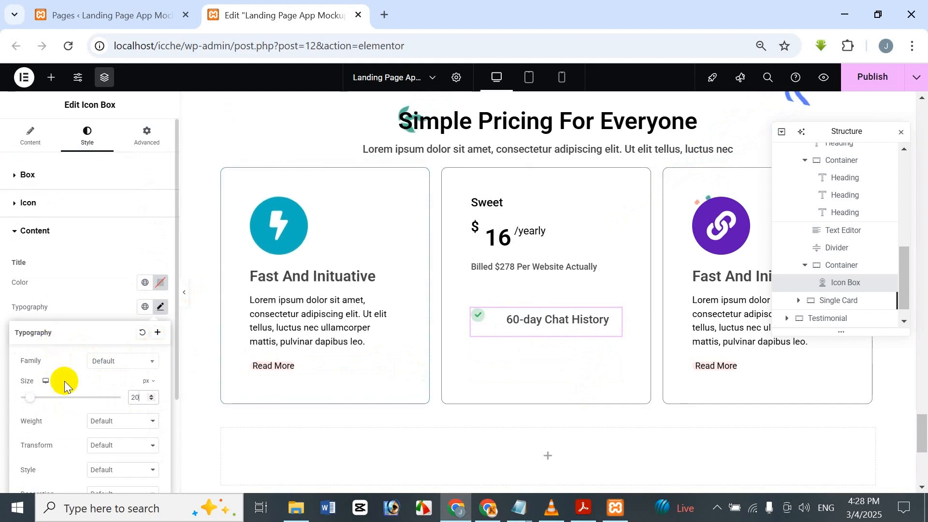
Step: Reduce the spacing between the check icon and the title to 7 px
left_click(66, 209)
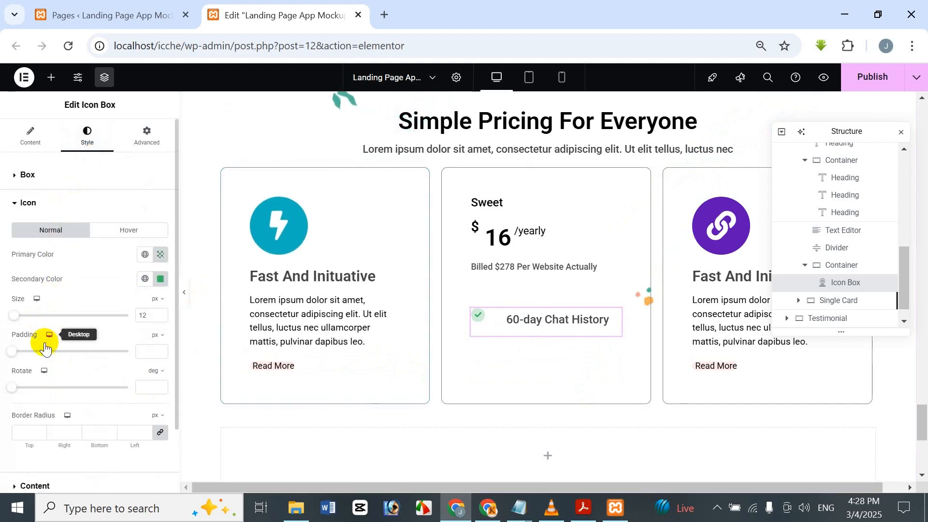
scroll(44, 358, "down", 2)
left_click(53, 415)
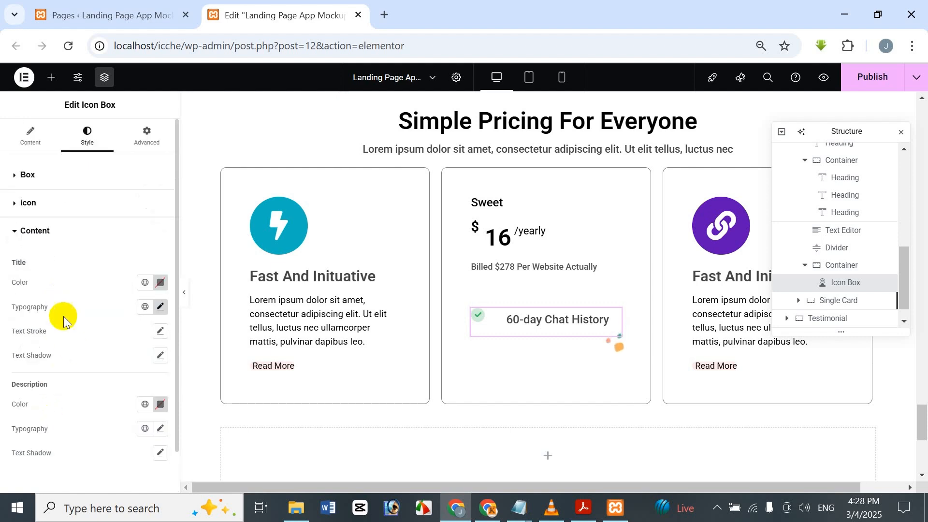
left_click(49, 205)
left_click(48, 184)
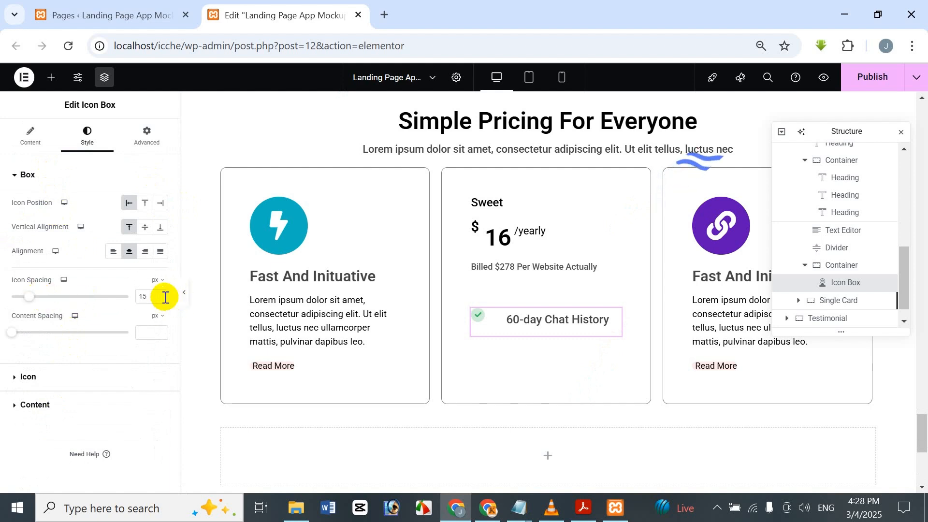
left_click_drag(144, 296, 110, 297)
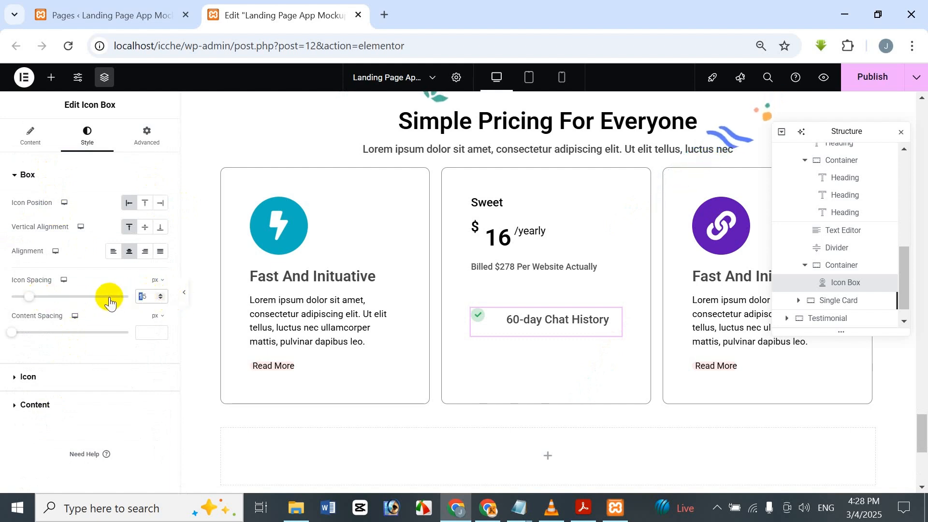
key("Delete")
key("Delete")
type("7")
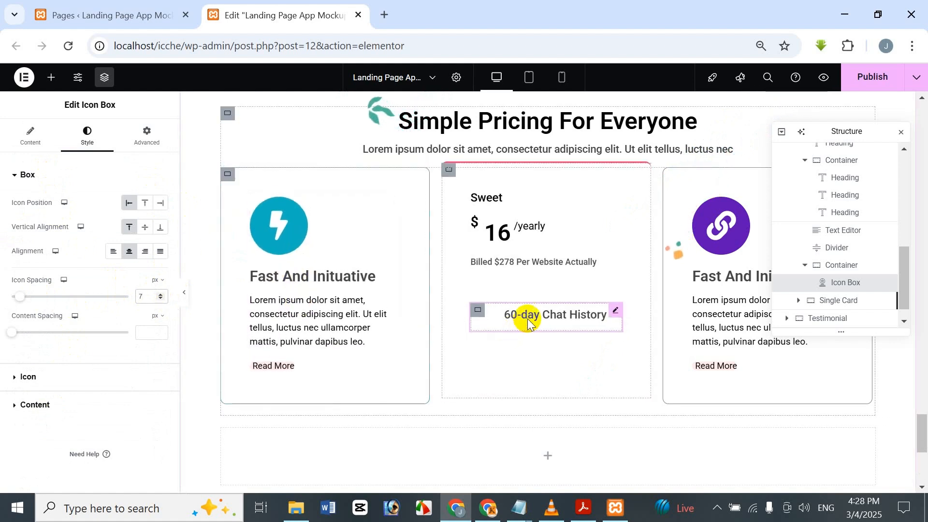
Step: Duplicate the icon box twice so the Sweet plan has three feature rows
right_click(846, 283)
left_click(817, 280)
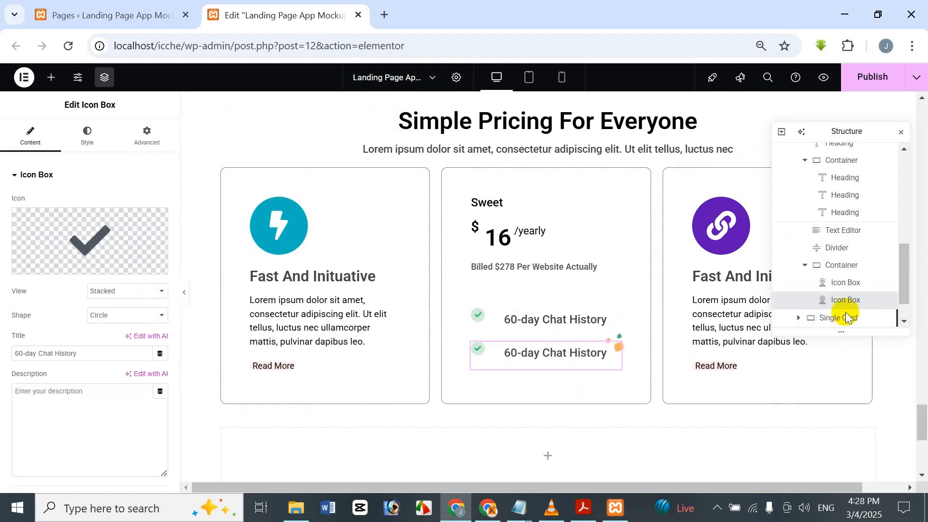
right_click(846, 304)
left_click(820, 280)
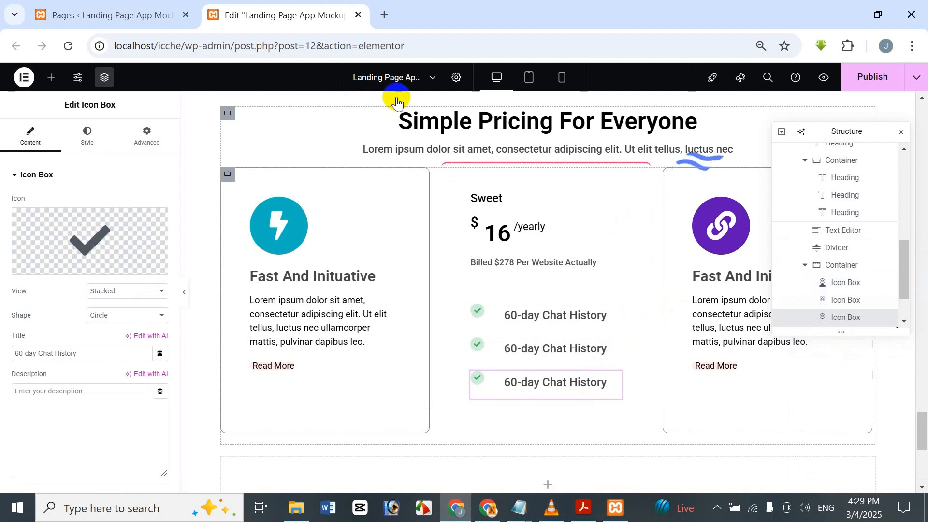
Step: Replace the second icon box's title with "50 GB Could Hosting"
left_click(584, 347)
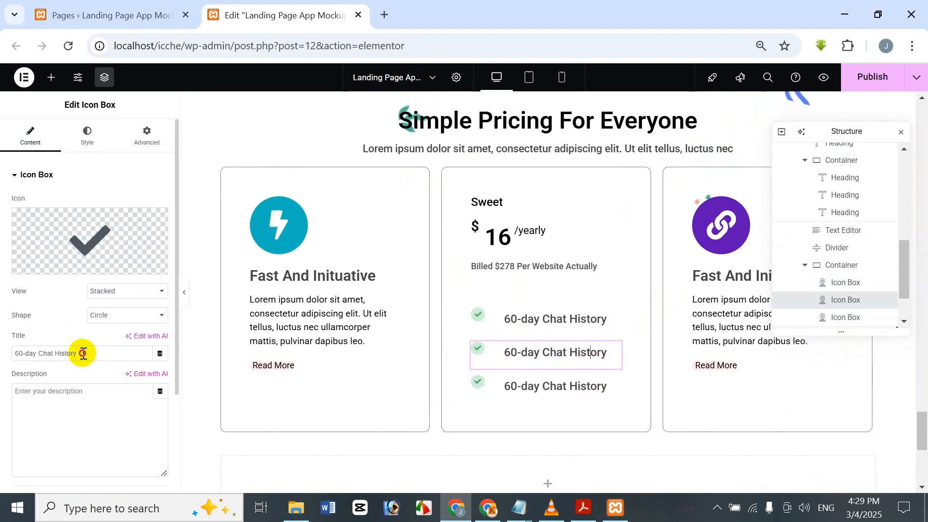
left_click_drag(82, 353, 1, 360)
key("BackSpace")
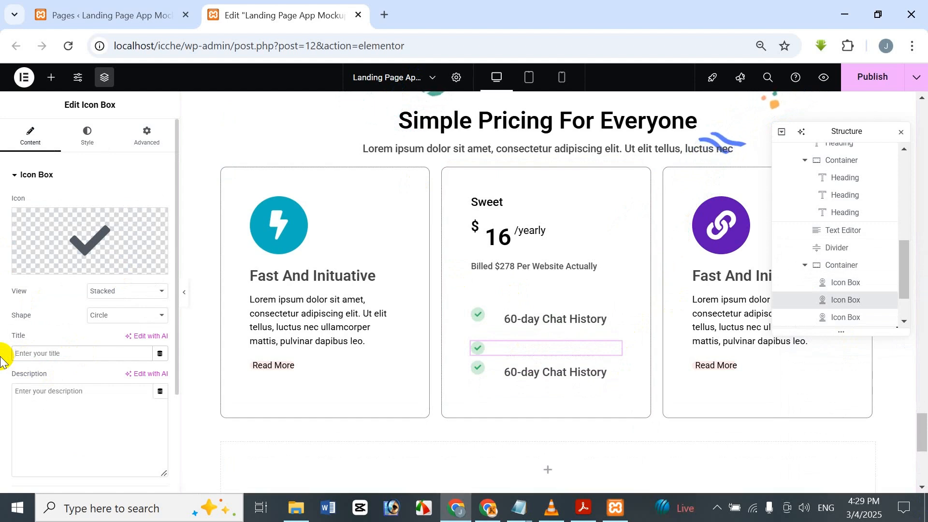
type("50")
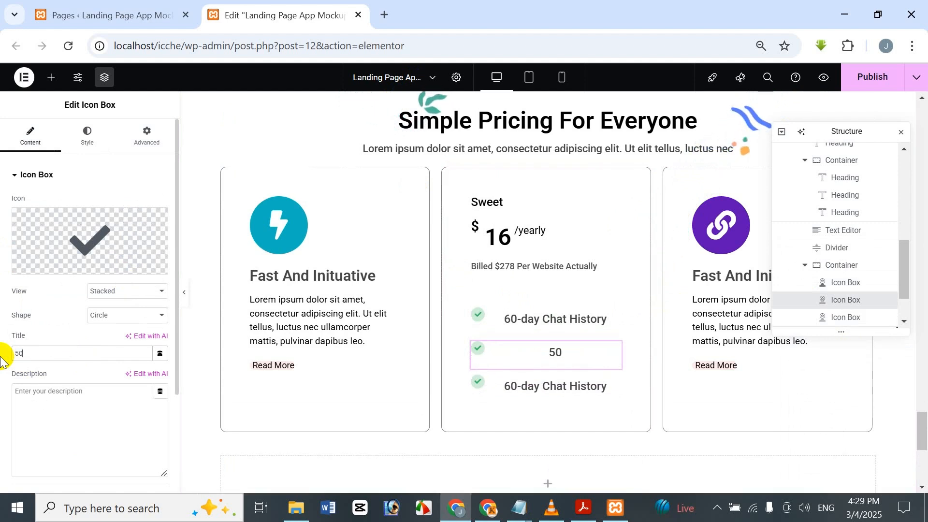
type(" GB Could Hosting")
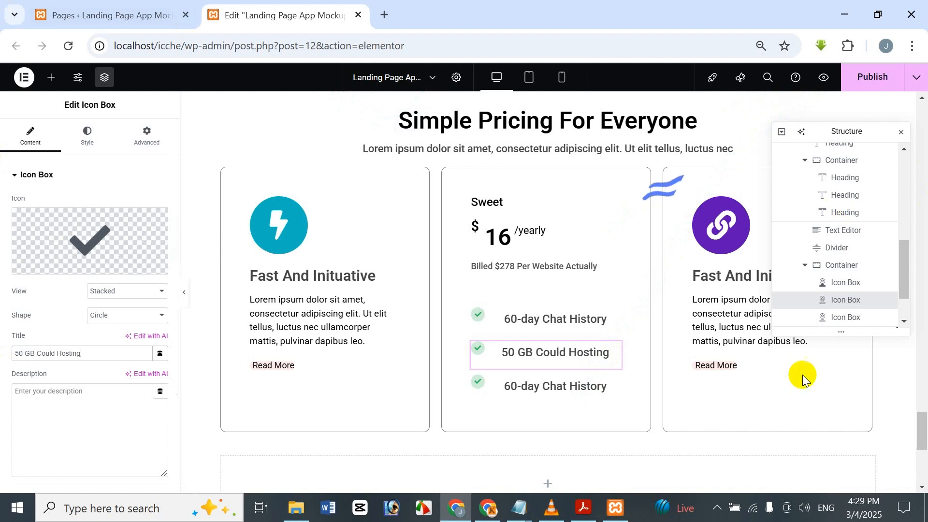
Step: Replace the third icon box's title with "24/7 Hours Support"
left_click(586, 387)
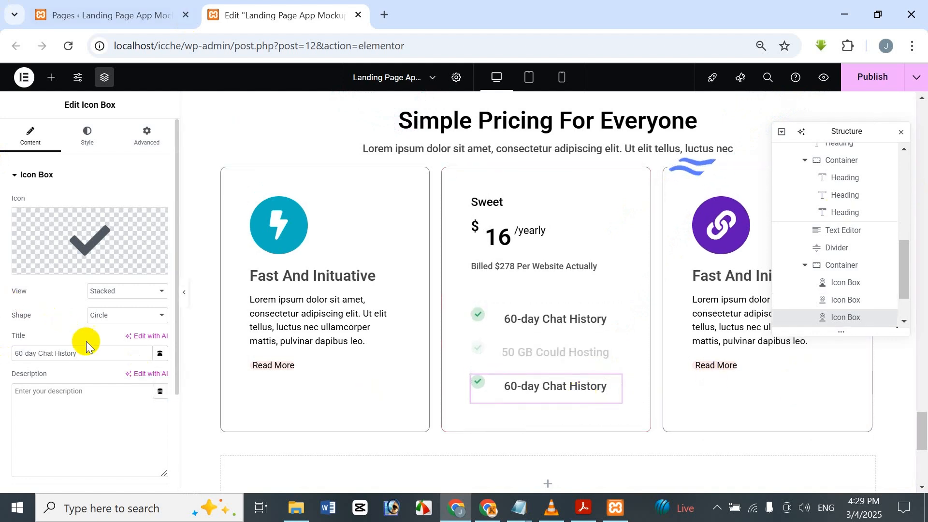
left_click_drag(89, 353, 13, 309)
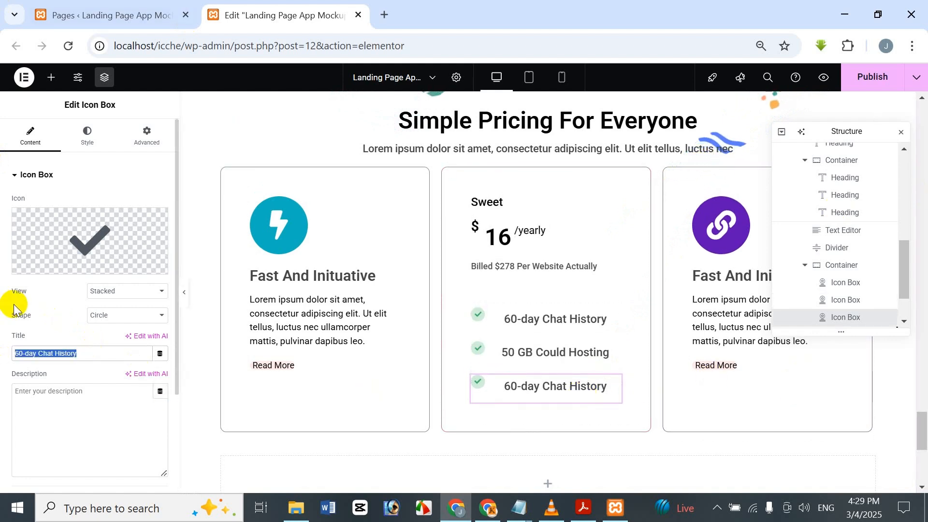
key("BackSpace")
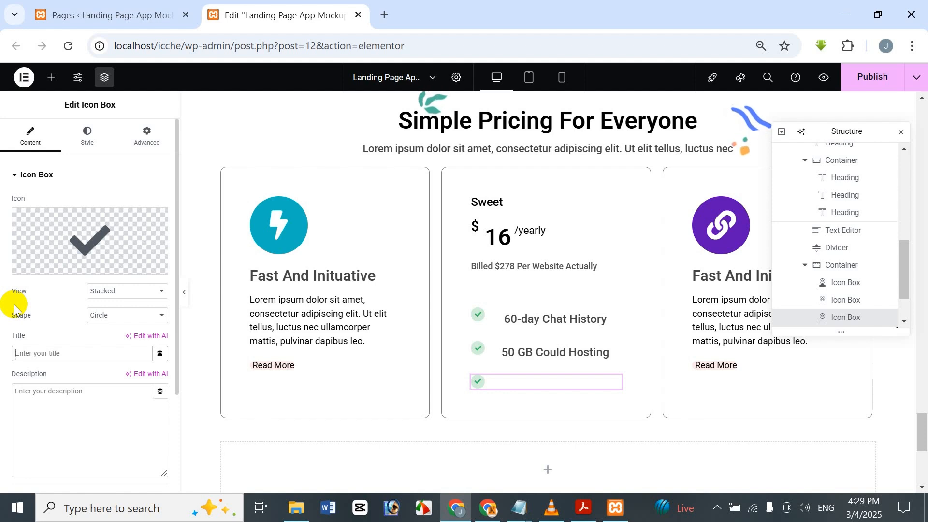
type("24/7 Hours Su")
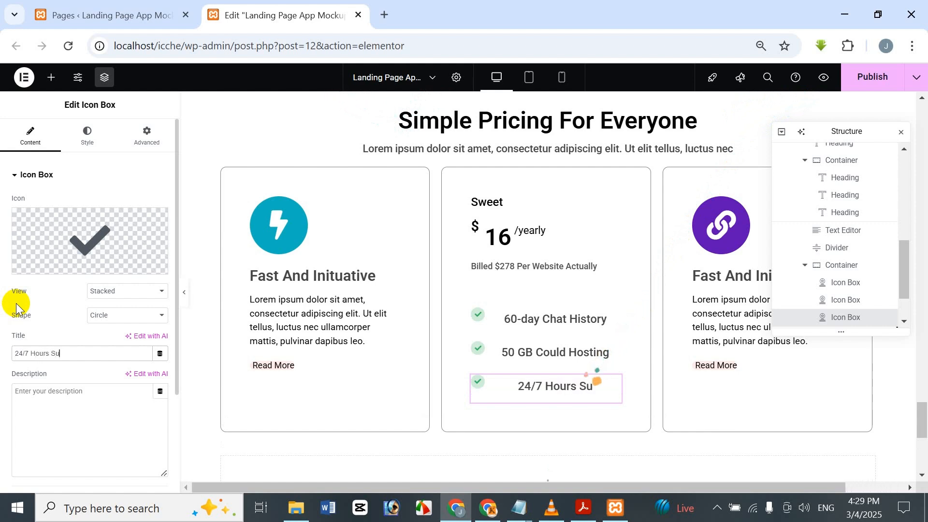
type("ort")
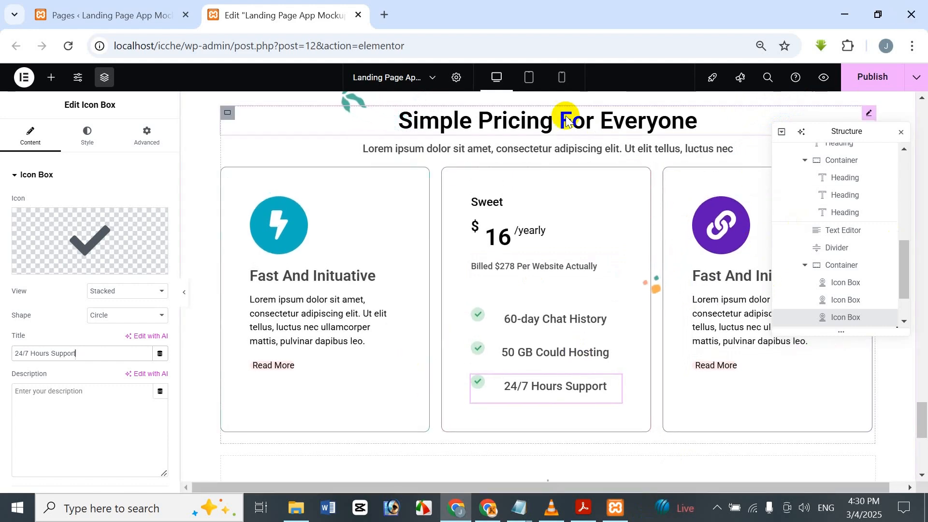
scroll(455, 261, "up", 12)
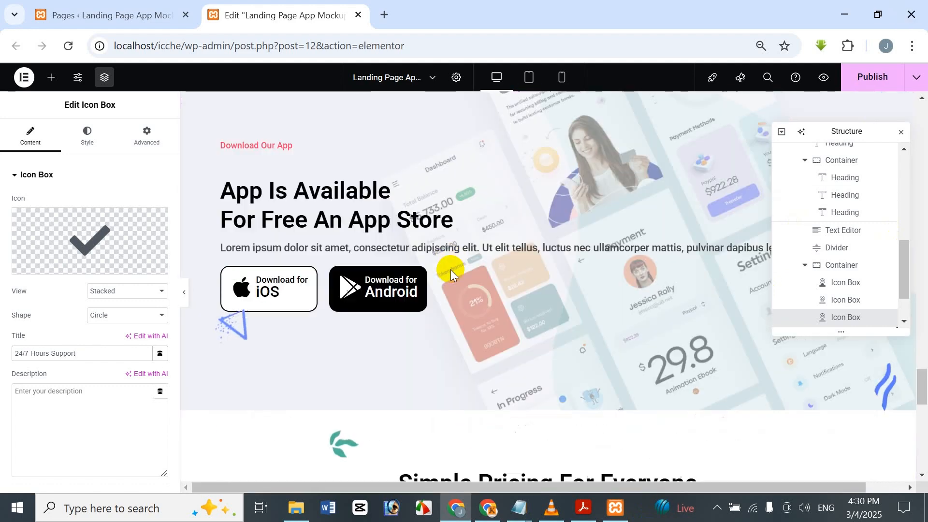
Step: Copy the "View All Features" button from the How Does It Works section and paste it below the Sweet plan's feature rows
scroll(453, 251, "up", 10)
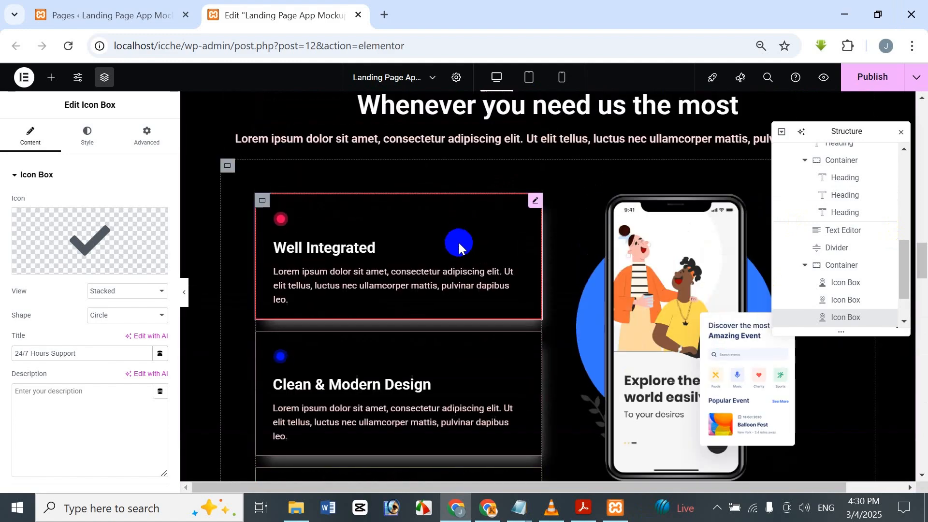
scroll(463, 234, "up", 10)
scroll(820, 348, "down", 2)
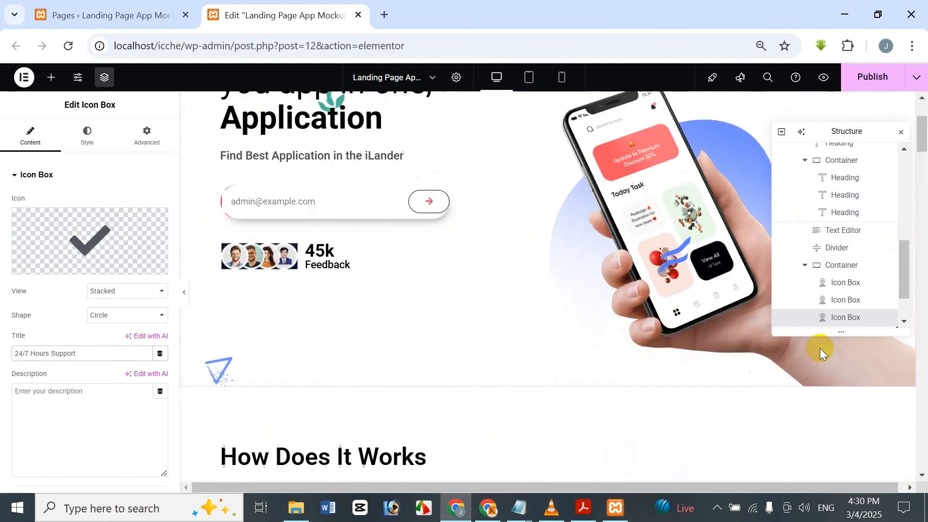
right_click(818, 435)
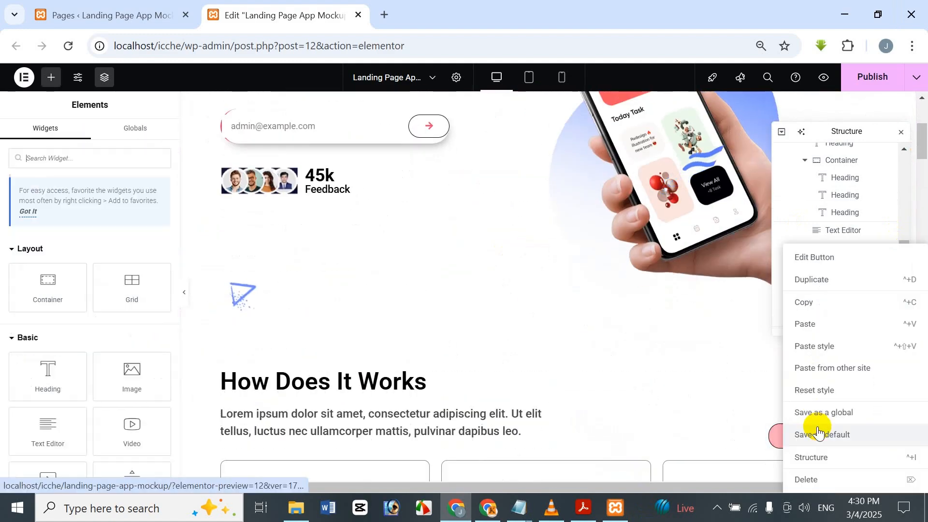
left_click(841, 304)
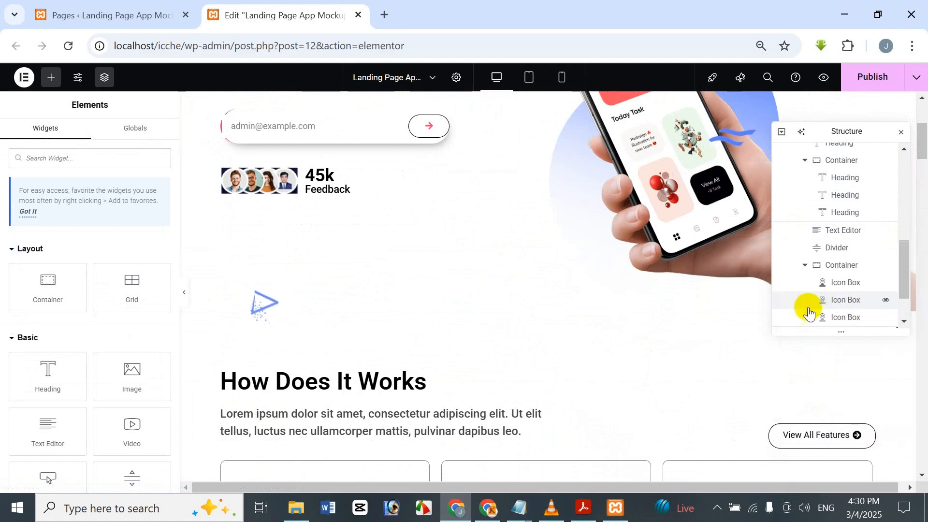
scroll(595, 307, "down", 20)
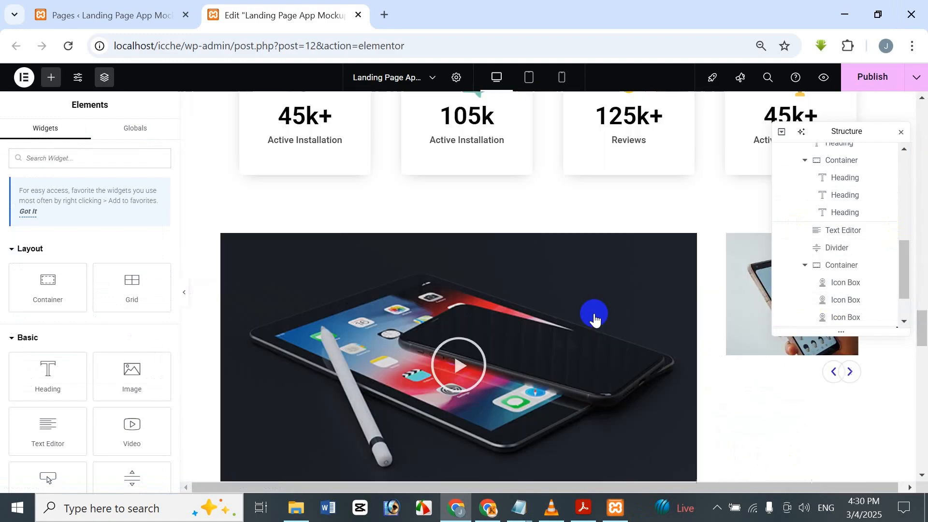
scroll(585, 315, "down", 8)
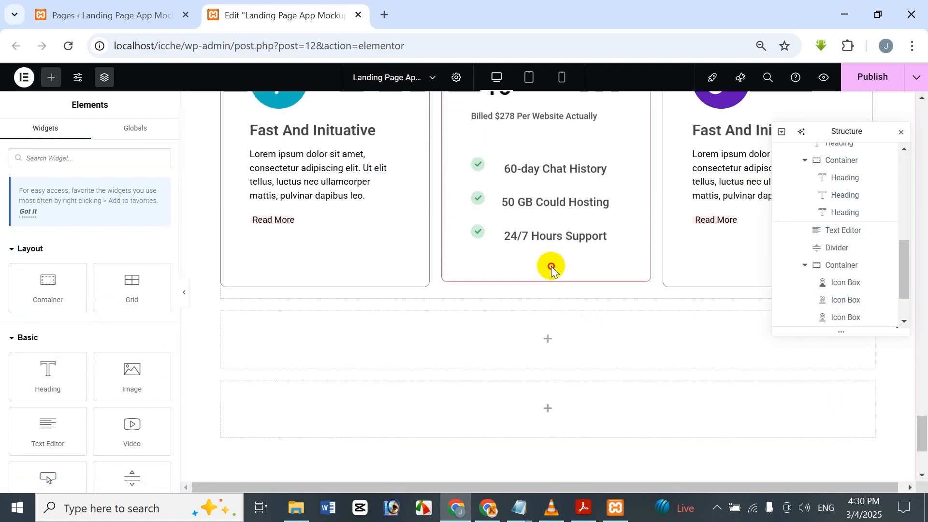
left_click(851, 297)
right_click(489, 270)
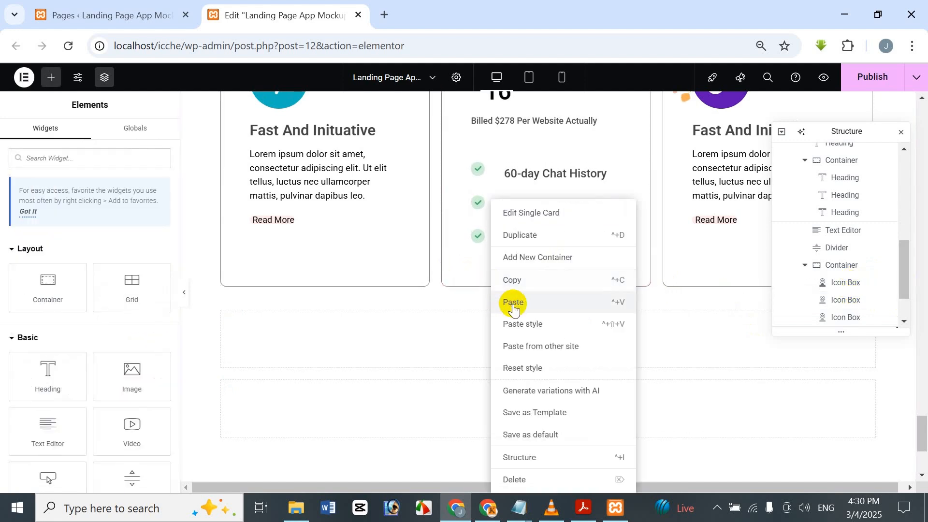
left_click(513, 305)
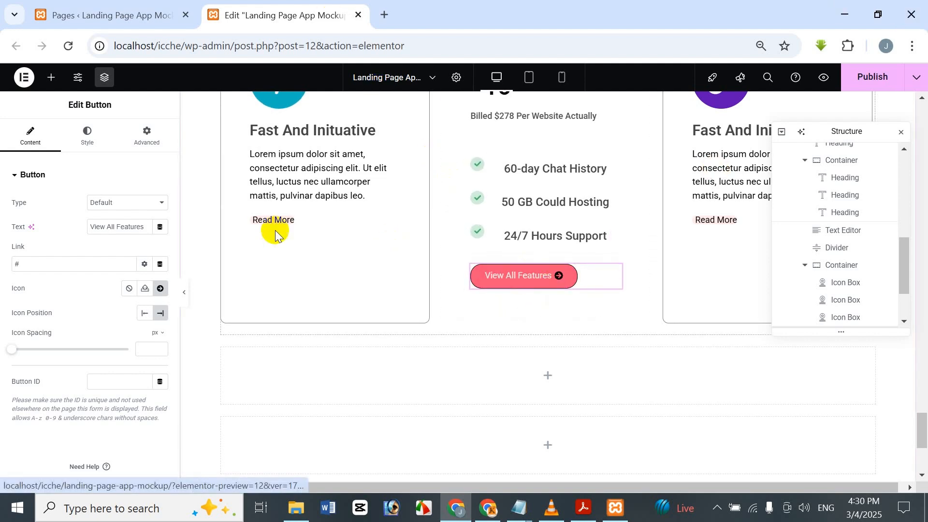
Step: Change the pasted button's text to "Choose Plan" and remove its icon
left_click_drag(145, 227, 107, 227)
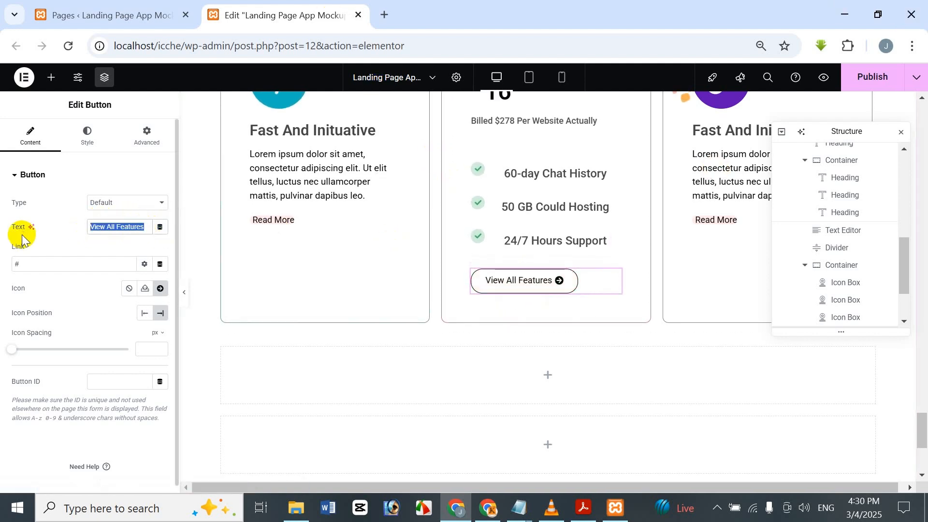
key("BackSpace")
type("C")
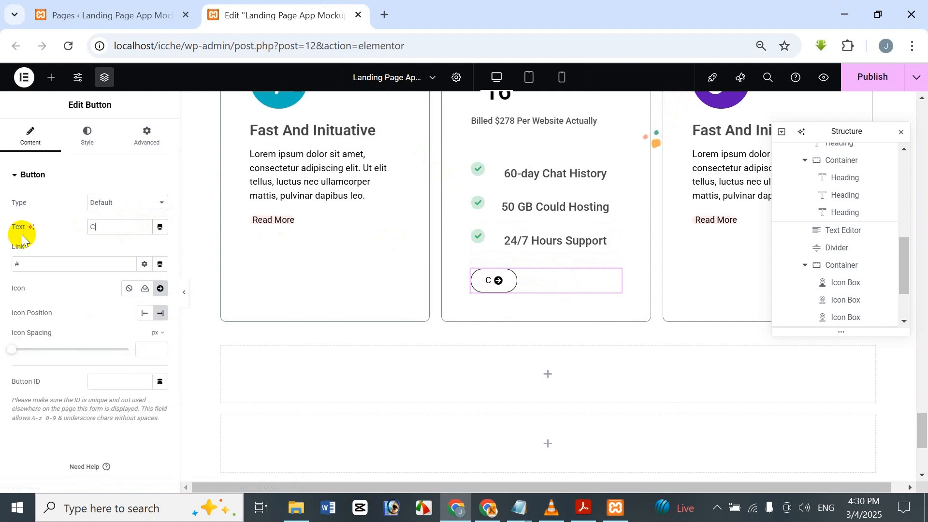
type("hoose")
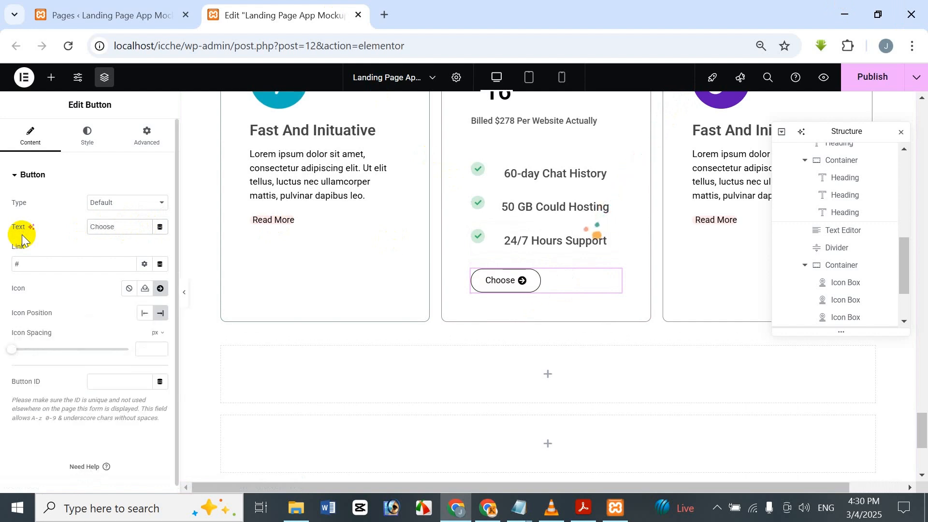
type(" Plan")
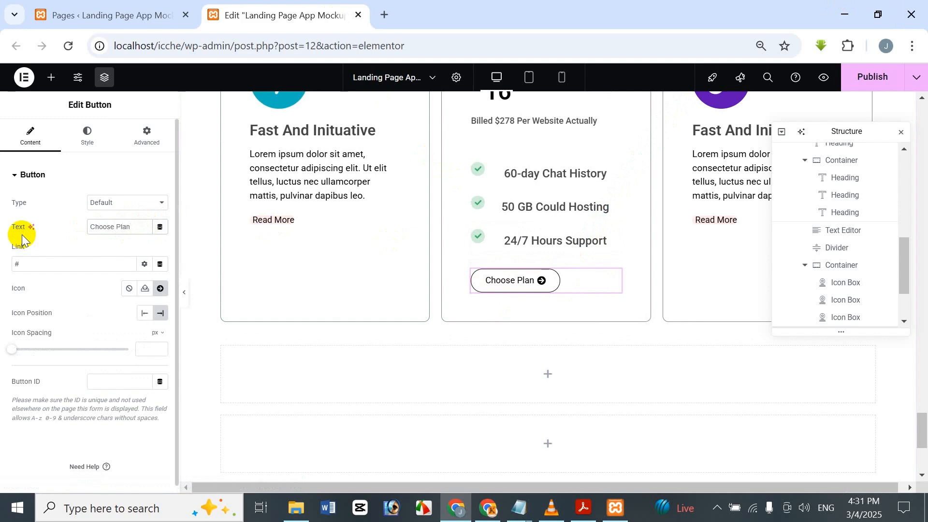
left_click(129, 289)
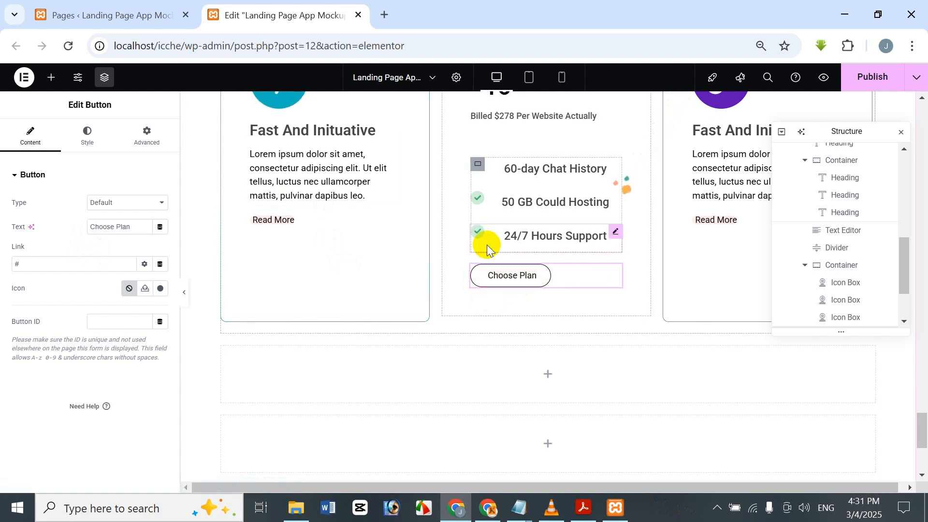
Step: Duplicate the "50 GB Could Hosting" icon box twice in the Sweet plan
right_click(864, 307)
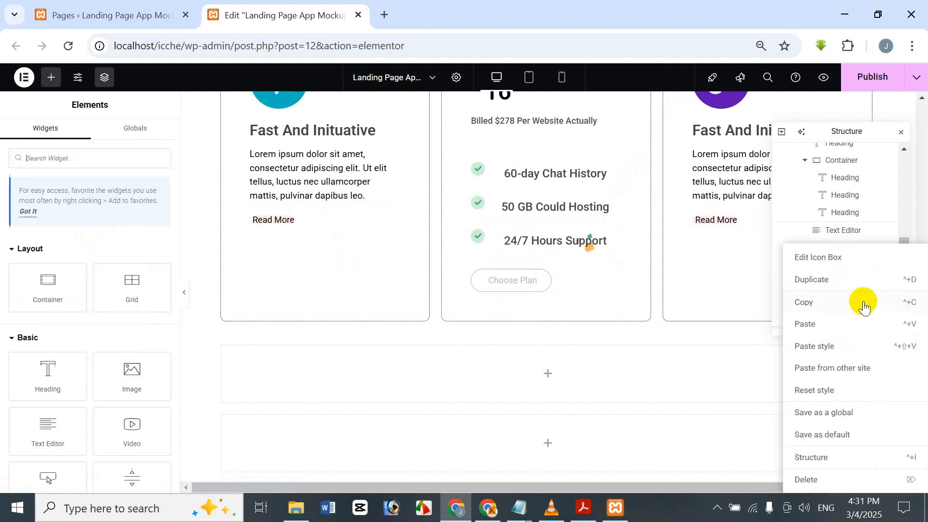
left_click(847, 285)
scroll(846, 271, "down", 2)
right_click(849, 245)
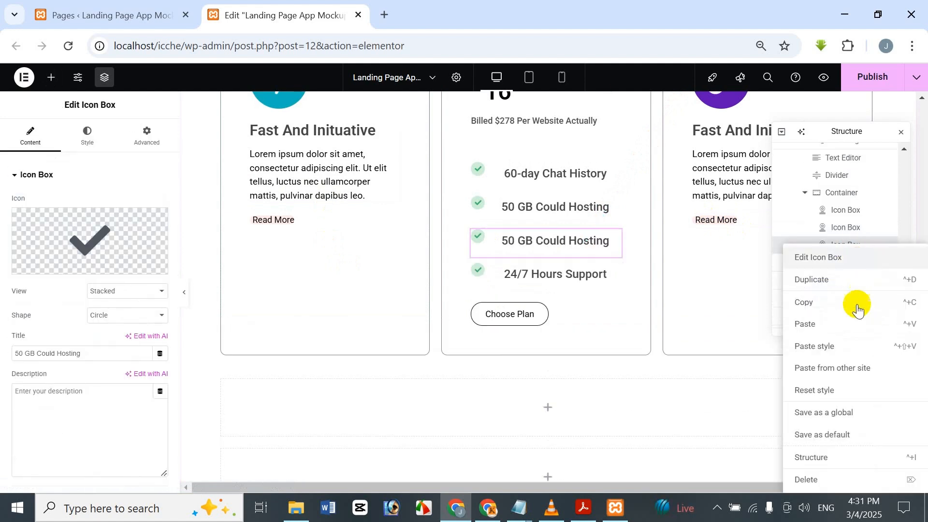
left_click(848, 283)
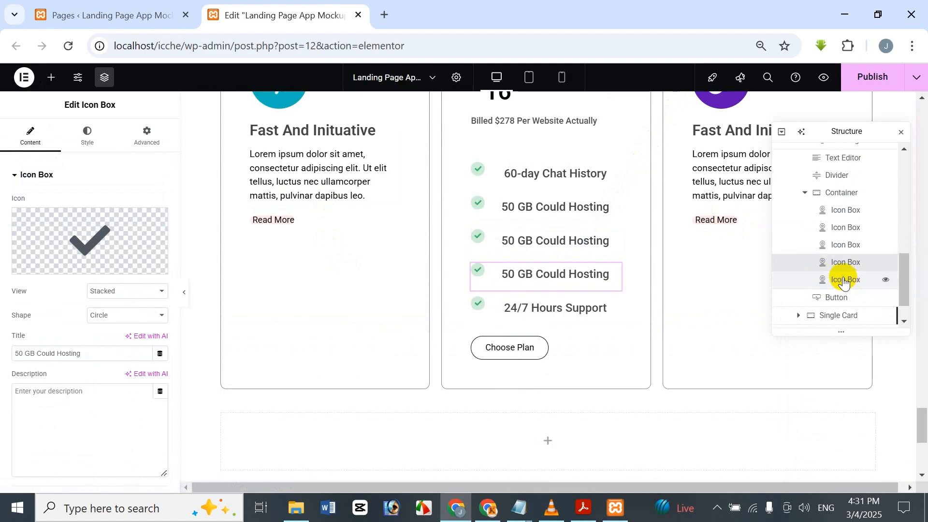
Step: Delete the two extra "50 GB Could Hosting" icon boxes from the Sweet plan
key("Delete")
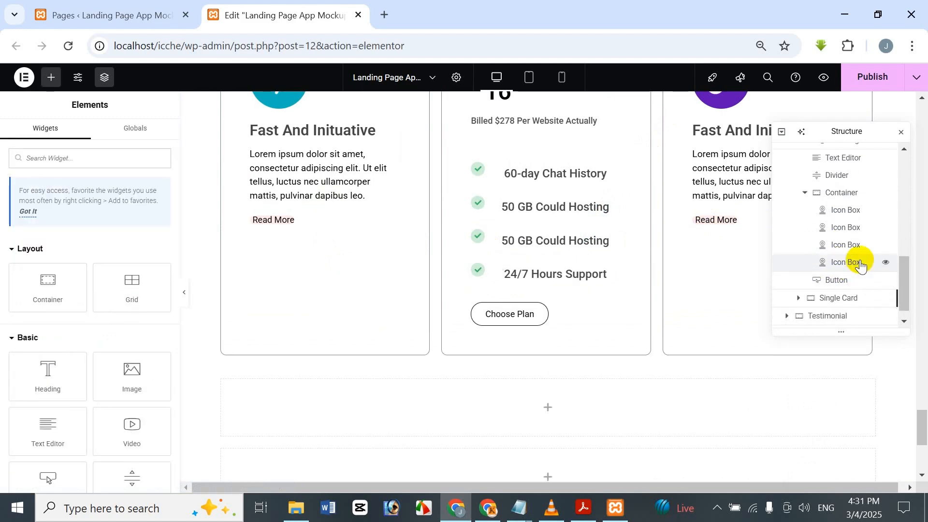
left_click(839, 246)
key("Delete")
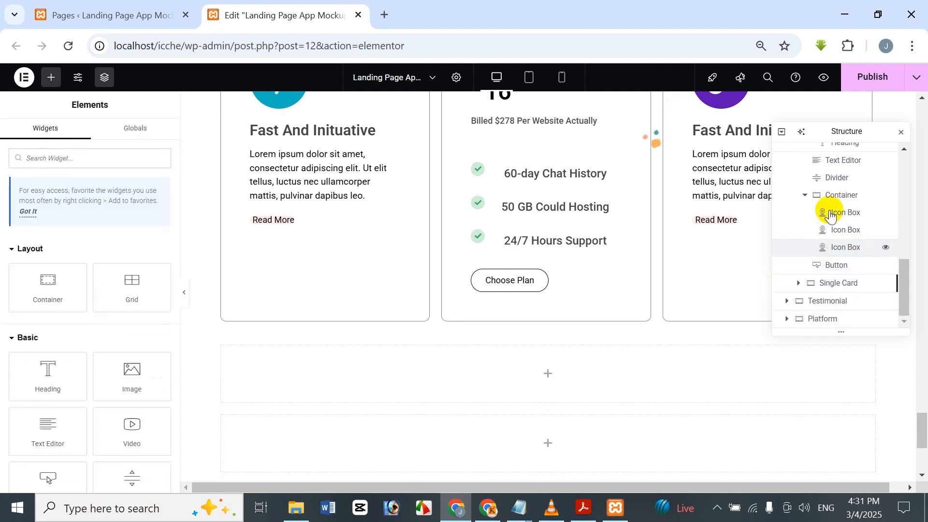
Step: Collapse the Sweet plan's Single Card container in the page structure
scroll(838, 202, "up", 3)
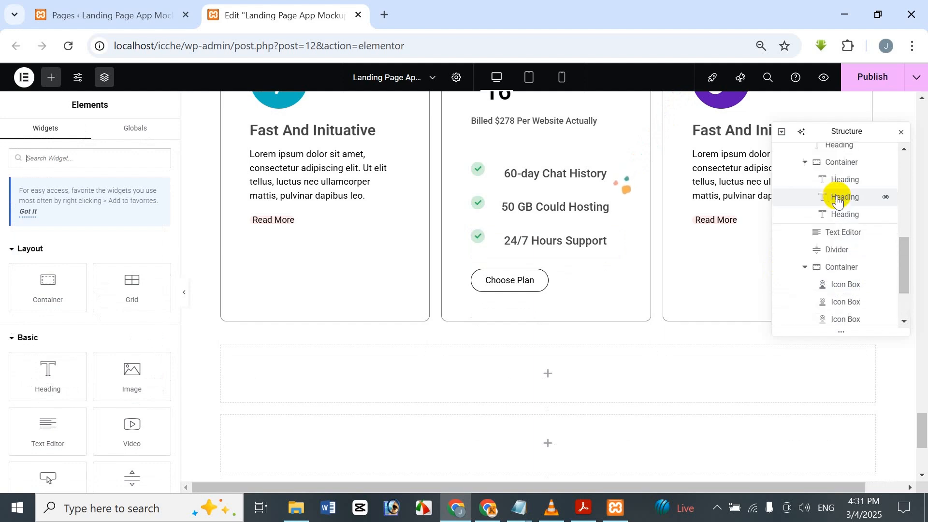
scroll(839, 199, "up", 3)
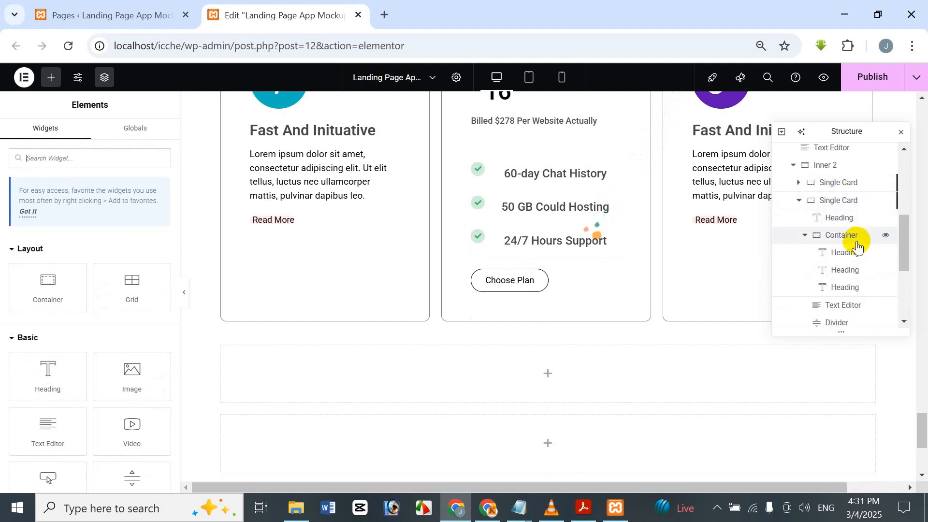
scroll(853, 241, "up", 3)
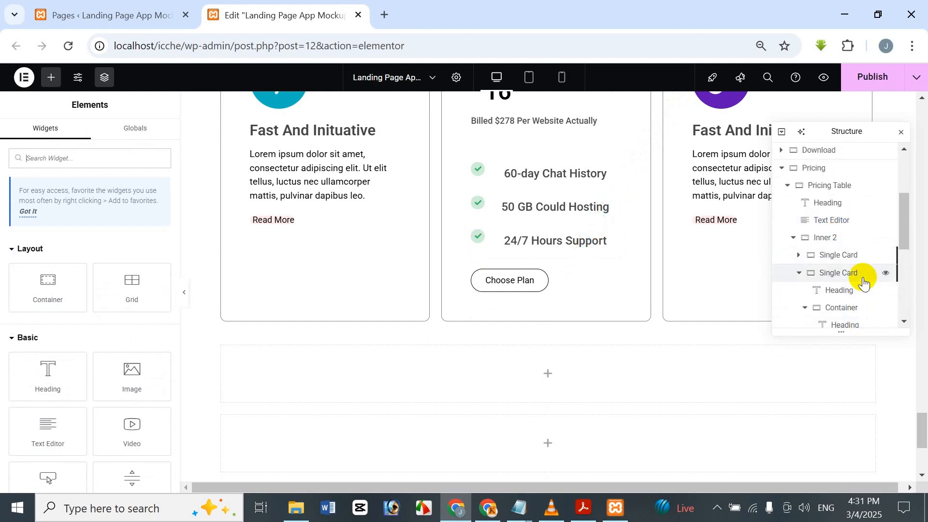
left_click(804, 276)
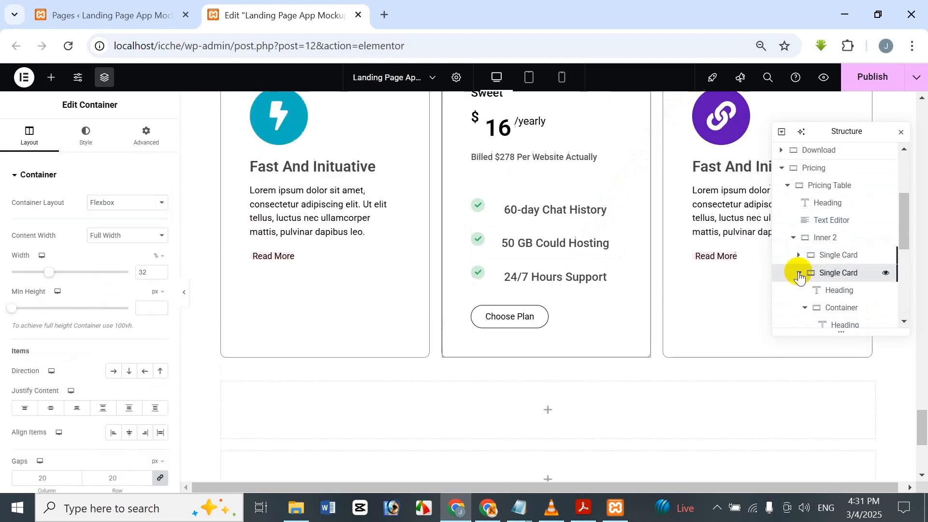
left_click(799, 273)
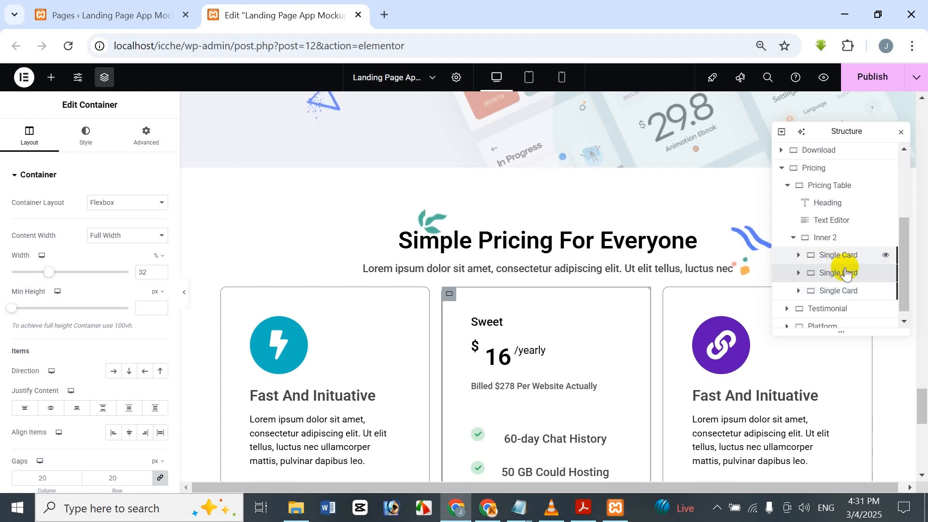
Step: Try deleting the two "Fast And Inituative" cards on either side of the Sweet plan, and undo the deletions
right_click(821, 254)
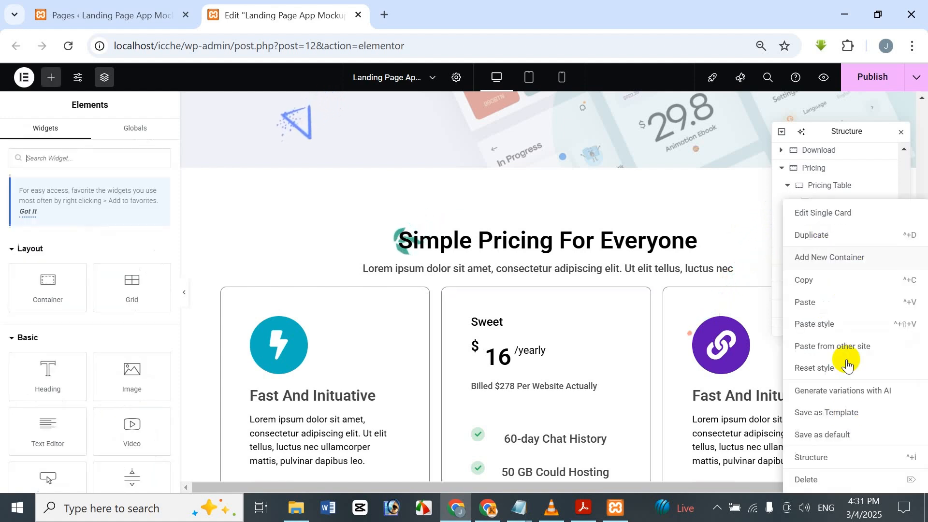
left_click(824, 478)
right_click(848, 284)
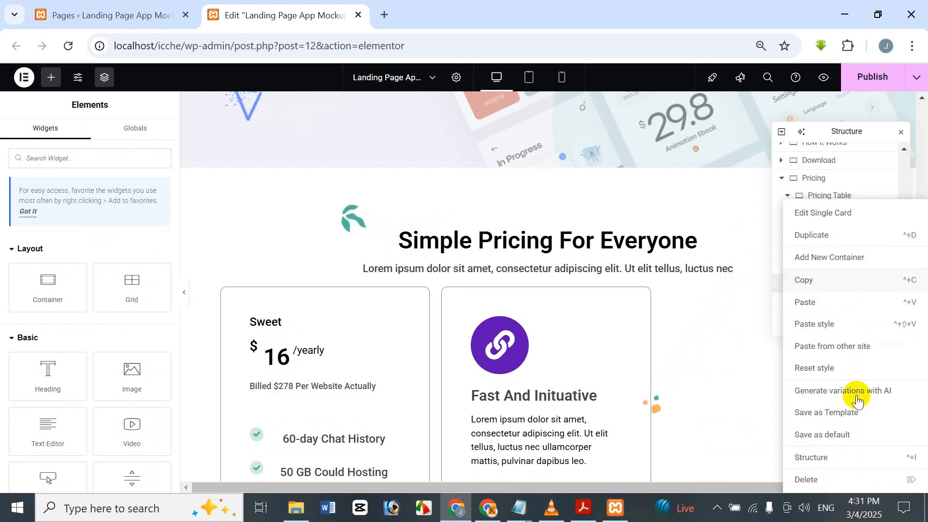
left_click(830, 479)
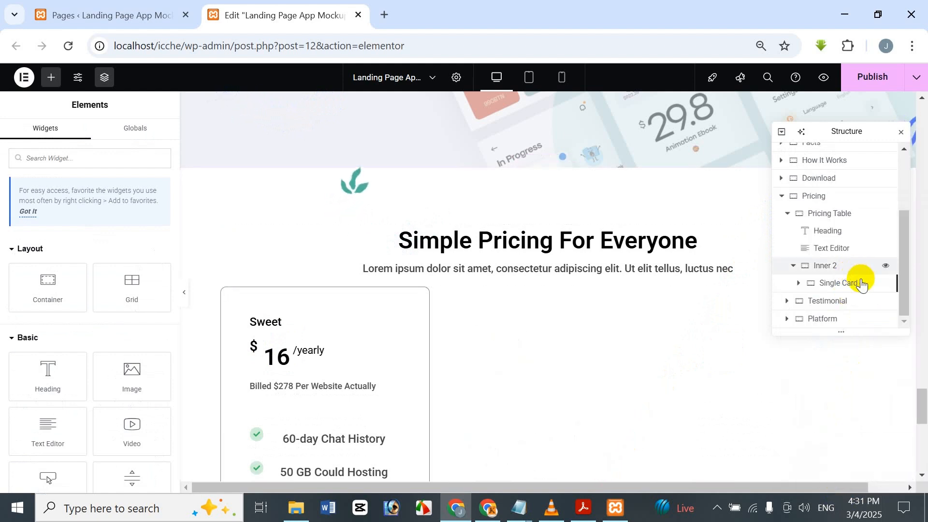
key("ctrl+z")
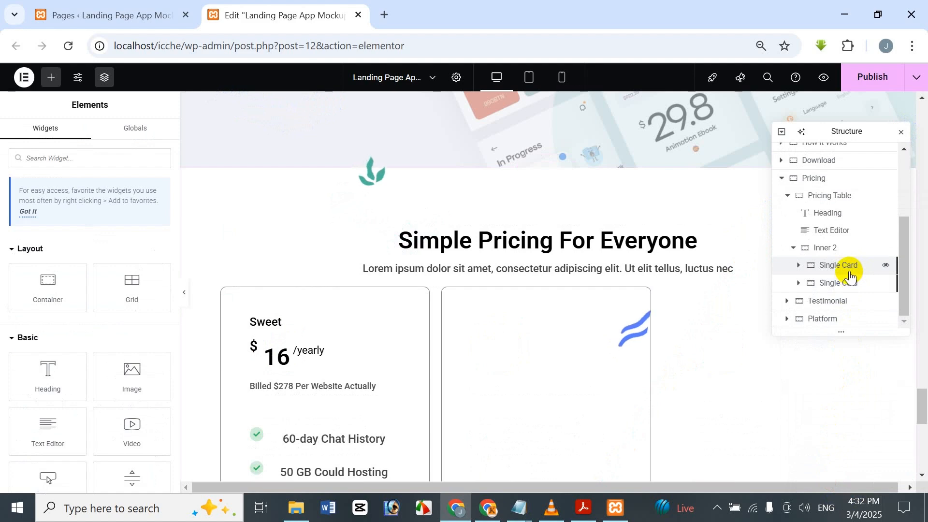
Step: Duplicate the Sweet plan card twice within the Inner 2 container
right_click(853, 283)
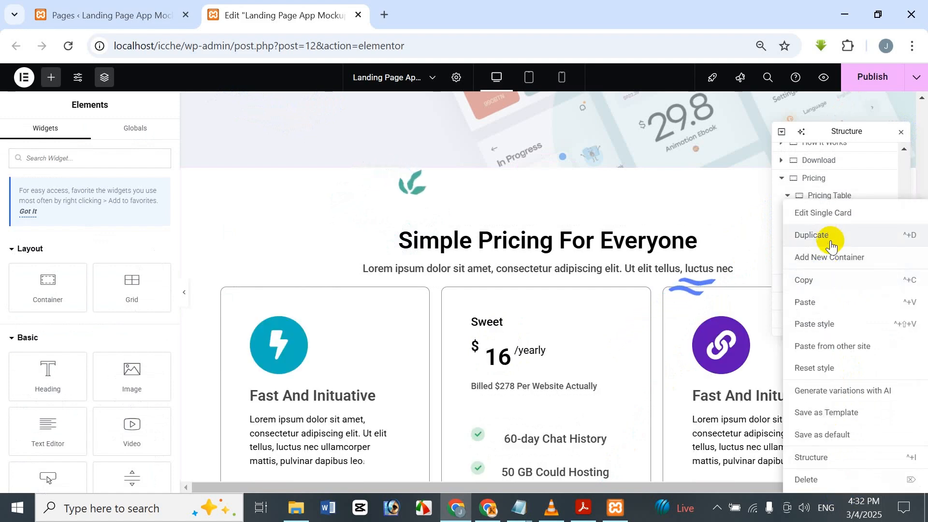
left_click(821, 302)
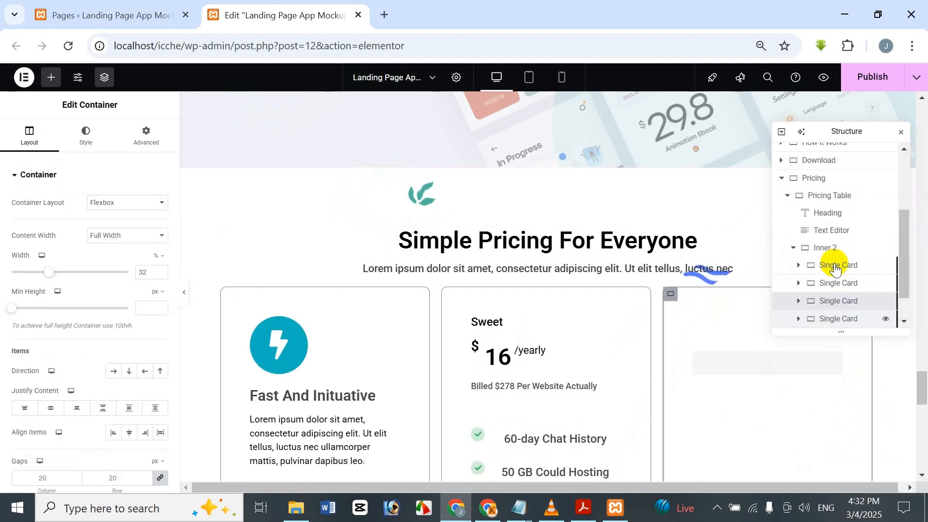
right_click(846, 302)
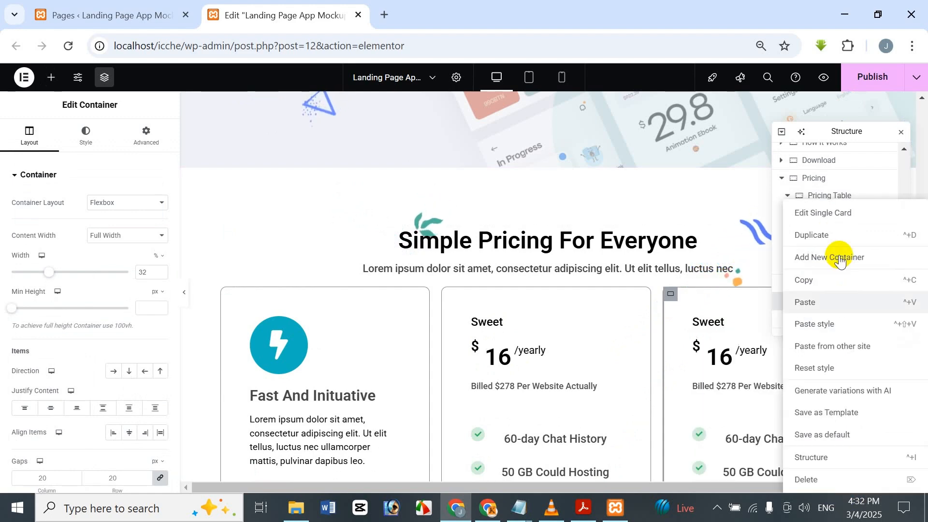
left_click(827, 235)
scroll(573, 410, "down", 5)
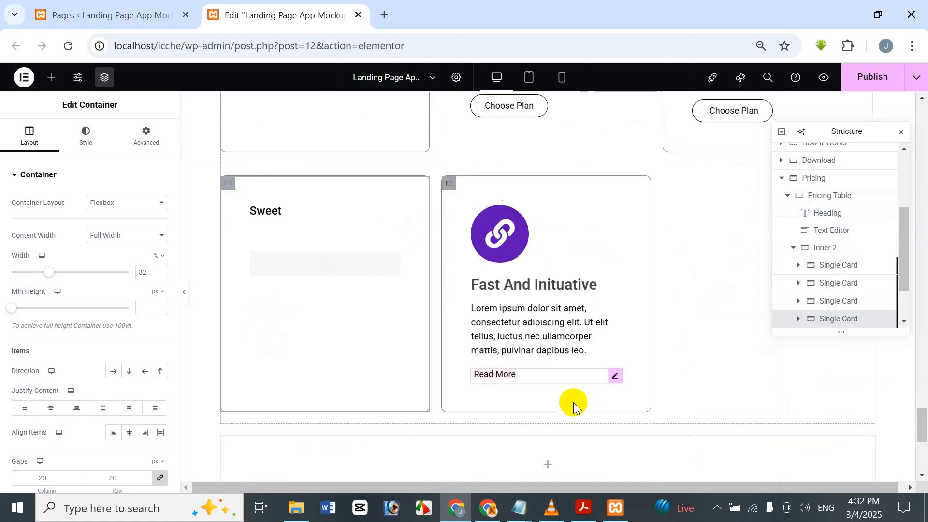
Step: Delete the first and last "Fast And Inituative" cards so the pricing row holds only the three Sweet plan cards
scroll(572, 390, "up", 6)
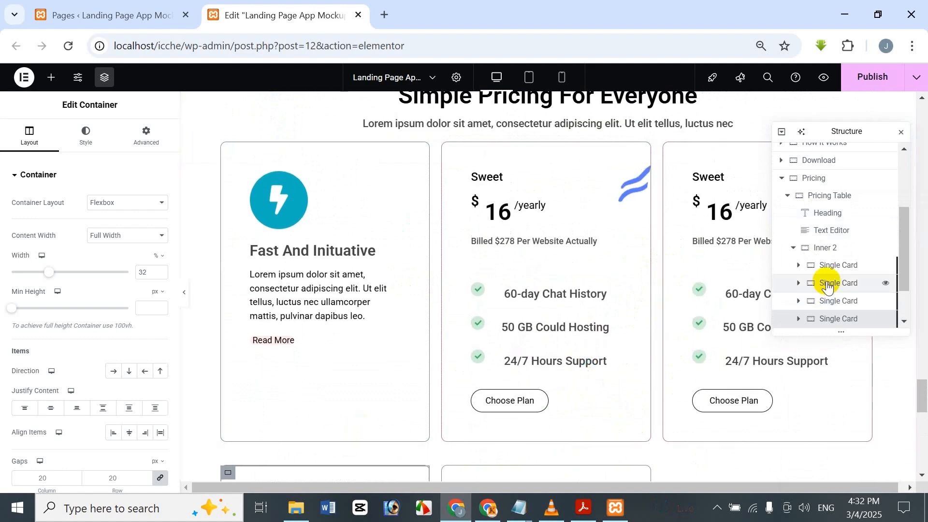
right_click(835, 266)
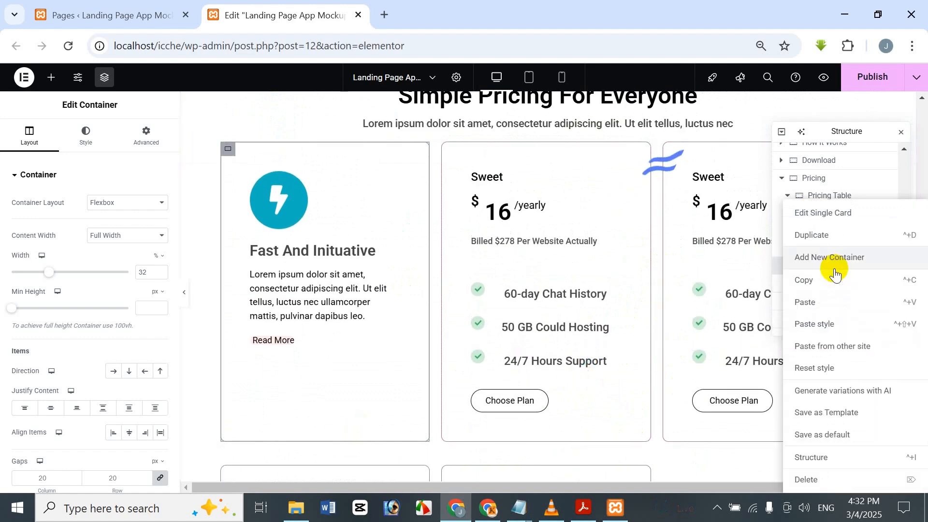
left_click(807, 478)
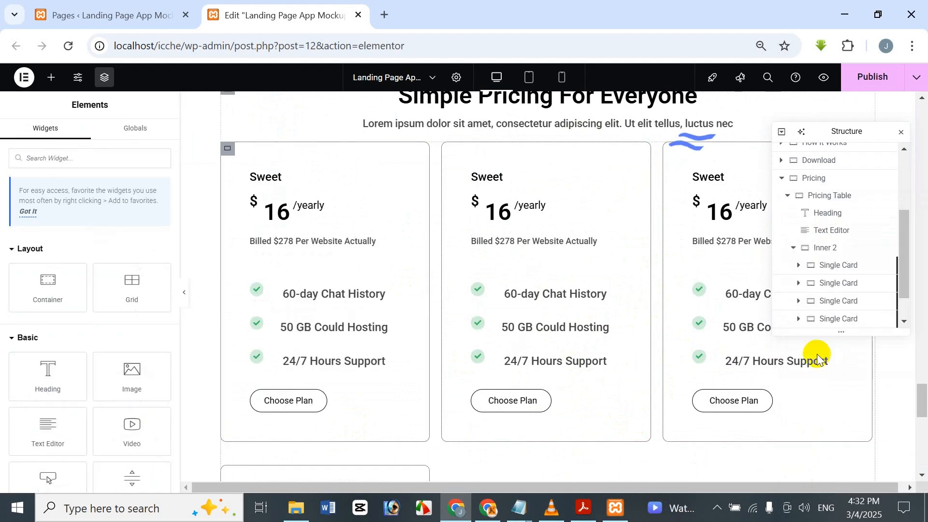
scroll(826, 290, "down", 1)
right_click(829, 283)
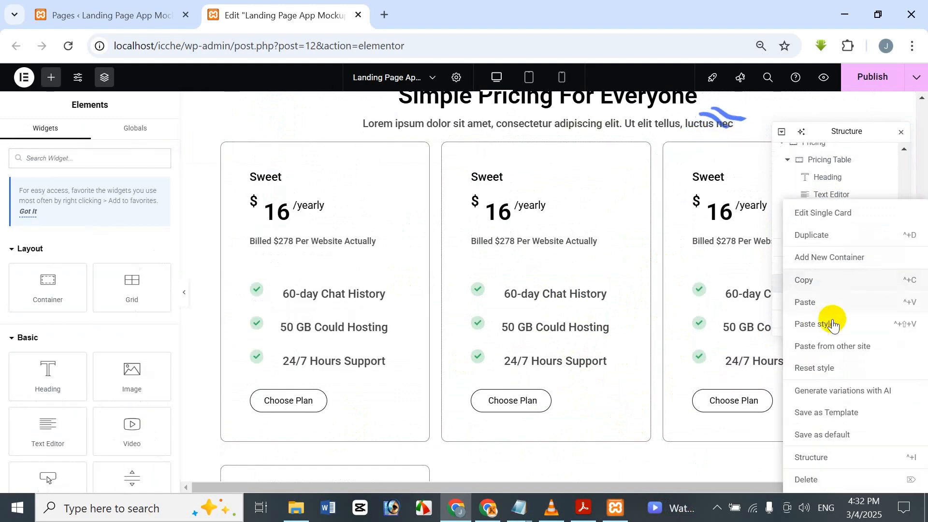
left_click(836, 480)
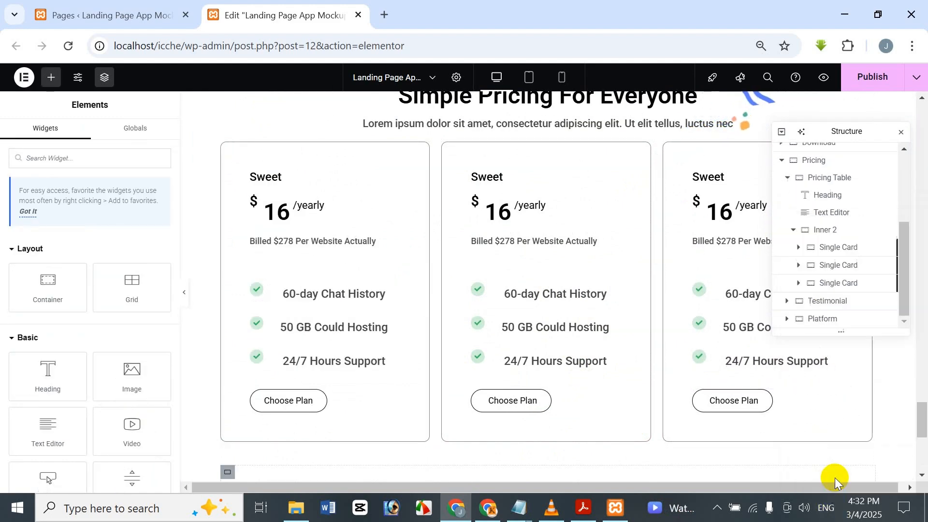
scroll(501, 356, "down", 4)
scroll(488, 348, "up", 5)
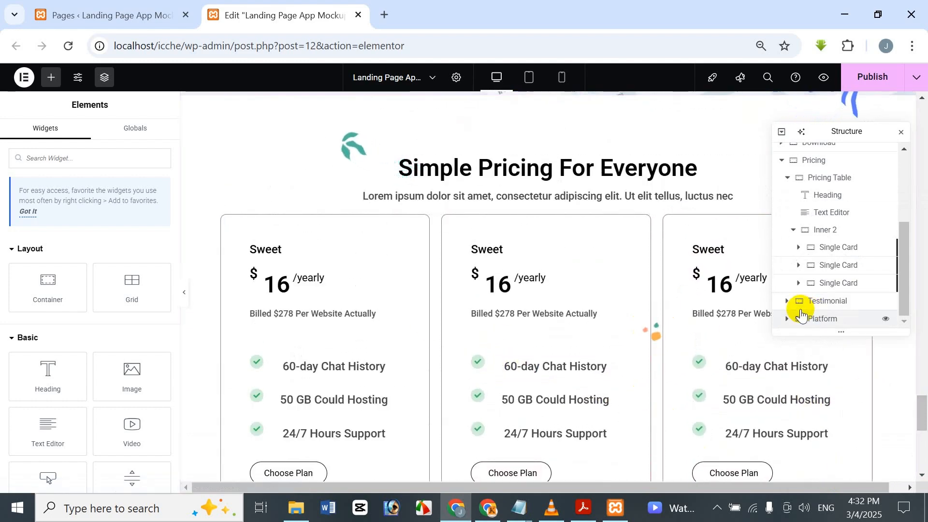
Step: Open the first pricing card's container for editing
left_click(824, 267)
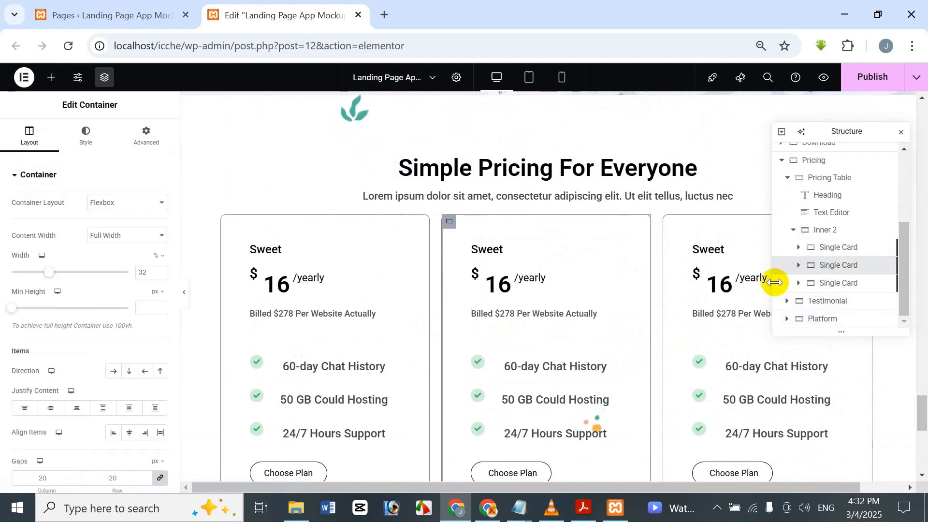
left_click(815, 254)
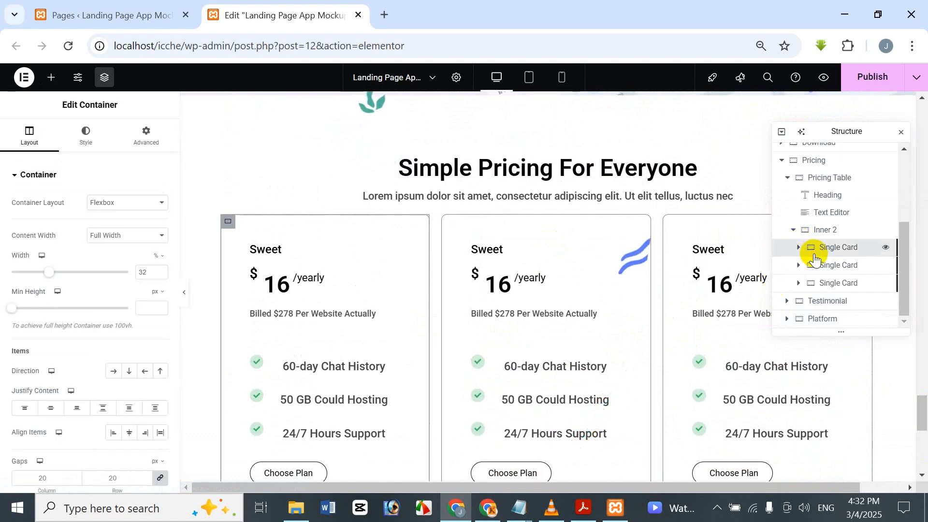
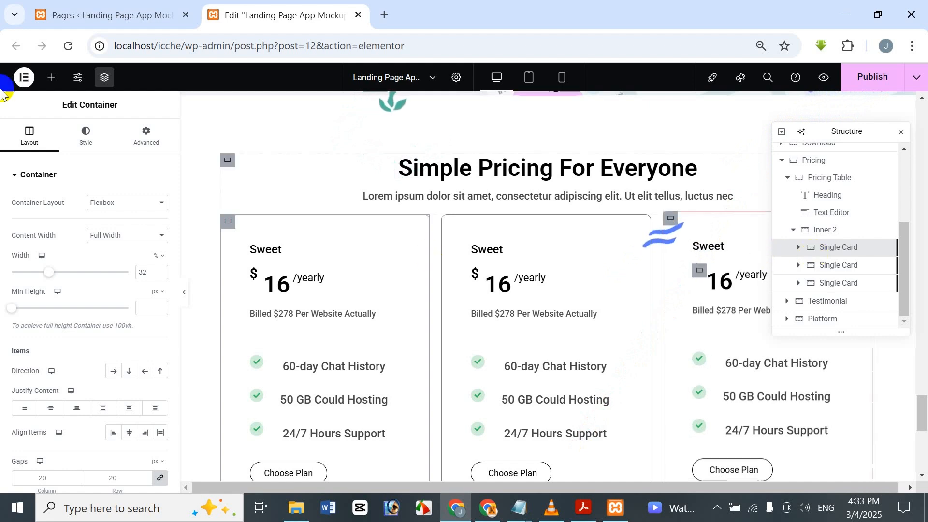
Step: Change the plan title in the first pricing card to "Fresh"
left_click(798, 247)
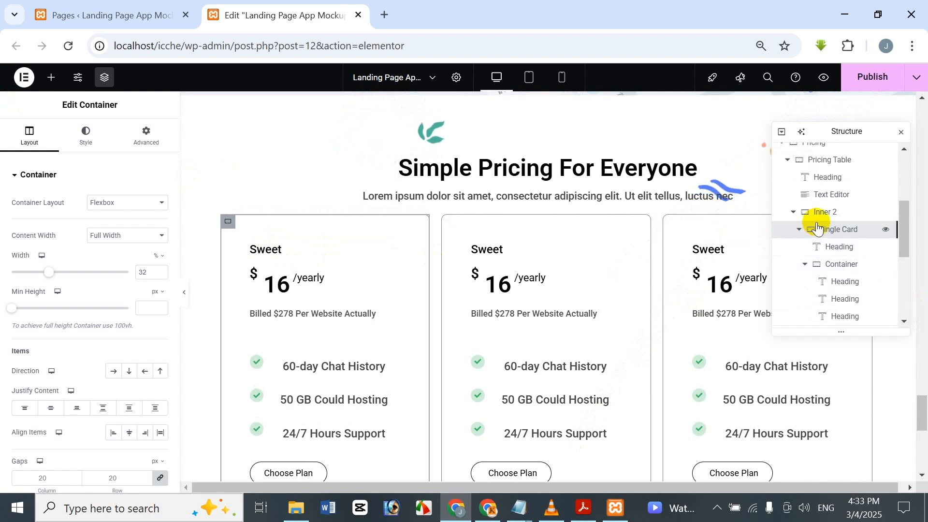
scroll(817, 232, "up", 3)
scroll(823, 278, "down", 6)
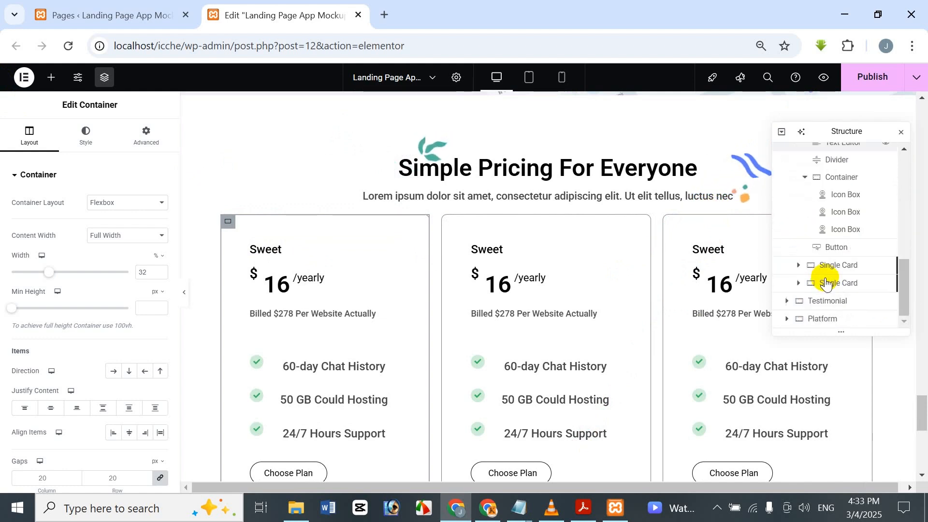
scroll(828, 283, "up", 4)
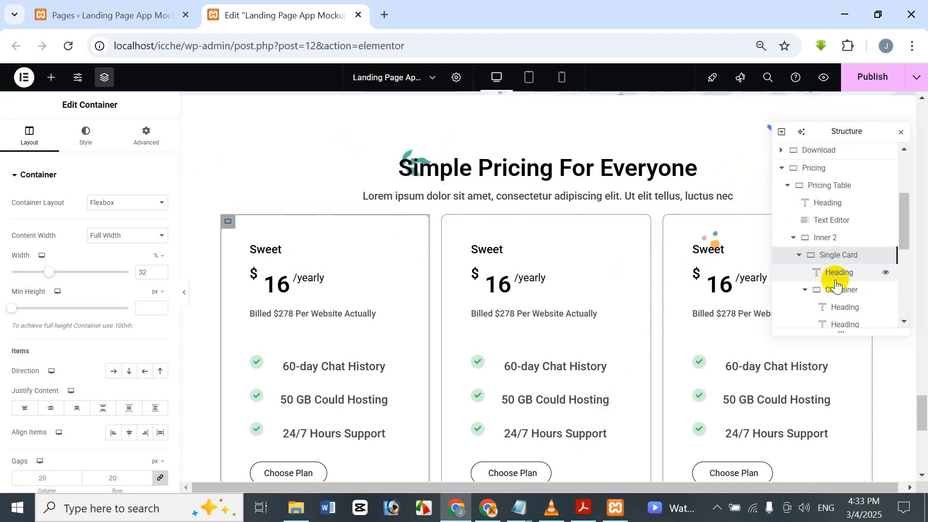
left_click(832, 280)
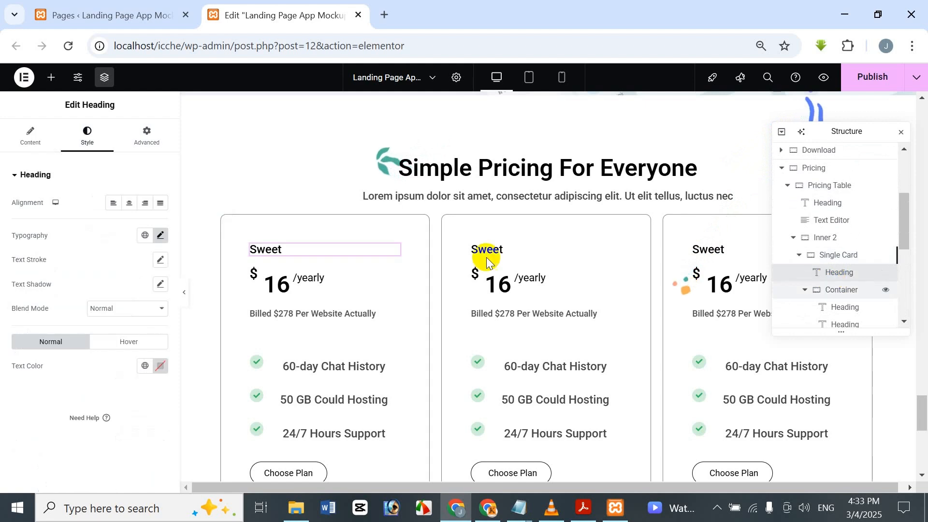
left_click(30, 136)
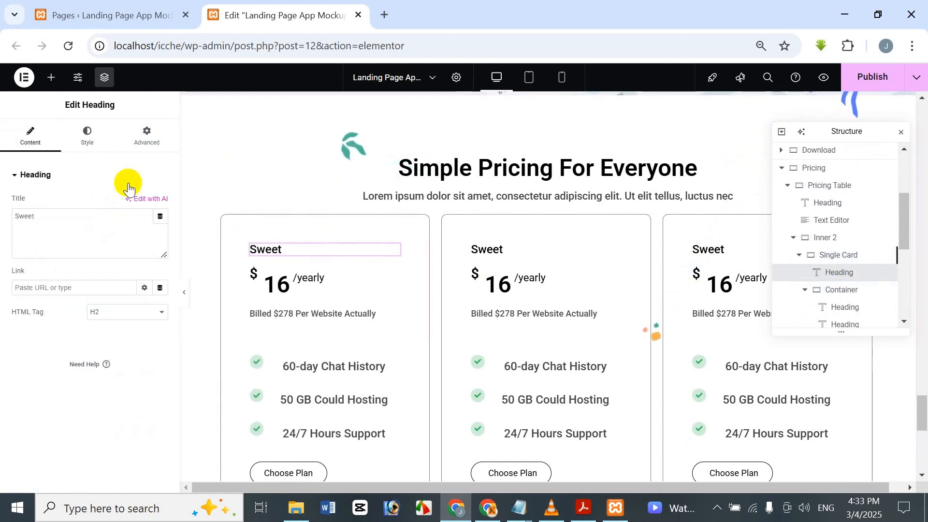
left_click_drag(135, 218, 1, 218)
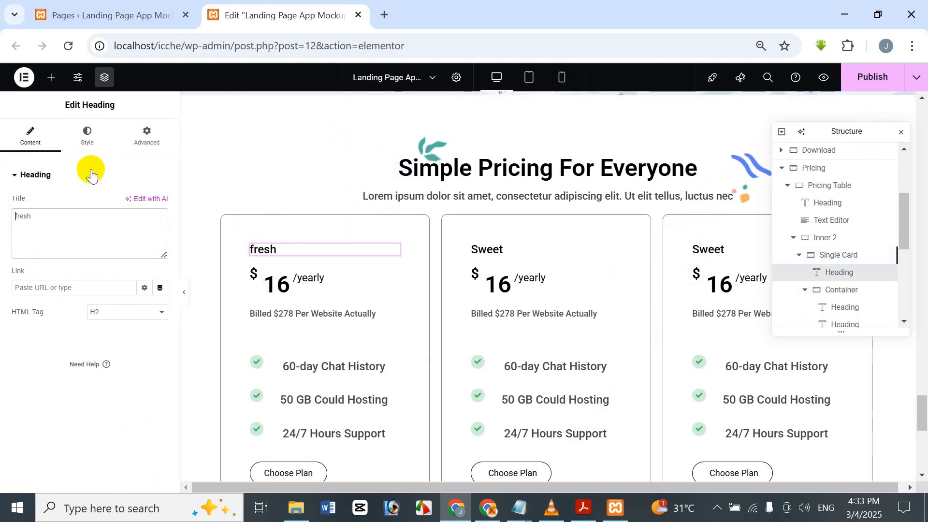
key("Delete")
type("F")
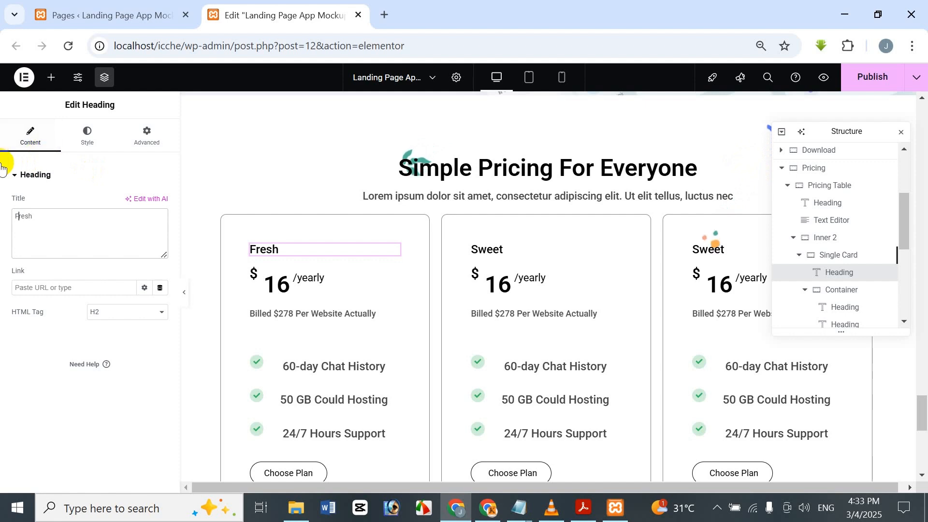
Step: Change the plan title in the third pricing card to "Juicy"
left_click(728, 248)
left_click_drag(54, 223, 3, 216)
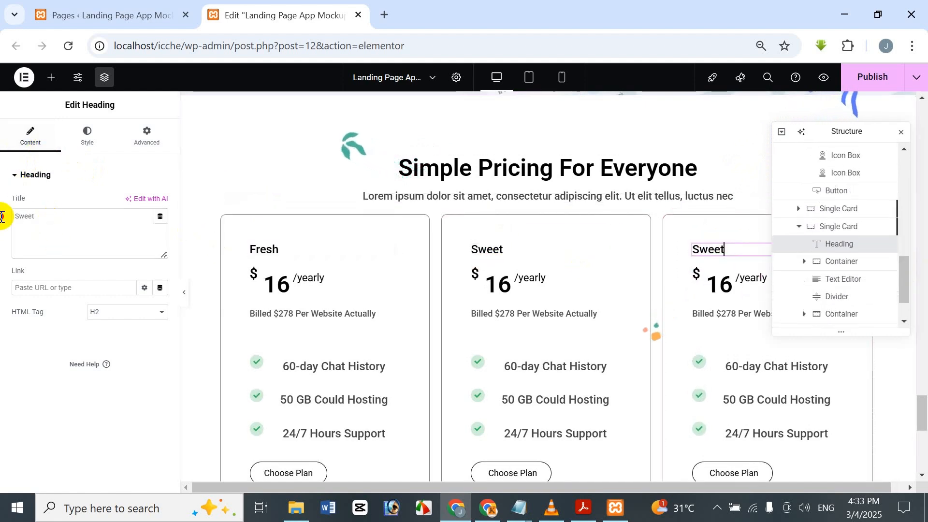
key("BackSpace")
type("J")
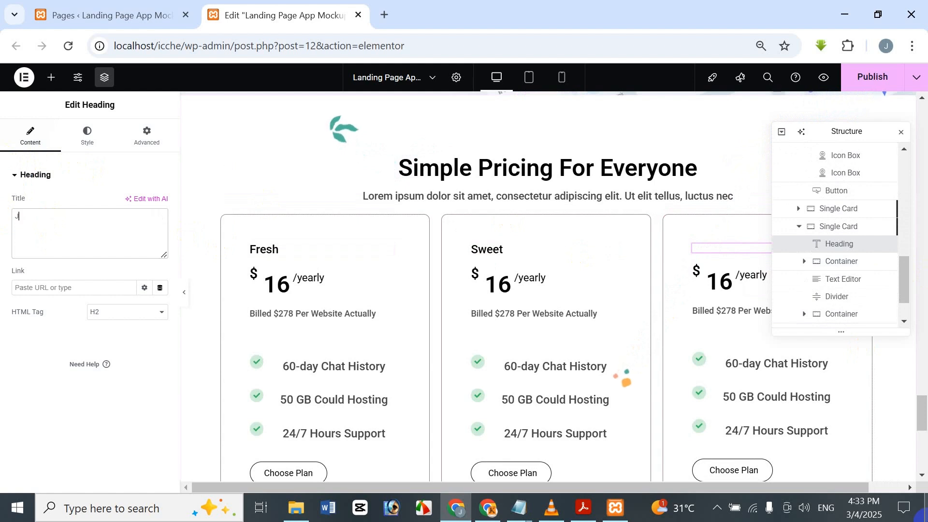
type("uicy")
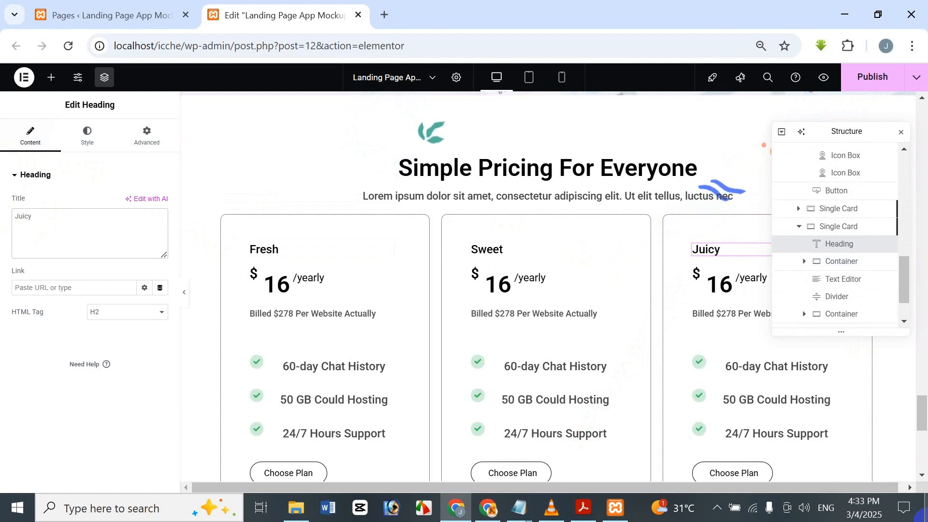
Step: Set the yearly price in the Fresh card to 35
left_click(274, 290)
left_click(37, 137)
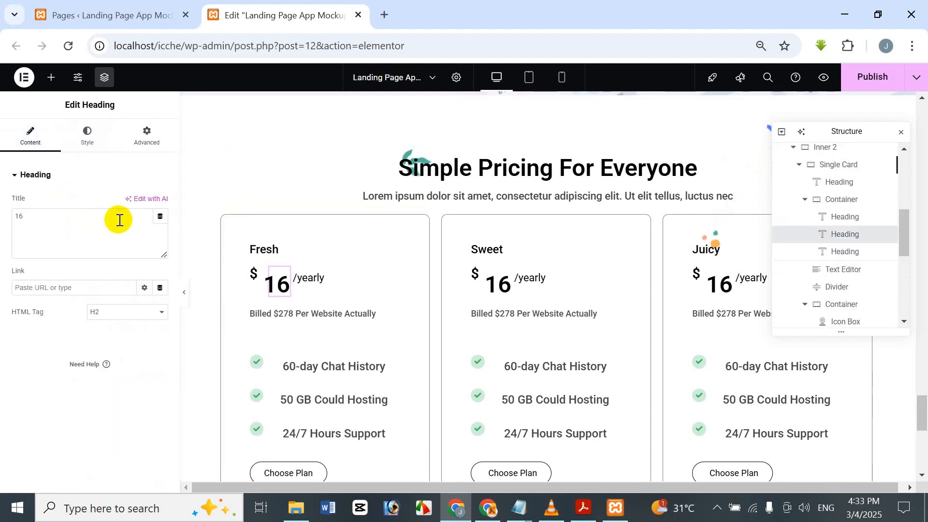
left_click_drag(125, 227, 1, 223)
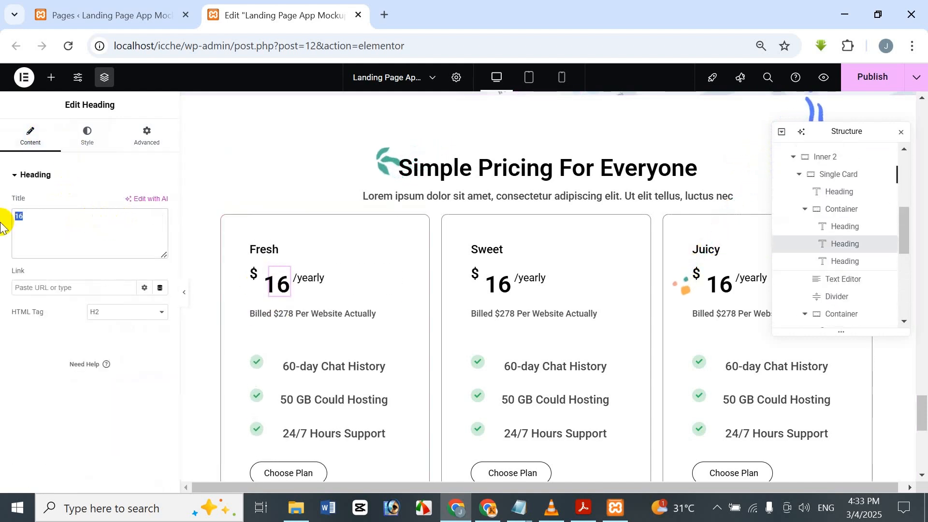
type("35")
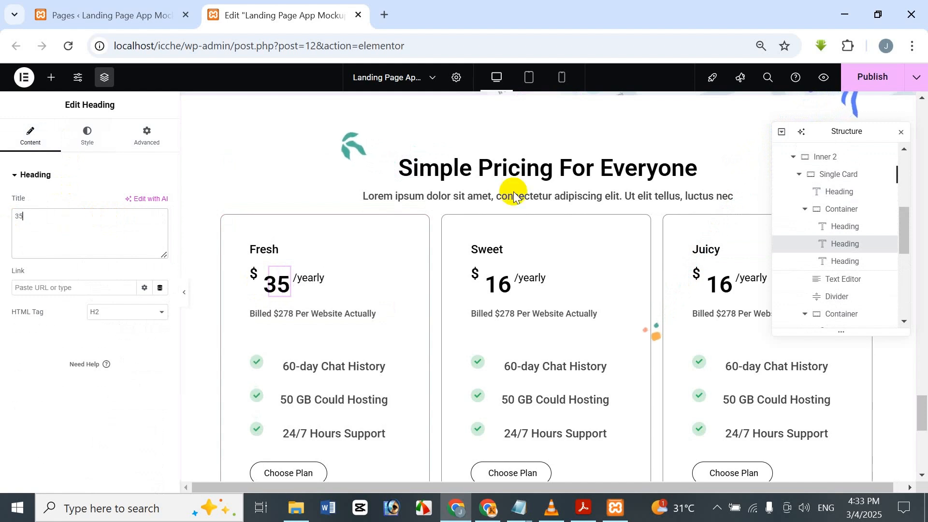
Step: Set the yearly price in the Juicy card to 28
left_click(720, 288)
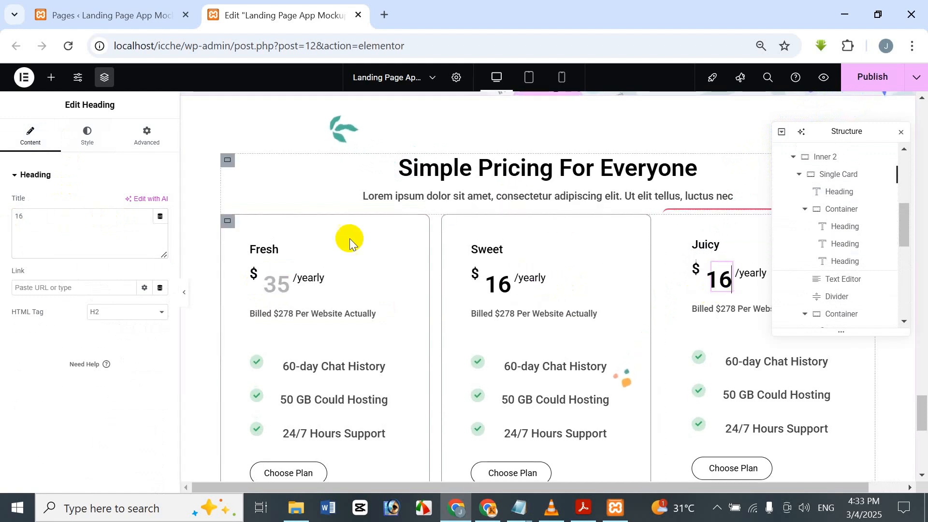
left_click_drag(66, 219, 2, 224)
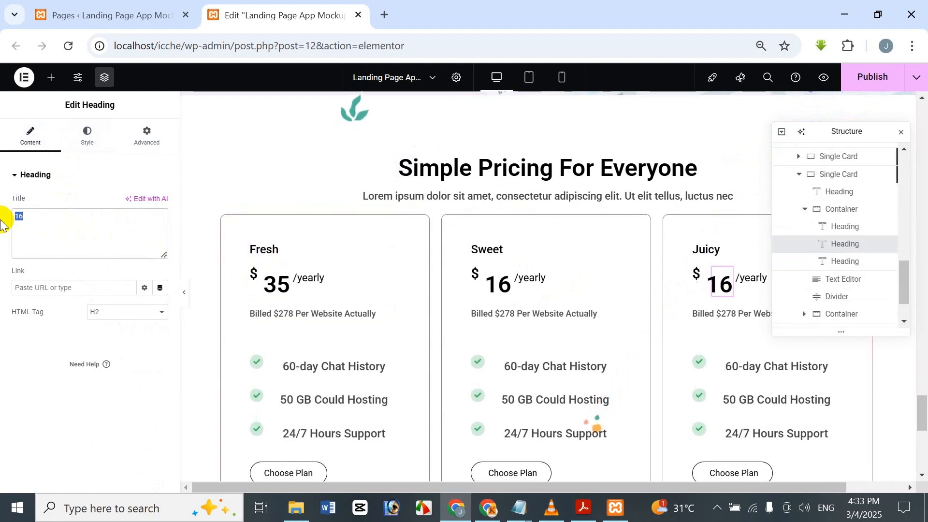
type("28")
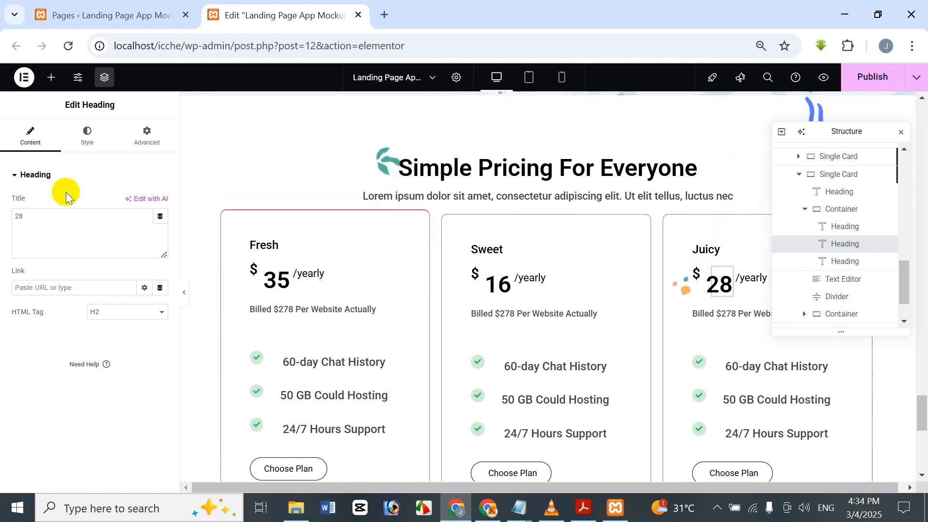
Step: Look over the Sweet card container's style settings and the structure of the three pricing cards
left_click(88, 141)
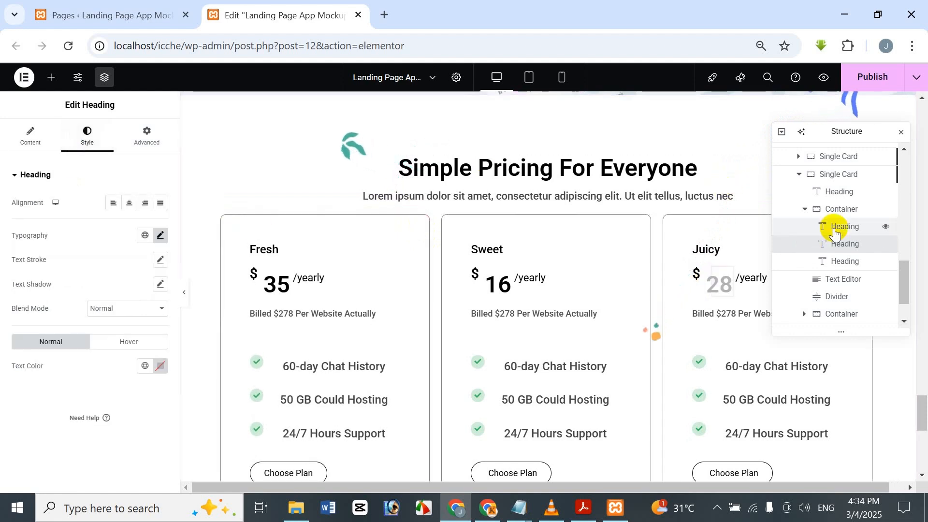
scroll(847, 220, "up", 2)
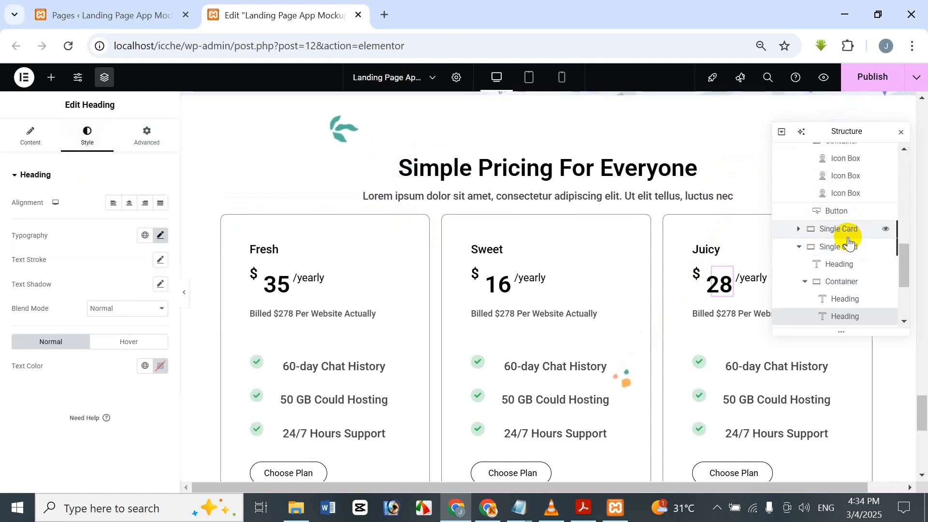
left_click(849, 229)
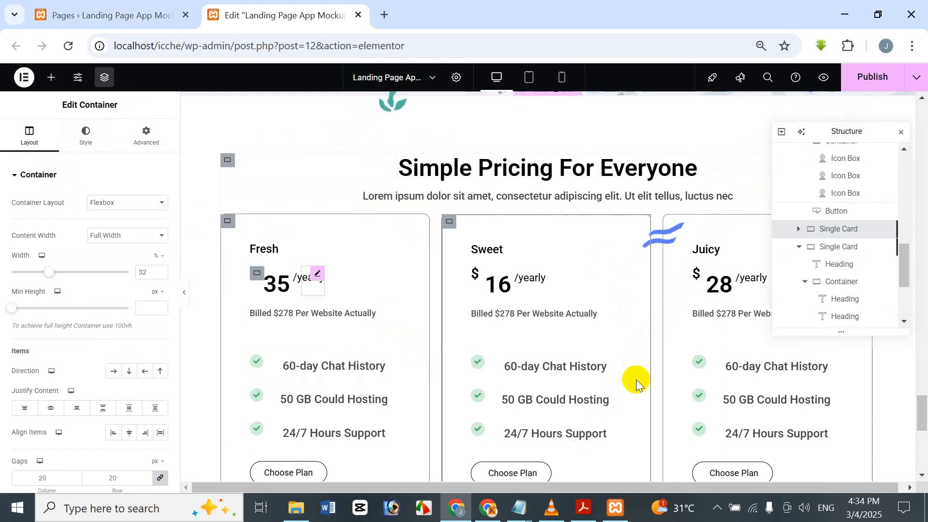
scroll(633, 379, "down", 3)
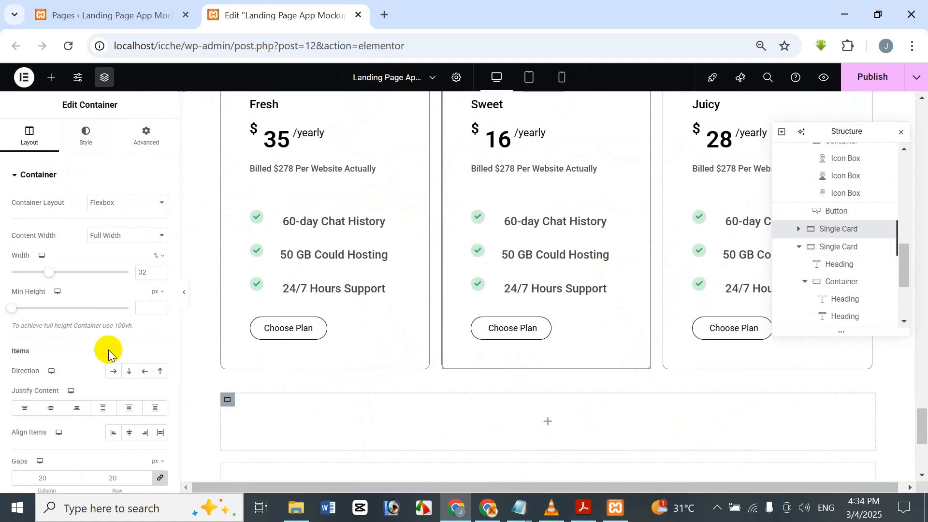
left_click(85, 145)
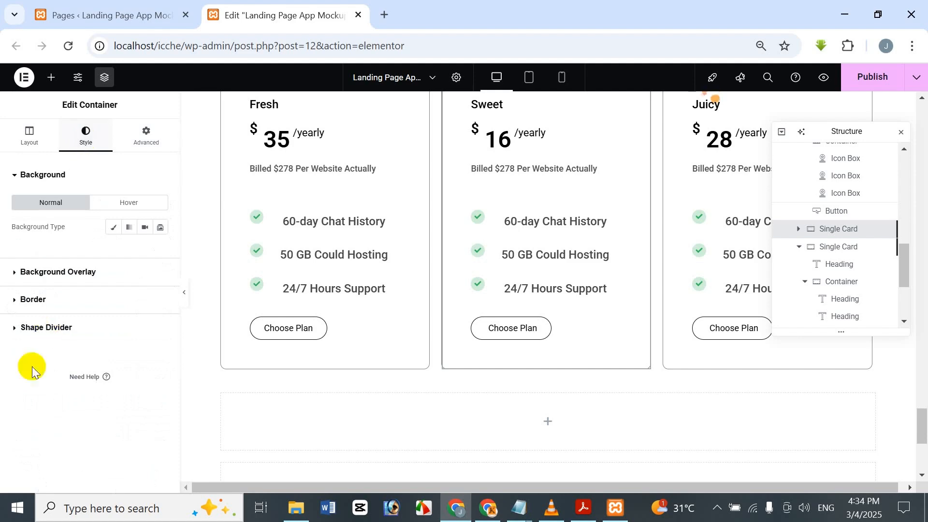
left_click(858, 249)
left_click(859, 231)
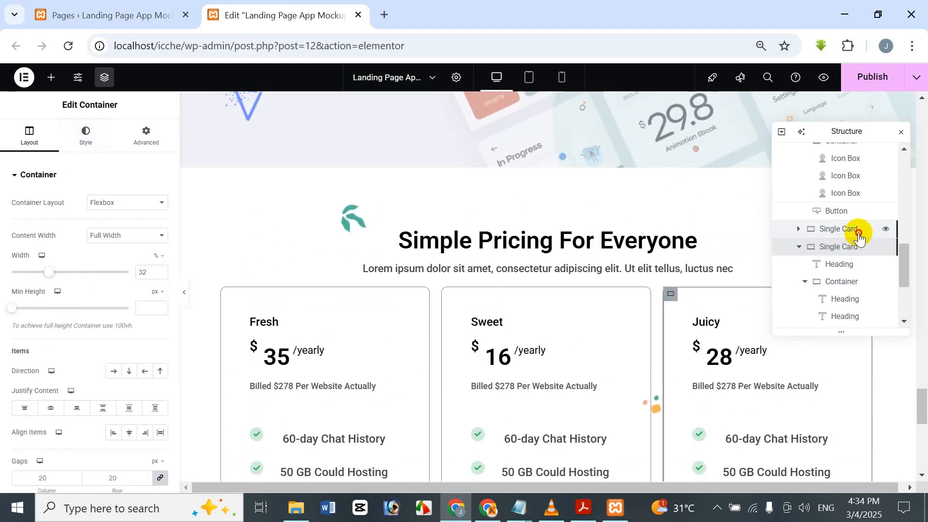
scroll(859, 237, "down", 2)
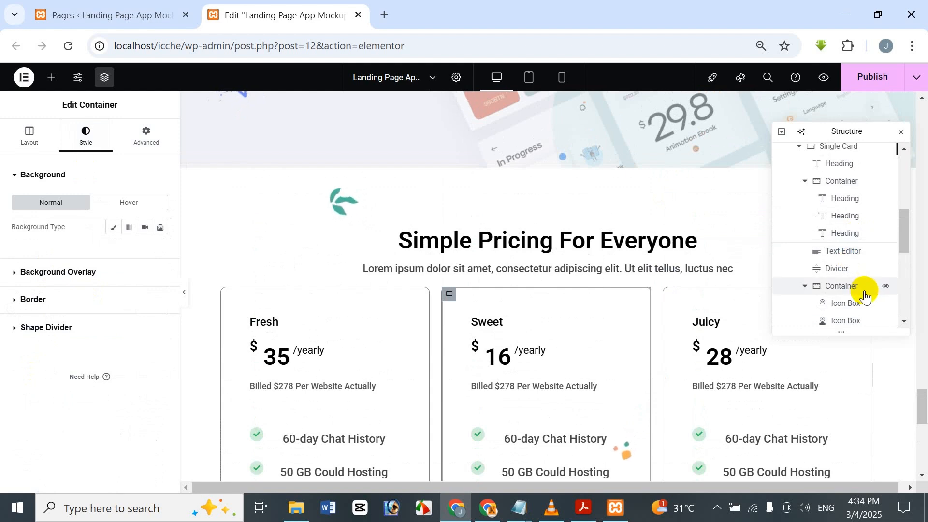
scroll(851, 208, "up", 2)
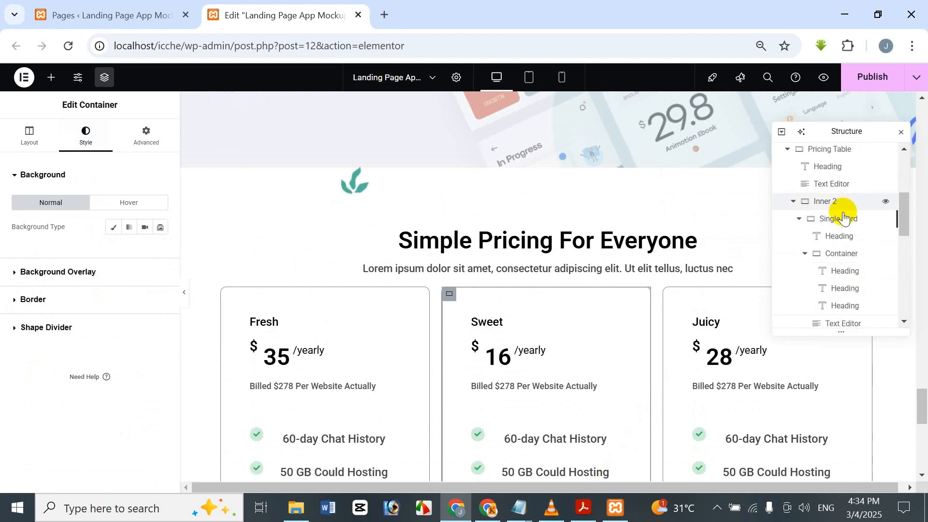
scroll(843, 217, "down", 4)
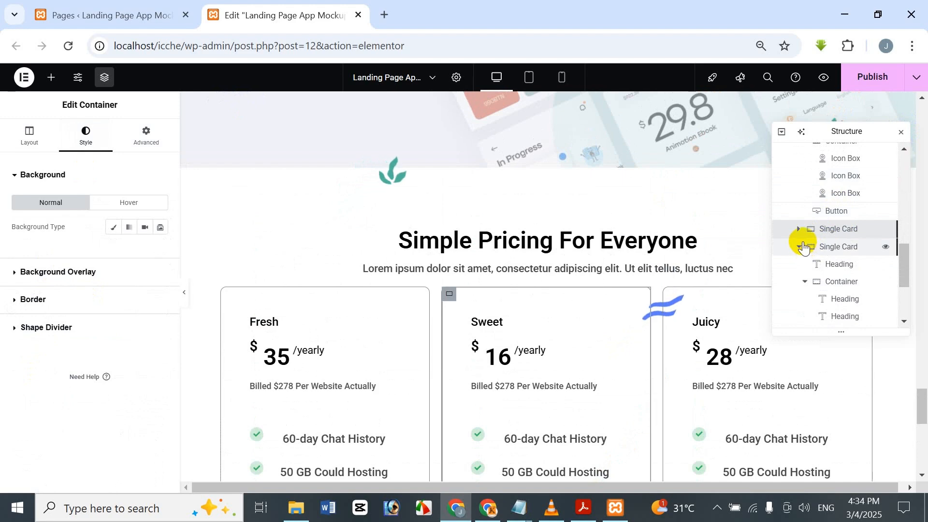
left_click(800, 248)
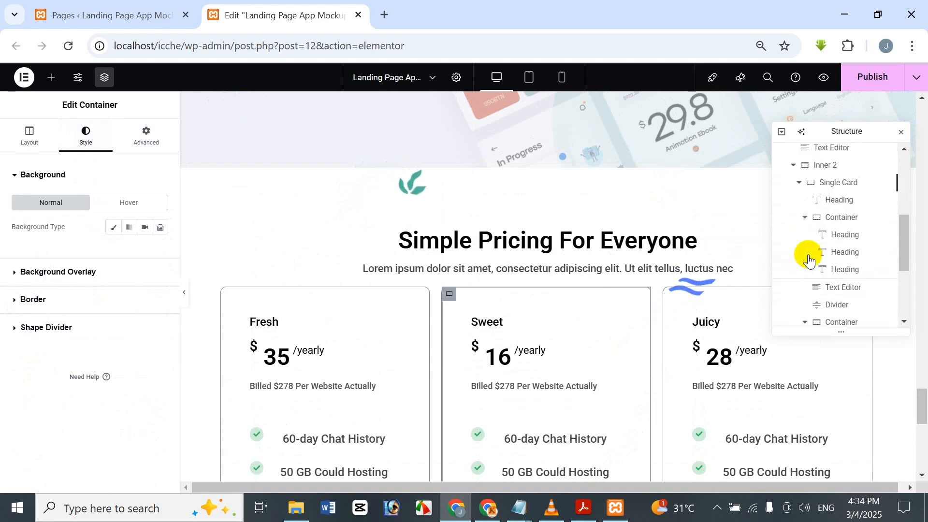
Step: Examine the Fresh card container's border settings and the available border types for its normal and hover states
left_click(824, 258)
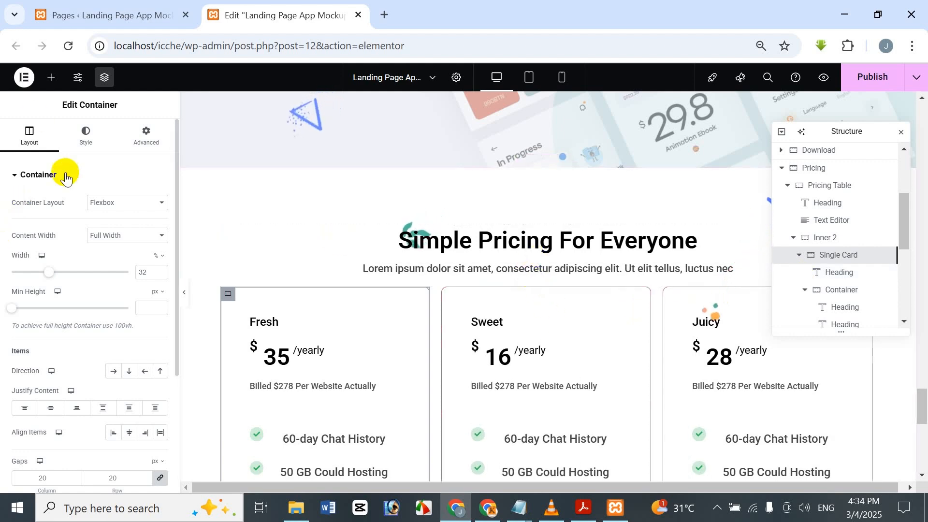
left_click(82, 137)
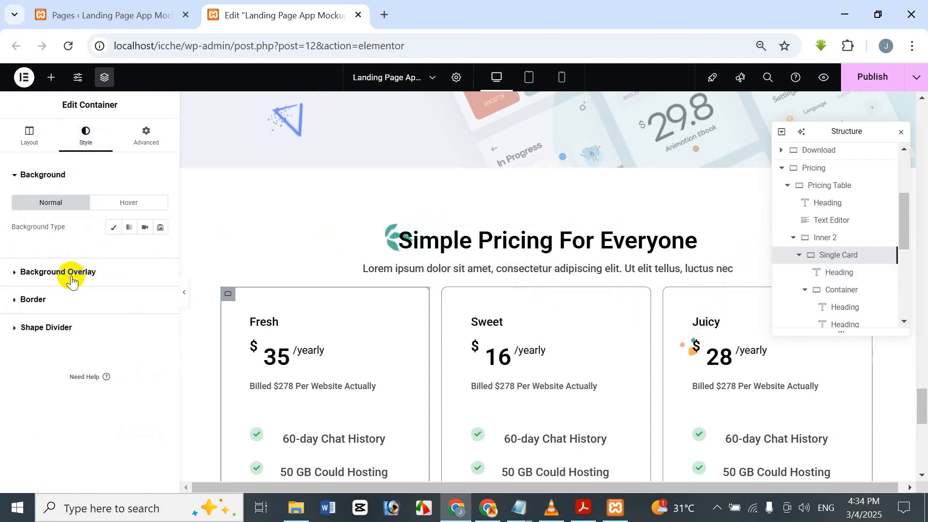
left_click(62, 302)
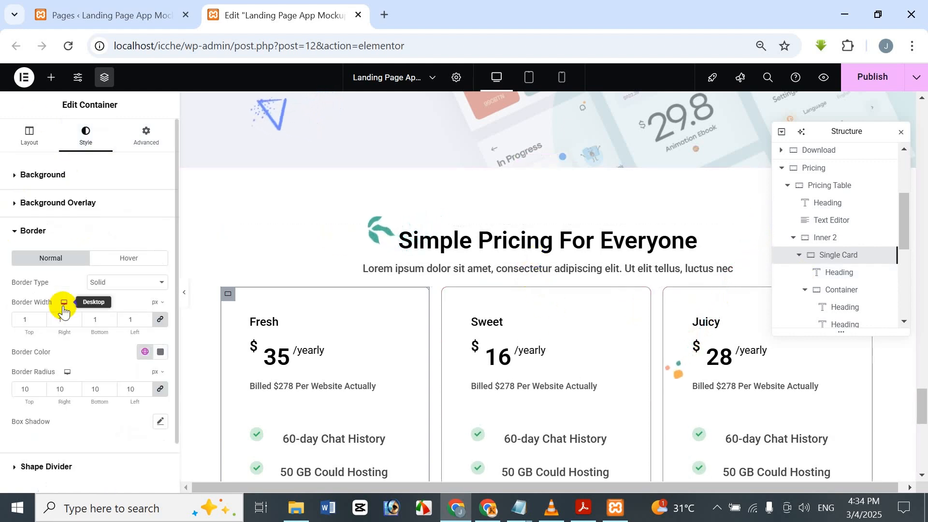
left_click(152, 289)
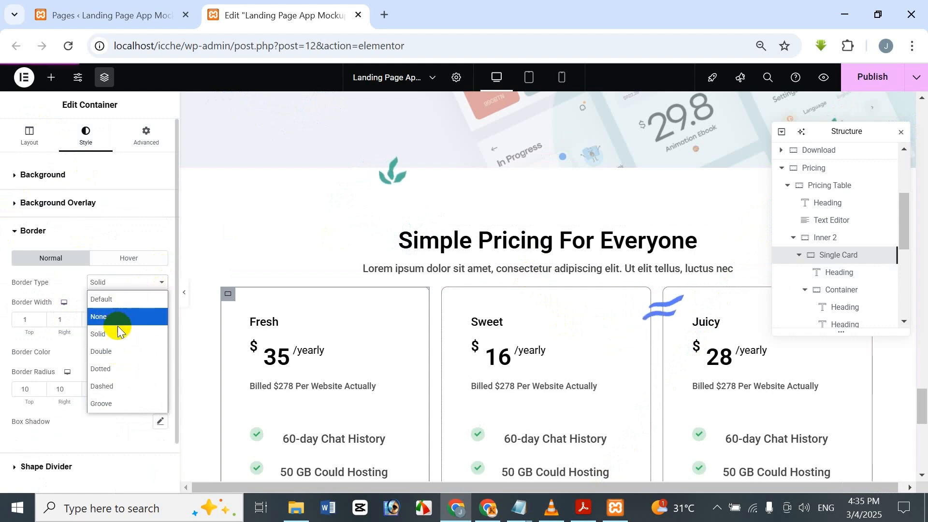
left_click(136, 98)
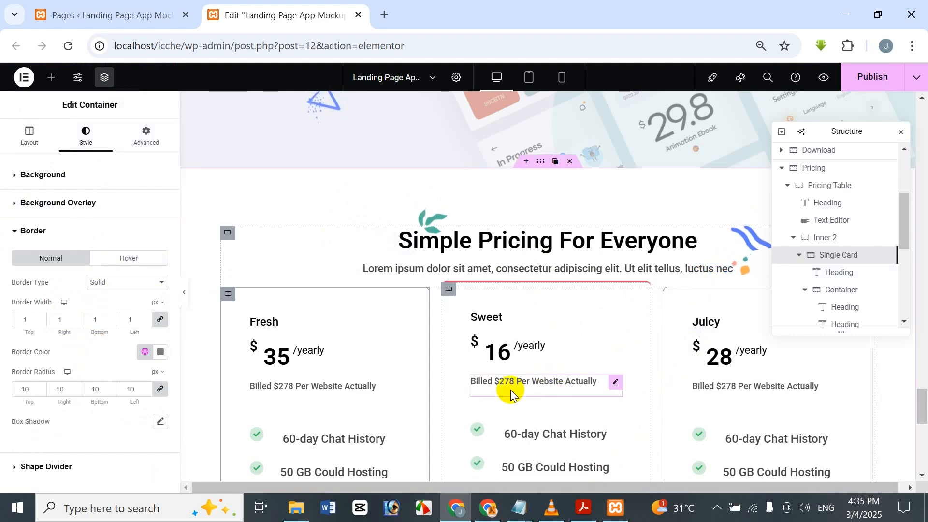
left_click(150, 262)
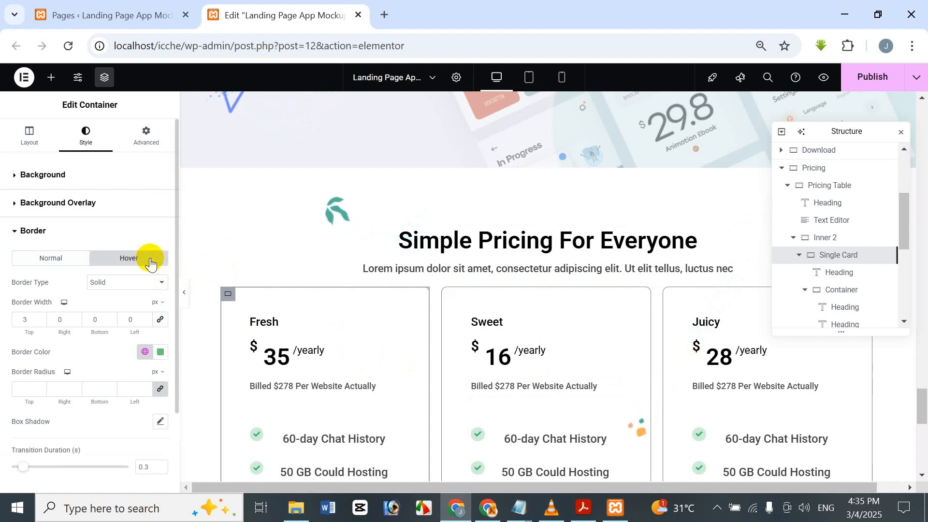
left_click(126, 285)
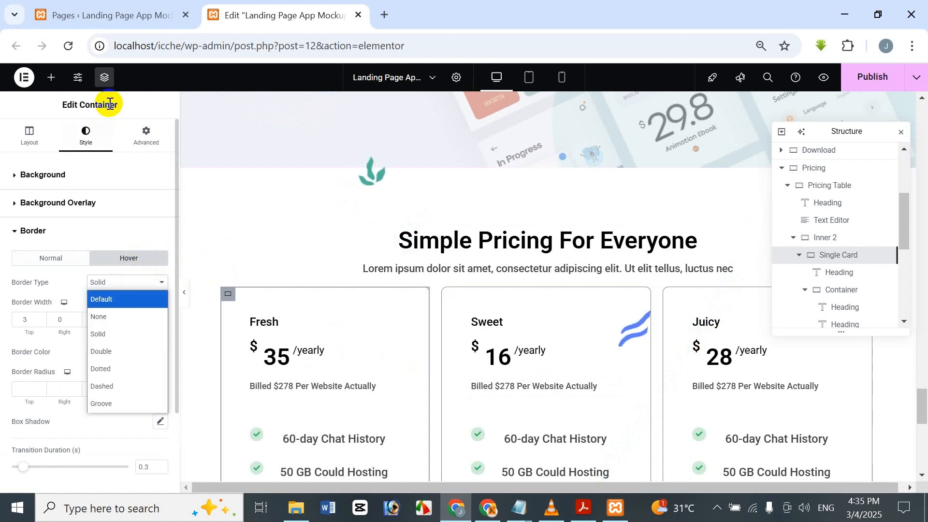
left_click(129, 103)
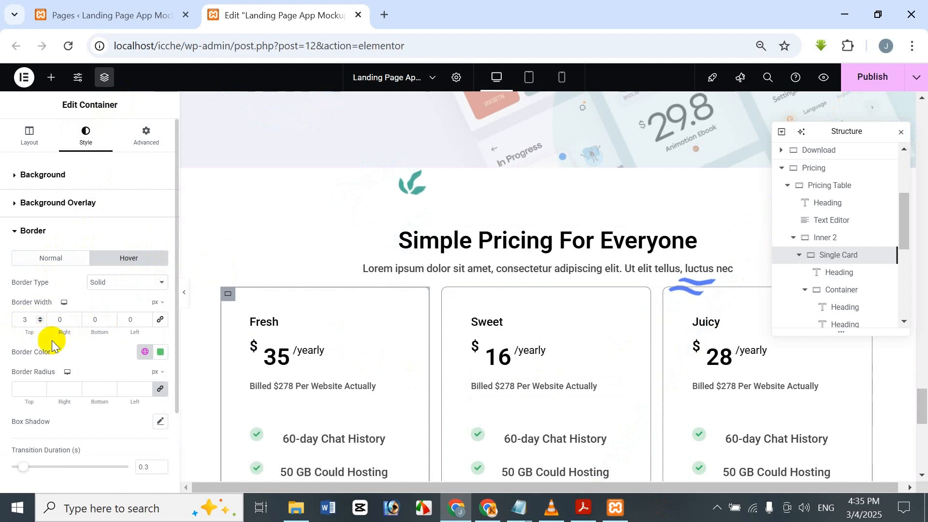
Step: Set the Fresh card's hover border color to pure red, #FF0000
left_click(147, 351)
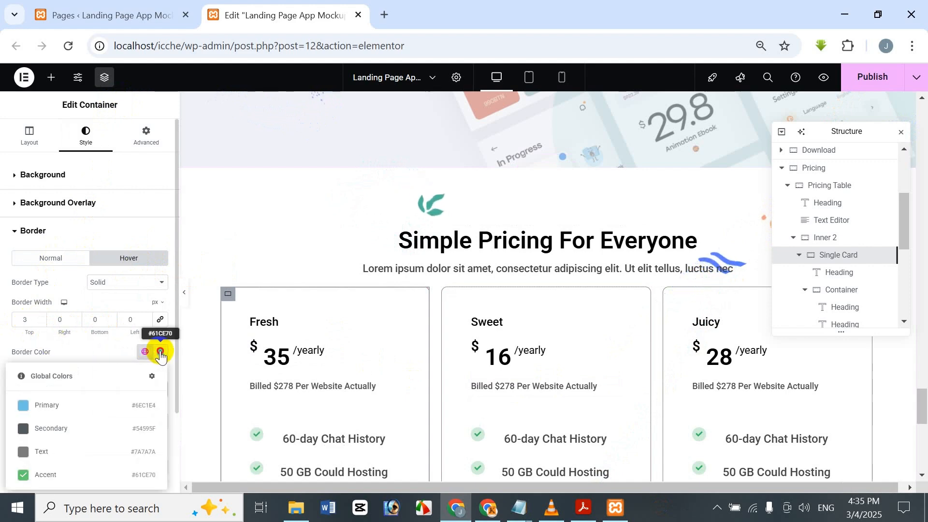
left_click(160, 352)
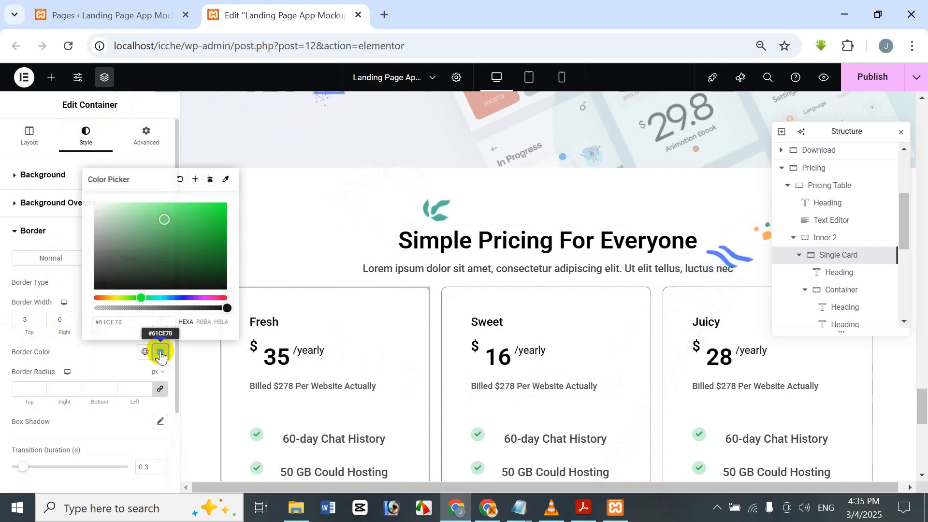
left_click(95, 298)
left_click_drag(195, 229, 236, 196)
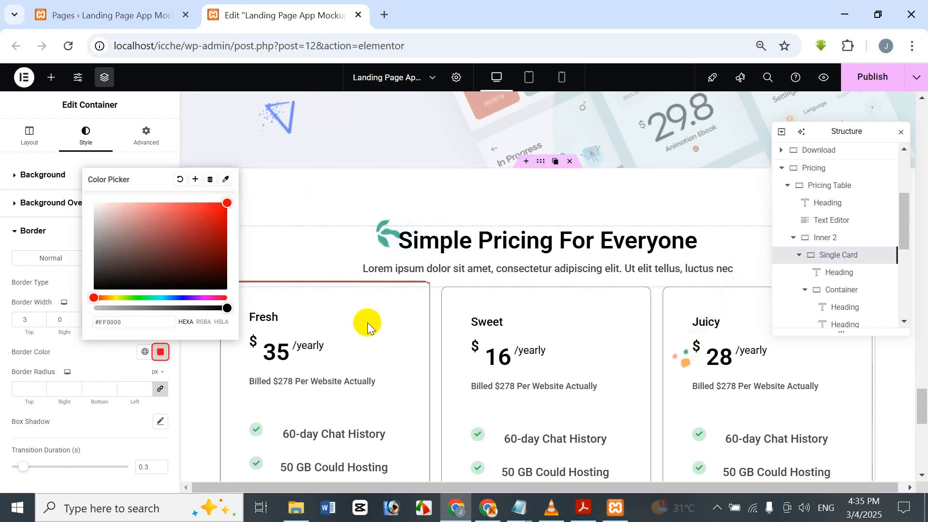
left_click_drag(132, 323, 73, 314)
key("ctrl+c")
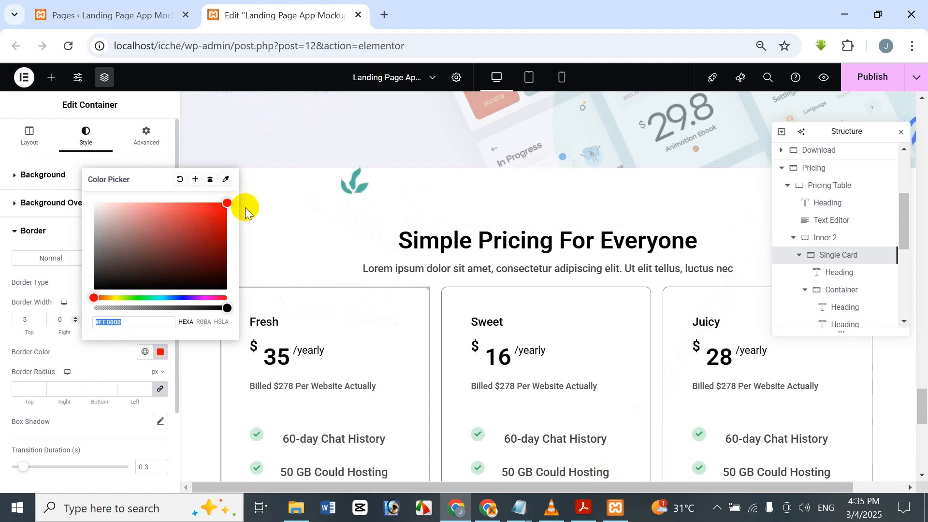
left_click(164, 104)
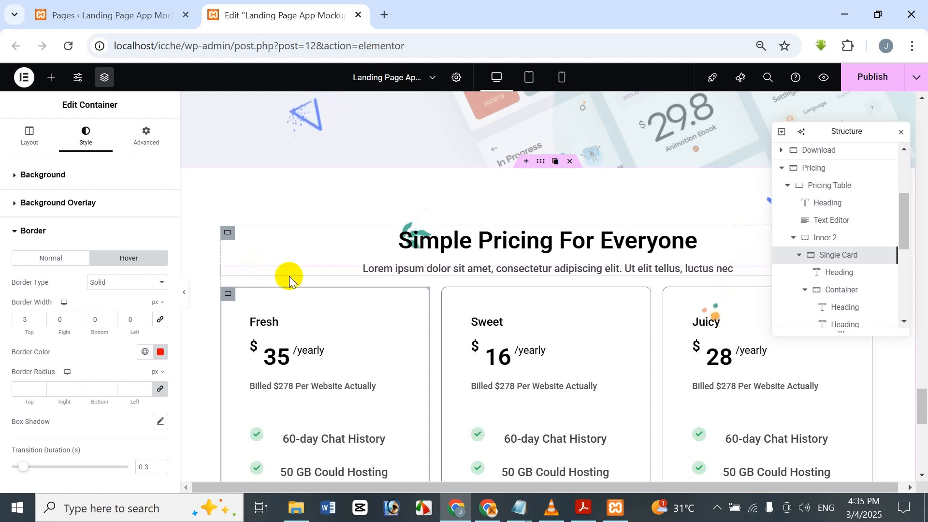
Step: Set the primary color of the "60-day Chat History" icon in the Fresh card to translucent red, #FF00003B
scroll(229, 436, "down", 1)
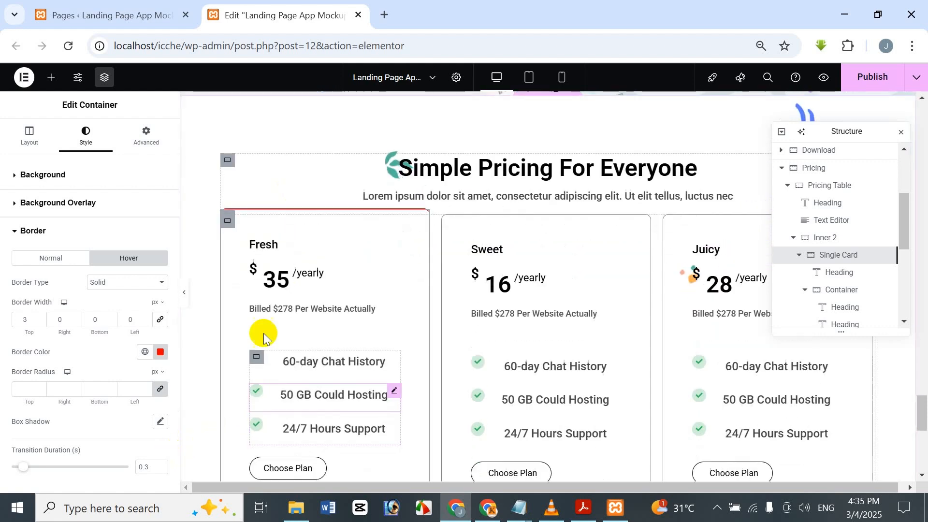
left_click(259, 359)
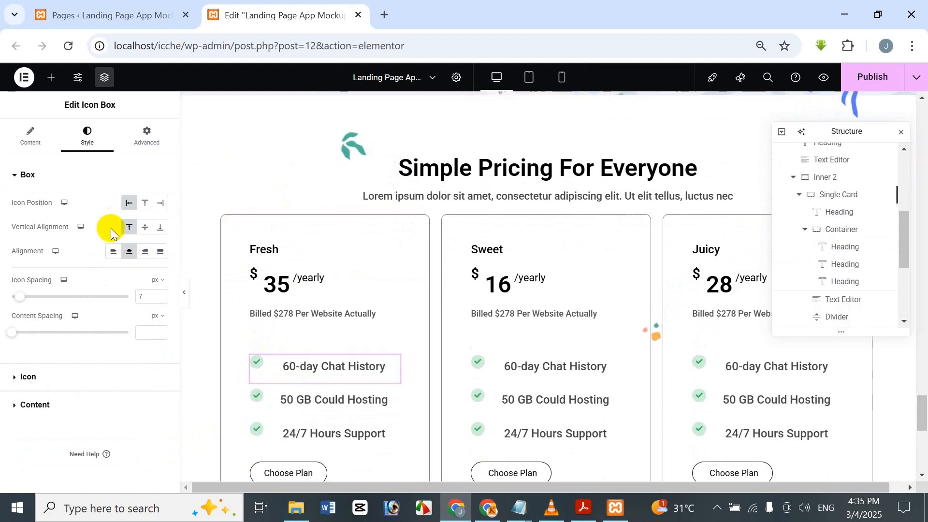
left_click(74, 375)
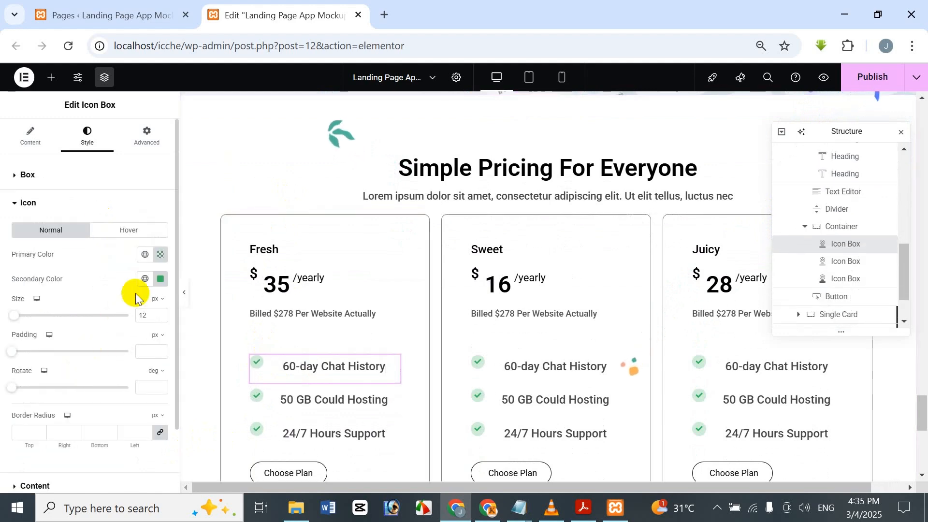
left_click(161, 255)
left_click(131, 421)
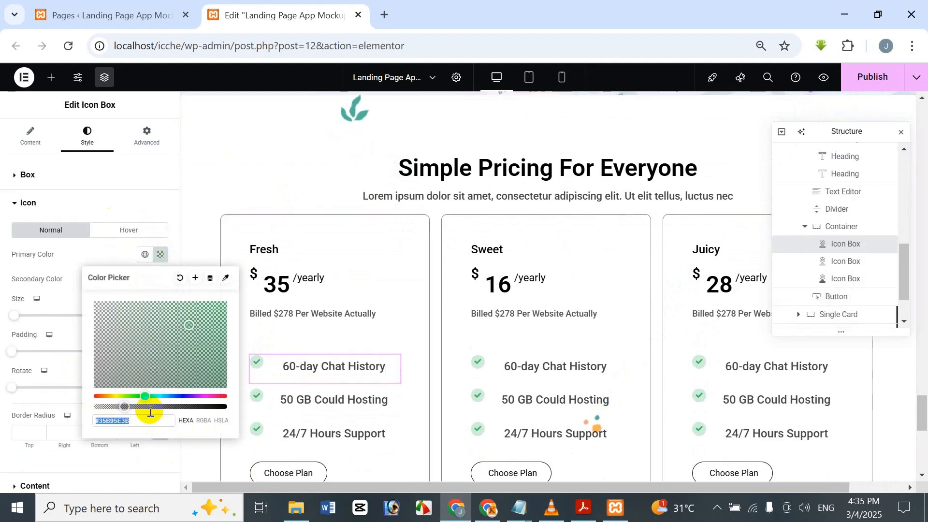
left_click_drag(98, 393, 76, 389)
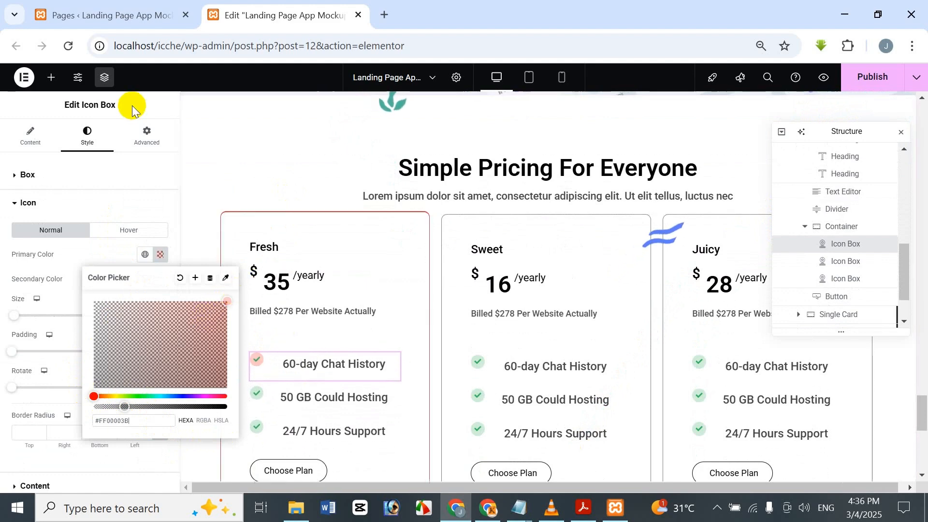
left_click(150, 293)
Step: Set the secondary color of the Fresh card's "60-day Chat History" icon to #FF0000
left_click(160, 279)
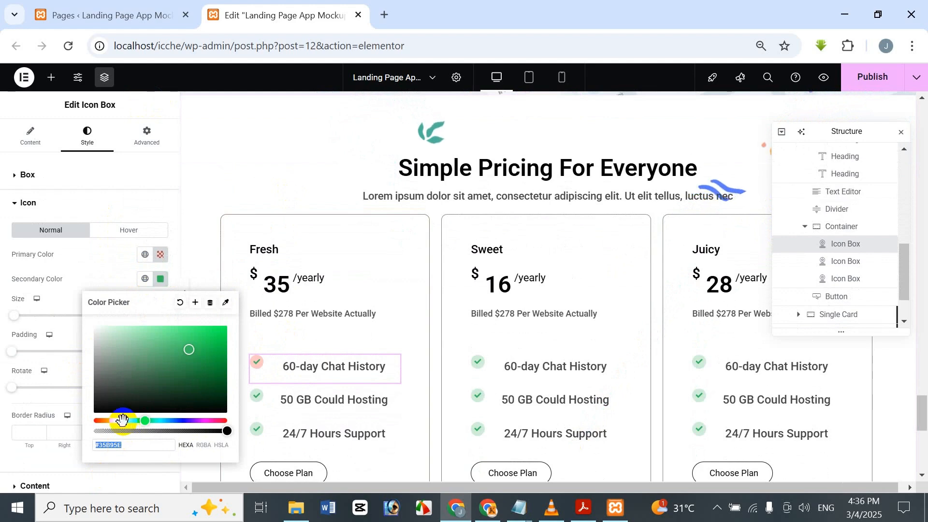
type("#FC0000")
left_click_drag(225, 331, 35, 434)
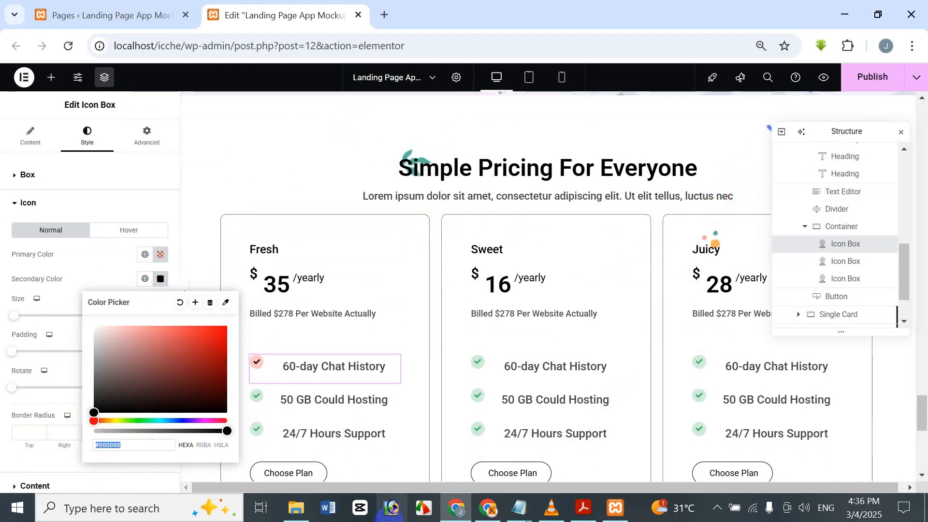
type("#FF0000")
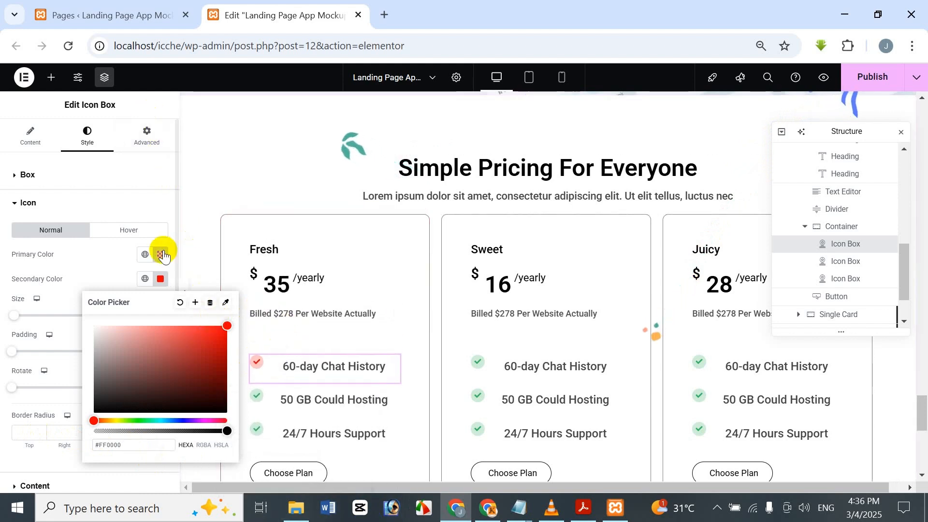
left_click(131, 102)
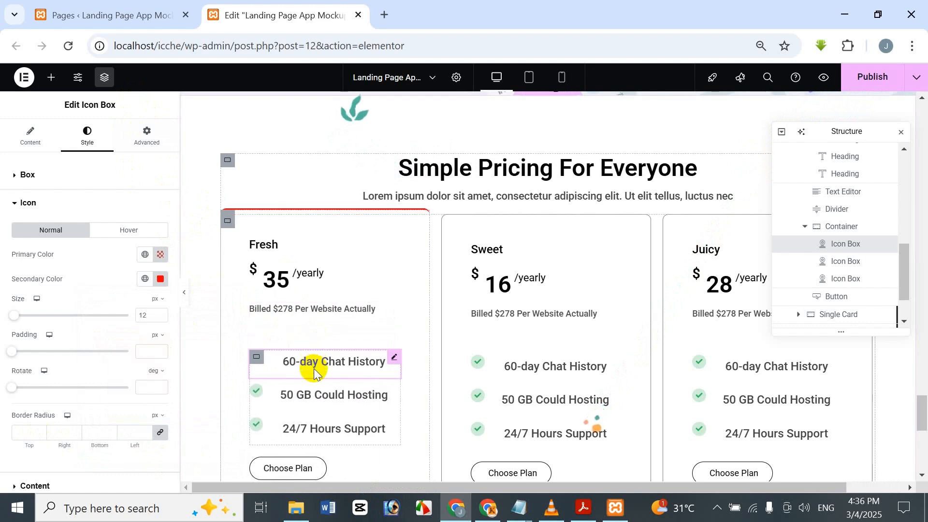
Step: Set the primary color of the "50 GB Could Hosting" icon in the Fresh card to translucent red, #FF00003B
left_click(252, 396)
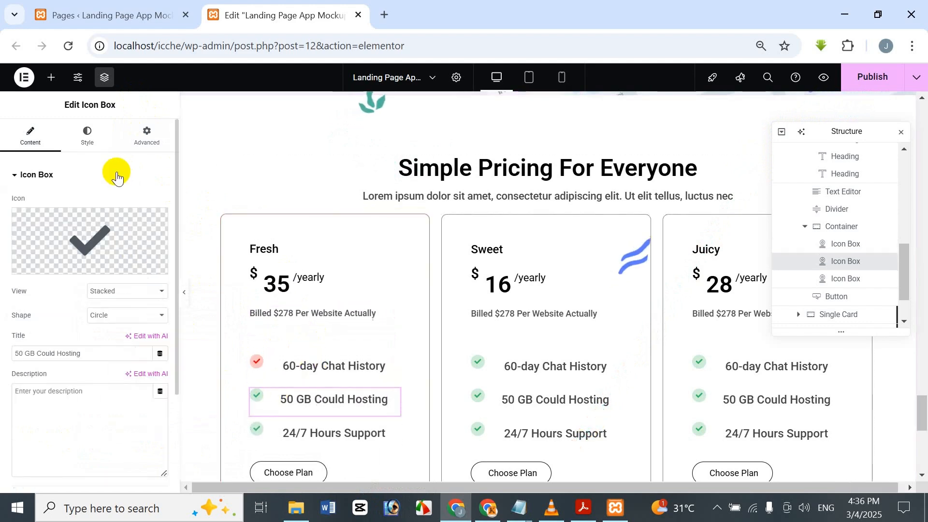
left_click(89, 135)
left_click(67, 375)
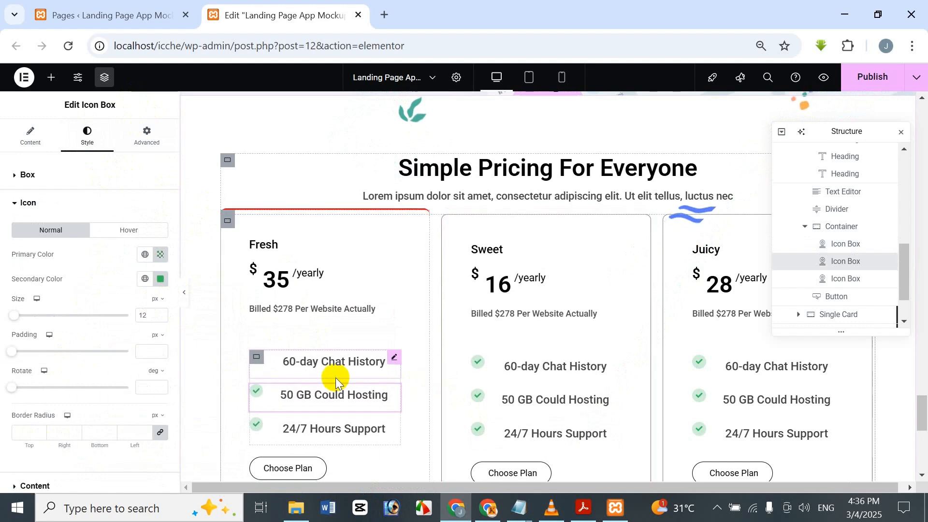
scroll(331, 372, "down", 2)
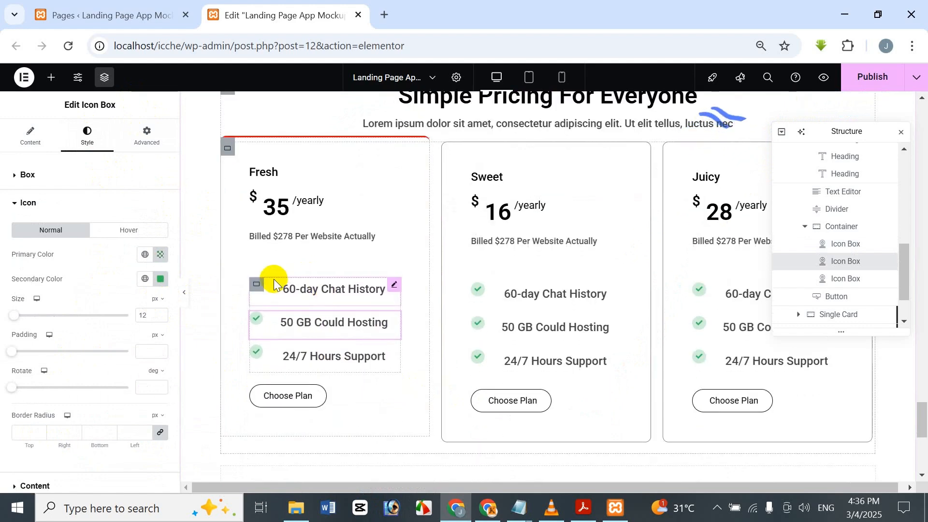
left_click(161, 255)
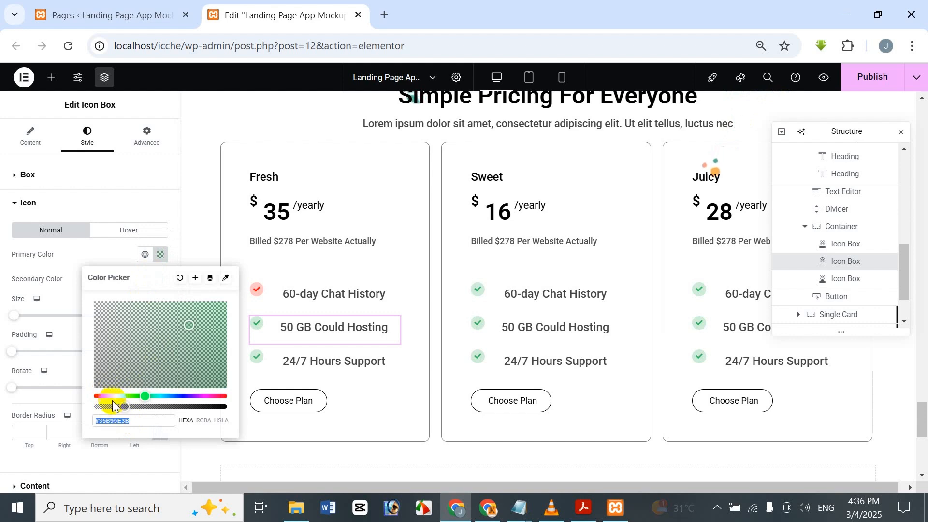
left_click_drag(105, 394, 89, 385)
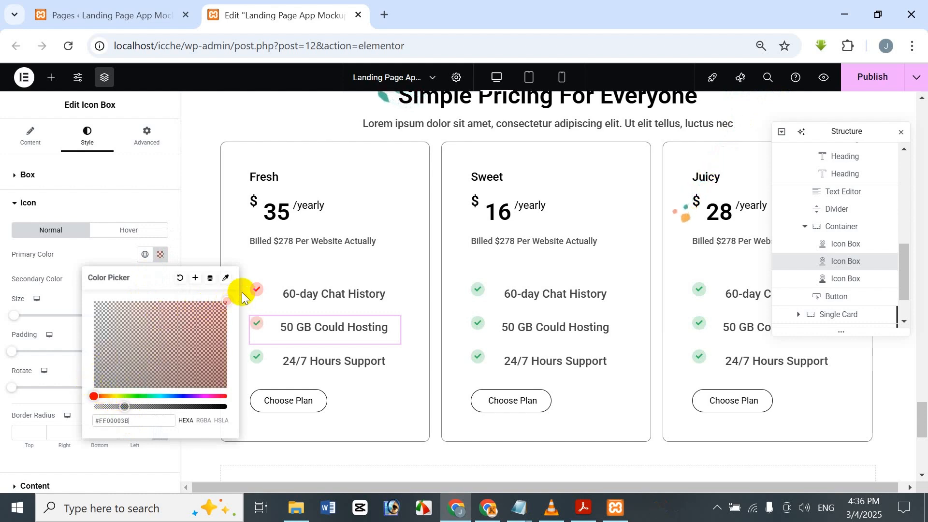
left_click_drag(242, 292, 141, 154)
left_click(145, 100)
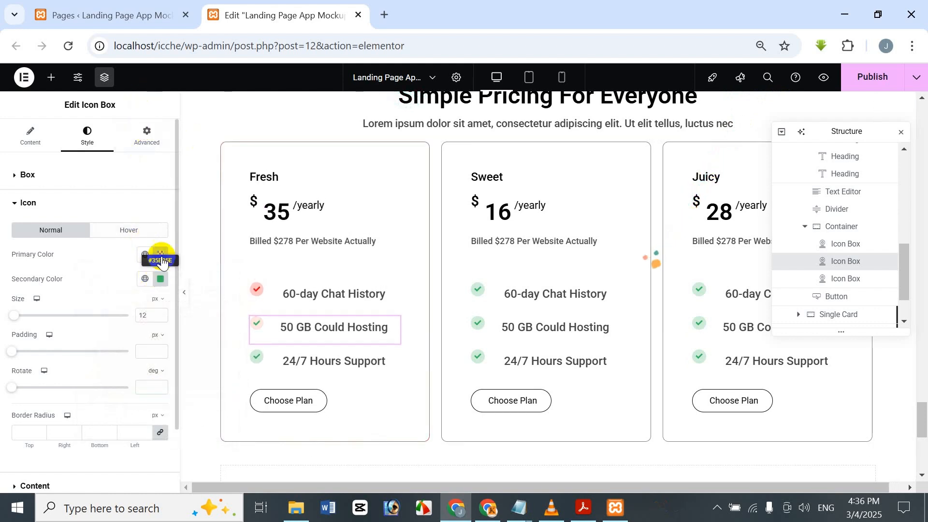
Step: Replace the "50 GB Could Hosting" icon's primary color with #FF0000 and lower its opacity to reach #FF00002B
left_click(161, 255)
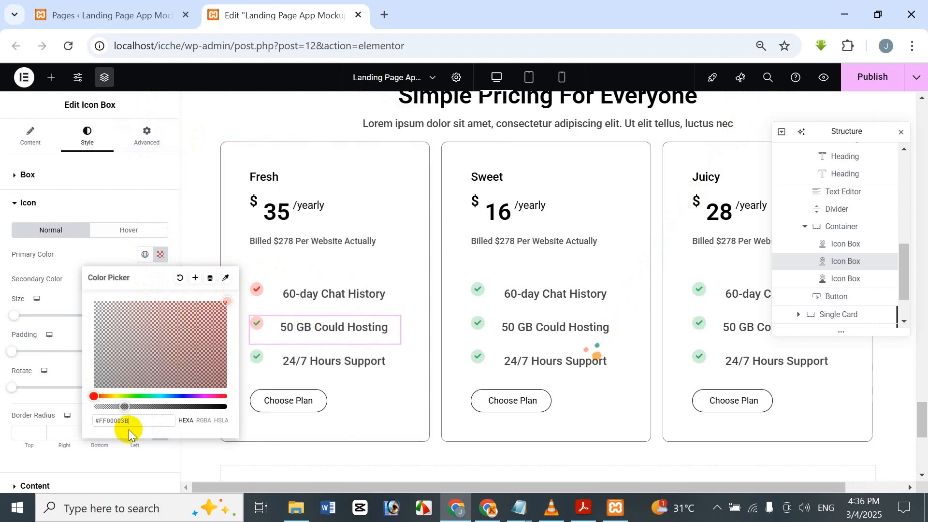
key("ctrl+v")
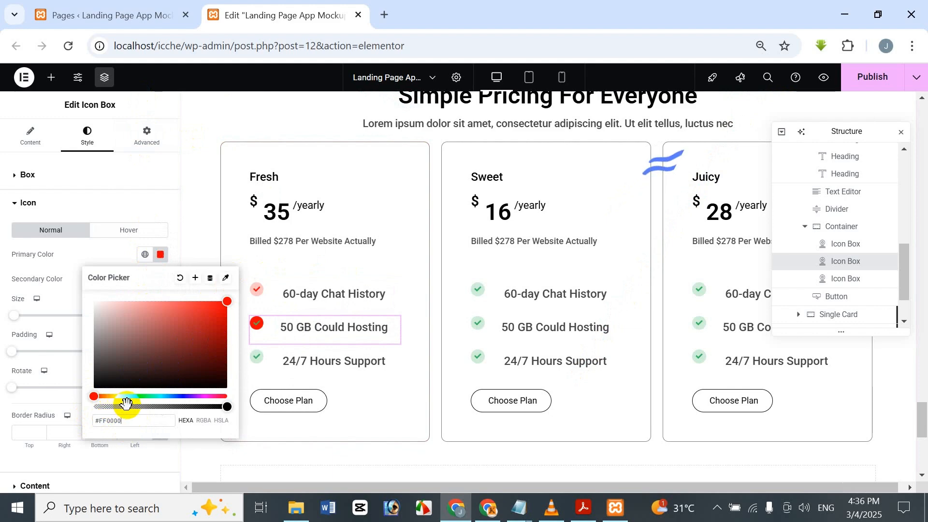
left_click_drag(126, 403, 107, 410)
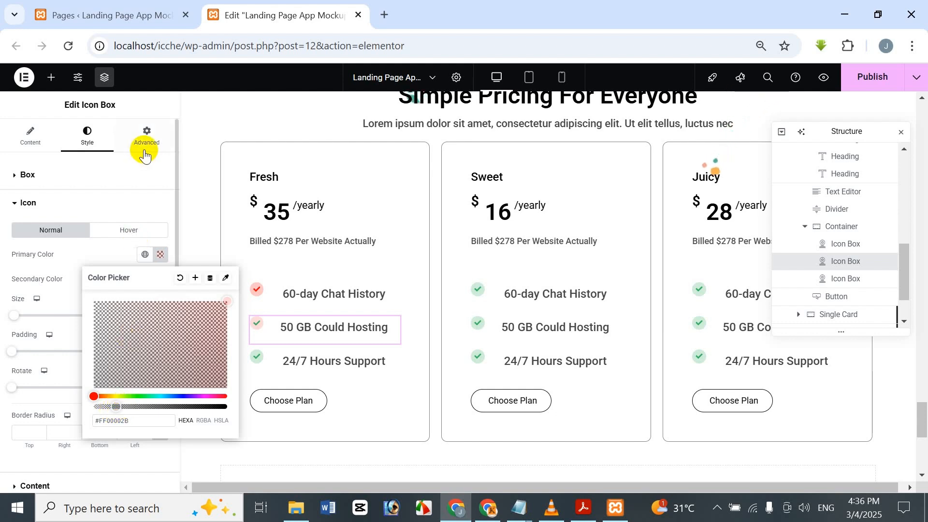
left_click(143, 103)
Step: Set the secondary color of the Fresh card's "50 GB Could Hosting" icon to #FF0000
left_click(161, 279)
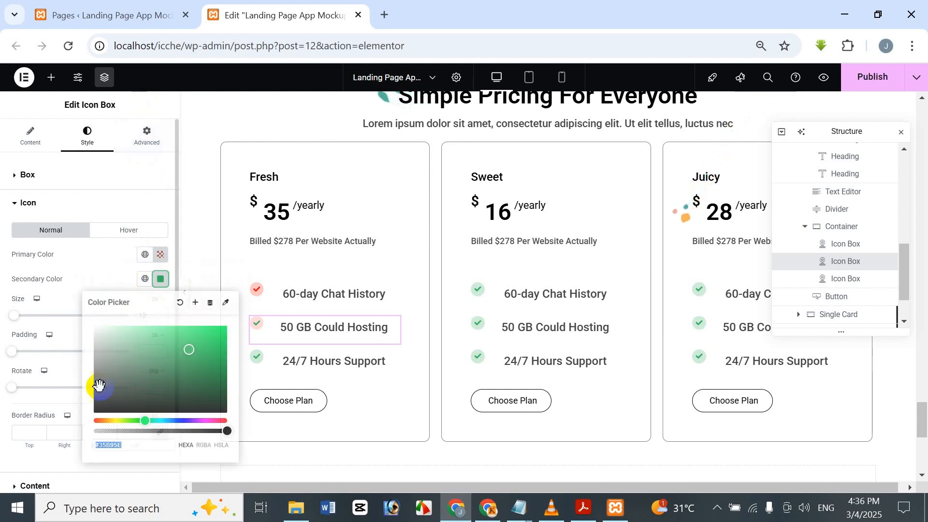
type("#FF0000")
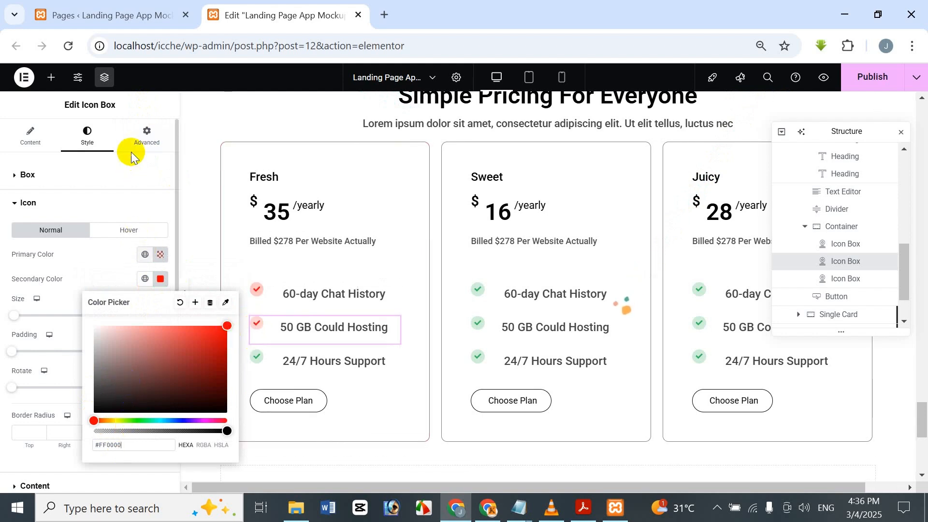
left_click(158, 103)
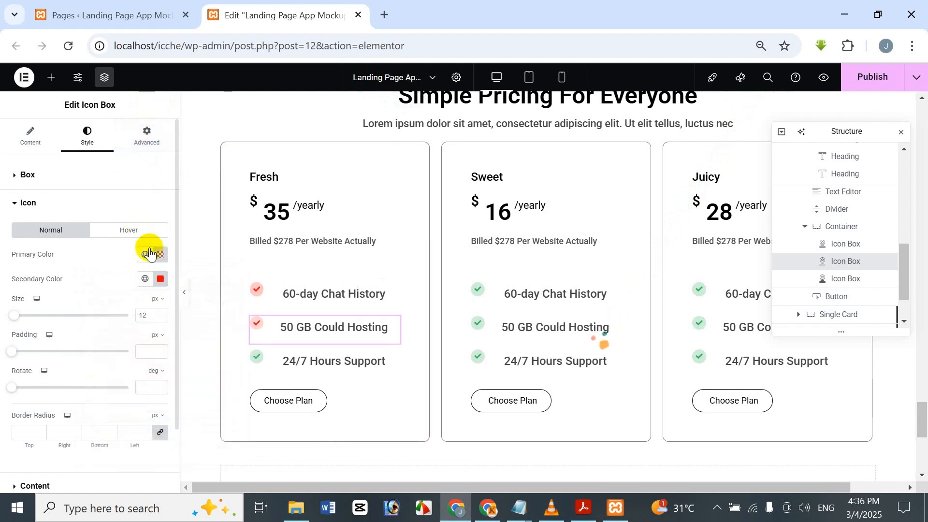
Step: Set the primary color of the "24/7 Hours Support" icon in the Fresh card to translucent red, #FF00003B
left_click(264, 359)
left_click(87, 137)
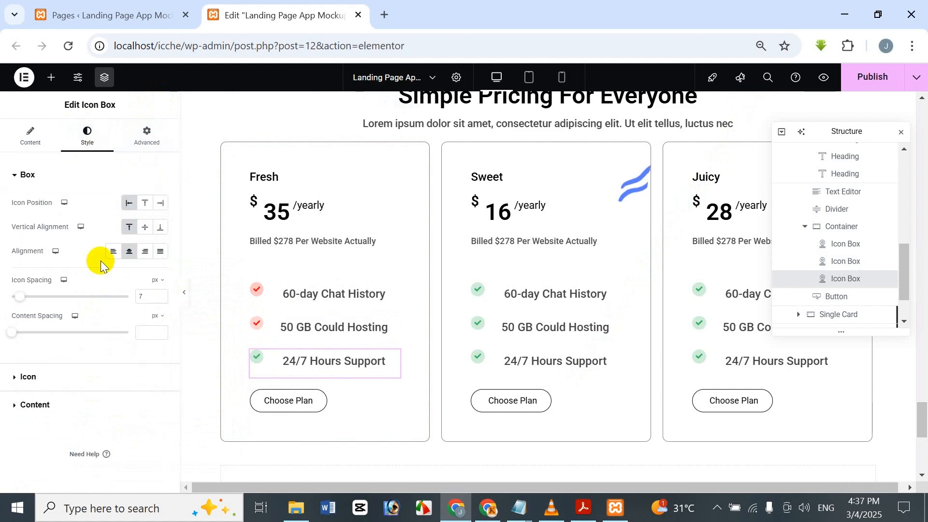
left_click(47, 385)
left_click(160, 254)
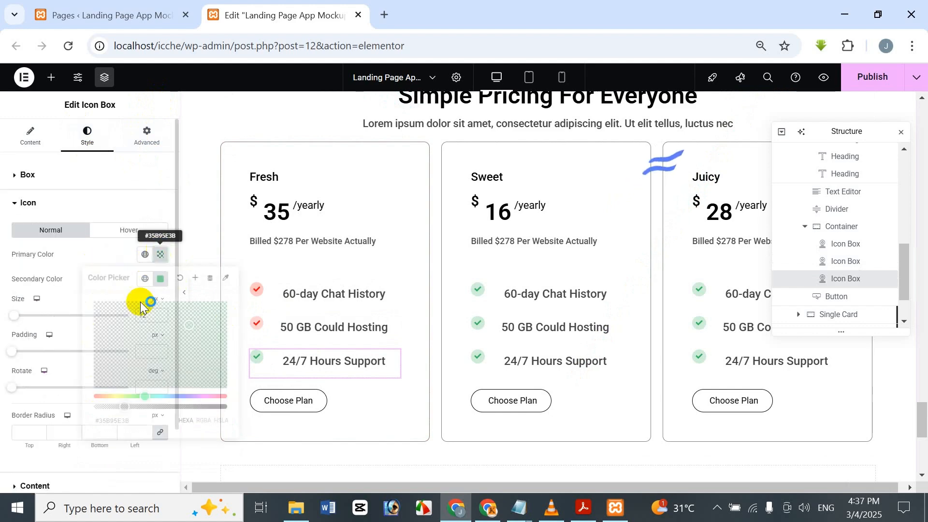
mouse_move(119, 402)
left_mouse_down()
mouse_move(87, 405)
mouse_move(81, 396)
left_mouse_up()
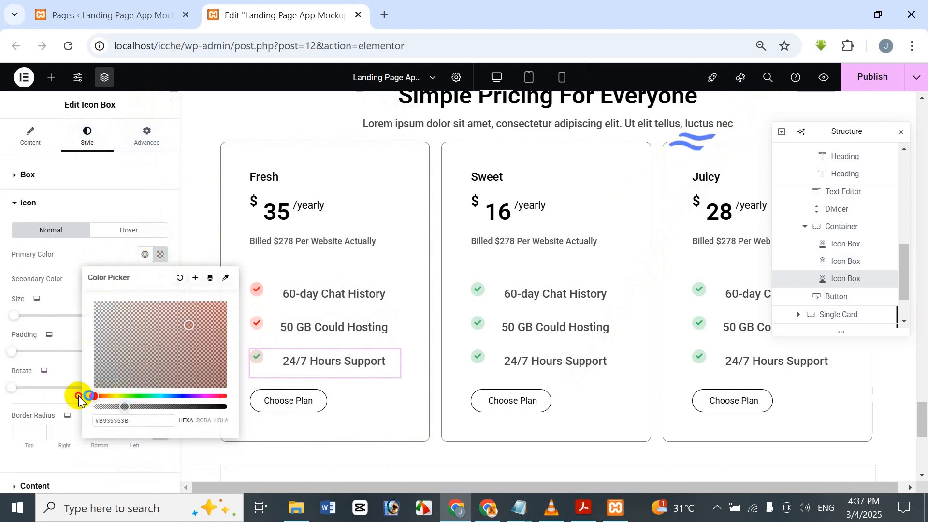
left_click_drag(214, 311, 229, 284)
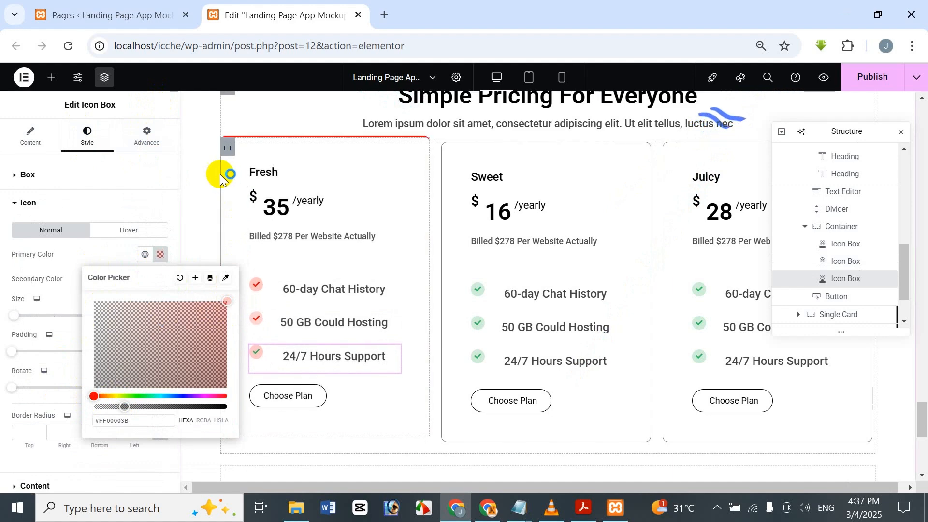
left_click(155, 100)
Step: Set the secondary color of the Fresh card's "24/7 Hours Support" icon to #FF0000
left_click(162, 279)
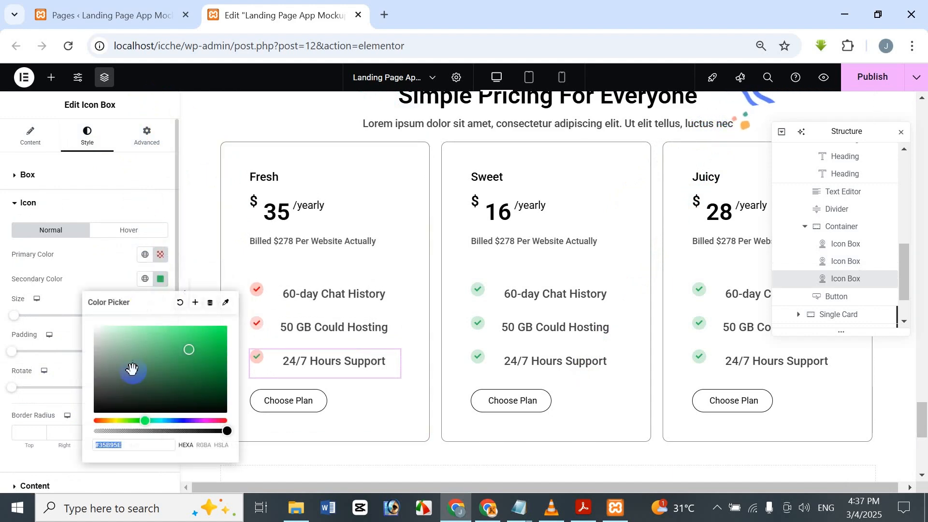
type("#FF0000")
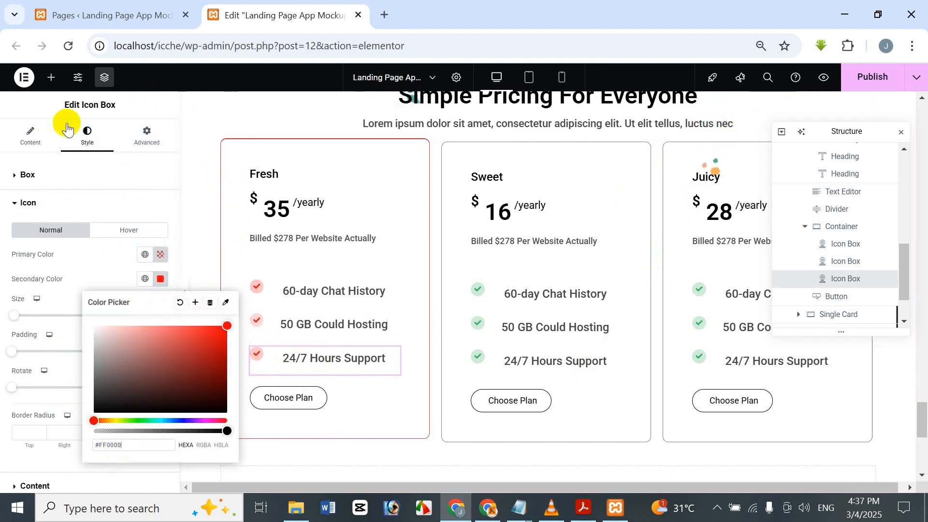
left_click(151, 111)
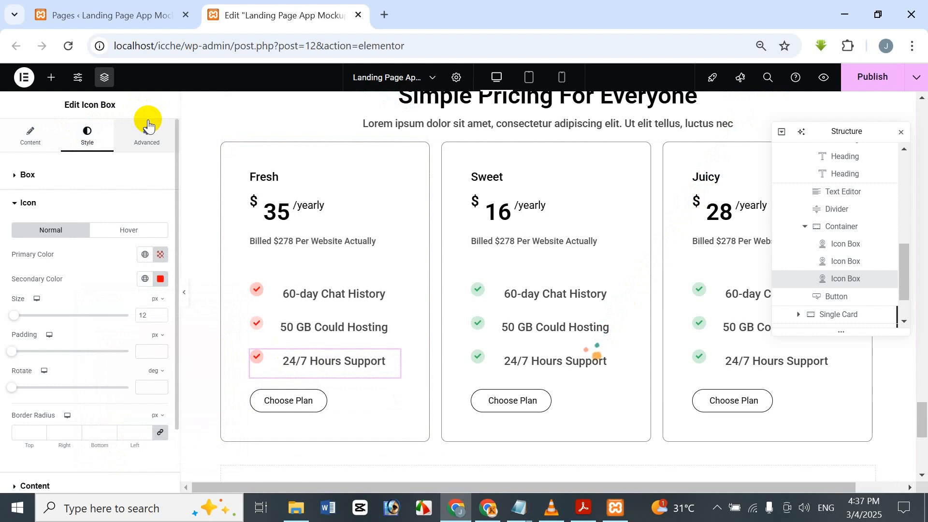
Step: Set the normal text color of the Fresh card's "Choose Plan" button to near-white, #FFFCFC
left_click(301, 399)
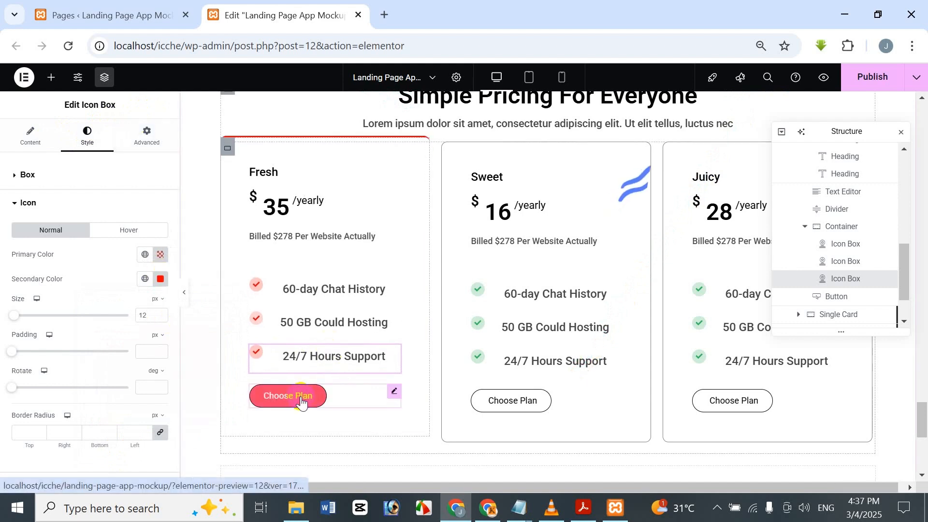
left_click(109, 124)
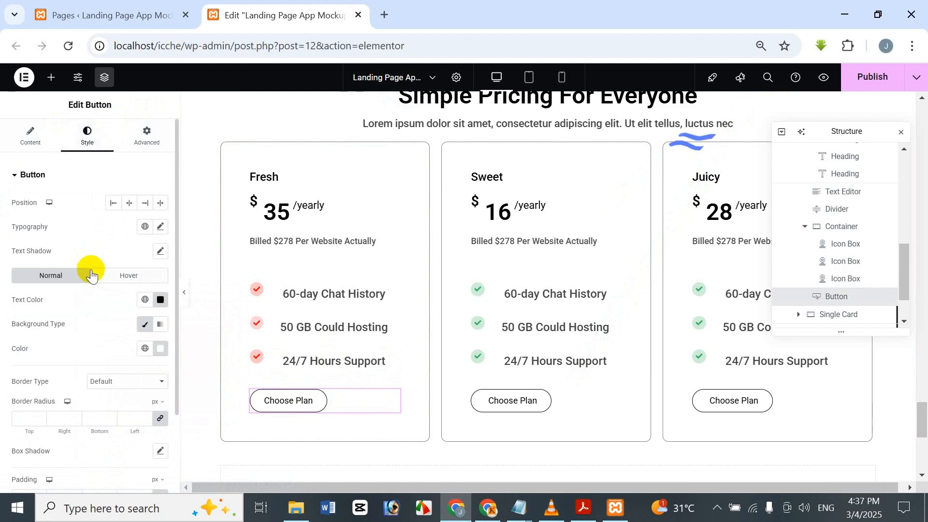
scroll(90, 270, "down", 3)
scroll(90, 271, "up", 3)
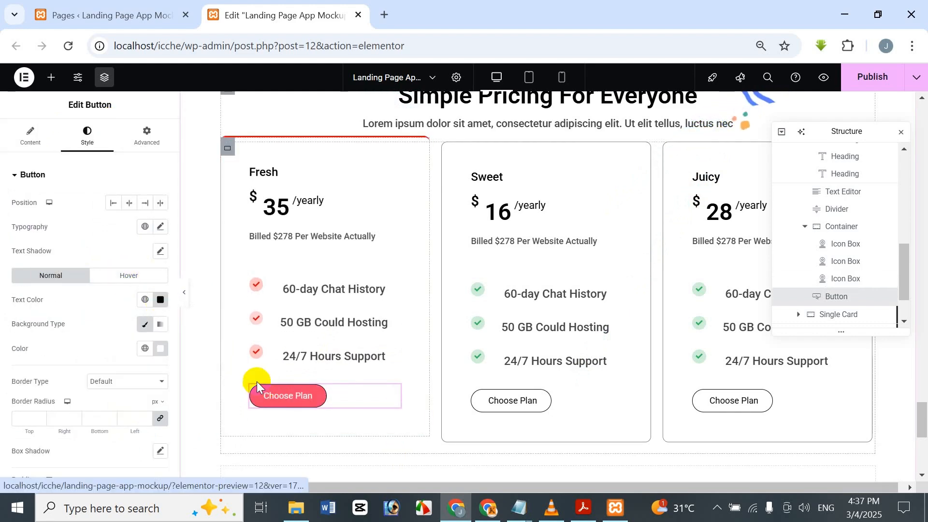
left_click(159, 304)
left_click_drag(156, 352, 231, 340)
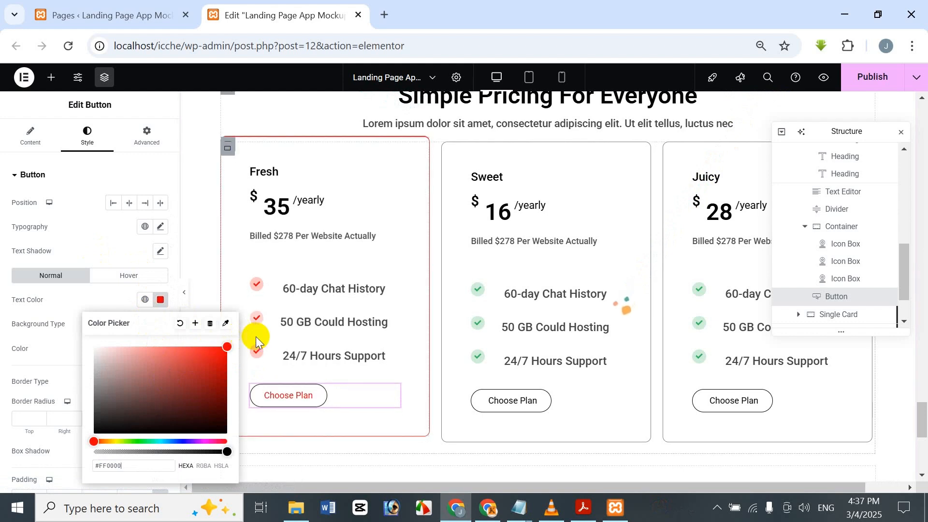
left_click_drag(162, 366, 89, 348)
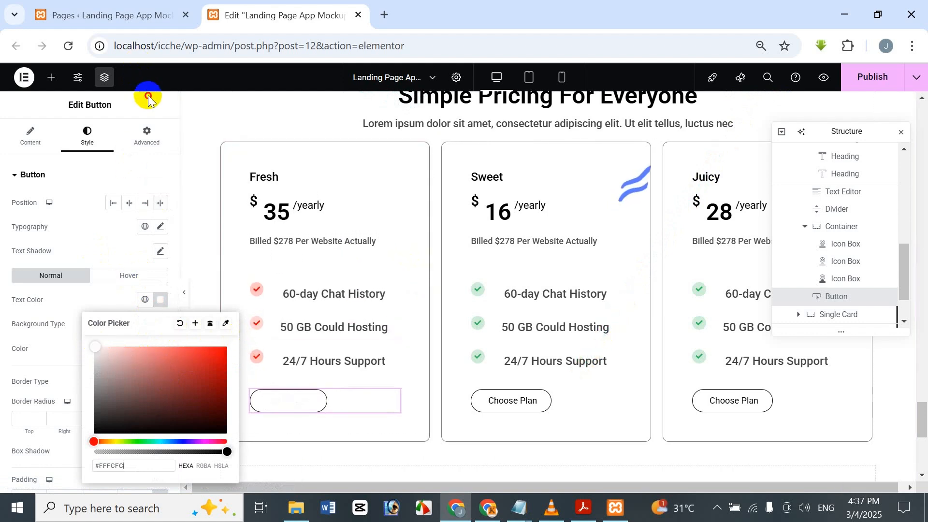
Step: Give the Fresh card's "Choose Plan" button a red normal background color, #FE0505
left_click(152, 300)
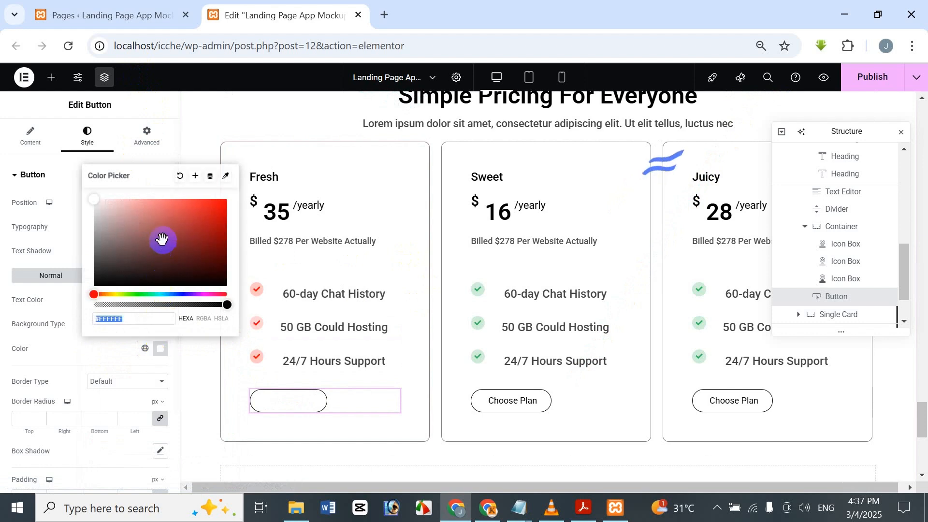
left_click_drag(159, 242, 234, 199)
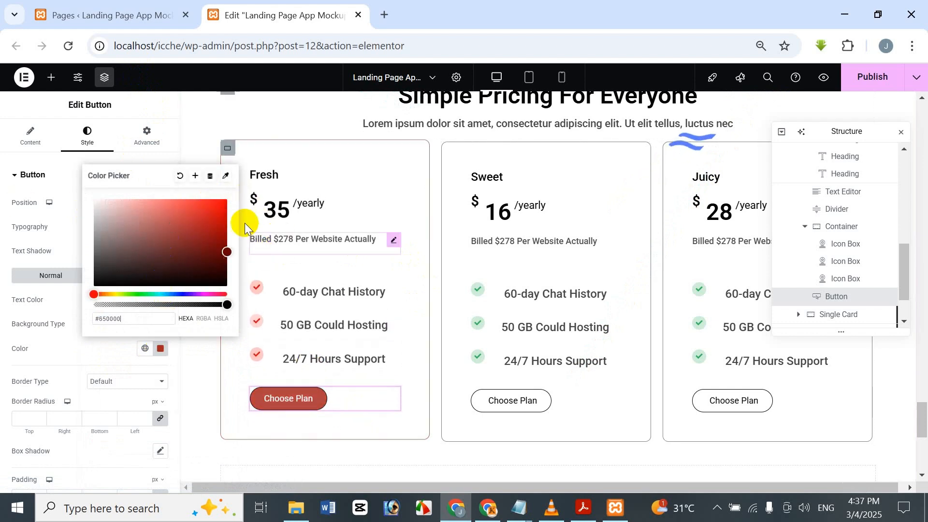
left_click(224, 198)
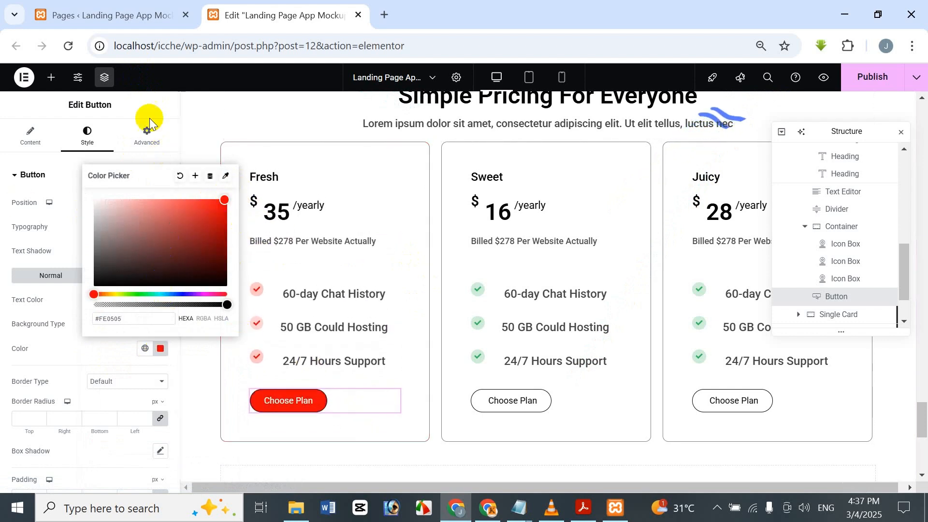
left_click(164, 106)
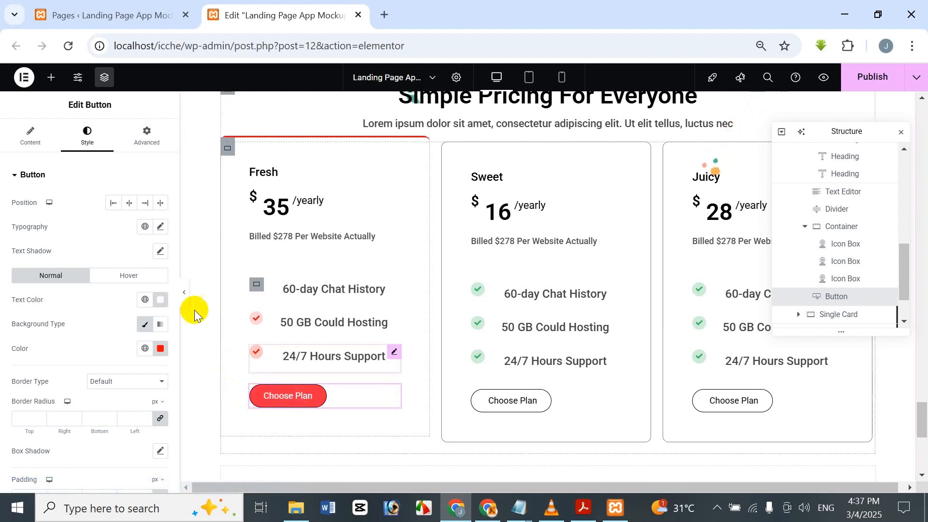
Step: Set the hover text color of the Fresh card's "Choose Plan" button to blue, #1C00FF, and copy its hex code
left_click(137, 278)
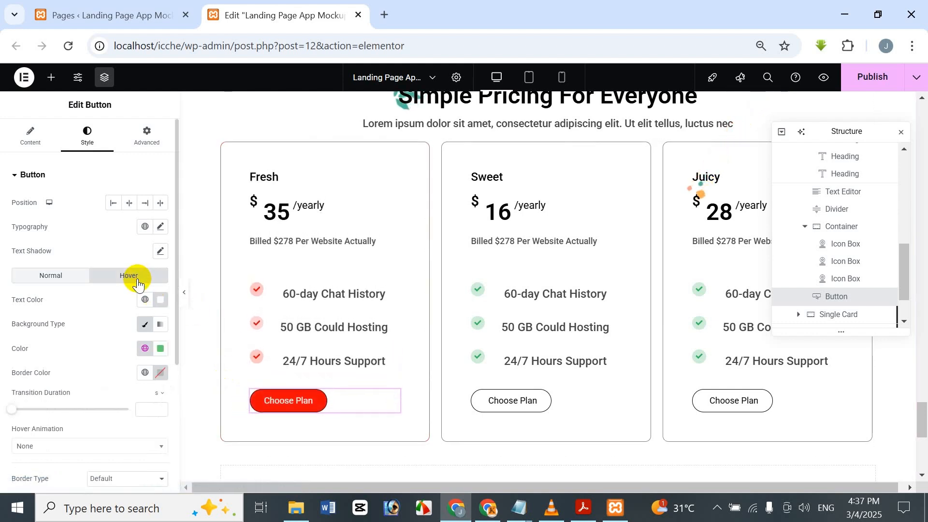
left_click(161, 301)
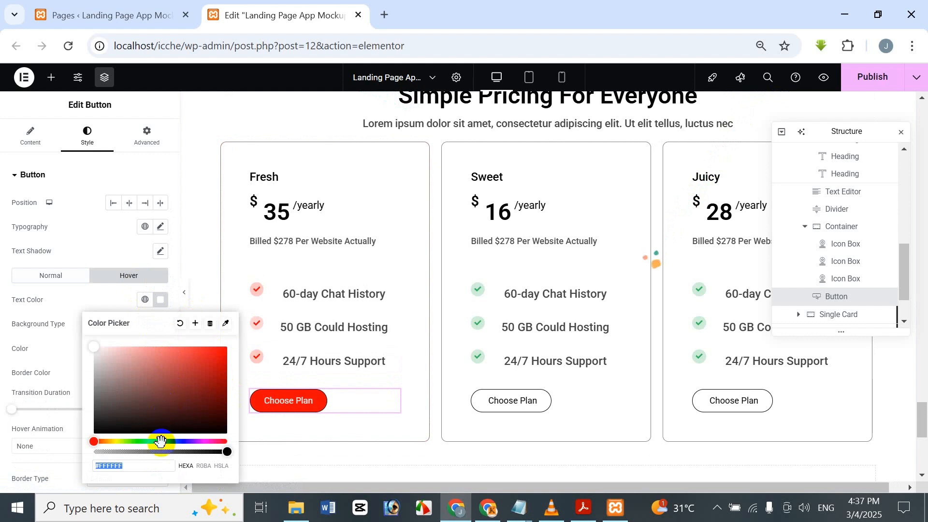
left_click_drag(182, 441, 184, 440)
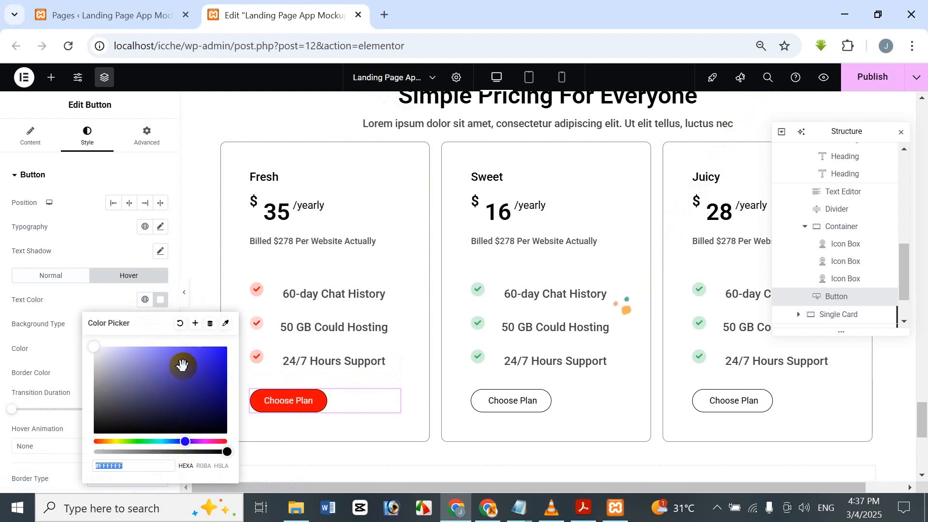
left_click_drag(225, 339, 239, 336)
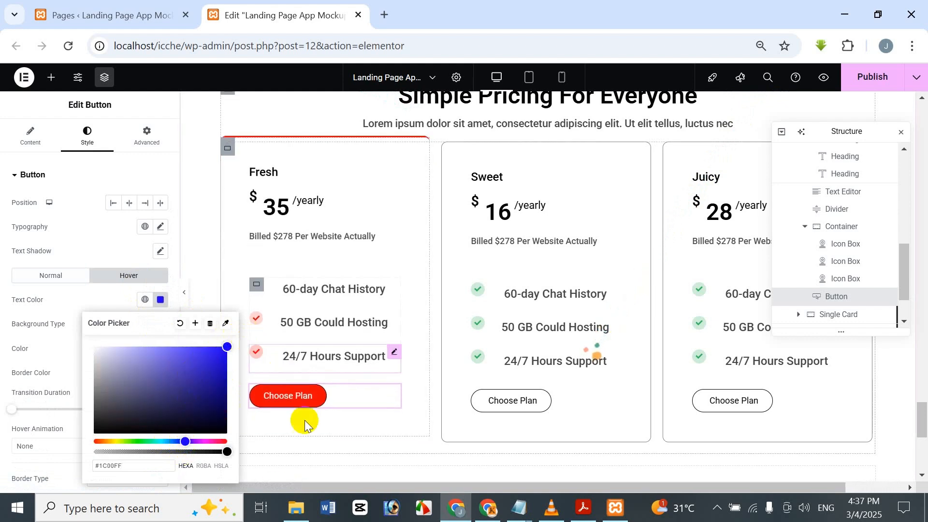
left_click_drag(125, 473, 84, 465)
key("ctrl+c")
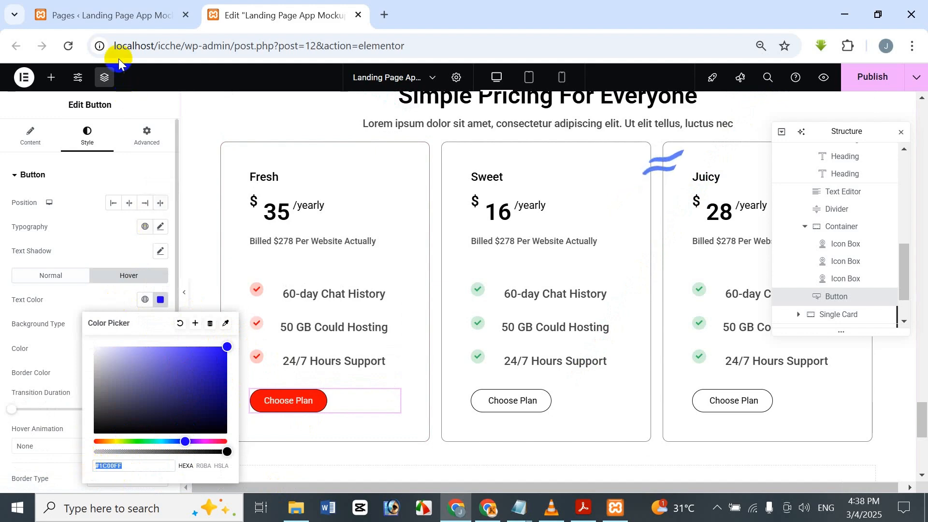
left_click(144, 106)
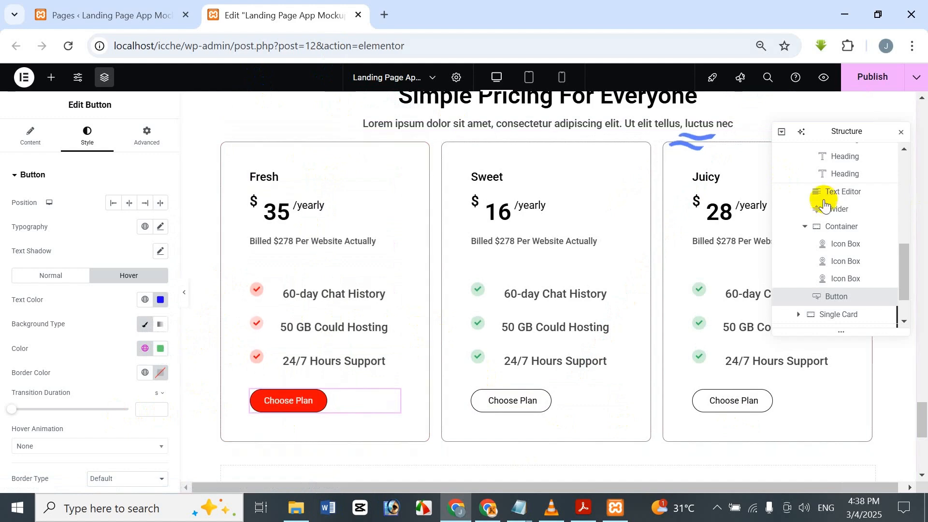
Step: Unlink the Sweet card container's normal border widths and set the top to 3 px and the right, bottom and left to 0
scroll(805, 203, "up", 5)
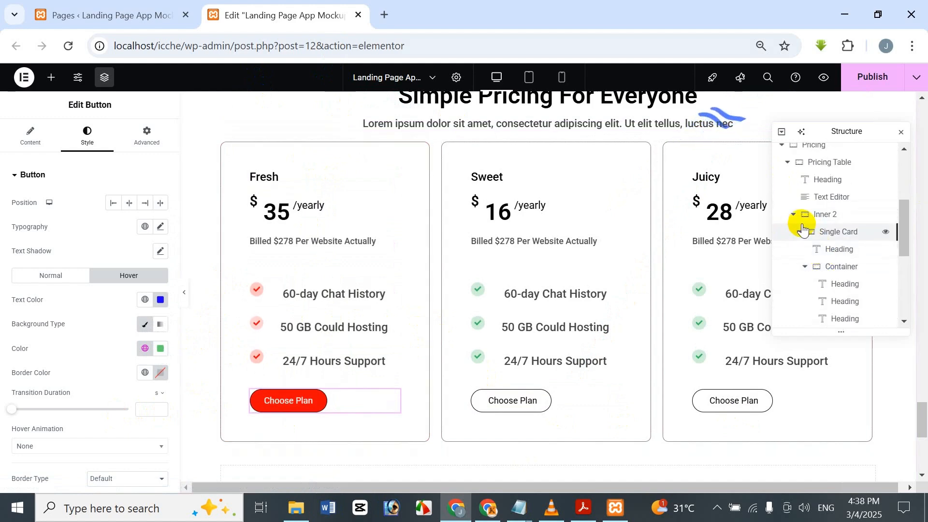
left_click(804, 230)
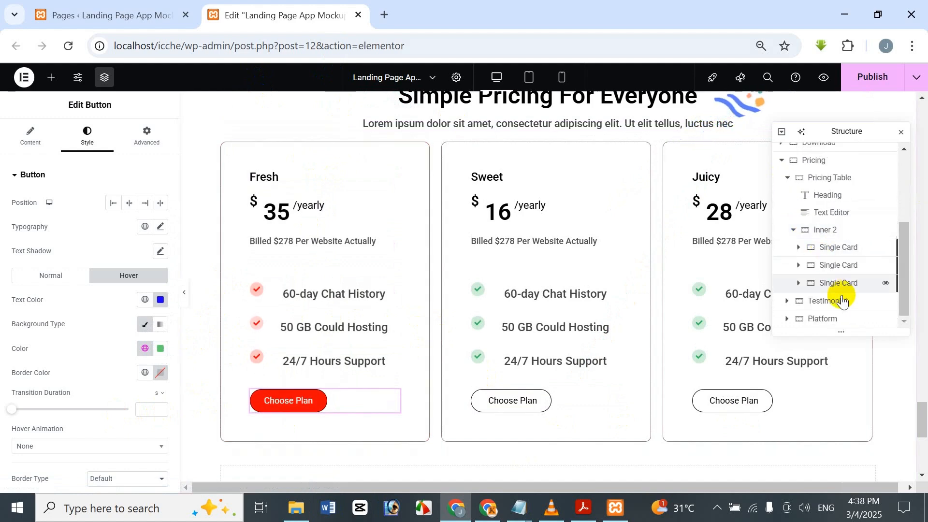
left_click(806, 268)
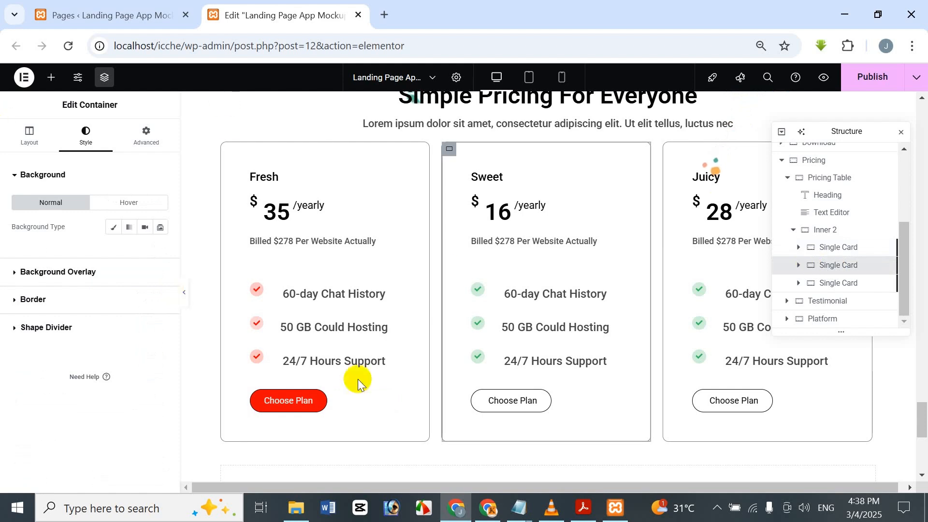
left_click(67, 302)
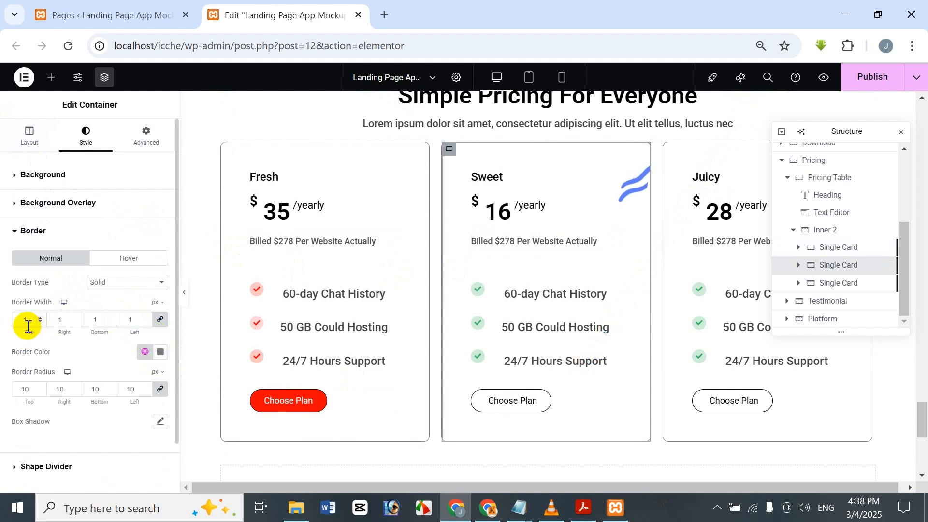
left_click(161, 322)
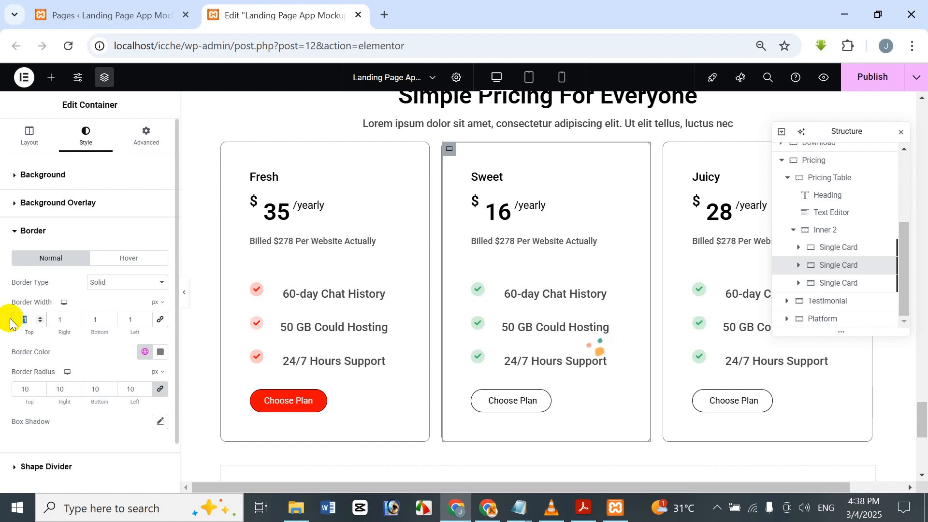
type("3")
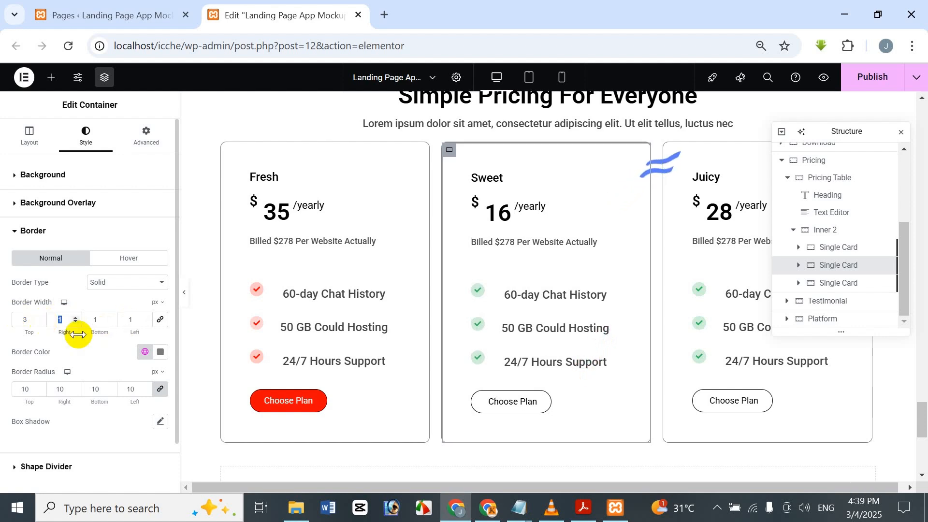
type("0")
key("Tab")
type("0")
key("Tab")
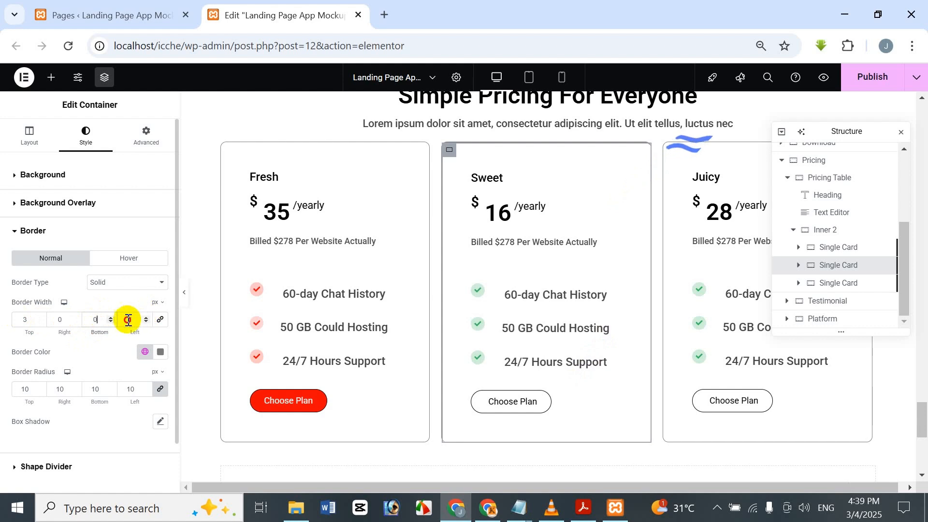
type("0")
Step: Set the Sweet card's normal border color to the copied blue, #1C00FF
left_click(160, 352)
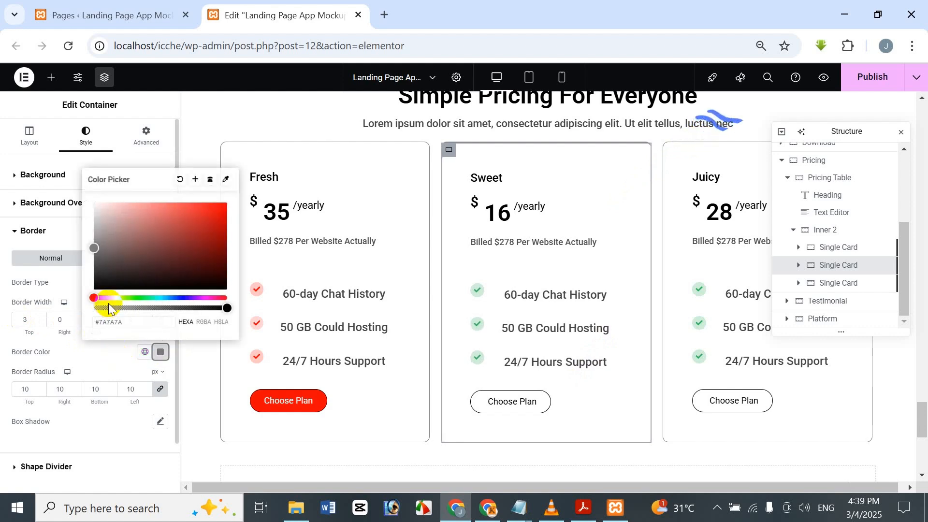
left_click_drag(123, 318, 83, 332)
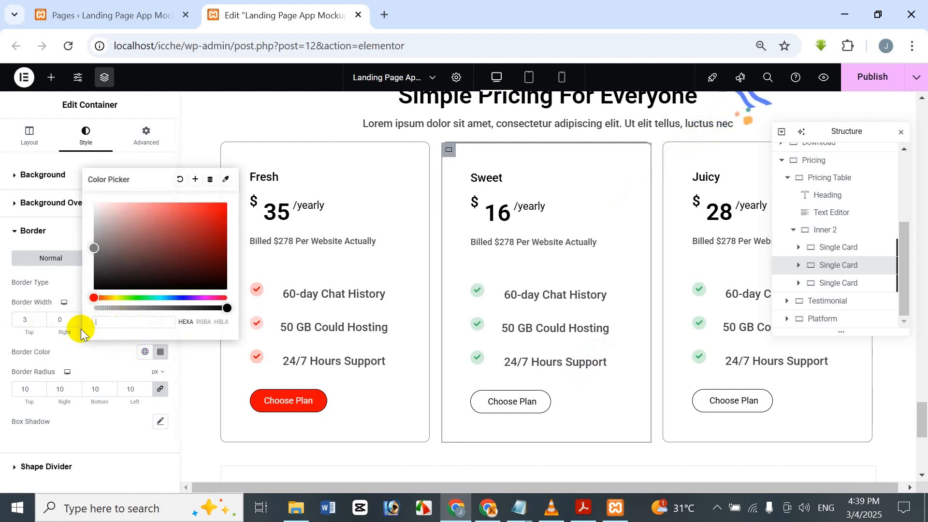
key("ctrl+v")
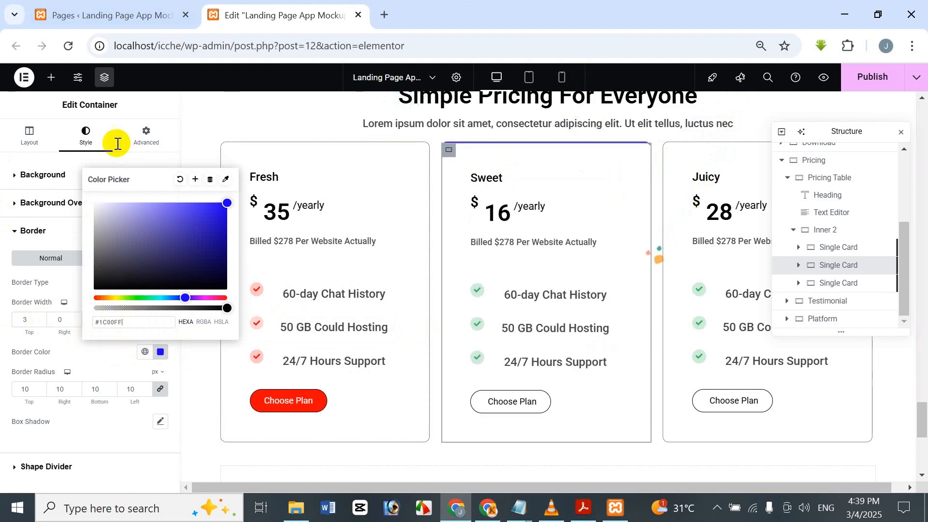
left_click(163, 102)
Step: Set the Sweet card's hover border color to #1C00FF
left_click(128, 257)
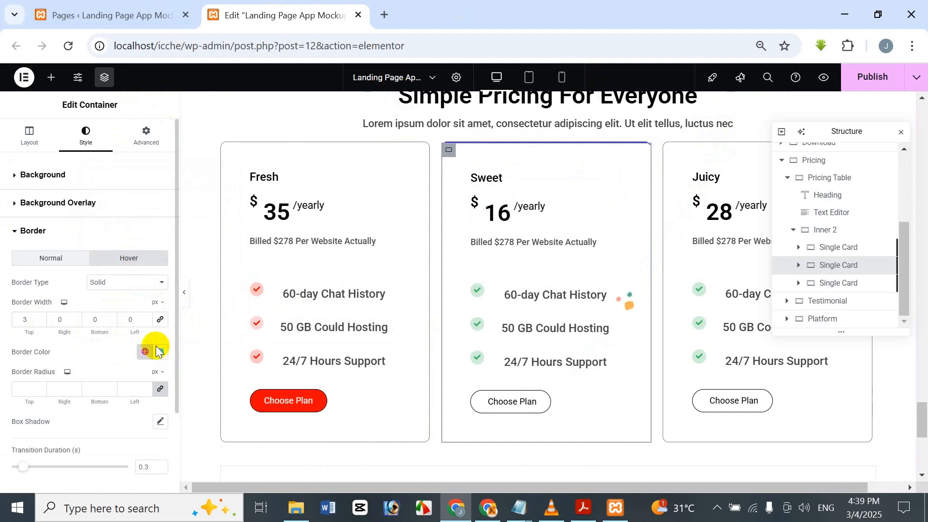
left_click(160, 358)
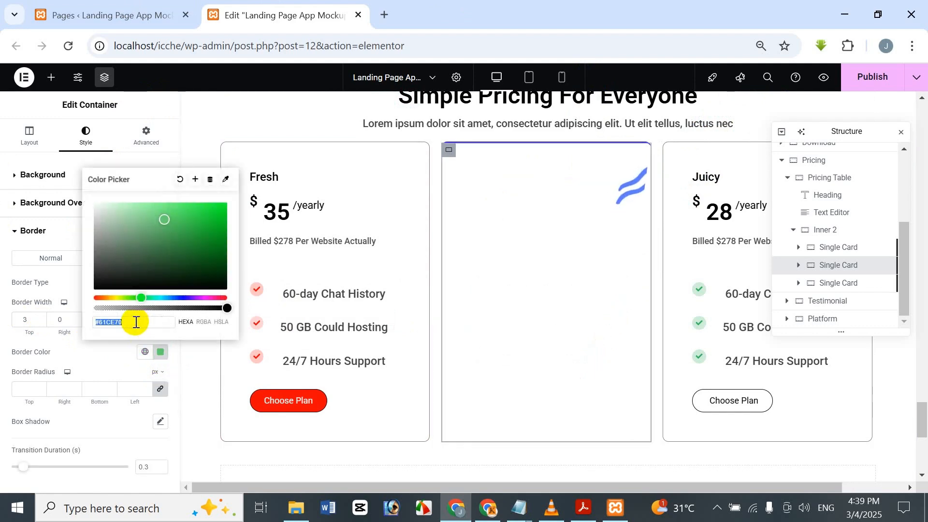
key("ctrl+v")
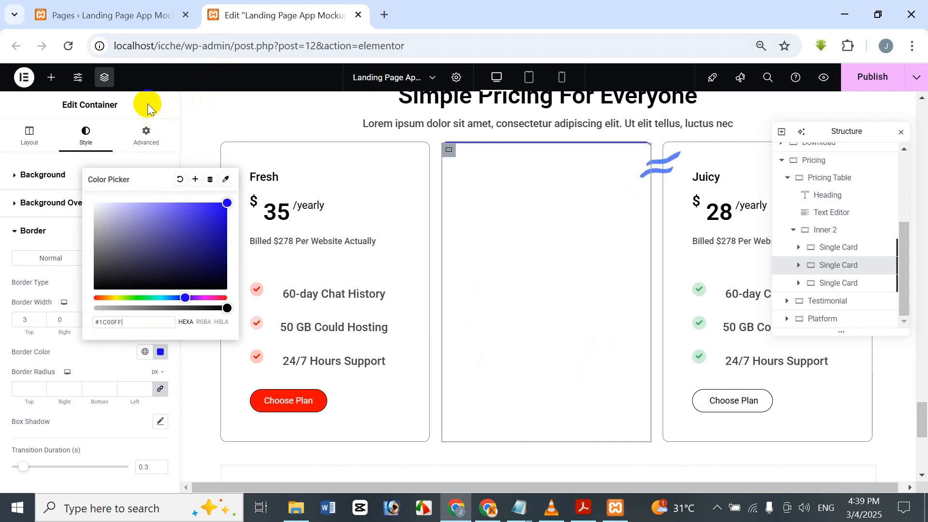
Step: Set the Sweet card's "60-day Chat History" icon to primary color #1C00FF42 and secondary color #1C00FF
left_click(148, 107)
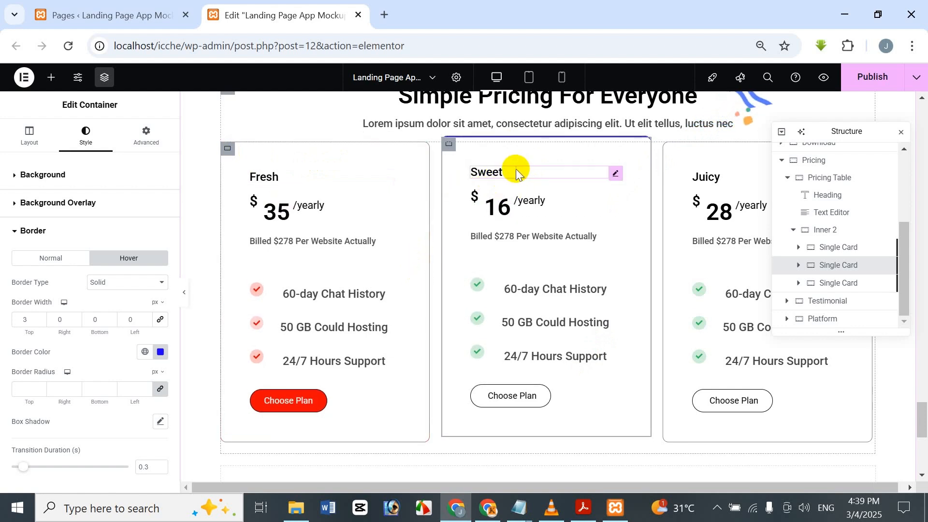
left_click(530, 290)
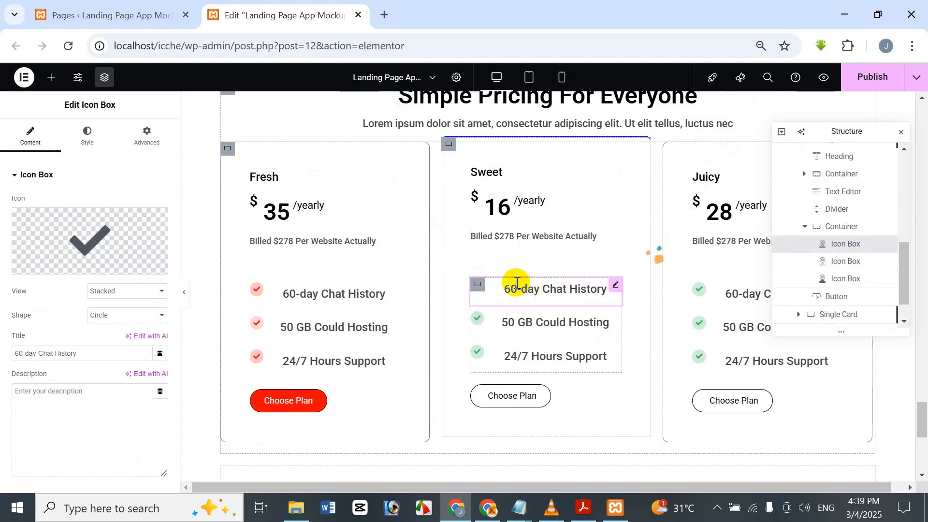
left_click(87, 135)
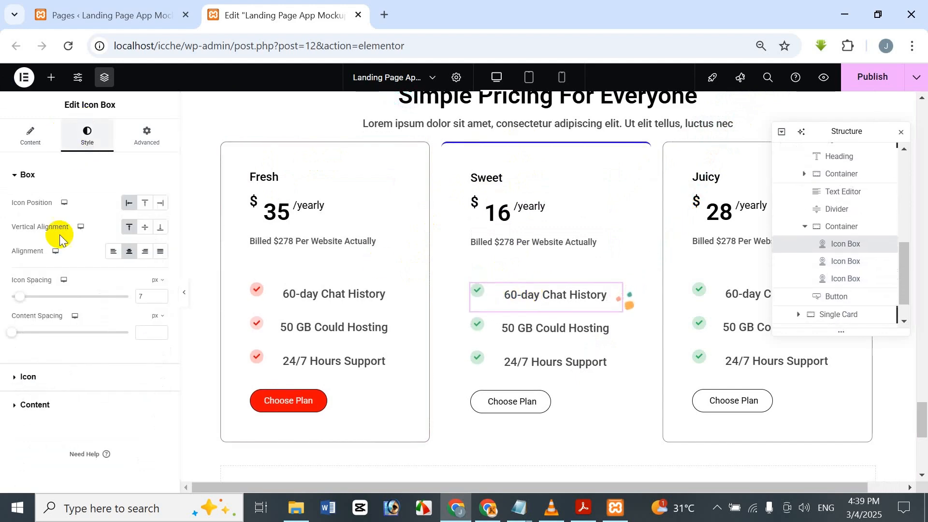
left_click(50, 372)
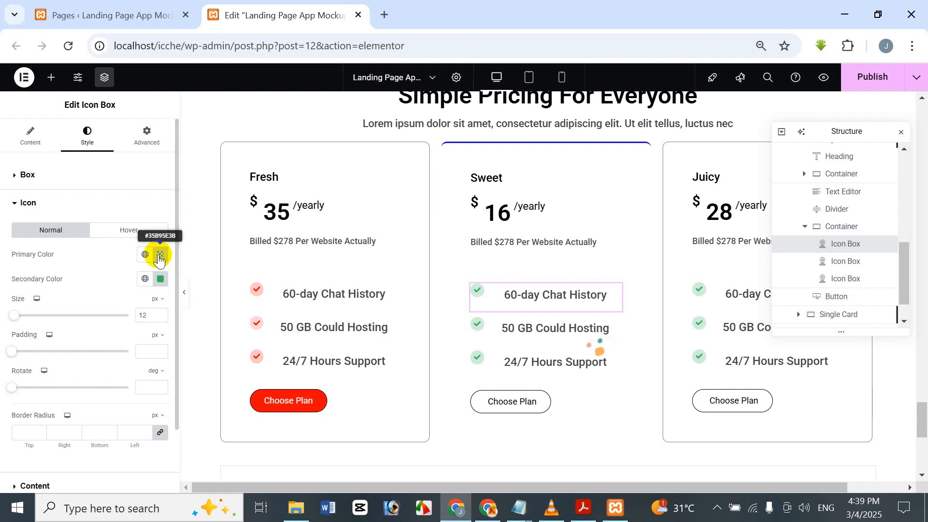
left_click(160, 254)
key("ctrl+v")
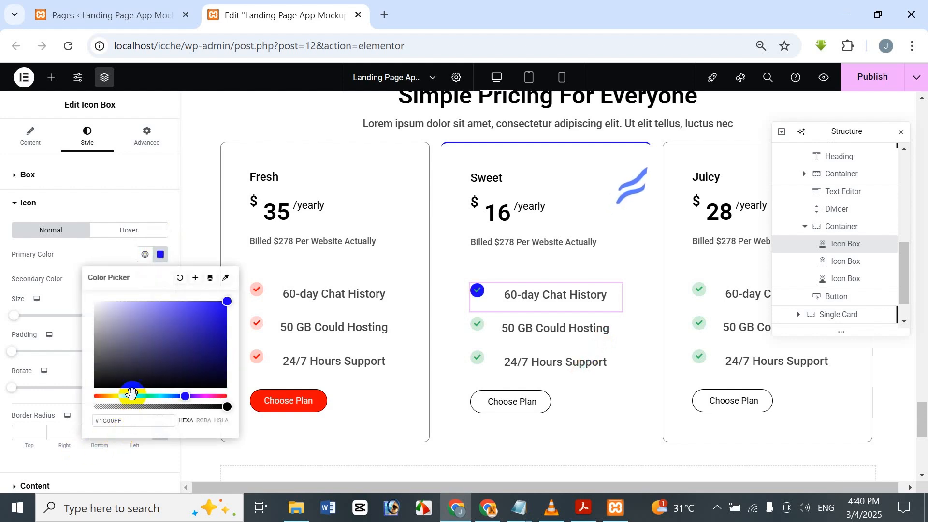
type("42")
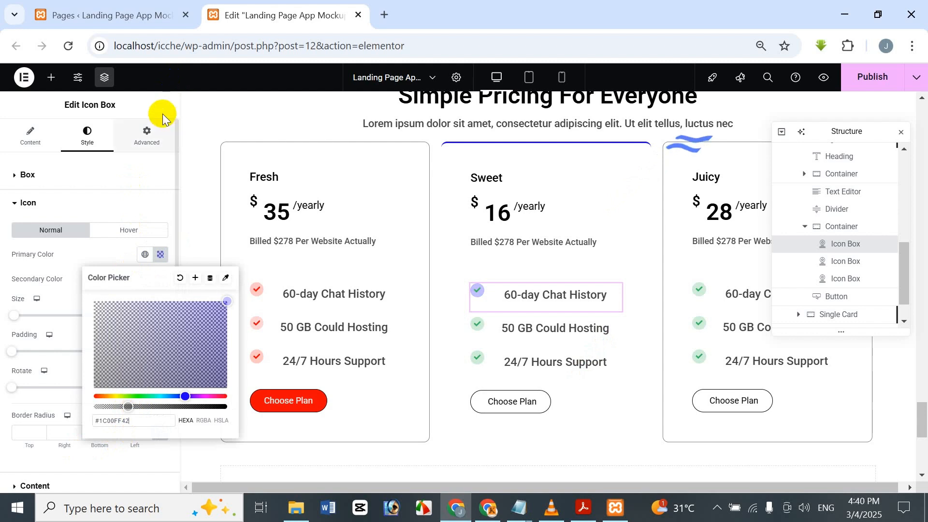
left_click(157, 255)
left_click(161, 280)
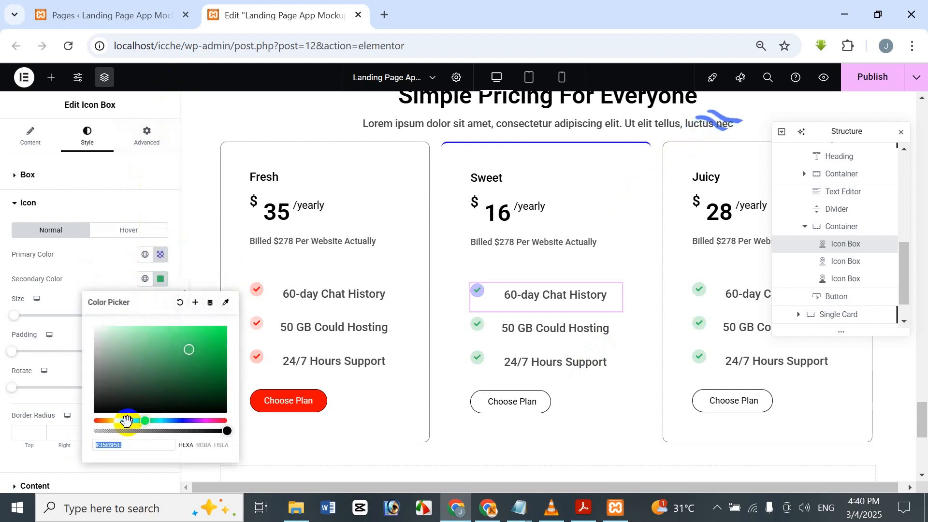
type("#1C00FF")
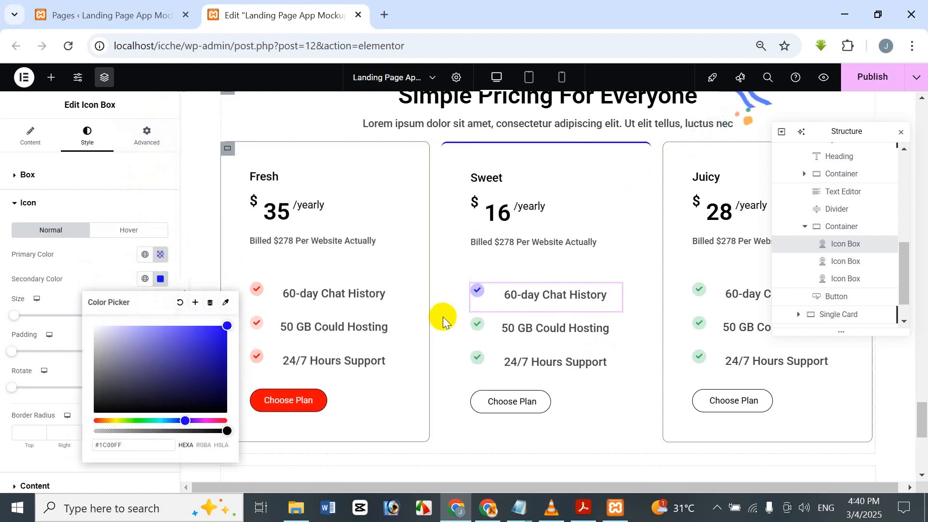
Step: Set the Sweet card's "50 GB Could Hosting" icon to a translucent #1C00FF primary color and a solid #1C00FF secondary color
left_click(488, 325)
left_click(87, 136)
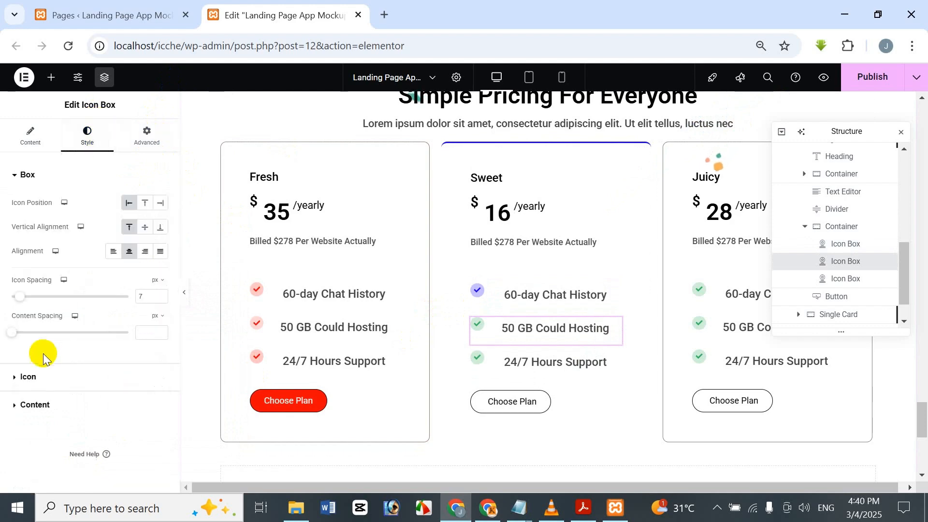
left_click(73, 378)
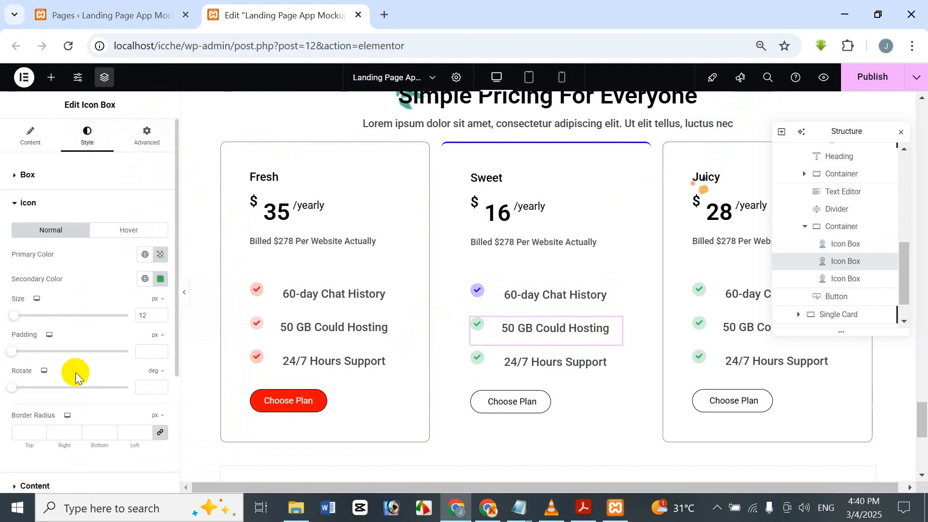
left_click(166, 255)
type("#1C00FF")
left_click(117, 405)
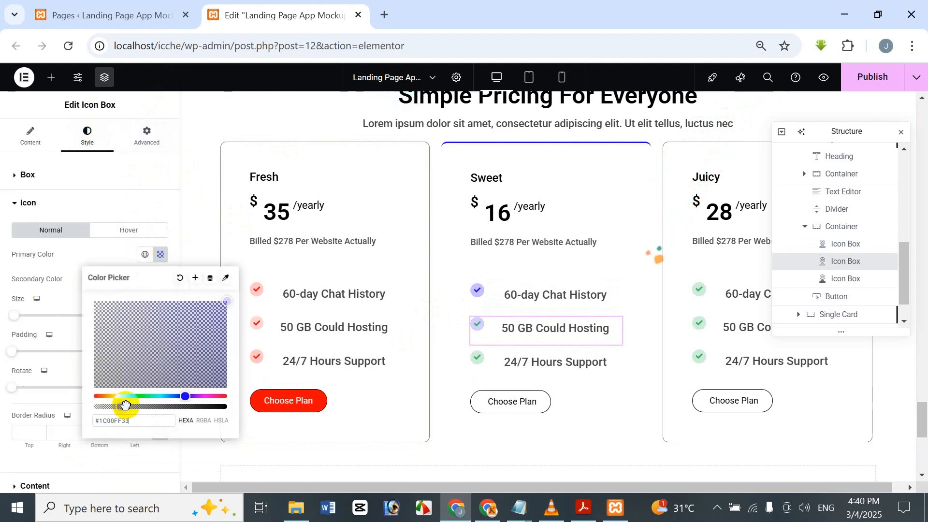
left_click_drag(125, 406, 130, 396)
left_click(144, 77)
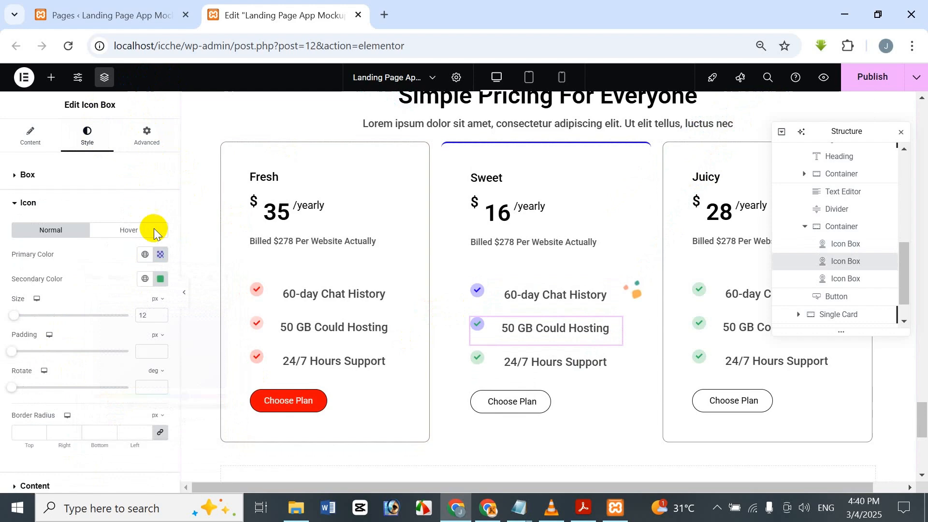
left_click(160, 279)
type("#1C00FF")
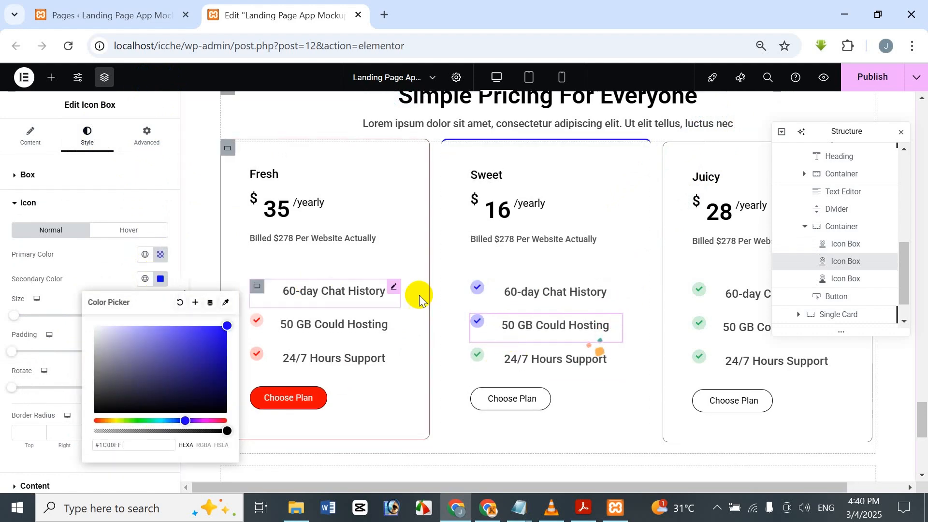
Step: Set the Sweet card's "24/7 Hours Support" icon to primary color #1C00FF38 and secondary color #1C00FF
left_click(491, 349)
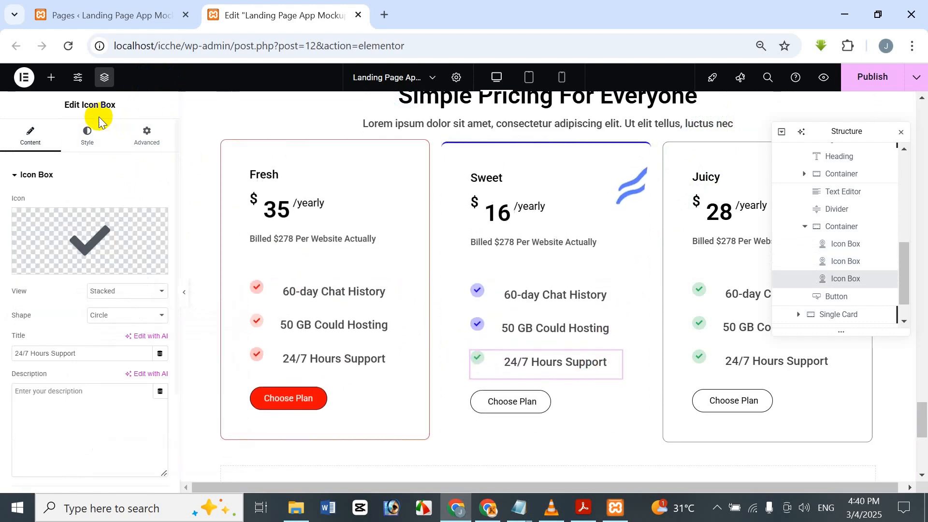
left_click(87, 136)
left_click(87, 380)
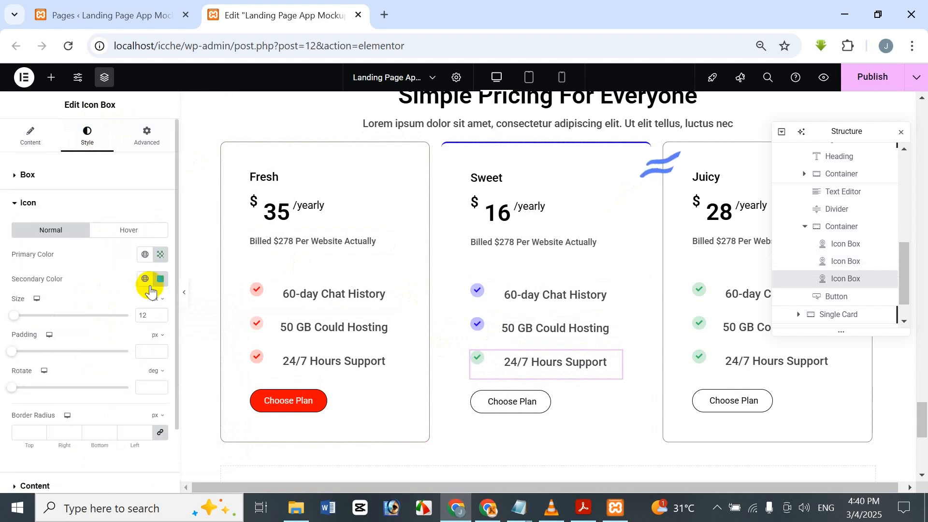
left_click(160, 254)
type("#1C00FF")
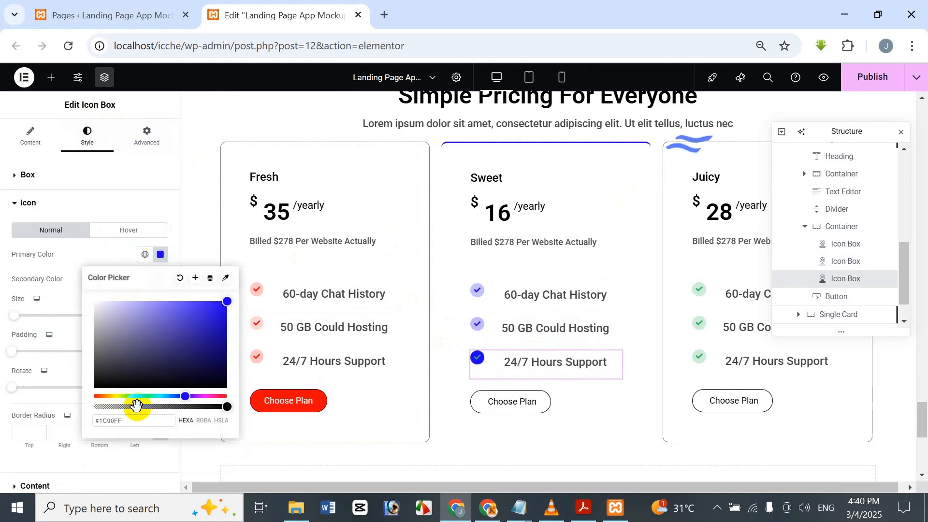
left_click(124, 405)
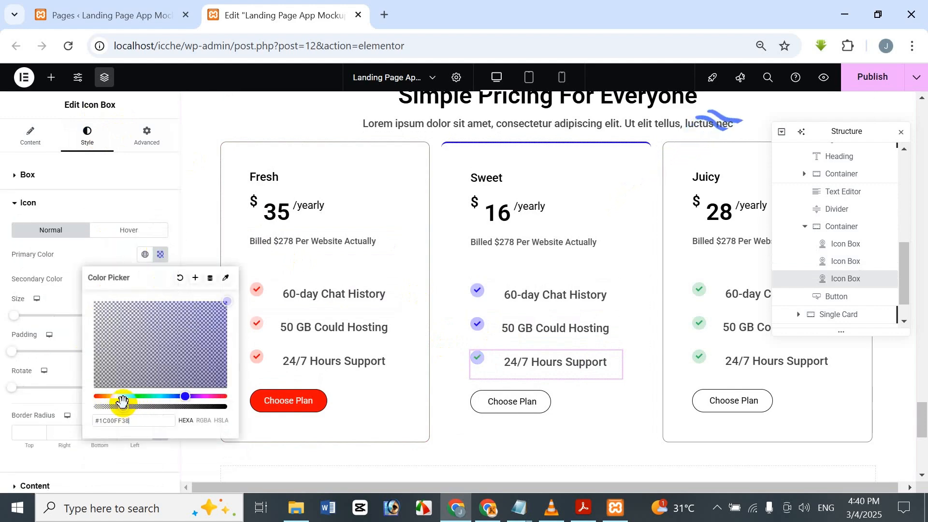
left_click(147, 100)
left_click(161, 279)
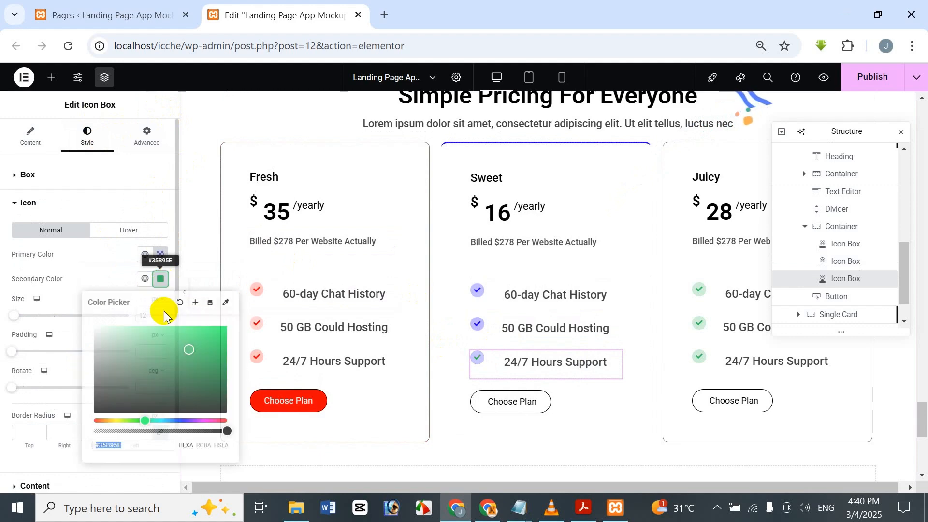
key("ctrl+v")
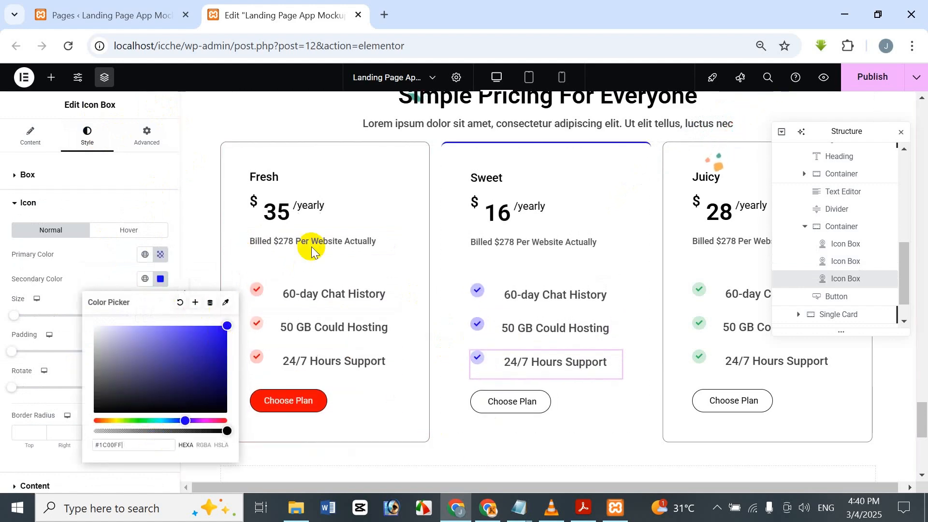
Step: Give the Sweet card's "Choose Plan" button white text and a #1C00FF background in its normal state
left_click(545, 394)
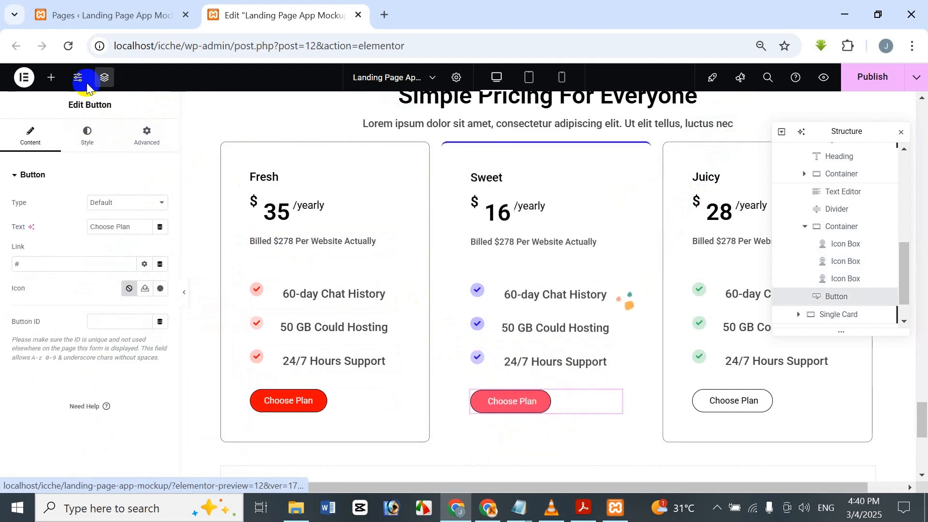
left_click(87, 132)
scroll(87, 296, "down", 2)
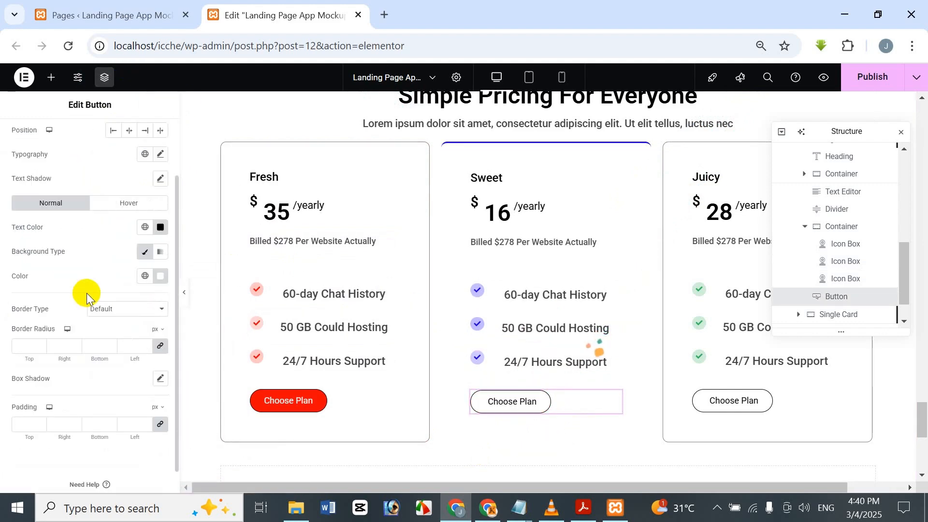
scroll(77, 266, "up", 2)
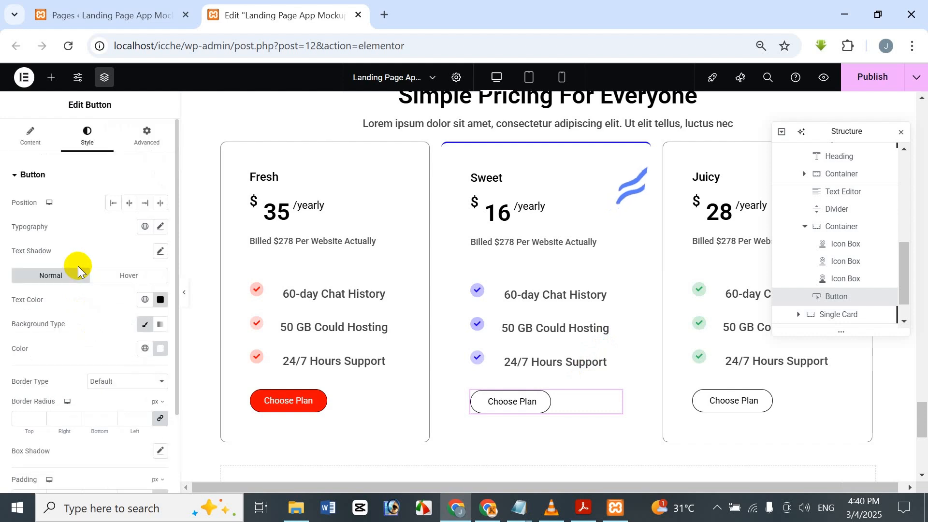
left_click(165, 302)
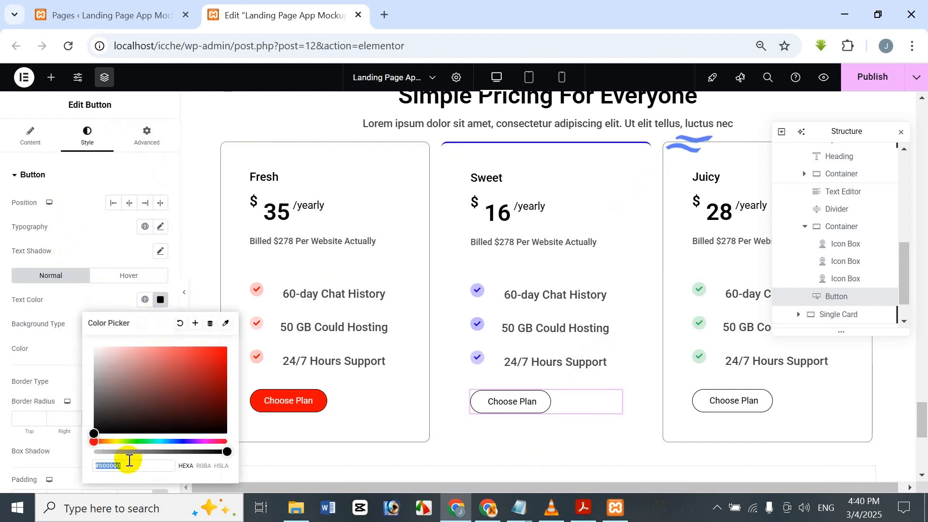
left_click_drag(113, 348, 84, 334)
left_click(144, 114)
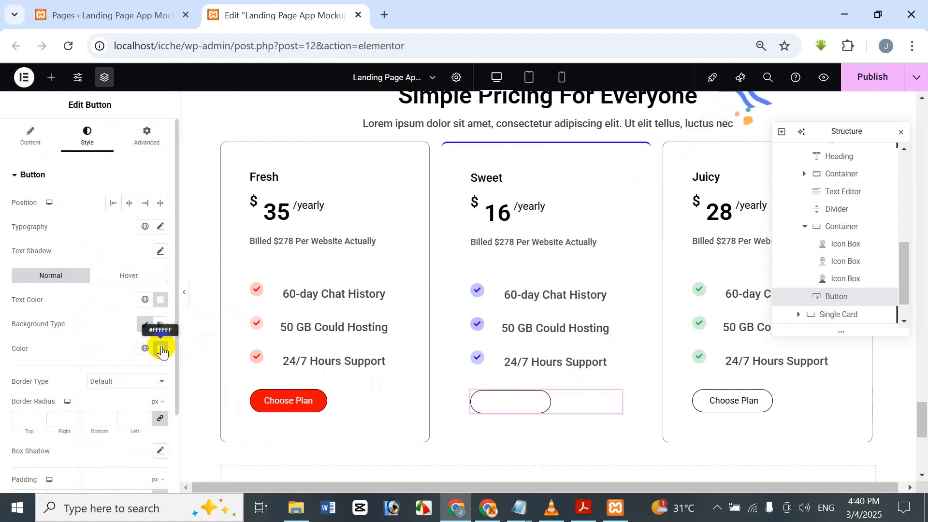
left_click(161, 349)
type("#1C00FF")
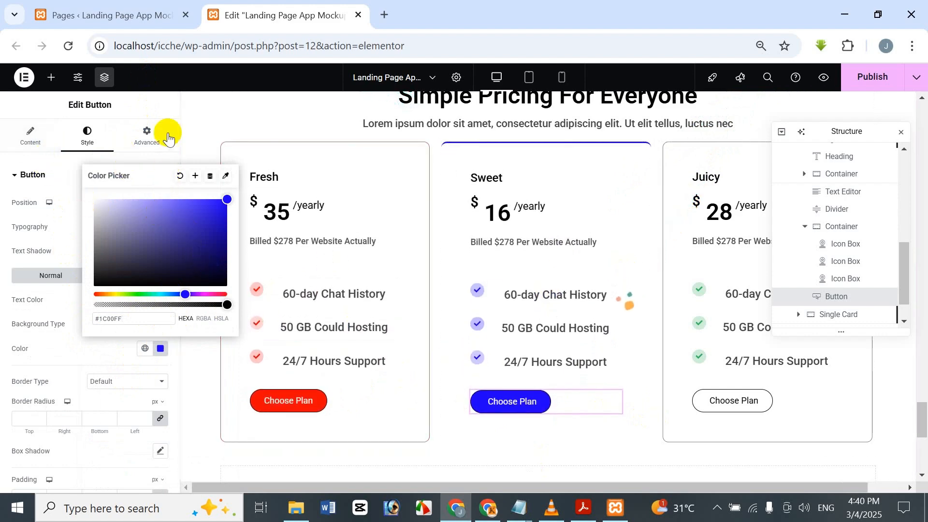
Step: Set the hover text color of the Sweet card's "Choose Plan" button to dark green, #1D8550
left_click(129, 275)
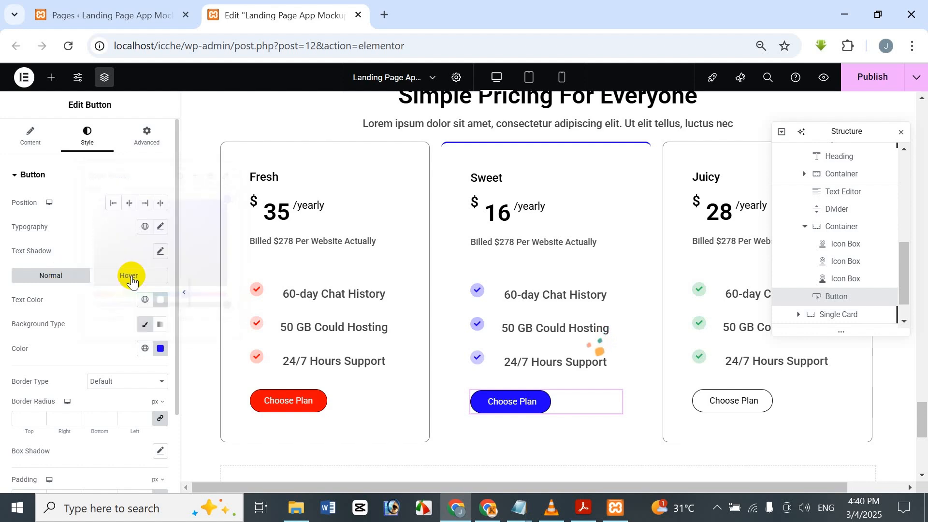
left_click(130, 275)
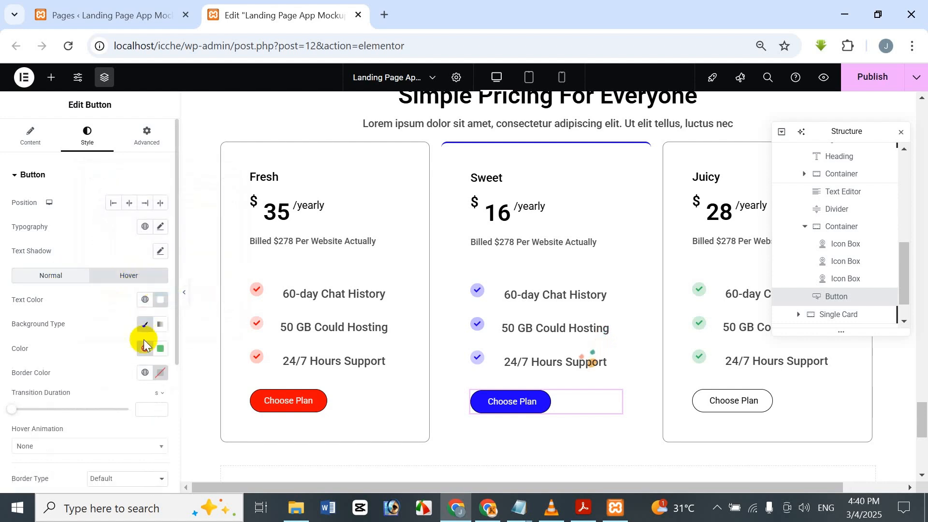
left_click(161, 301)
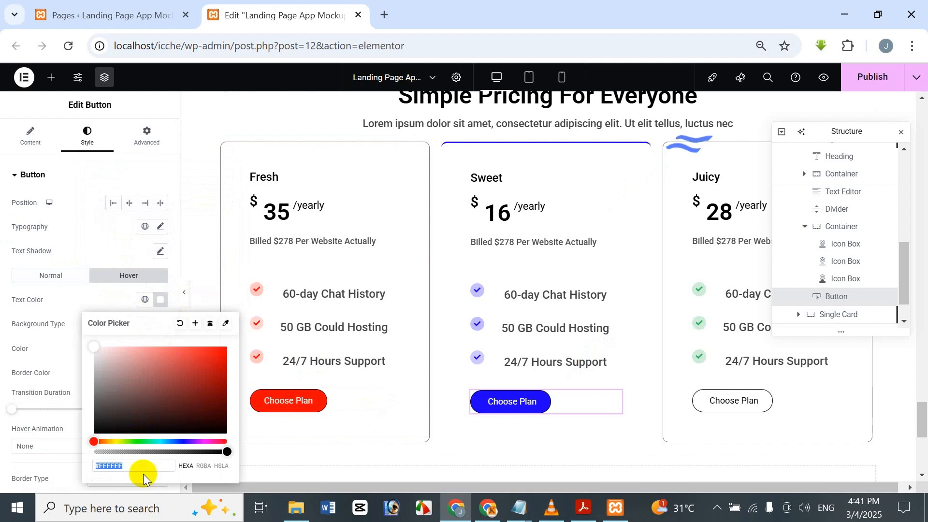
left_click(148, 441)
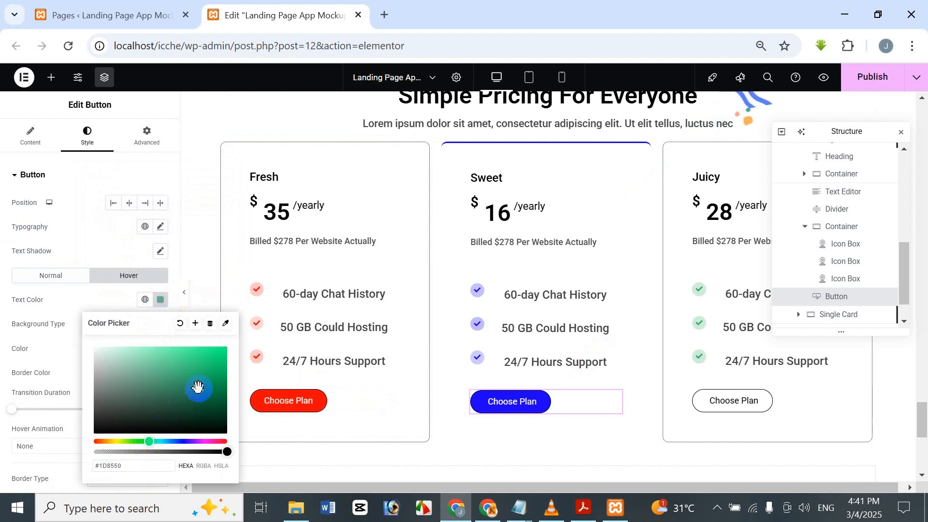
left_click_drag(197, 387, 198, 389)
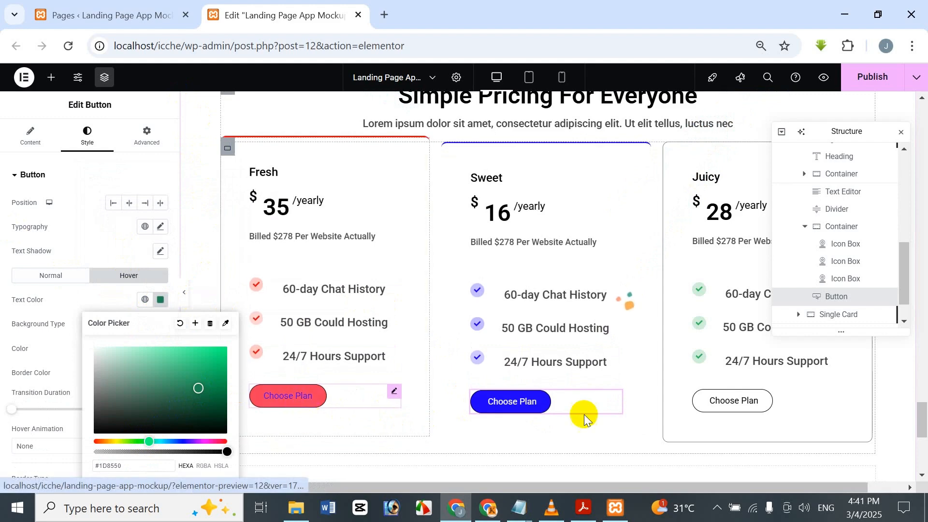
left_click(111, 311)
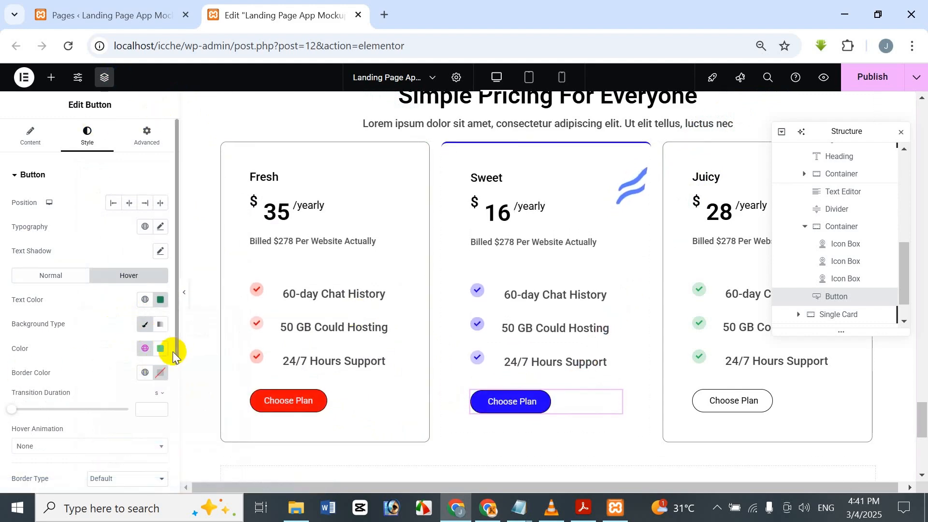
Step: Set the hover background color of the Sweet card's "Choose Plan" button to #1C00FF
left_click(157, 358)
left_click(151, 320)
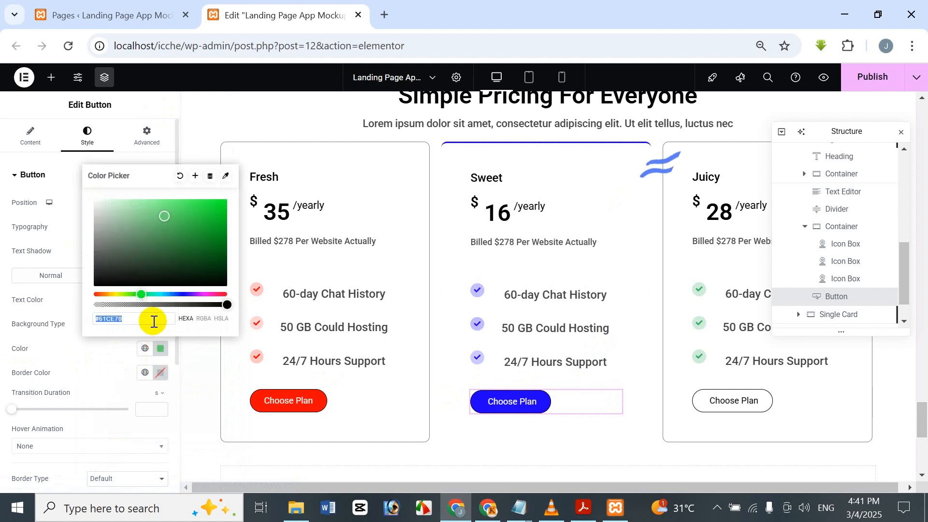
type("#1C00FF")
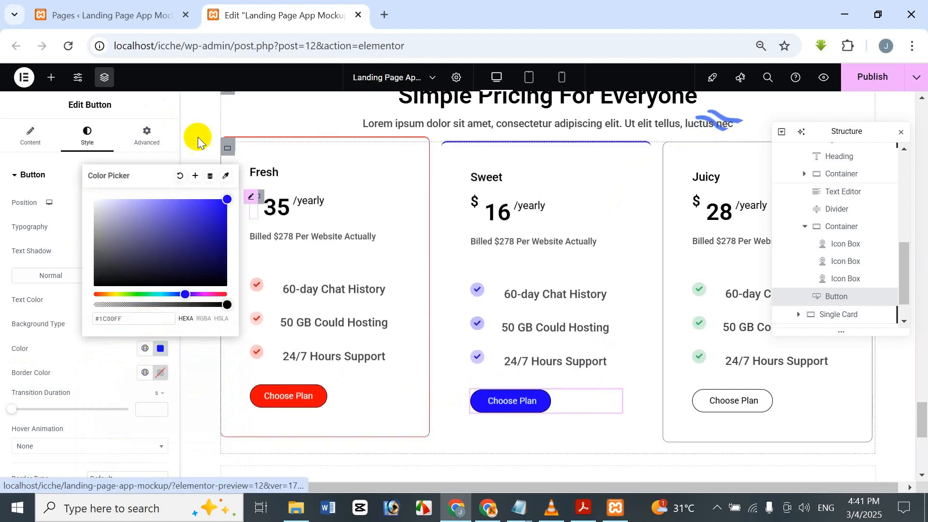
left_click(149, 99)
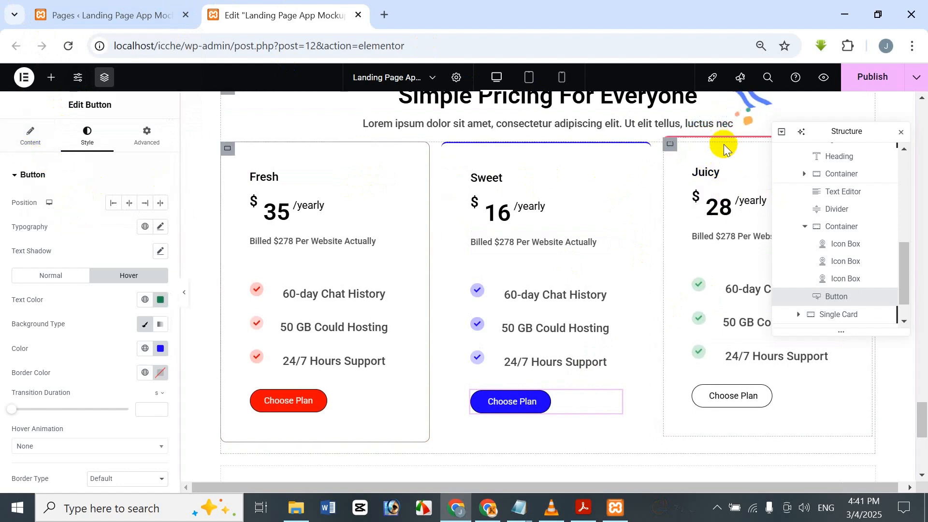
scroll(829, 264, "up", 3)
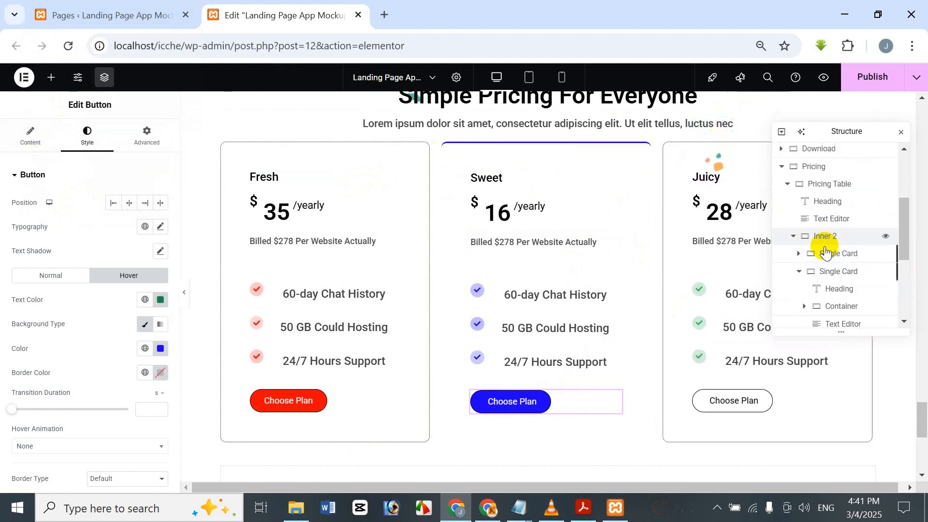
Step: Set the hover border color of the Juicy card container to green, #219B32
scroll(820, 232, "down", 3)
scroll(821, 242, "up", 2)
left_click(802, 207)
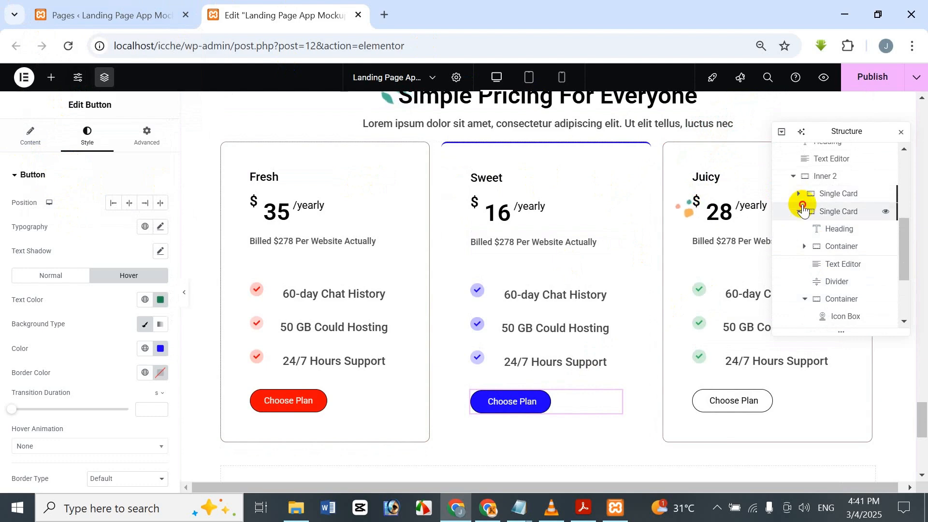
left_click(795, 267)
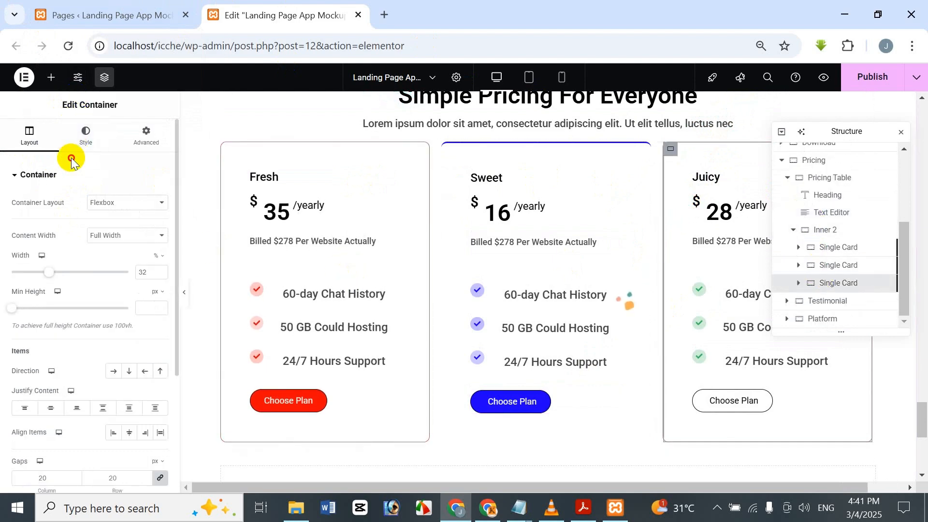
left_click(84, 136)
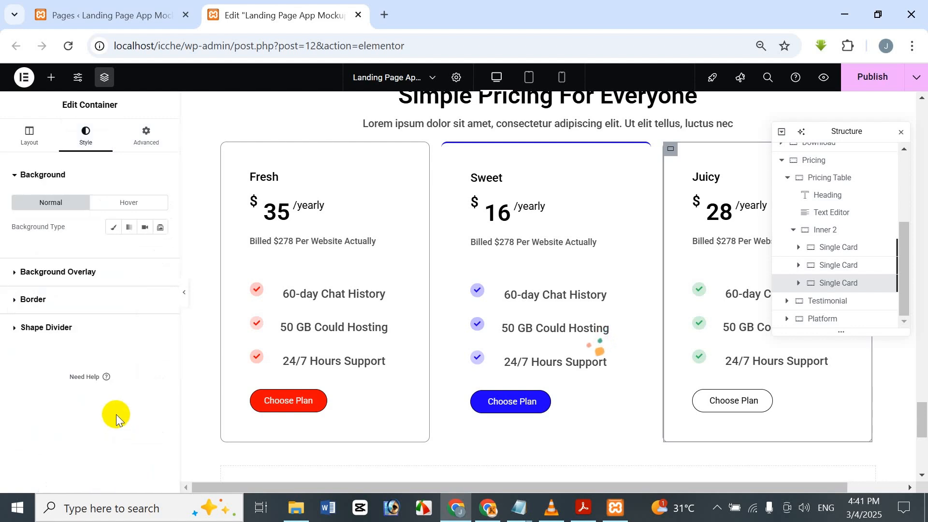
left_click(101, 300)
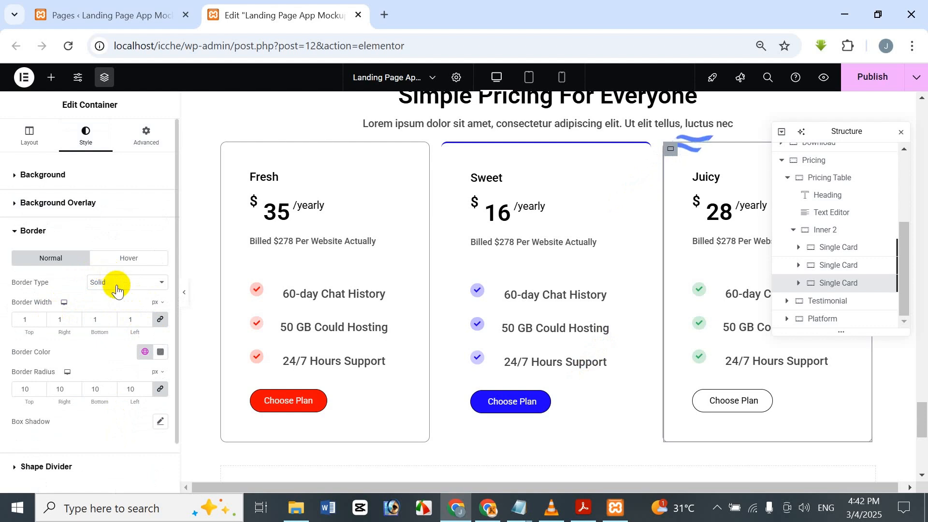
left_click(130, 258)
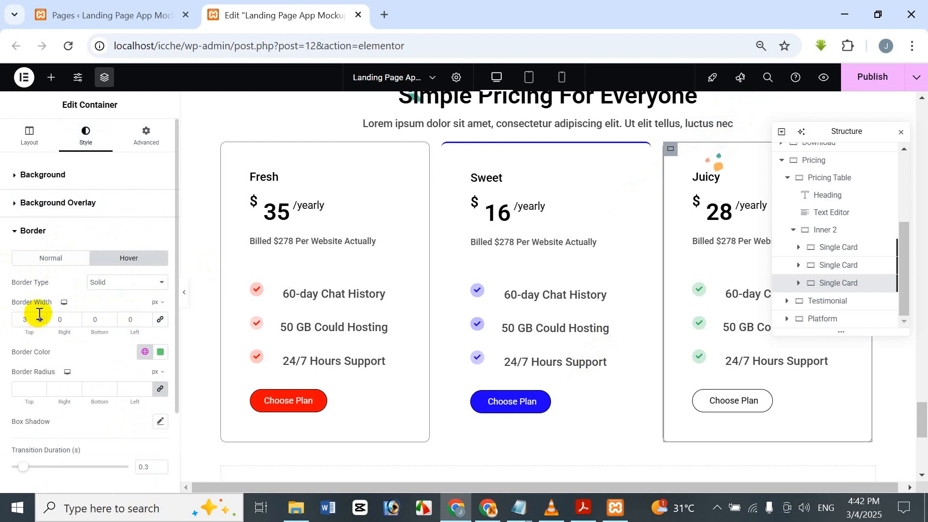
left_click(162, 355)
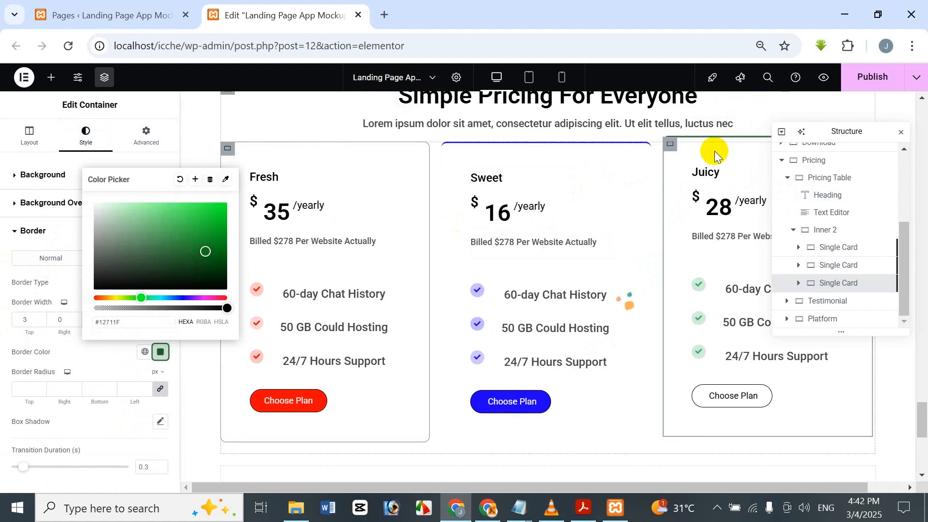
mouse_move(189, 251)
left_mouse_down()
mouse_move(211, 245)
mouse_move(174, 226)
left_mouse_up()
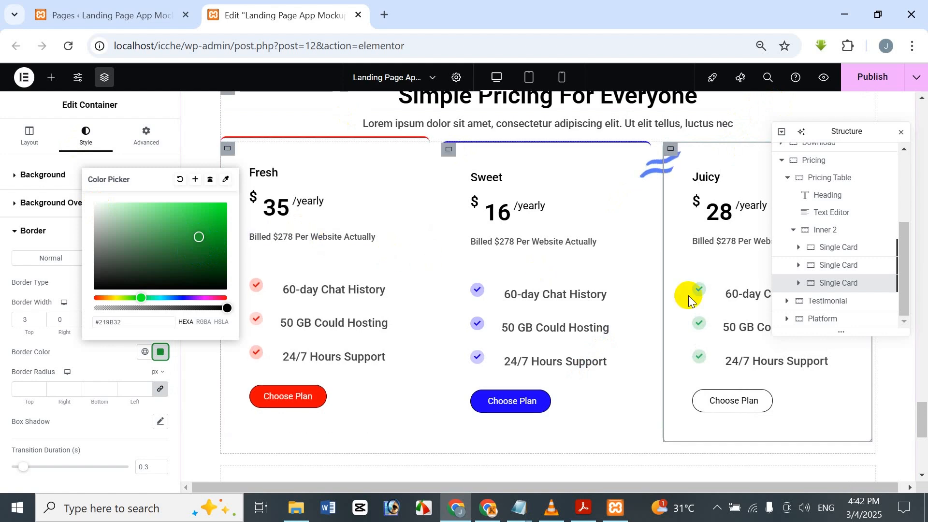
left_click(145, 118)
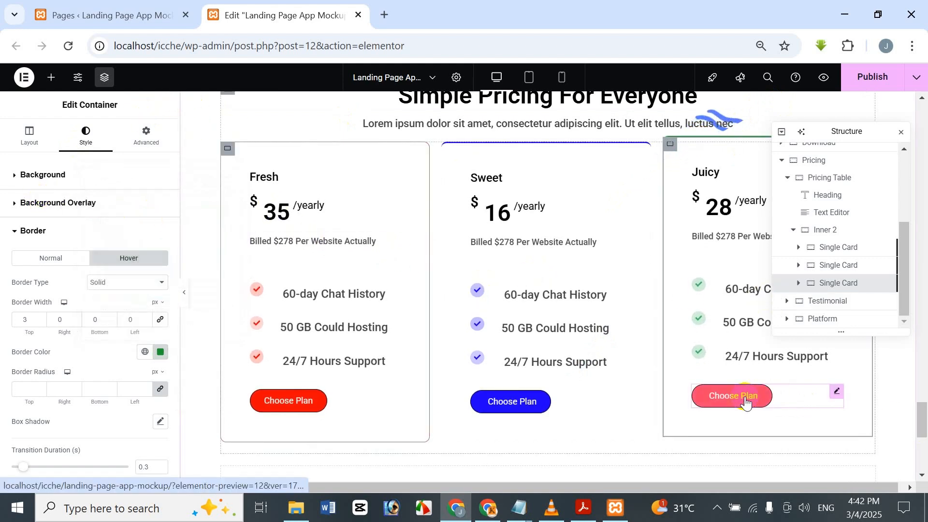
Step: Give the Juicy card's "Choose Plan" button white #FFFFFF text and a green #159826 background in its normal state
left_click(770, 398)
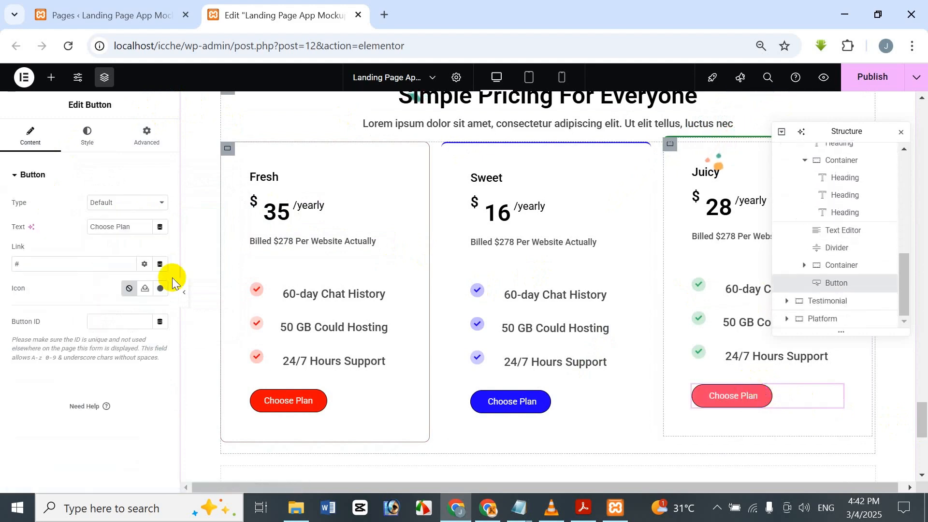
left_click(85, 141)
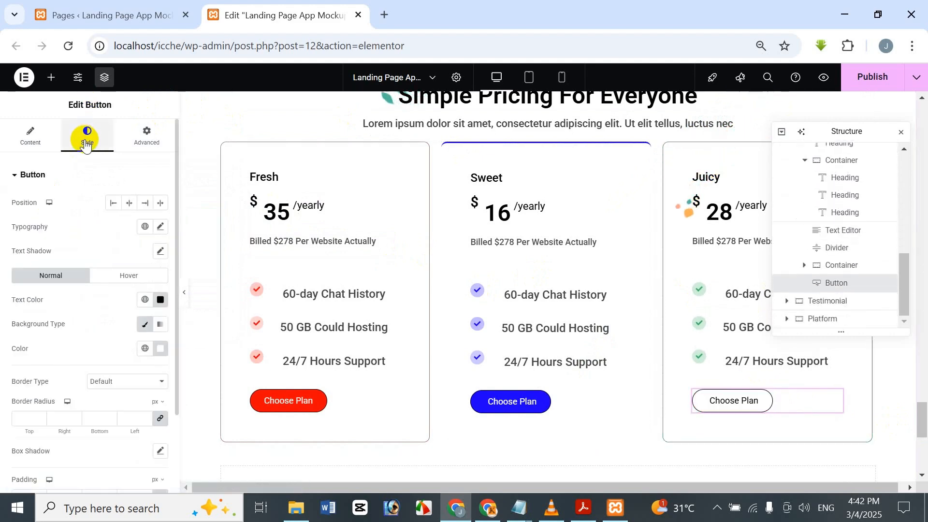
left_click(144, 285)
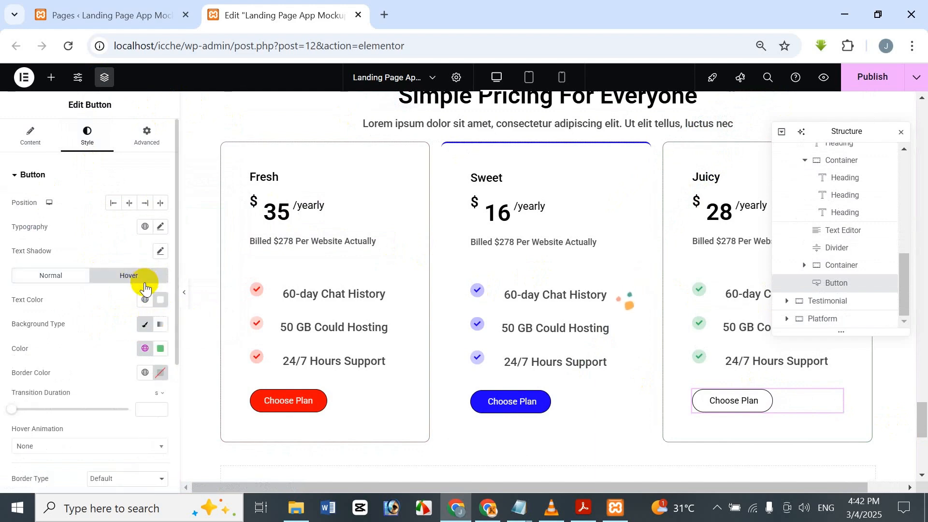
left_click(70, 275)
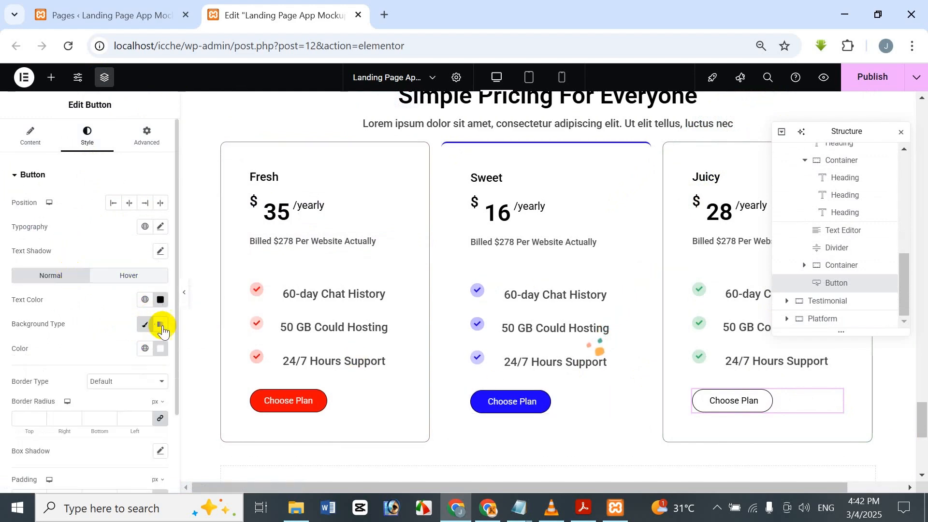
left_click(160, 300)
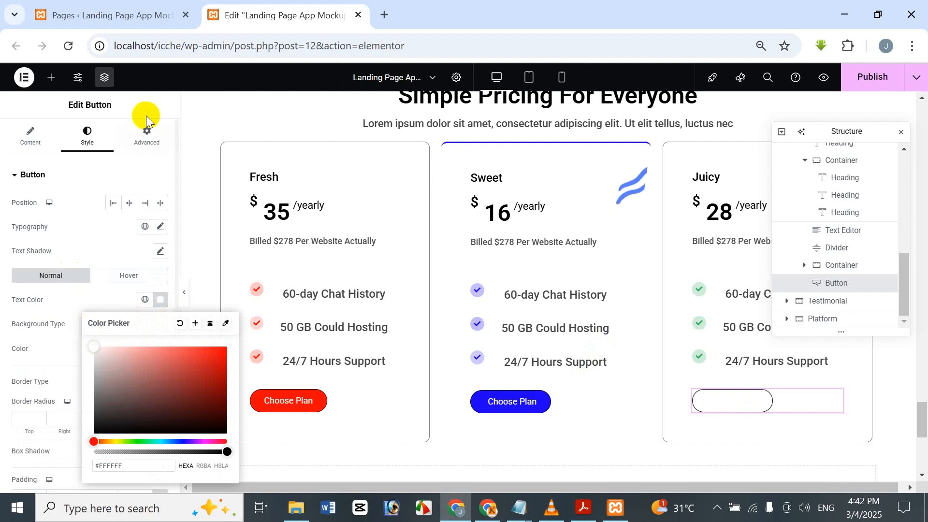
left_click(146, 115)
left_click(160, 348)
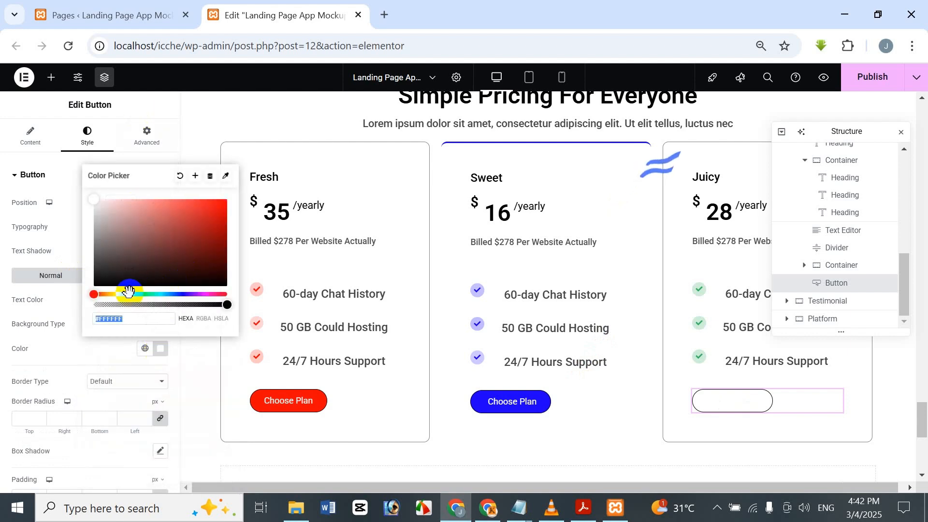
left_click(141, 293)
left_click(212, 247)
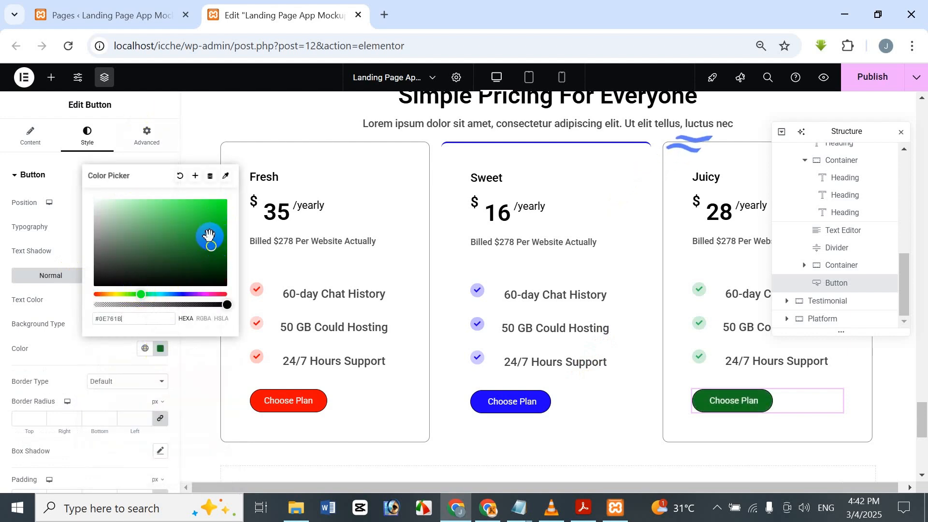
mouse_move(212, 239)
left_mouse_down()
mouse_move(205, 222)
mouse_move(209, 234)
left_mouse_up()
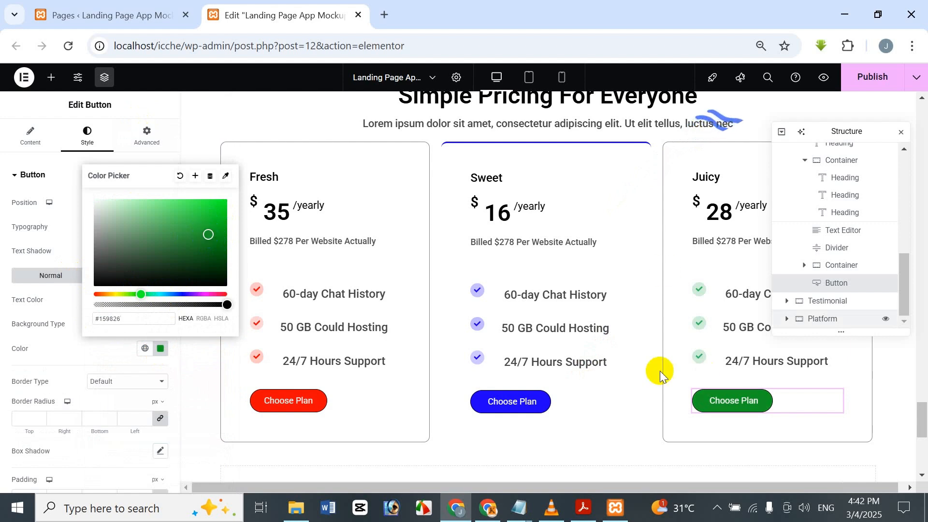
Step: Reuse the Juicy button's normal background color #159826 as its hover background color
left_click_drag(129, 319, 80, 322)
key("ctrl+c")
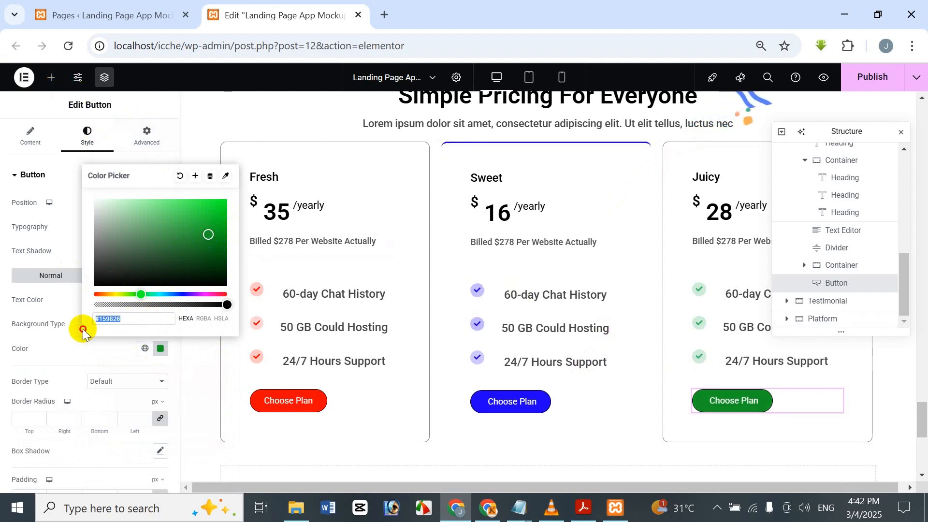
left_click(163, 99)
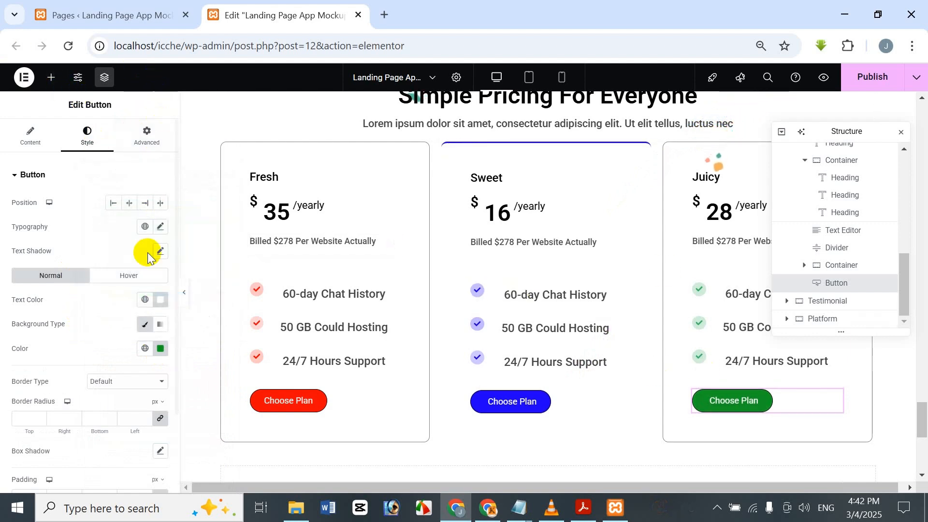
left_click(137, 279)
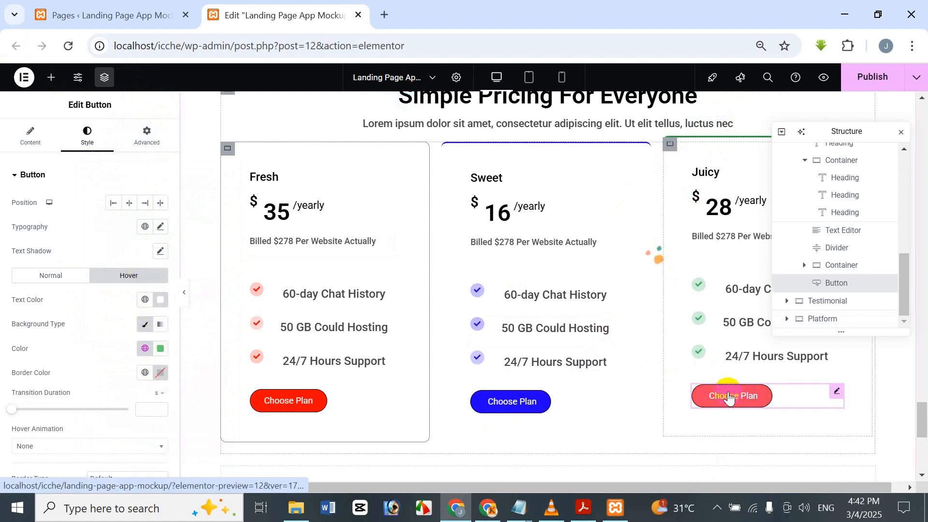
left_click(159, 349)
key("ctrl+v")
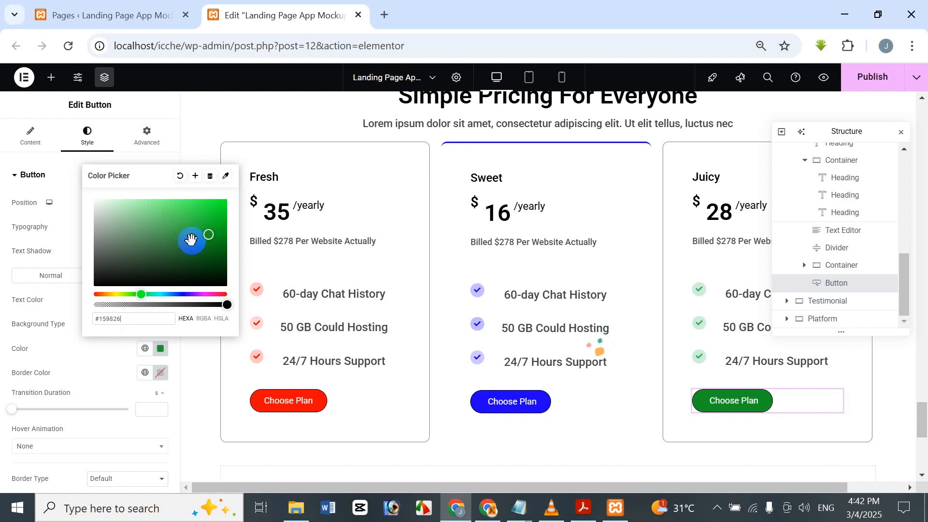
left_click(155, 100)
Step: Set the hover text color of the Juicy card's "Choose Plan" button to red, #FF0000
scroll(170, 301, "down", 4)
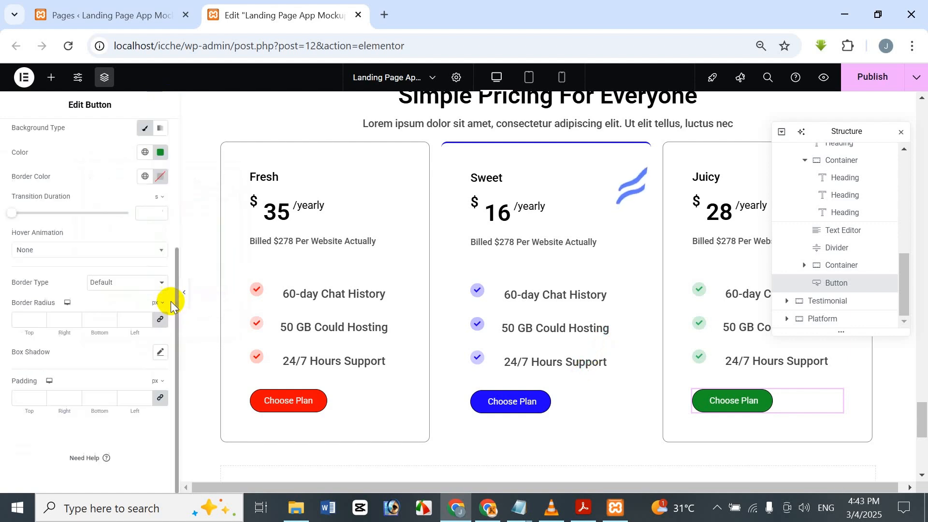
scroll(141, 263, "up", 3)
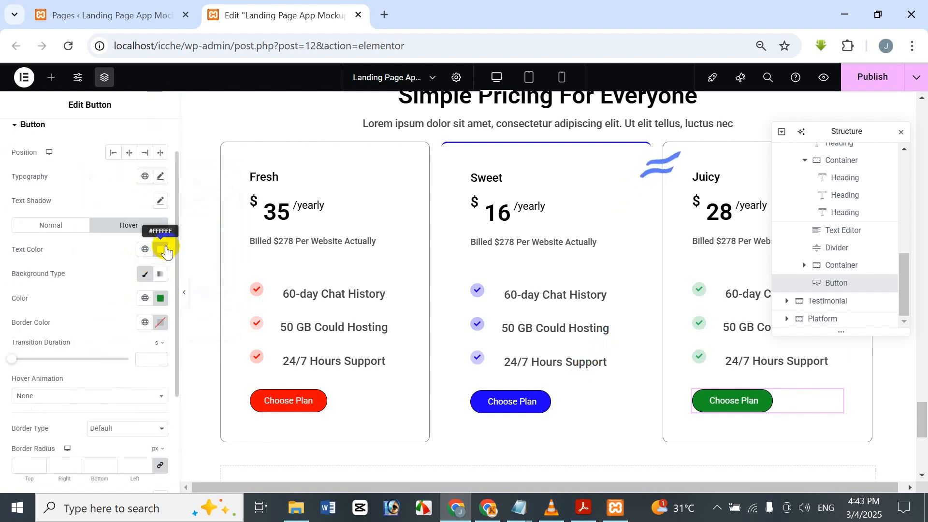
left_click(160, 249)
left_click(225, 273)
left_click(288, 400)
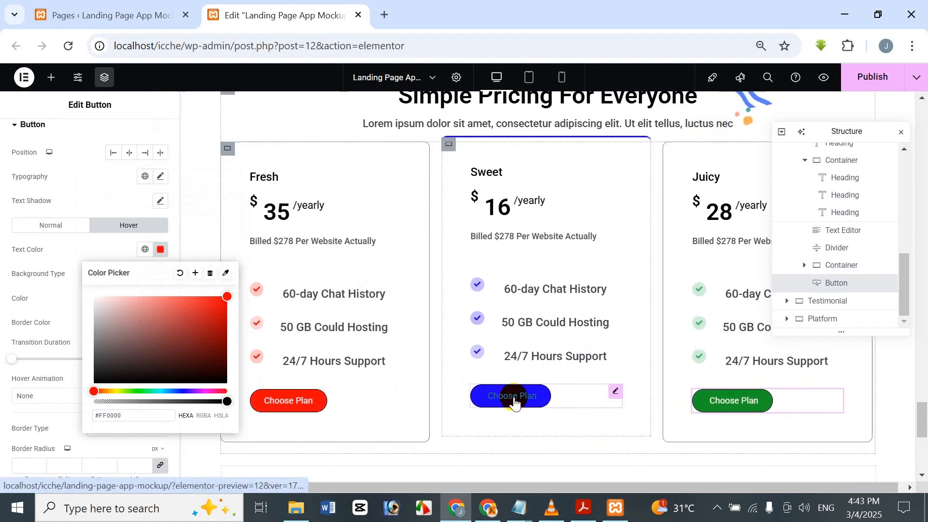
mouse_move(227, 296)
left_mouse_down()
mouse_move(227, 228)
mouse_move(148, 111)
mouse_move(245, 304)
mouse_move(228, 297)
left_mouse_up()
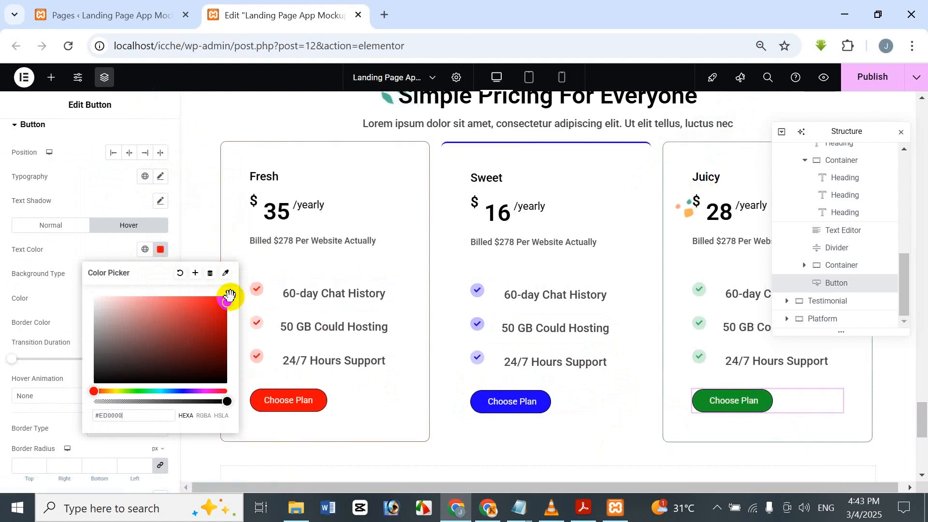
left_click(130, 100)
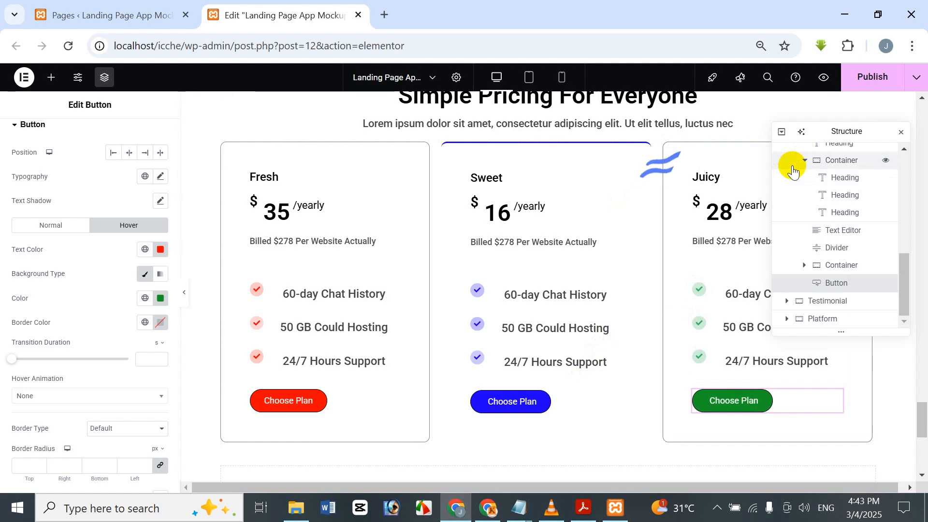
Step: Switch the preview to tablet portrait and examine how the three pricing cards are laid out
scroll(544, 246, "up", 5)
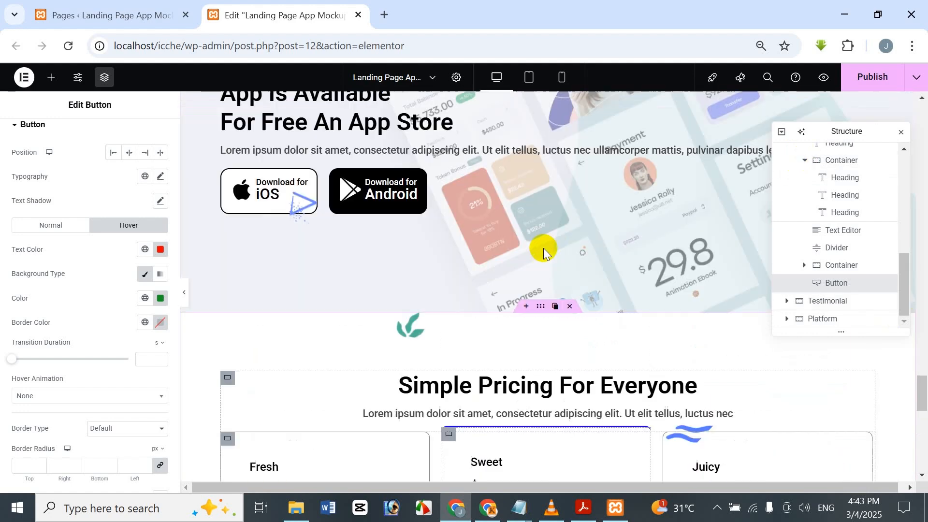
scroll(539, 256, "down", 5)
mouse_move(581, 519)
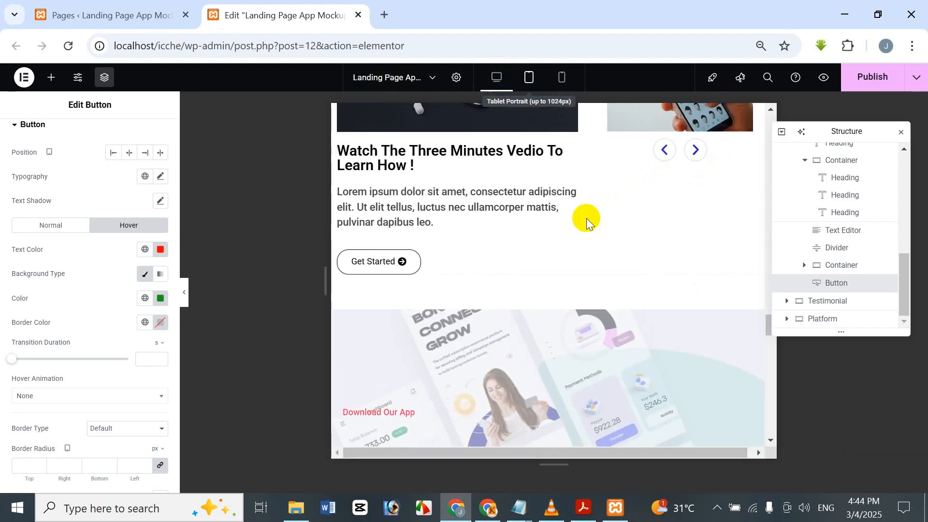
scroll(587, 222, "down", 10)
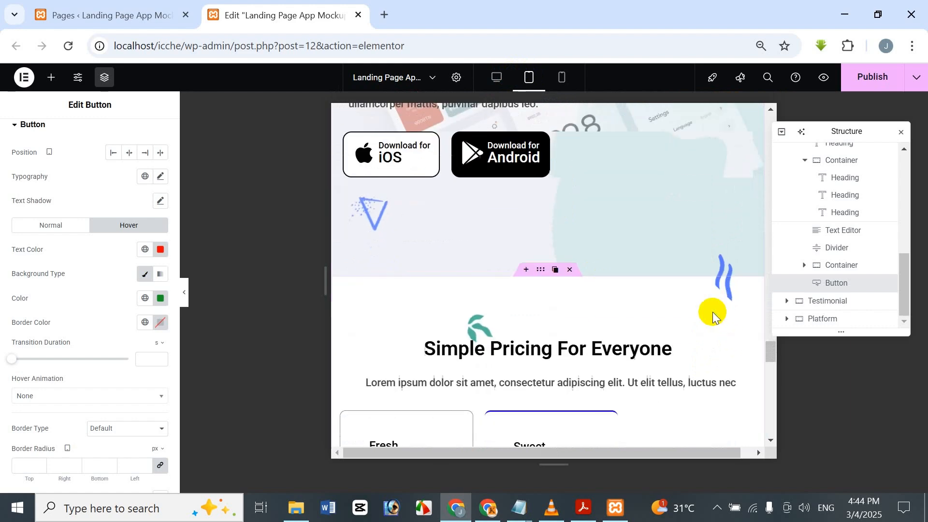
scroll(713, 312, "down", 10)
scroll(748, 407, "up", 3)
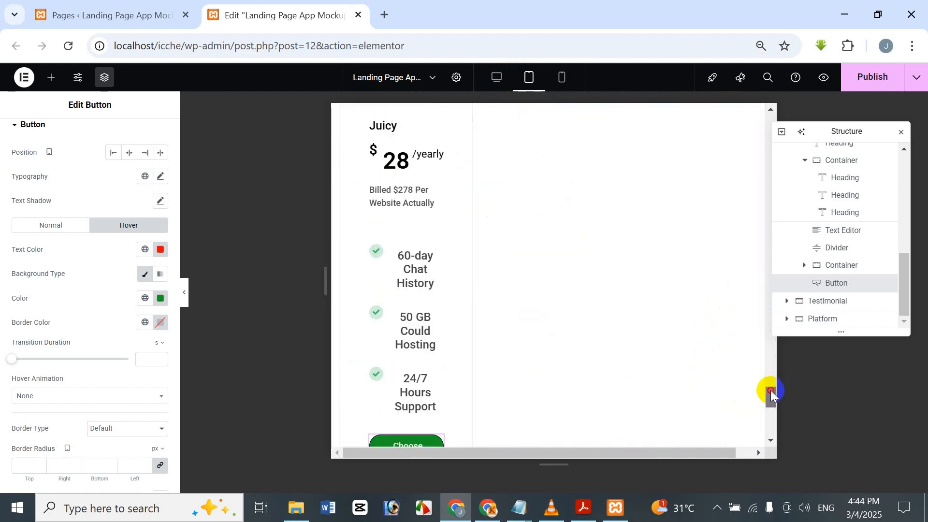
left_click_drag(771, 390, 767, 358)
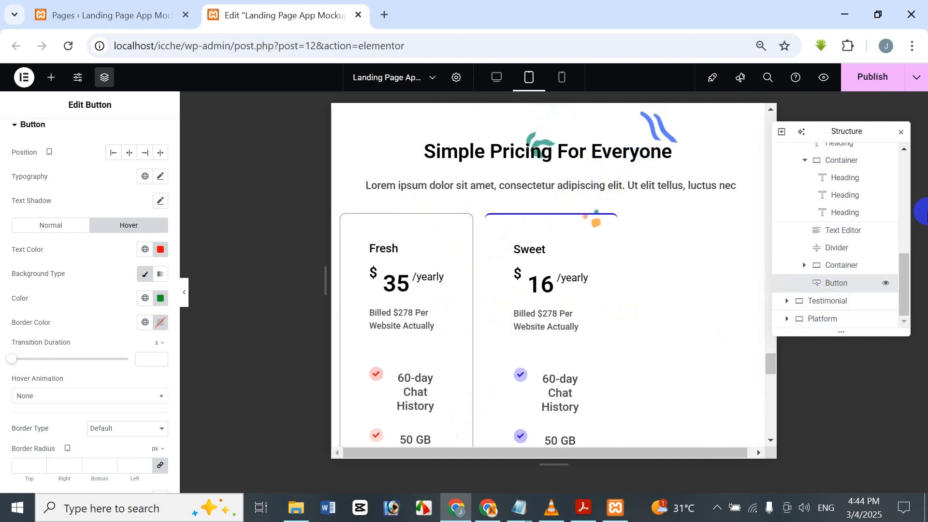
scroll(865, 268, "up", 2)
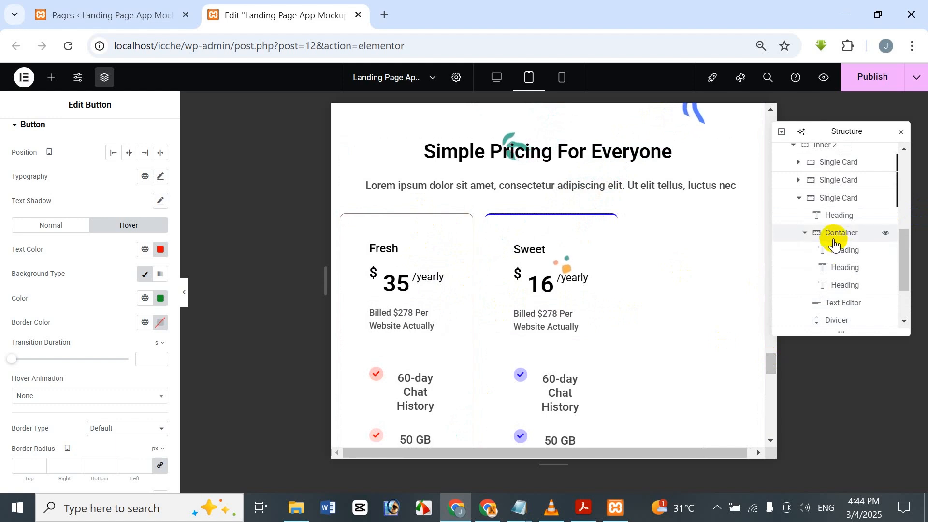
scroll(835, 245, "down", 3)
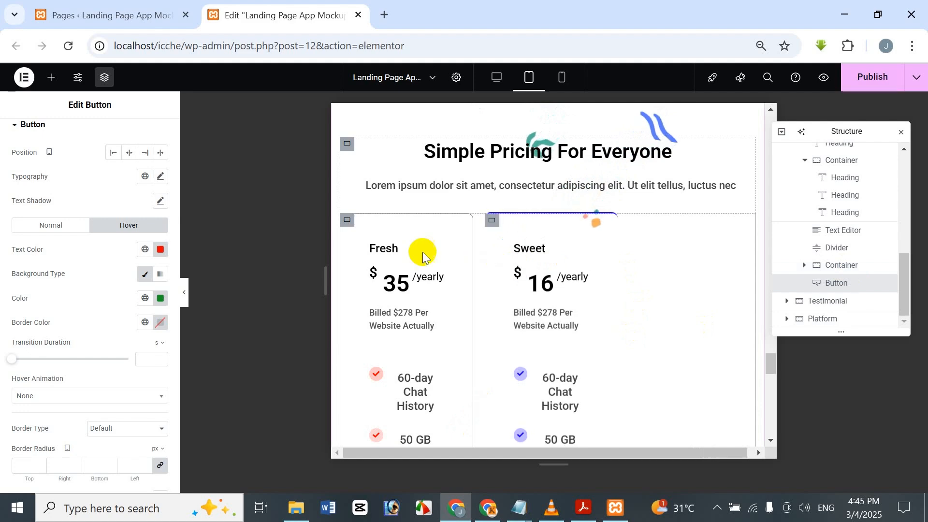
Step: Set the font size of the Fresh card's "Billed $278 Per Website Actually" text to 13 px
scroll(590, 282, "down", 1)
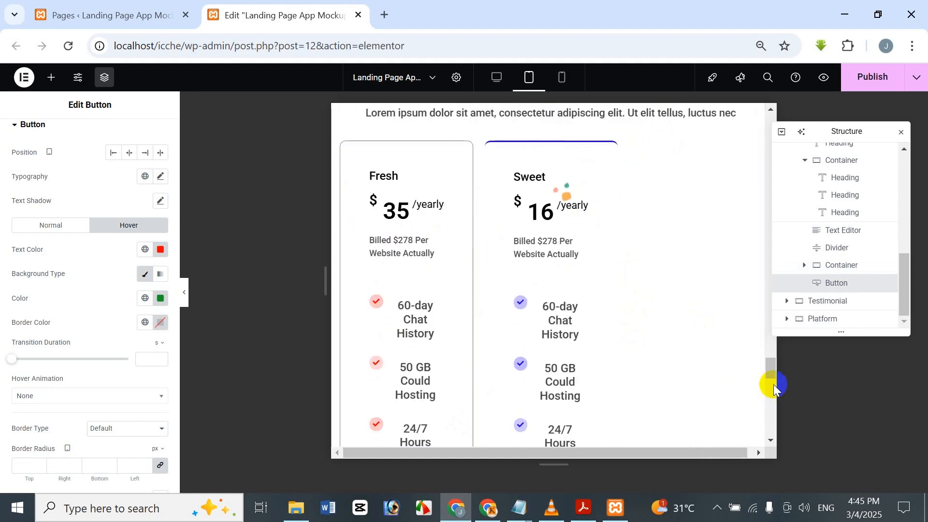
mouse_move(771, 373)
left_mouse_down()
mouse_move(772, 404)
mouse_move(756, 368)
left_mouse_up()
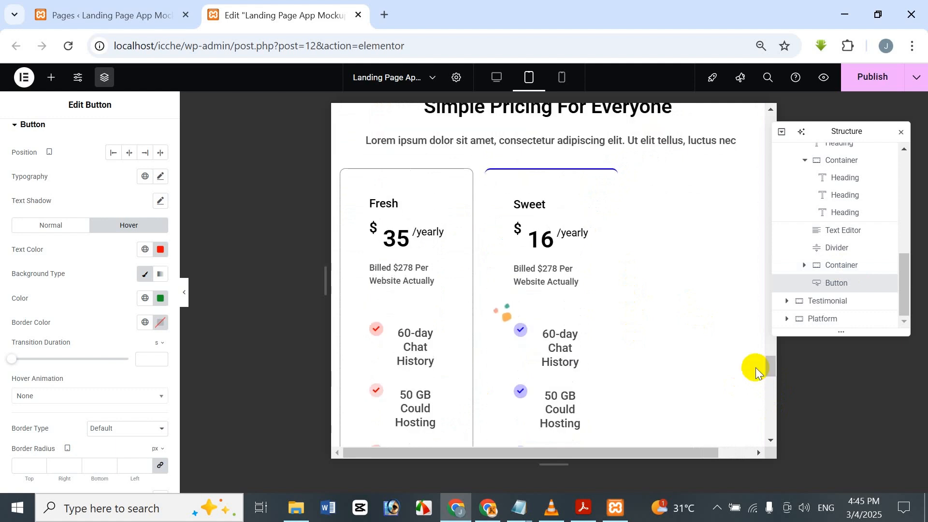
left_click(396, 279)
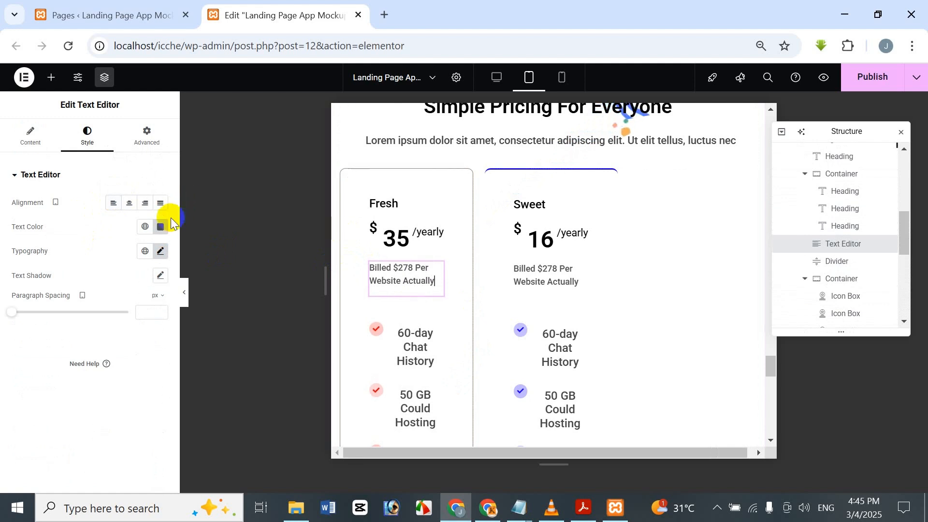
left_click(159, 251)
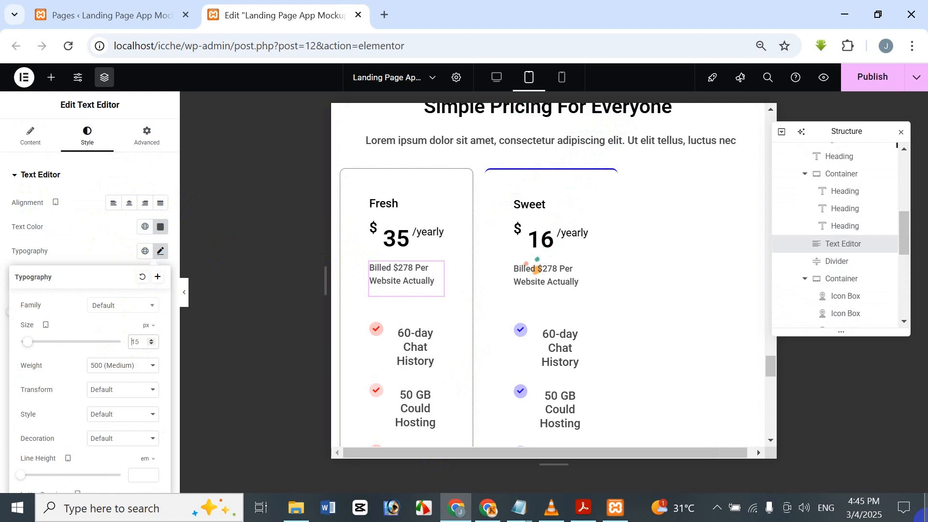
key("BackSpace")
type("3")
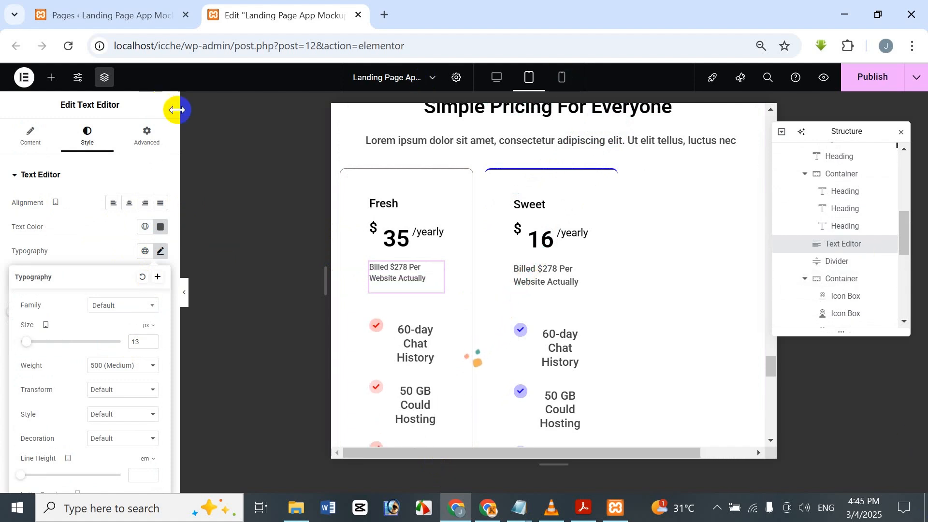
Step: Copy the Fresh card's billing text style onto the billing texts of the Sweet and Juicy cards
left_click(387, 270)
right_click(387, 270)
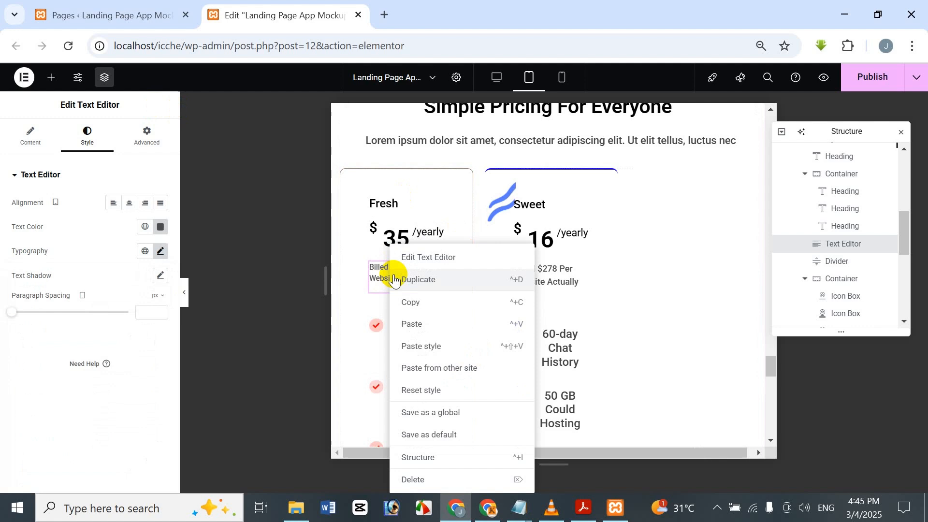
left_click(408, 299)
right_click(555, 273)
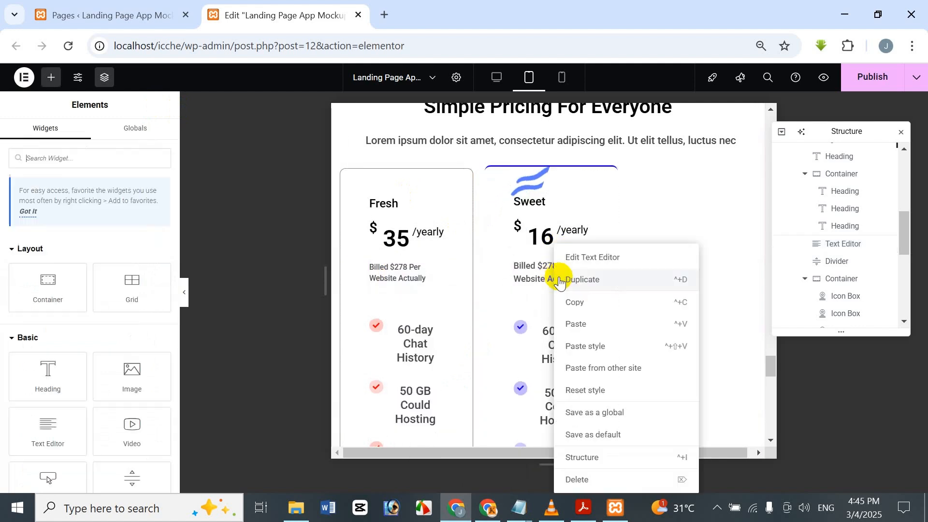
left_click(599, 347)
scroll(532, 324, "down", 8)
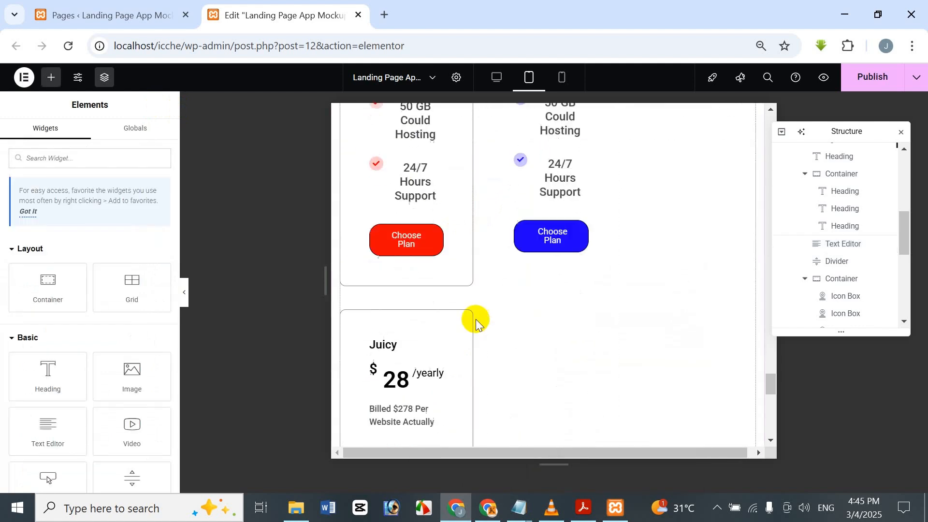
right_click(410, 353)
left_click(440, 341)
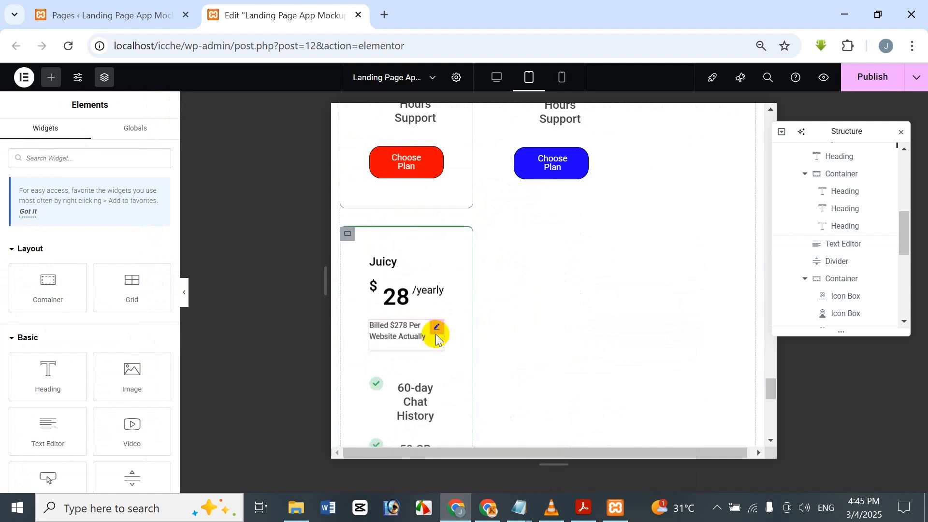
Step: Reduce the title font size of the Fresh card's "60-day Chat History" icon box to 10 px
scroll(439, 208, "down", 5)
scroll(435, 271, "up", 3)
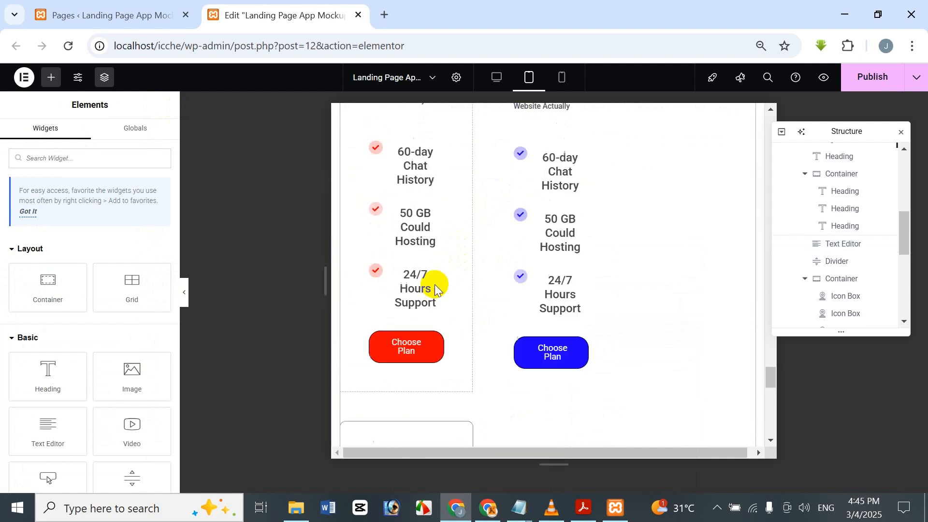
left_click(405, 269)
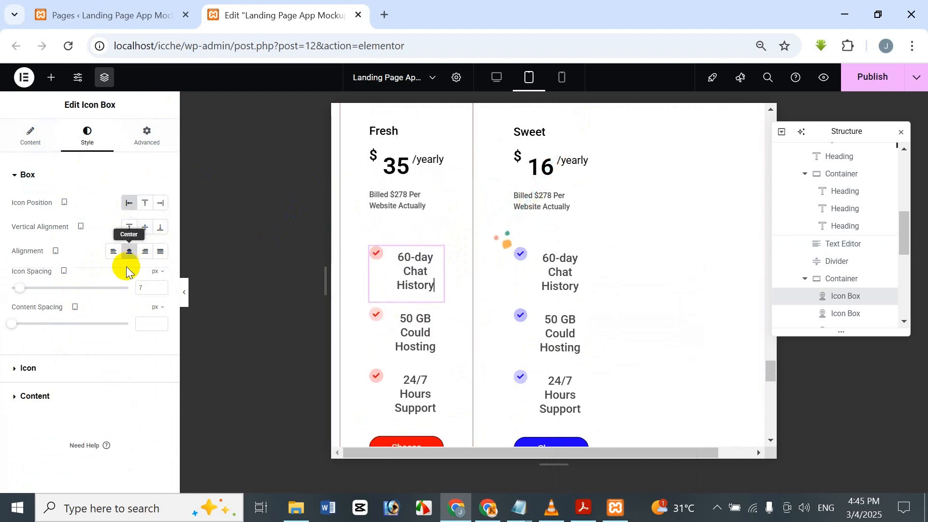
left_click(35, 397)
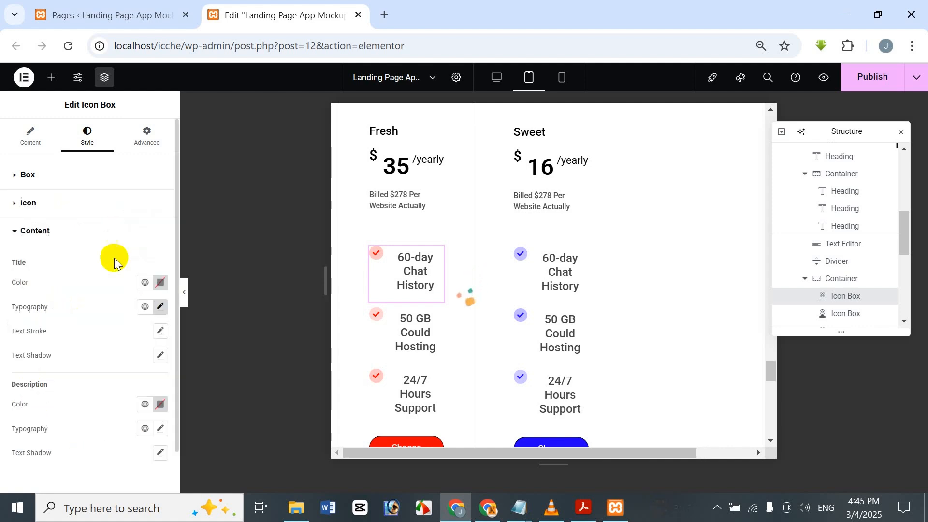
left_click(160, 306)
left_click_drag(139, 397, 117, 398)
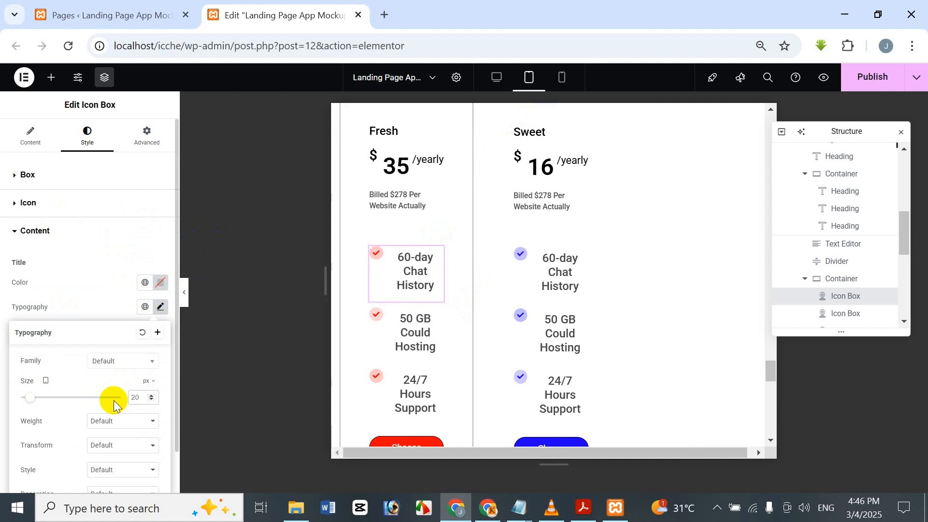
type("15")
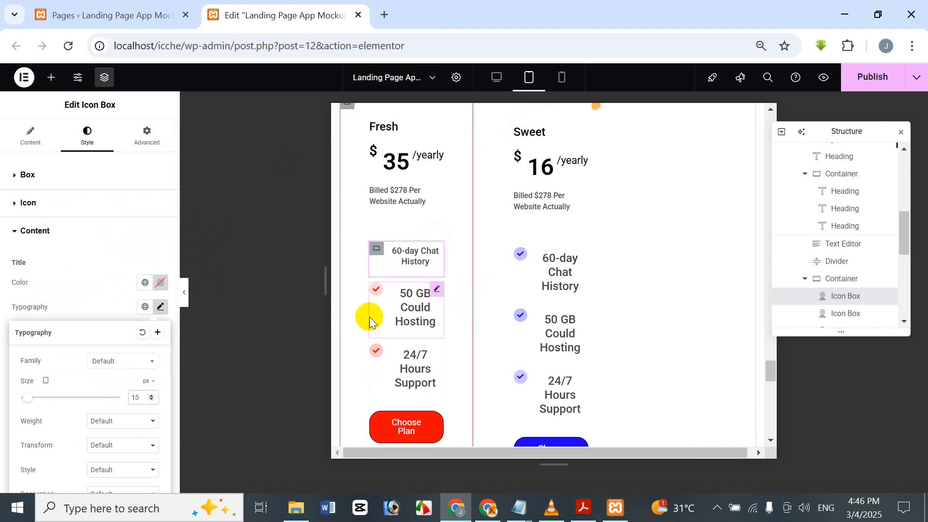
key("BackSpace")
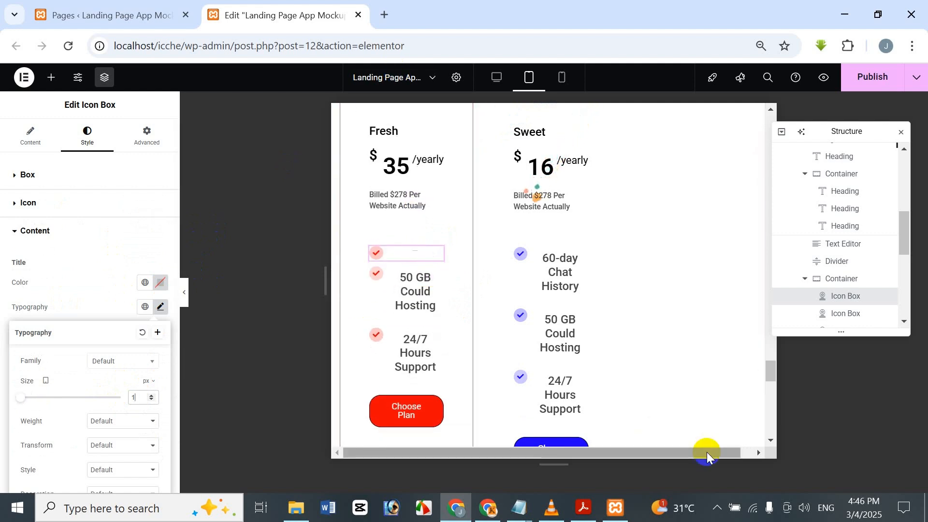
type("2")
key("BackSpace")
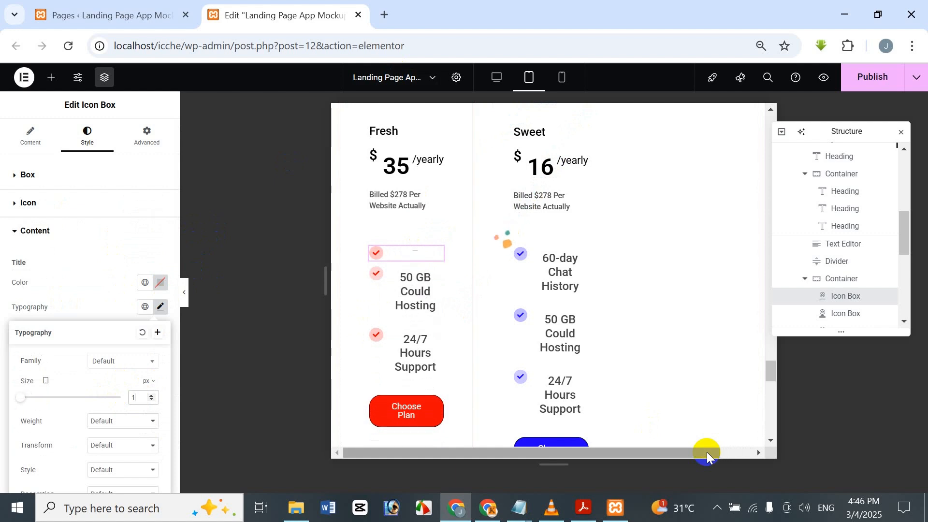
type("1")
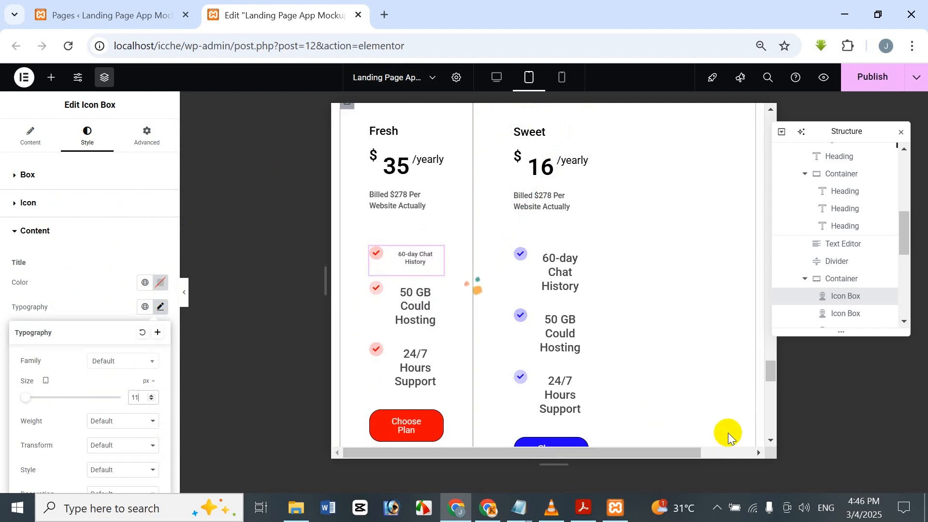
key("BackSpace")
type("0")
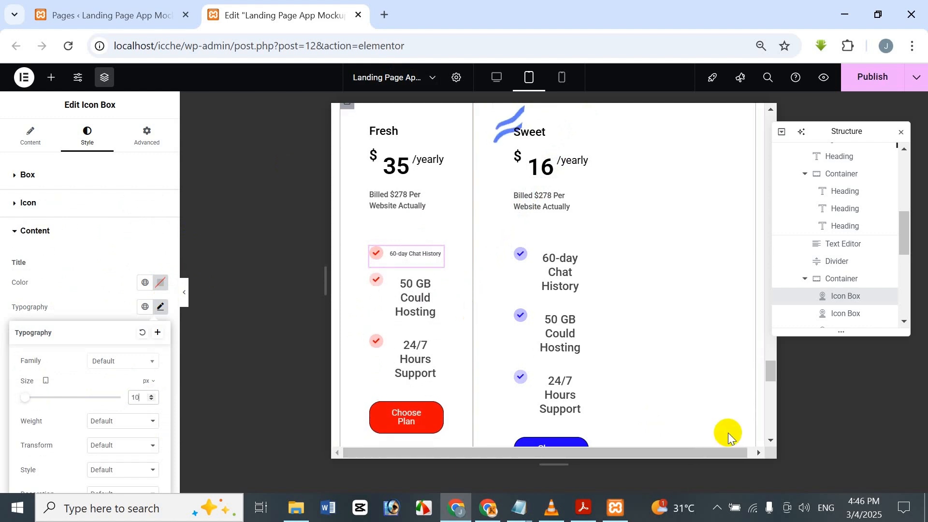
Step: Copy the "60-day Chat History" icon box style onto the Fresh card's "50 GB Could Hosting" and "24/7 Hours Support" icon boxes
right_click(420, 257)
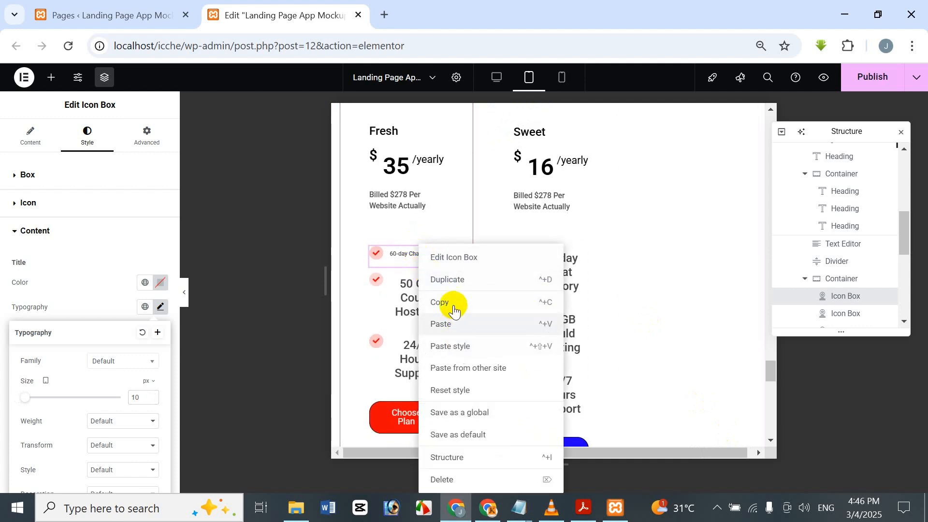
left_click(425, 302)
right_click(404, 301)
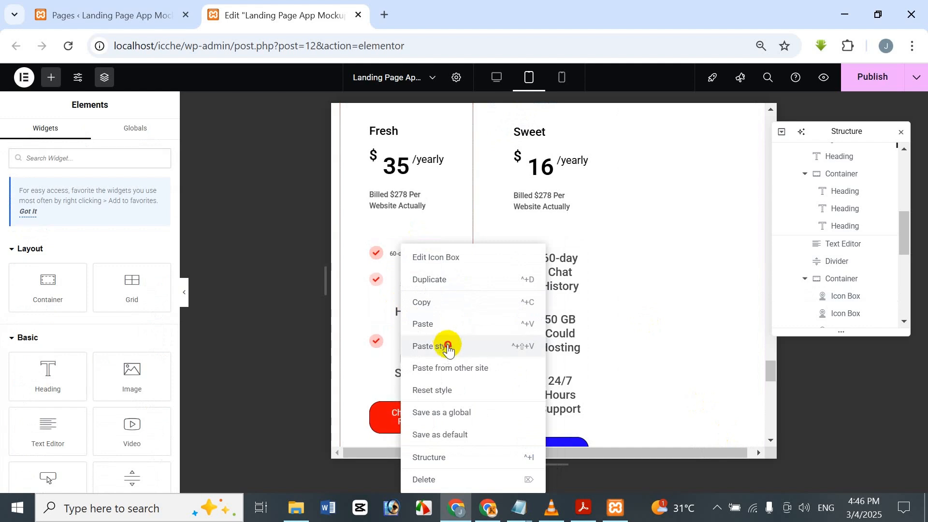
left_click(445, 349)
right_click(427, 309)
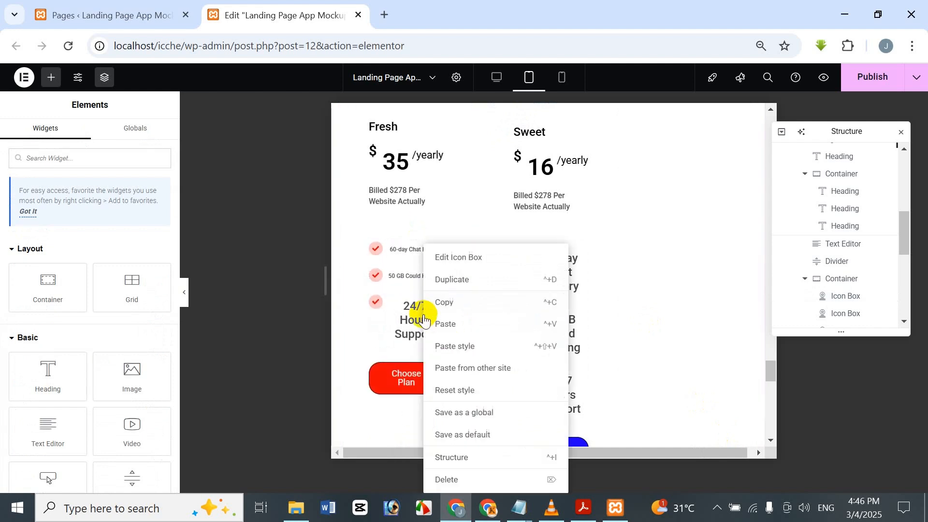
left_click(461, 346)
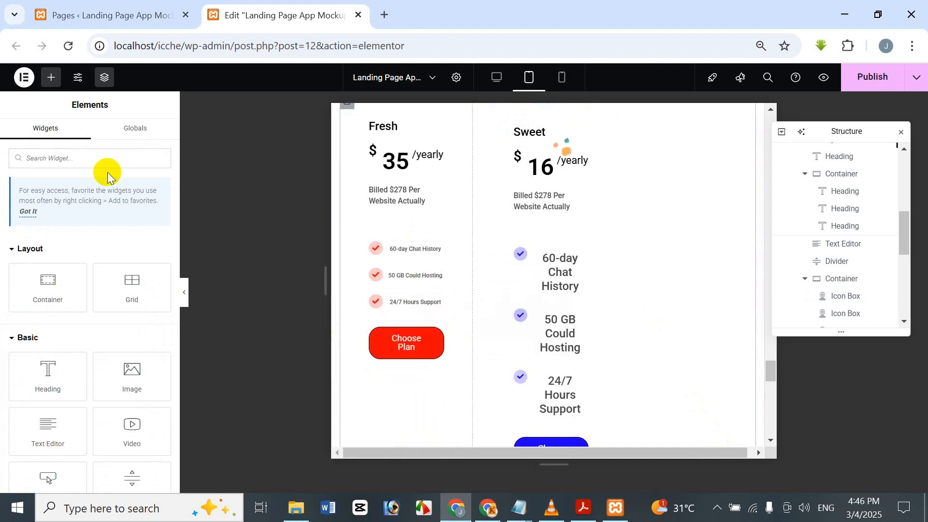
Step: Set the title font size of the Sweet card's "60-day Chat History" icon box to 11 px
scroll(358, 222, "down", 3)
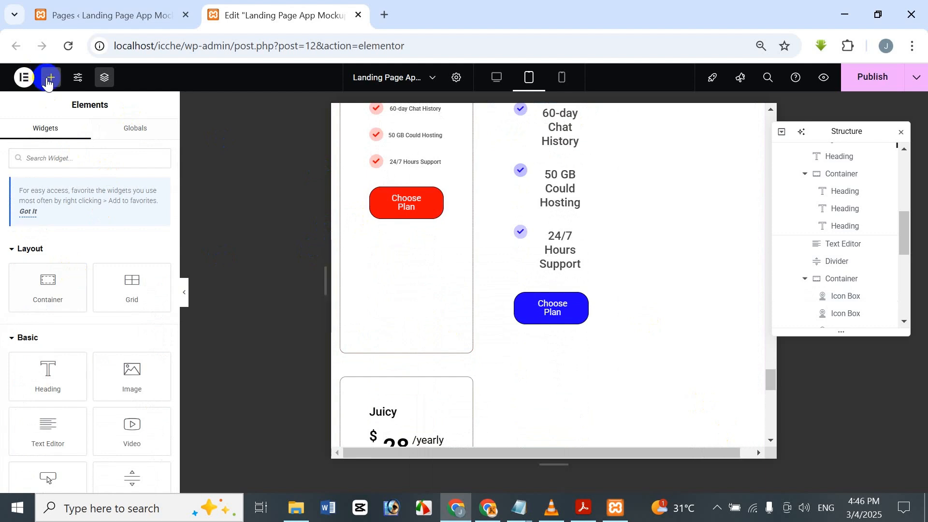
left_click(412, 160)
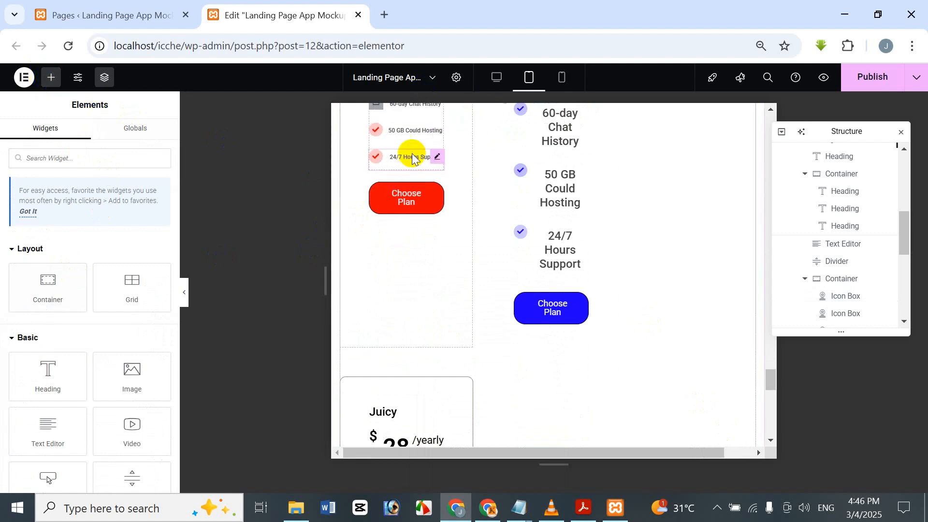
scroll(412, 158, "up", 3)
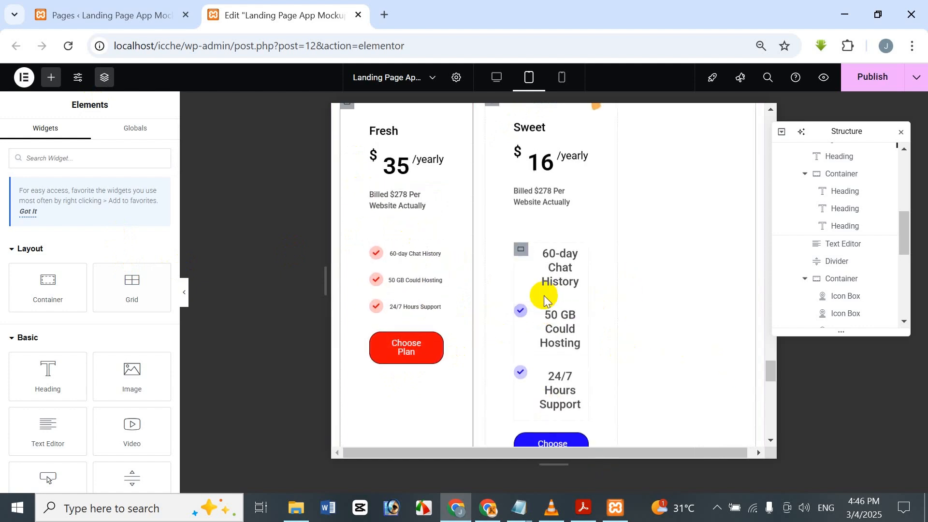
scroll(545, 296, "down", 3)
scroll(546, 292, "up", 3)
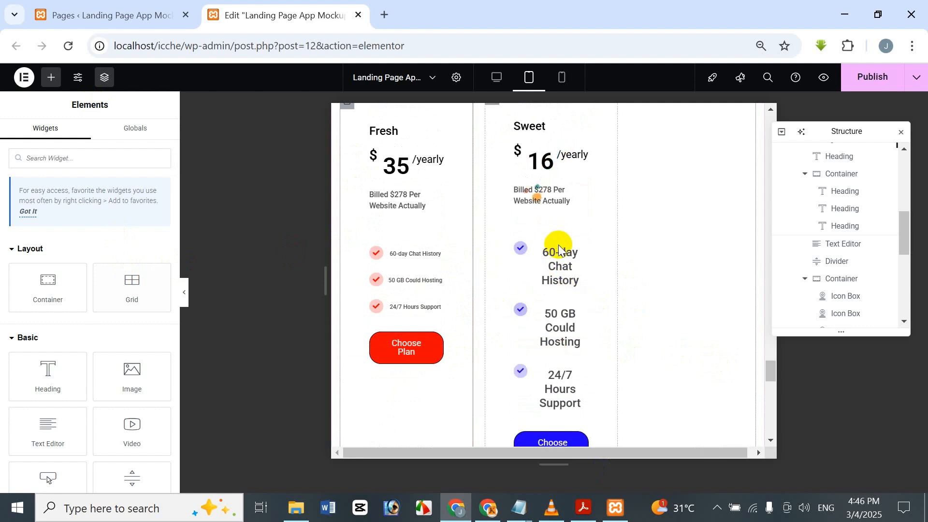
right_click(537, 249)
left_click(528, 263)
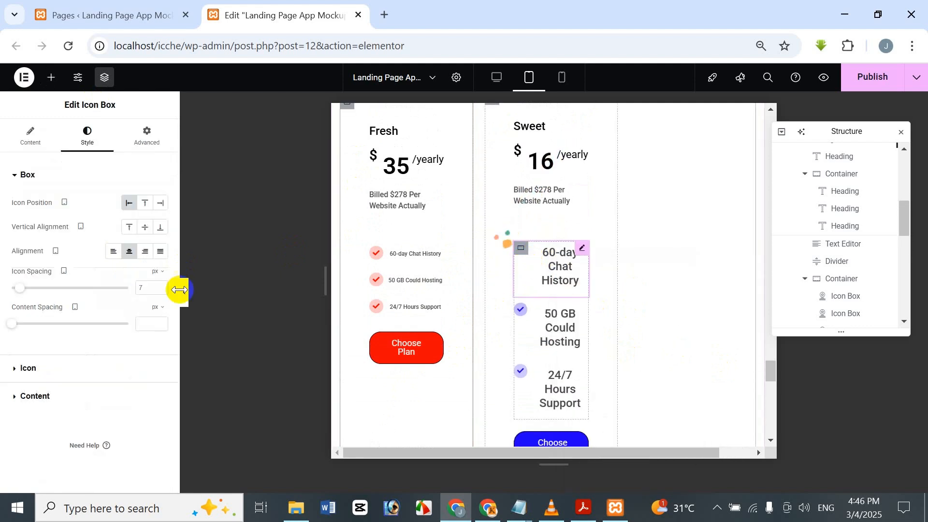
left_click(34, 397)
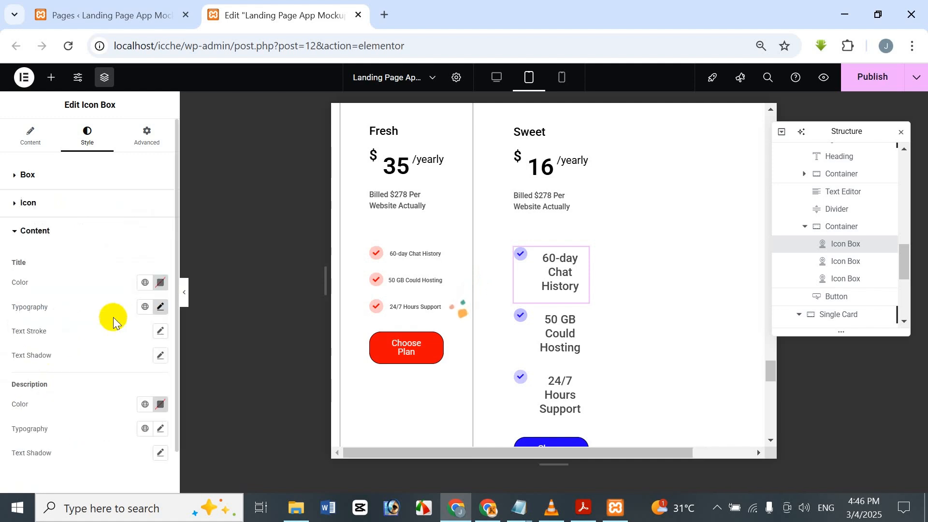
left_click(159, 309)
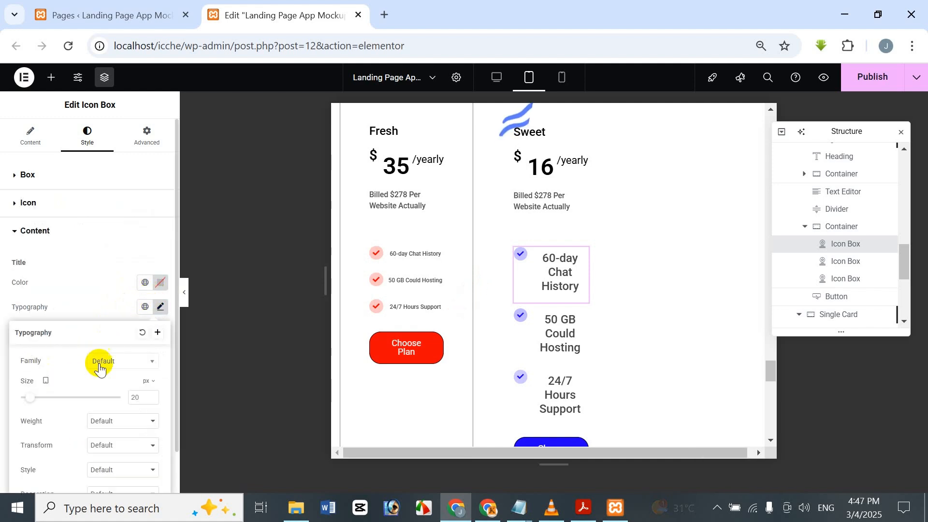
left_click(144, 399)
key("Delete")
key("Delete")
type("11")
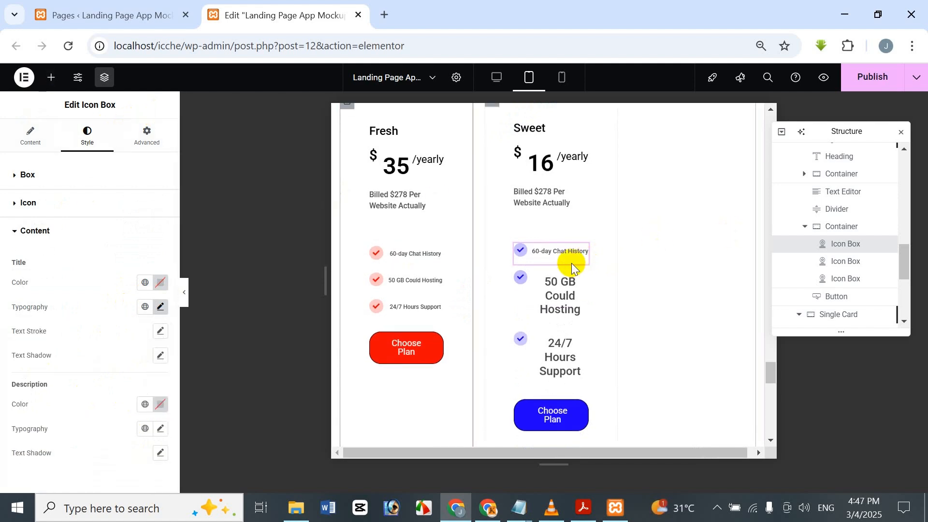
Step: Apply the Sweet card's "60-day Chat History" icon box style to its "50 GB Could Hosting" and "24/7 Hours Support" icon boxes
right_click(567, 247)
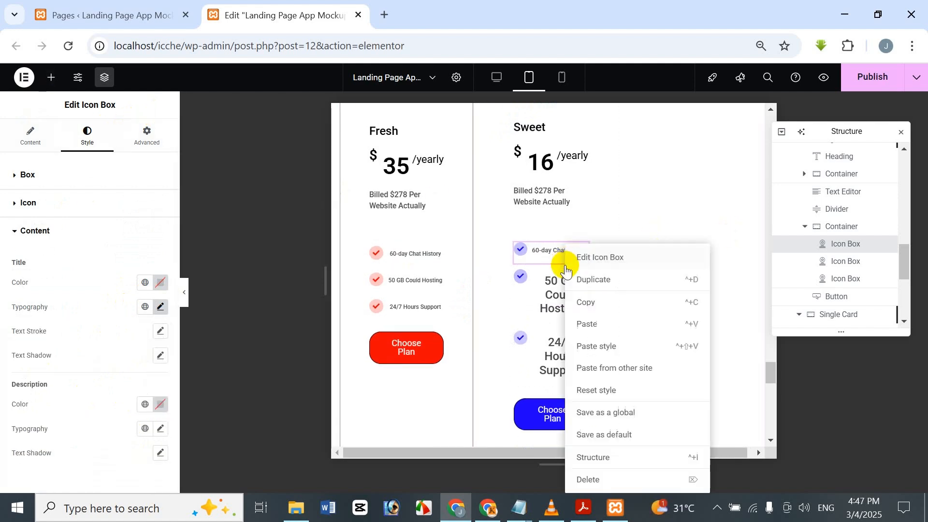
left_click(573, 302)
right_click(553, 322)
left_click(595, 352)
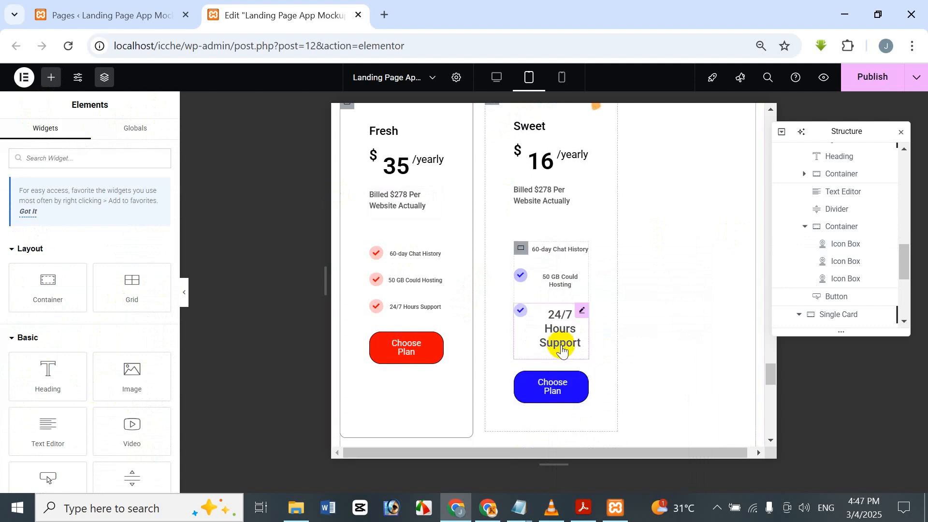
right_click(534, 317)
left_click(608, 346)
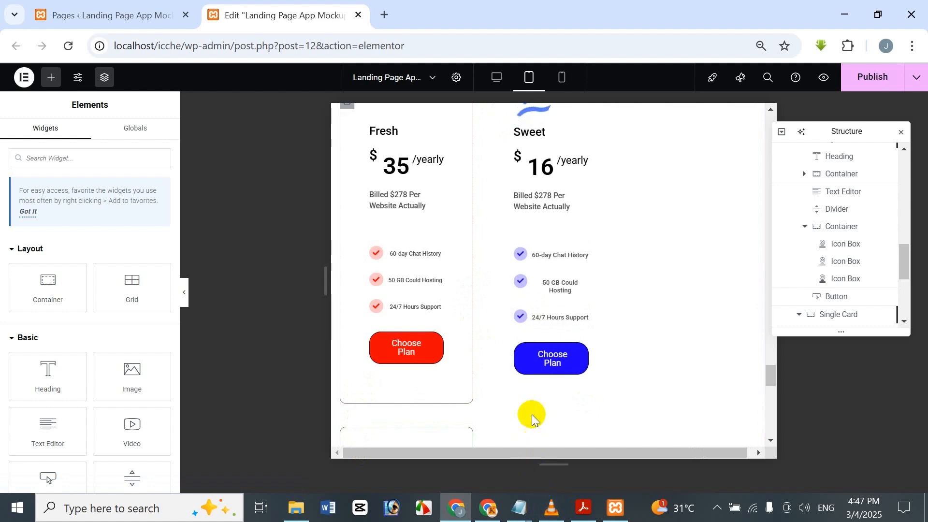
Step: Set the title font size of the Juicy card's "60-day Chat History" icon box to 11 px
scroll(474, 334, "down", 2)
scroll(435, 367, "down", 4)
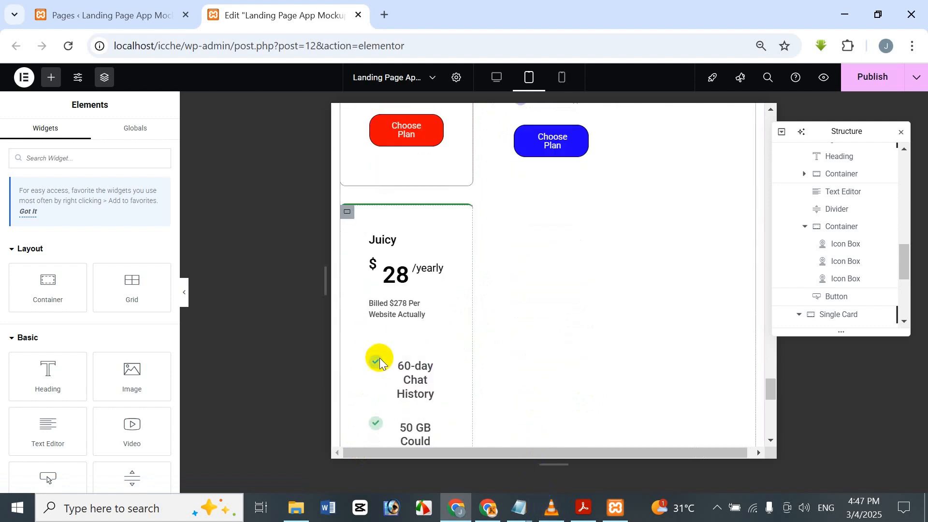
left_click(394, 394)
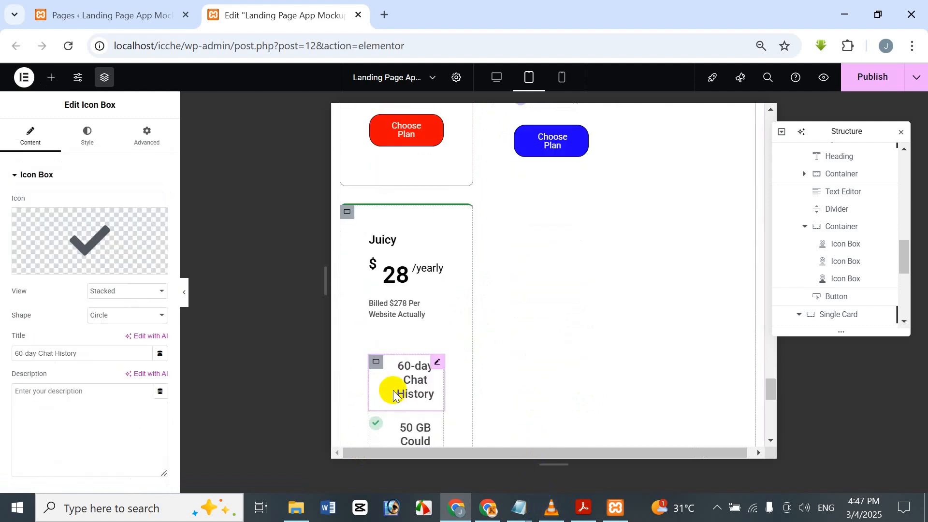
left_click(90, 140)
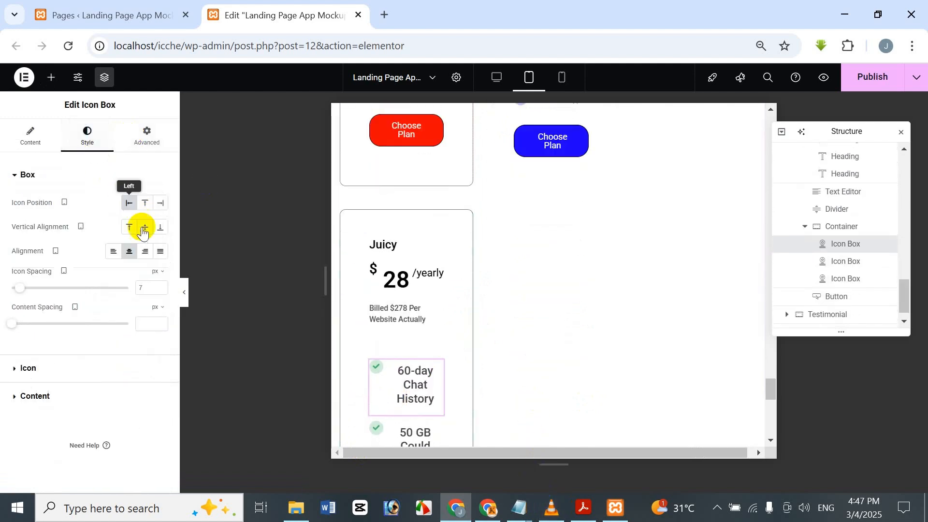
left_click(78, 397)
left_click(161, 307)
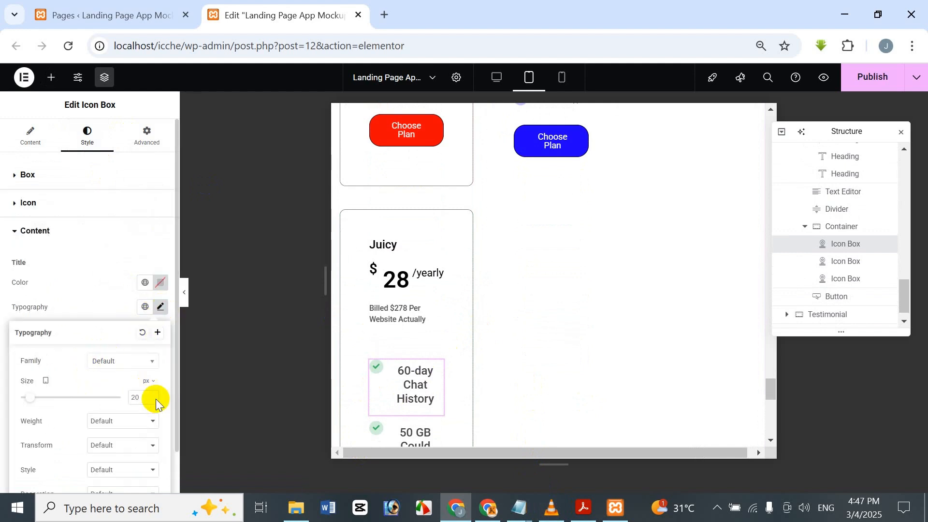
type("11")
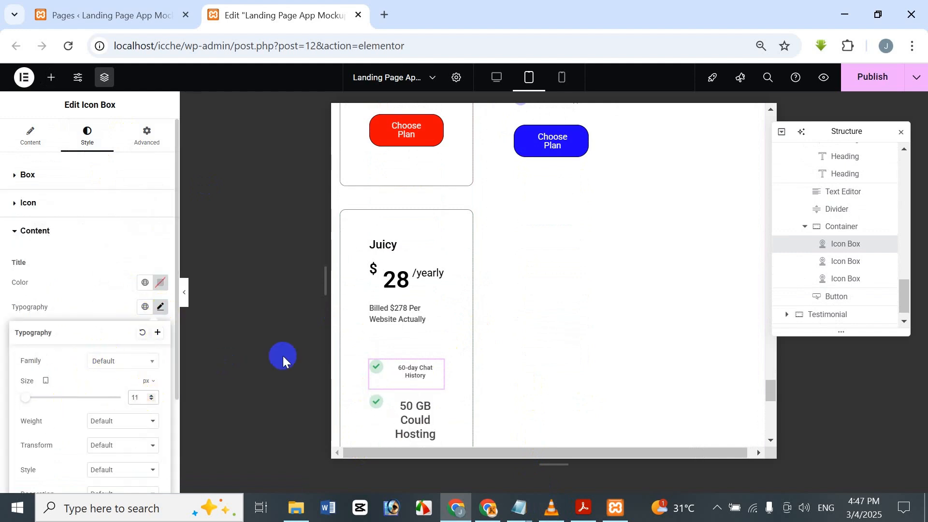
Step: Copy the Juicy card's "60-day Chat History" icon box style onto its "50 GB Could Hosting" and "24/7 Hours Support" icon boxes
right_click(418, 368)
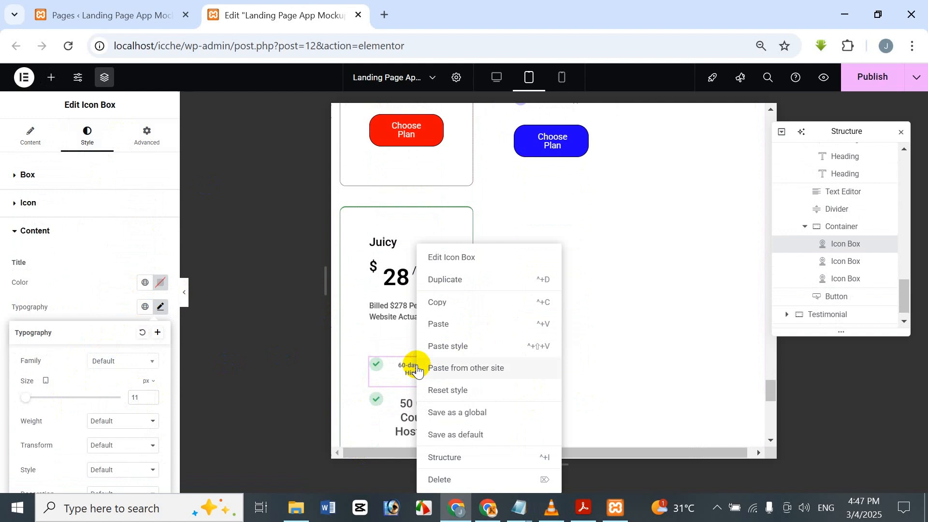
left_click(476, 305)
scroll(424, 358, "down", 2)
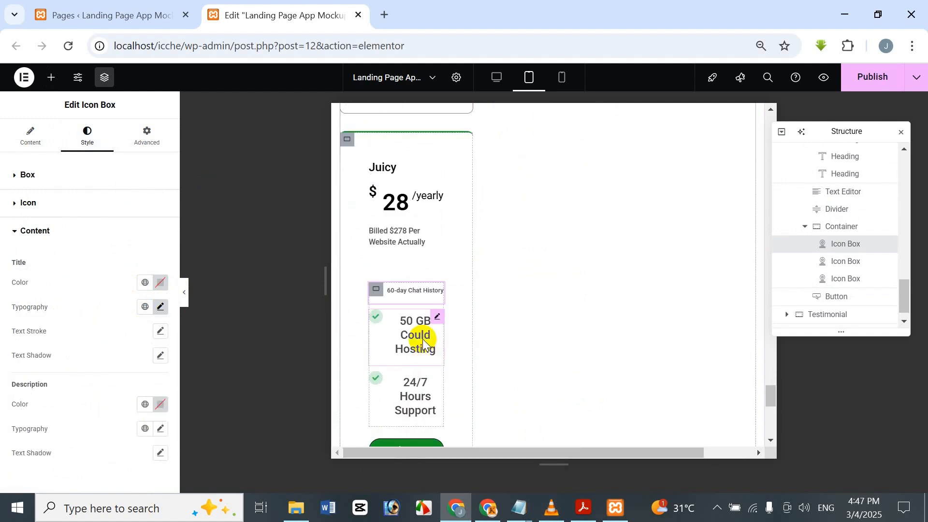
right_click(423, 344)
left_click(440, 344)
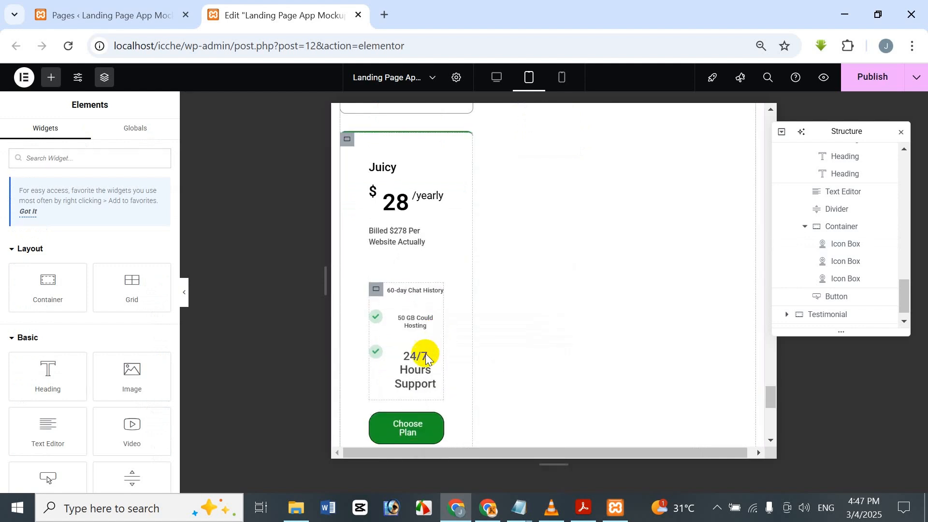
scroll(424, 352, "down", 2)
right_click(409, 294)
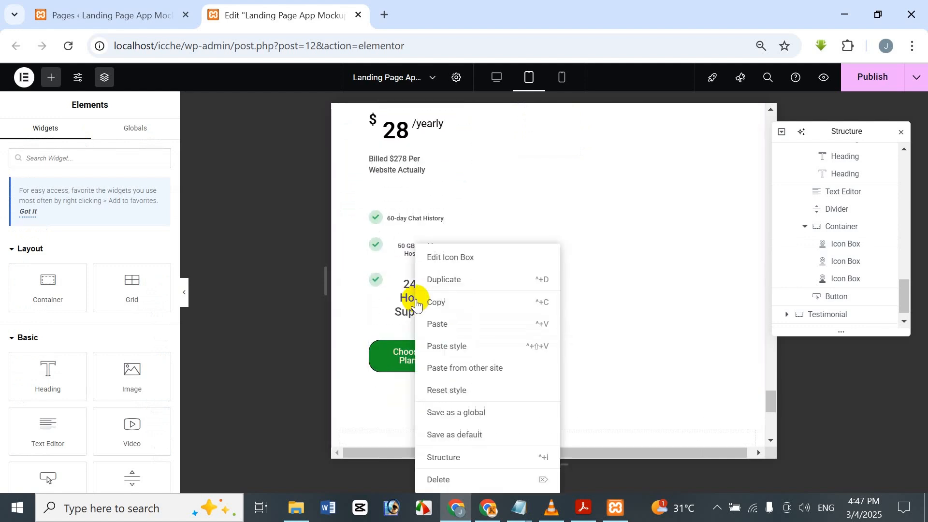
left_click(455, 345)
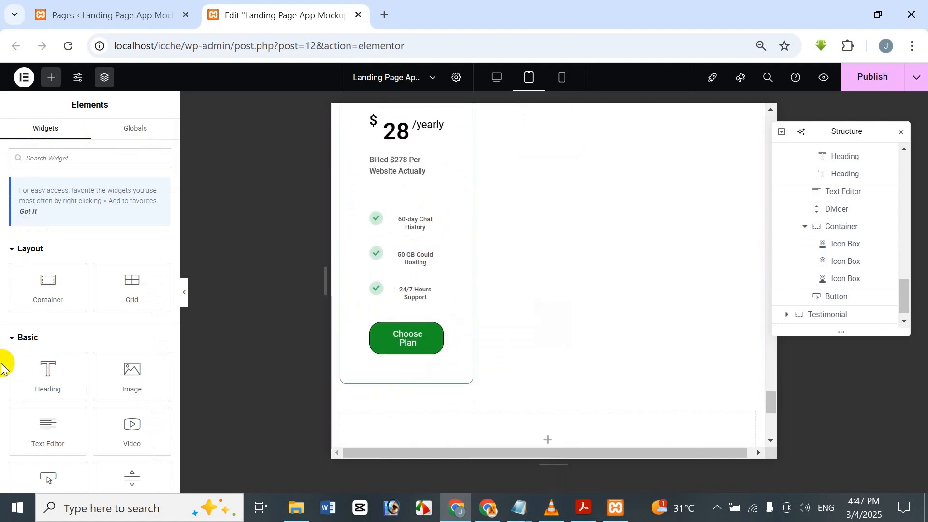
Step: Set the font size of the Fresh card's red "Choose Plan" button to 13 px
left_click(393, 328)
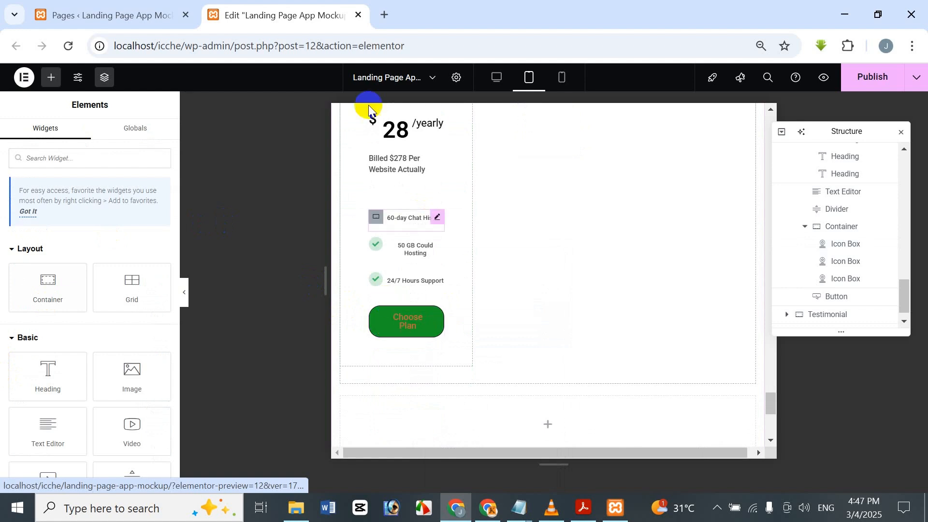
scroll(478, 231, "up", 3)
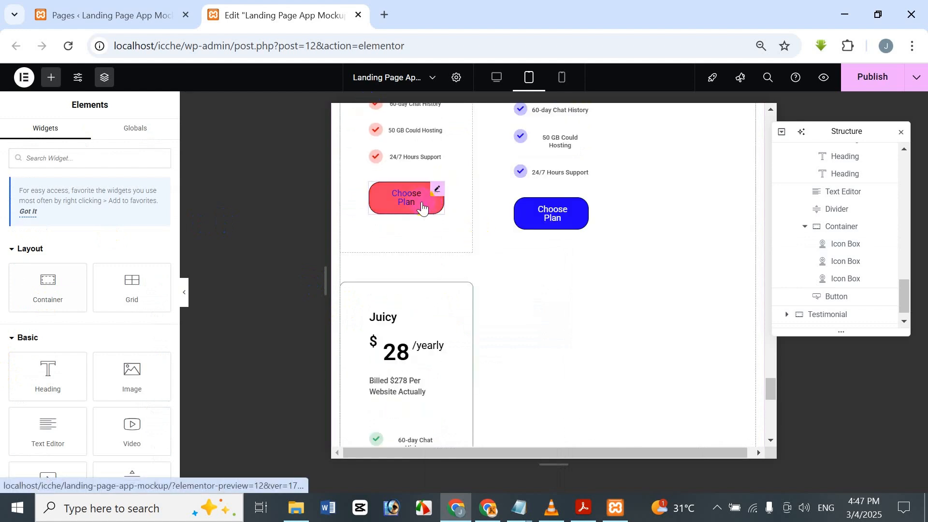
left_click(408, 201)
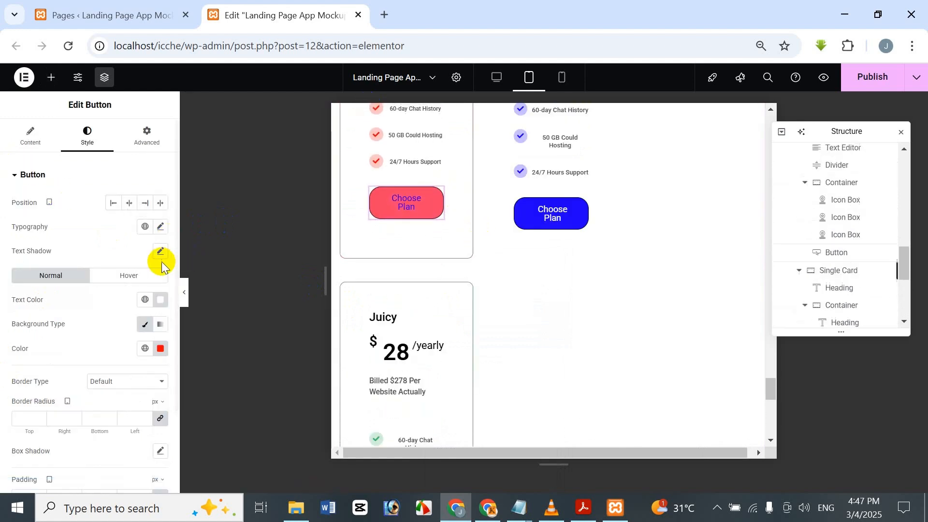
scroll(77, 251, "down", 2)
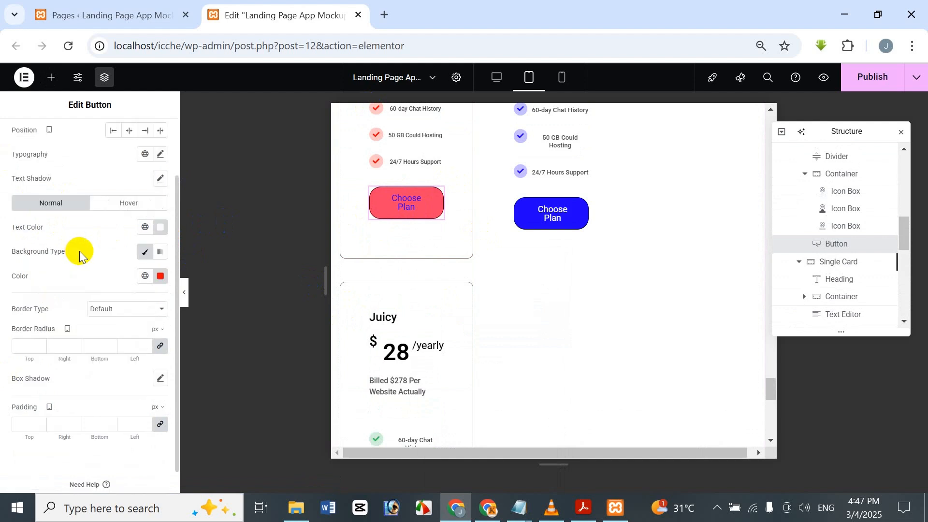
left_click(161, 155)
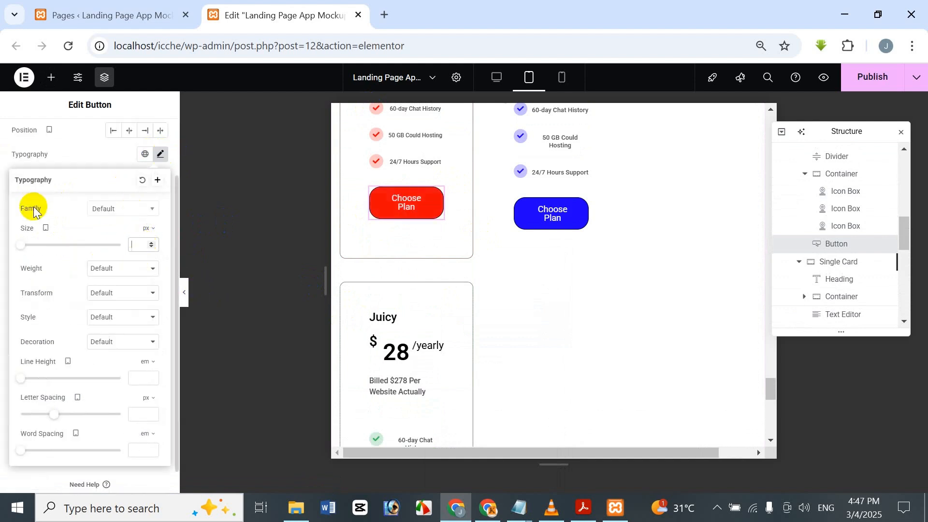
type("20")
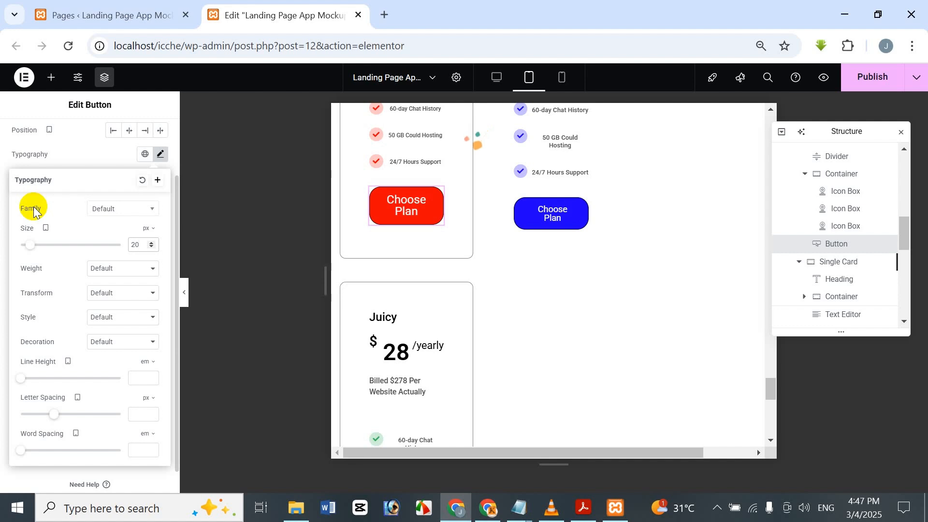
key("BackSpace")
key("BackSpace")
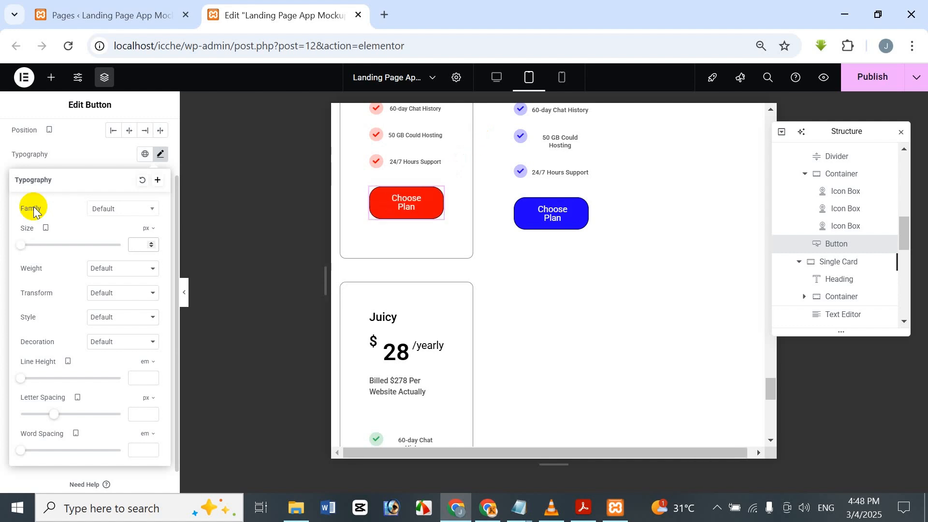
type("15")
key("BackSpace")
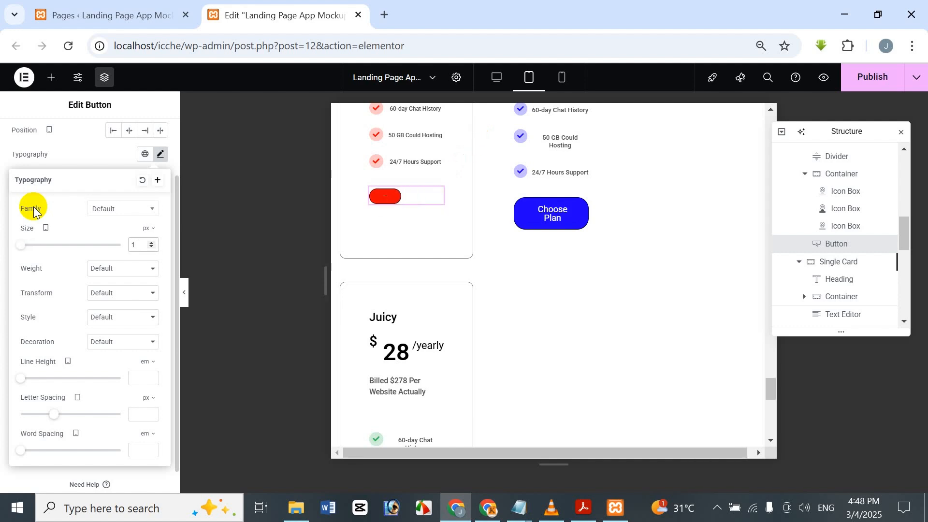
type("3")
key("BackSpace")
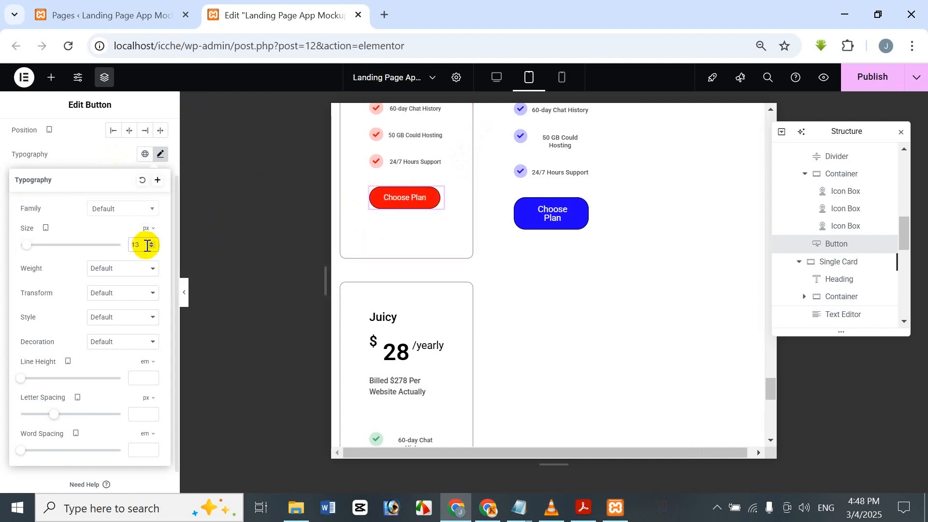
Step: Set the font size of the Sweet card's blue "Choose Plan" button to 13 px
left_click(527, 216)
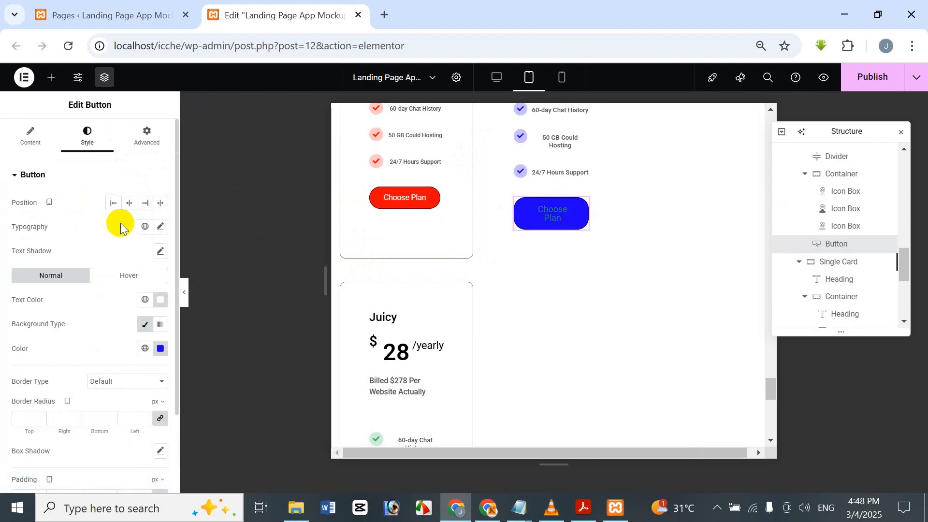
left_click(161, 227)
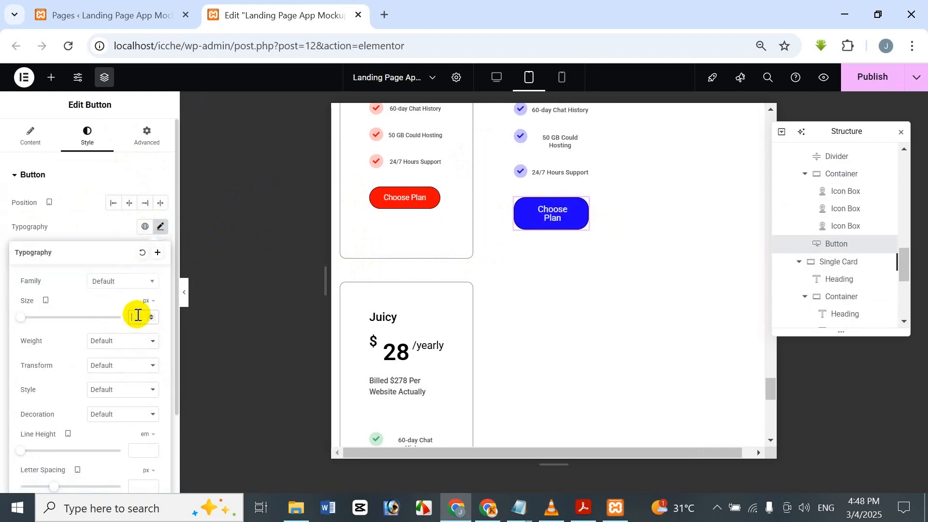
type("1")
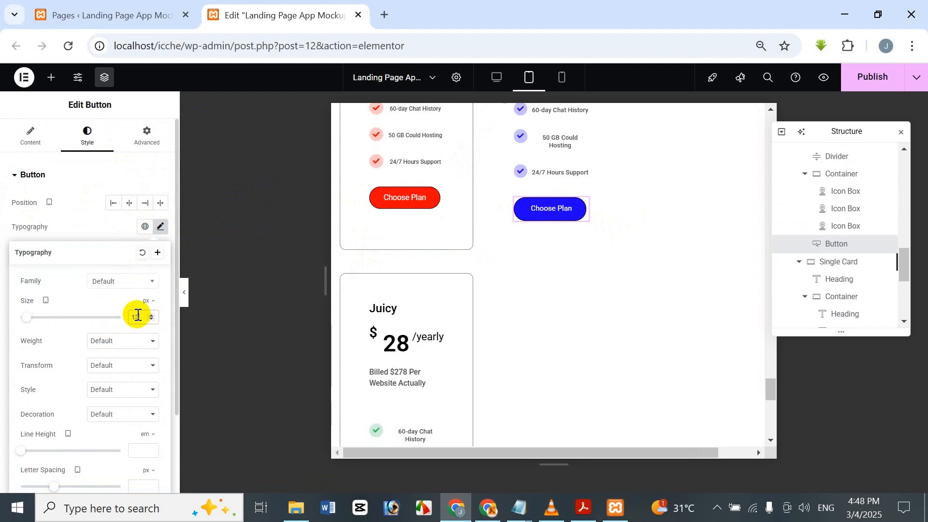
type("3")
Step: Set the font size of the Juicy card's green "Choose Plan" button to 13 px
scroll(488, 310, "down", 3)
left_click(412, 395)
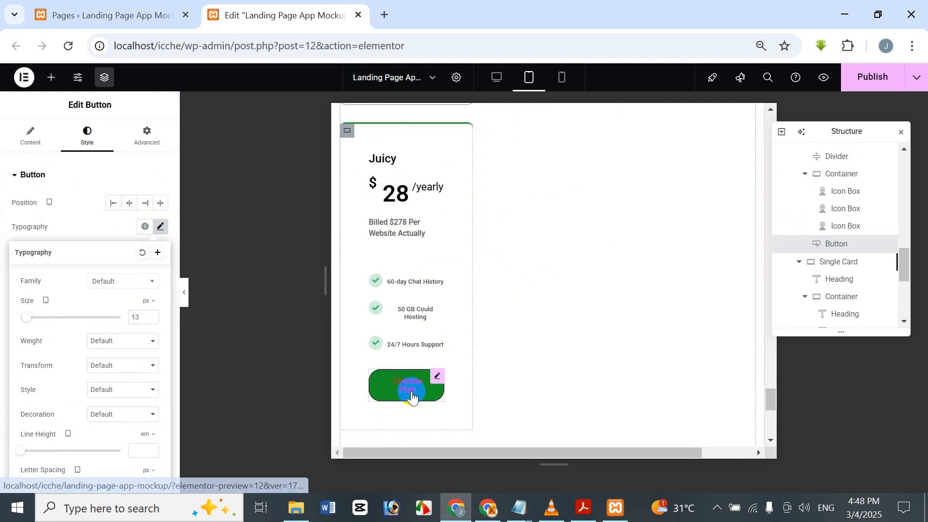
left_click(160, 227)
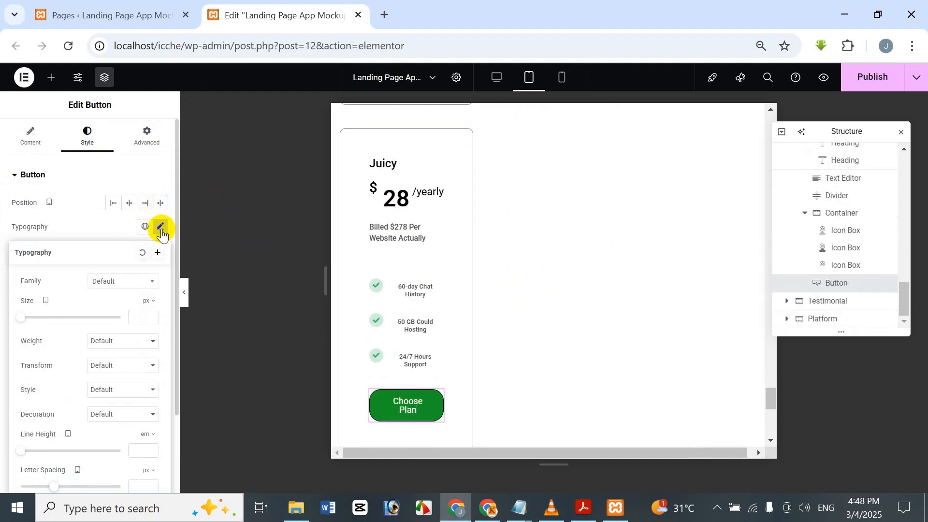
type("1")
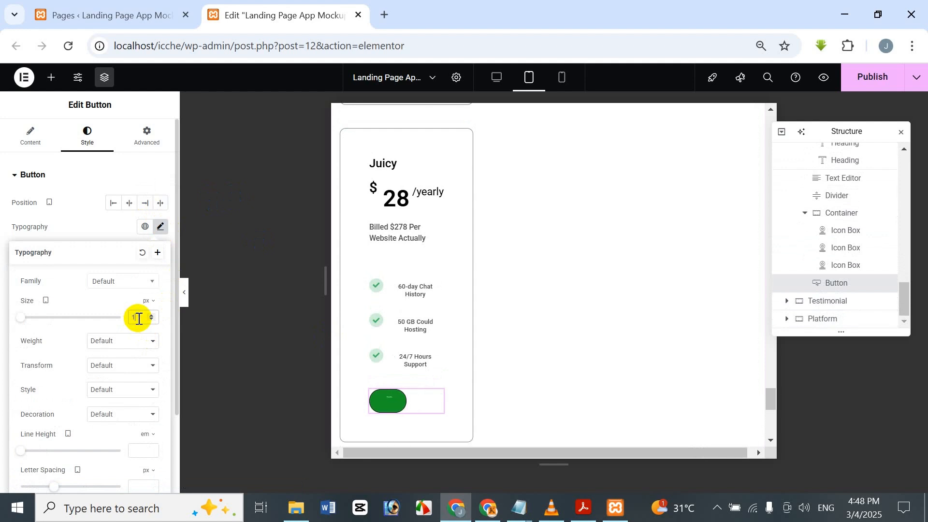
type("3")
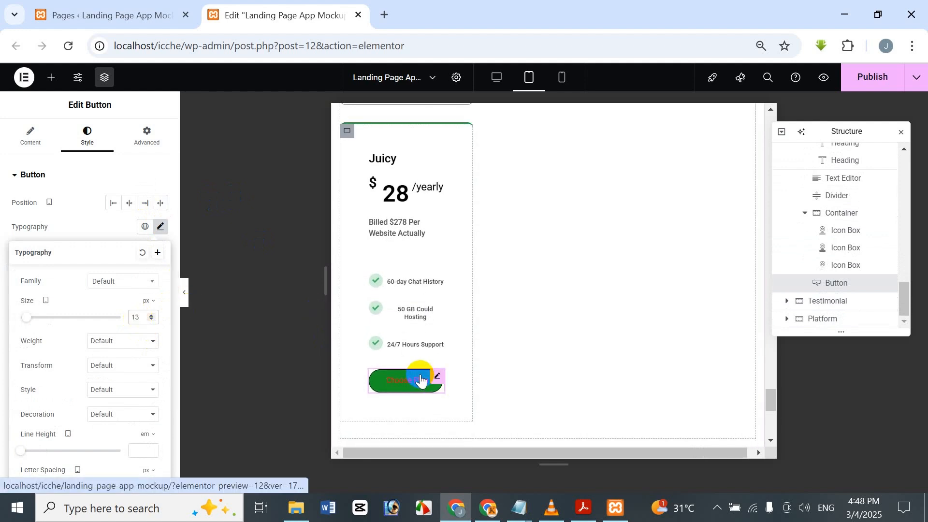
Step: Examine how the Fresh, Sweet and Juicy pricing cards are laid out in the tablet preview
scroll(420, 382, "up", 1)
scroll(423, 365, "up", 5)
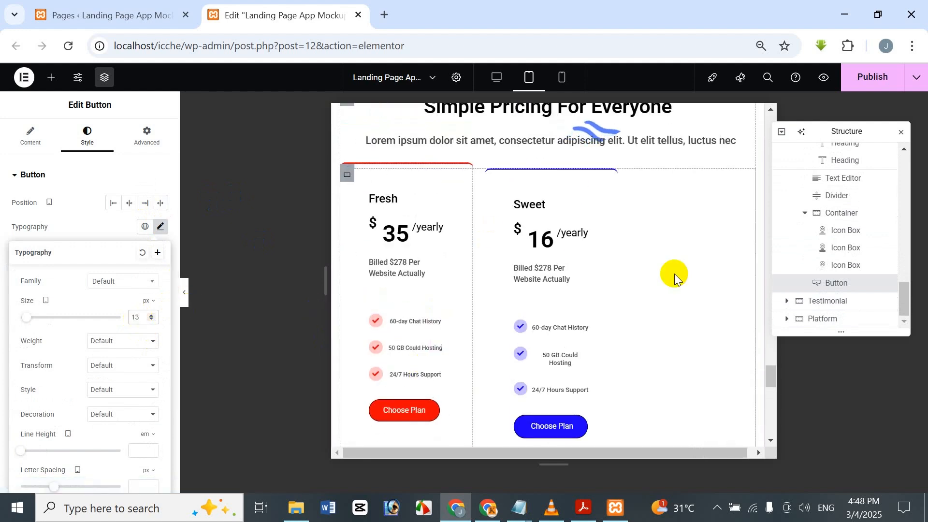
scroll(832, 306, "up", 8)
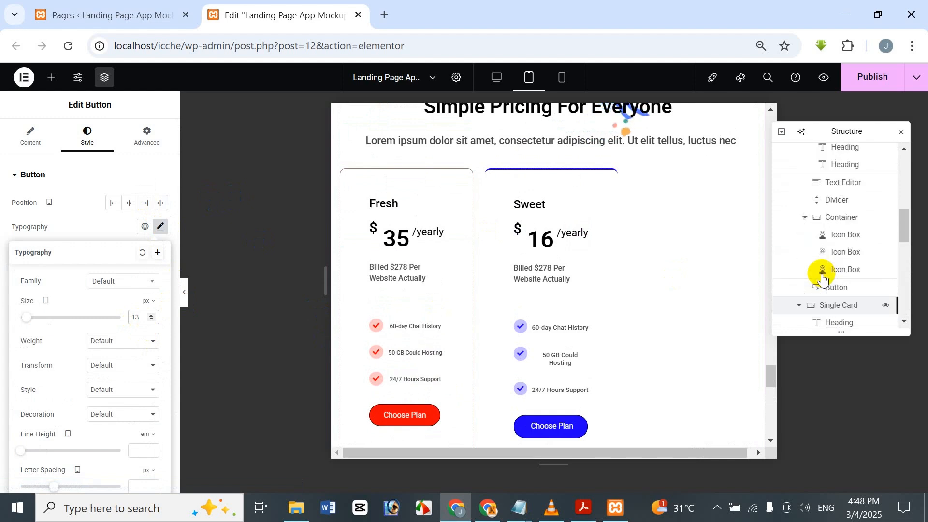
scroll(635, 191, "down", 5)
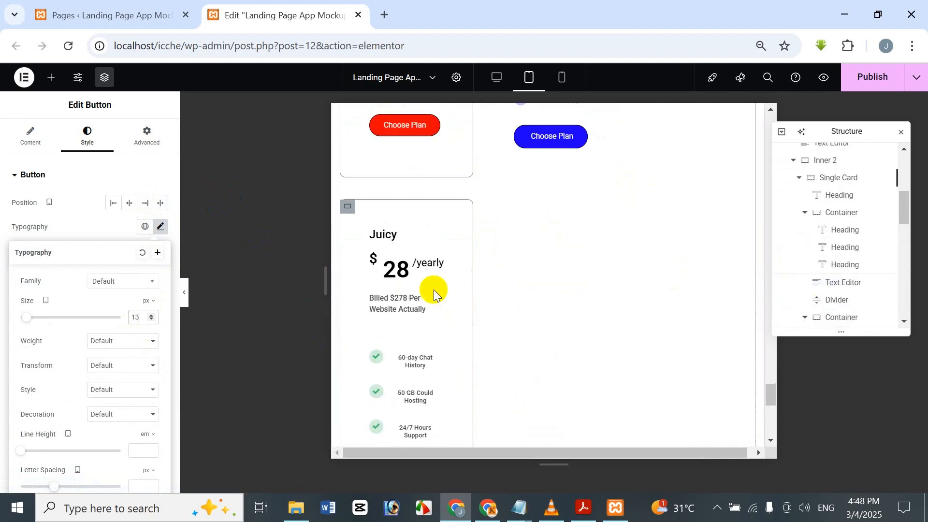
scroll(435, 298, "down", 4)
scroll(434, 302, "up", 1)
scroll(434, 305, "down", 1)
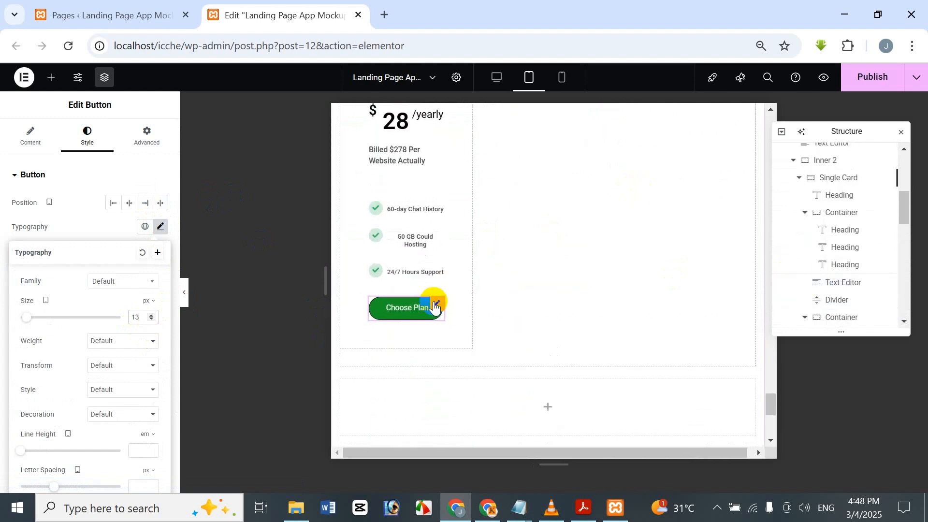
scroll(437, 192, "up", 3)
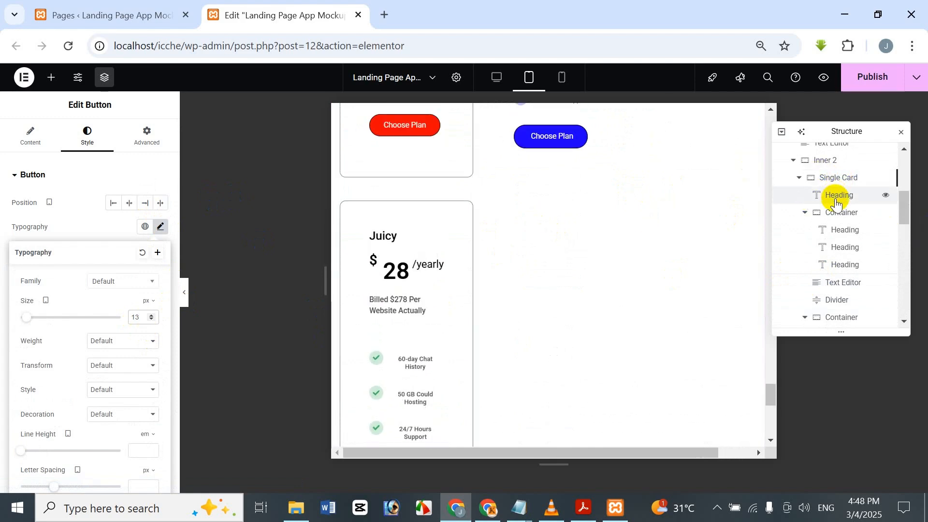
Step: Set a linked margin of 10 px on all sides of the "Inner 2" container that holds the pricing cards
left_click(841, 167)
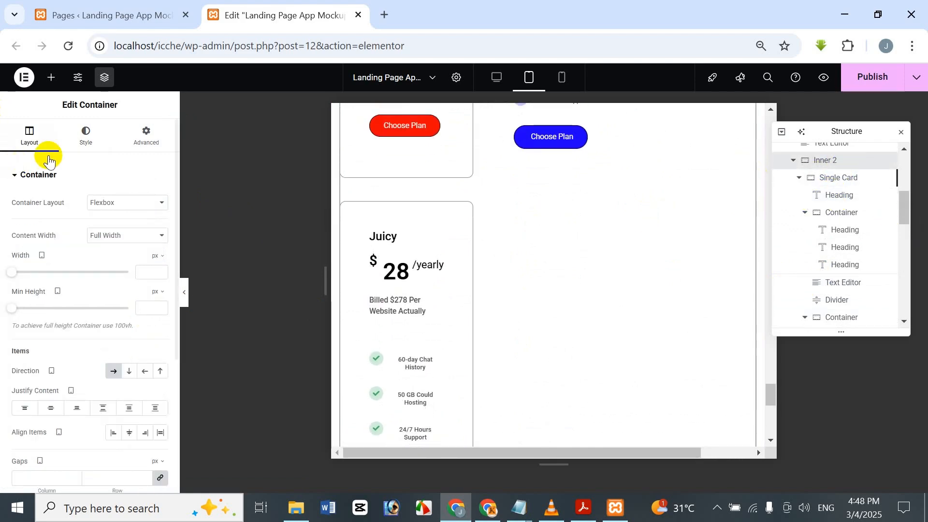
left_click(101, 139)
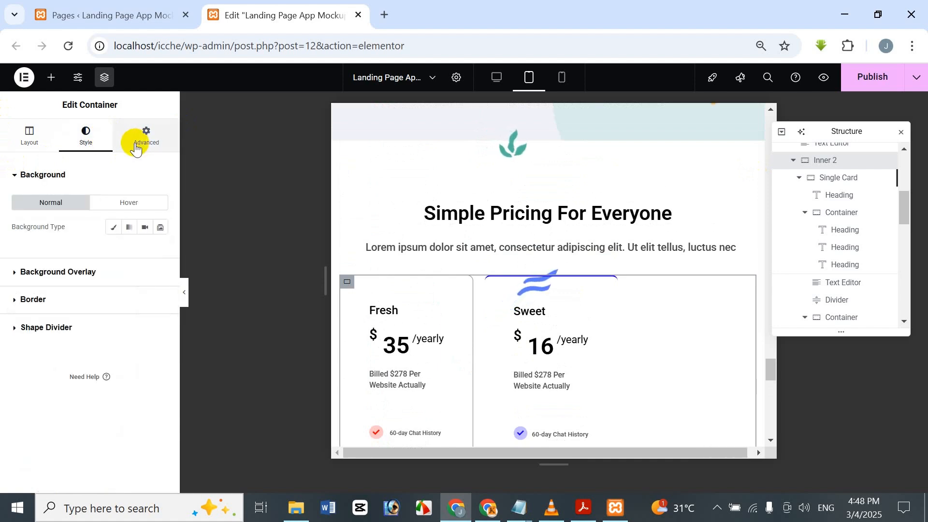
left_click(134, 140)
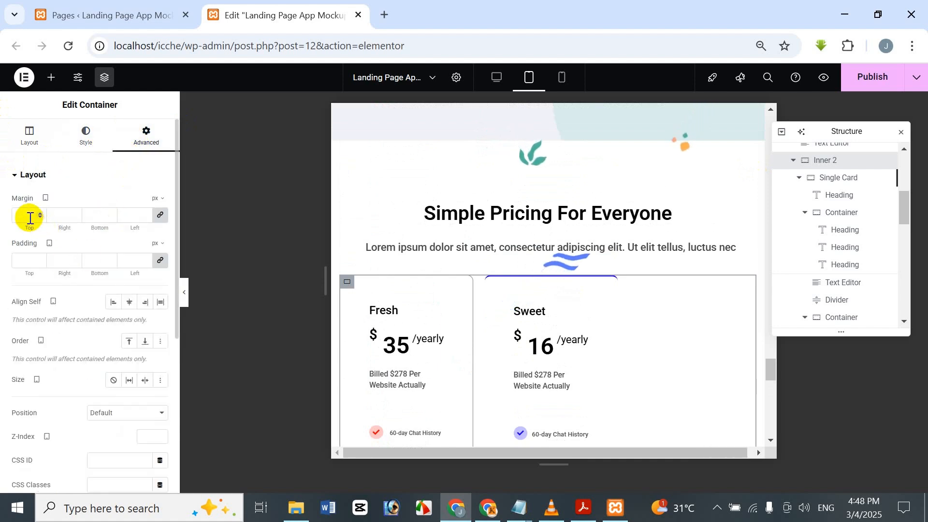
type("10")
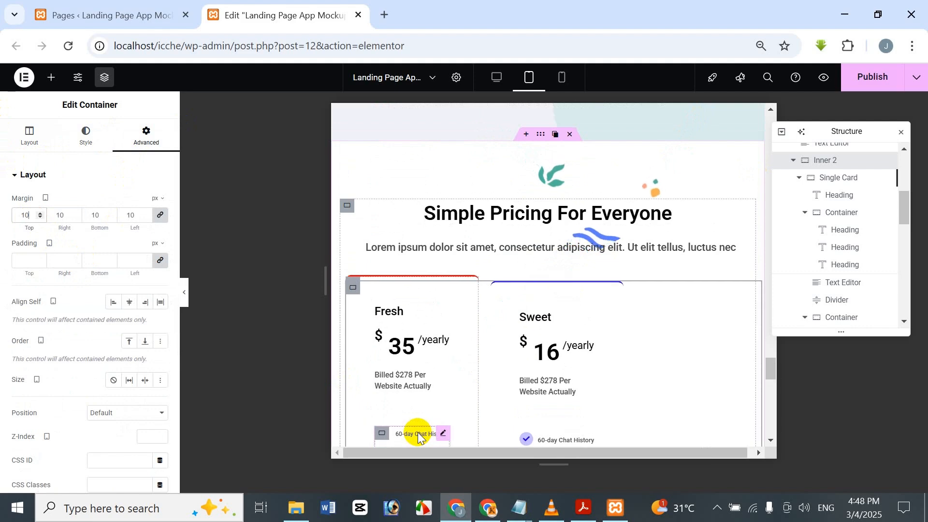
Step: Clear the linked margin of the "Inner 2" container that holds the pricing cards
scroll(677, 367, "down", 6)
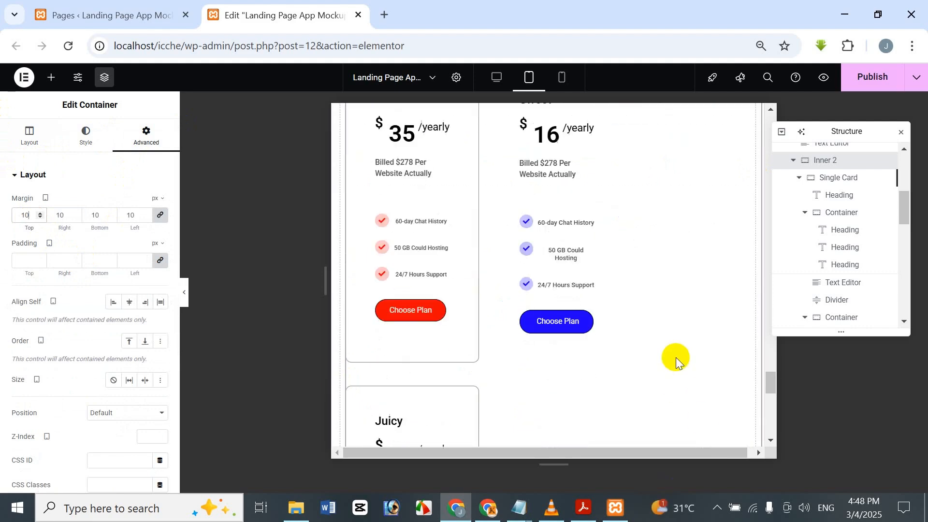
scroll(677, 357, "down", 3)
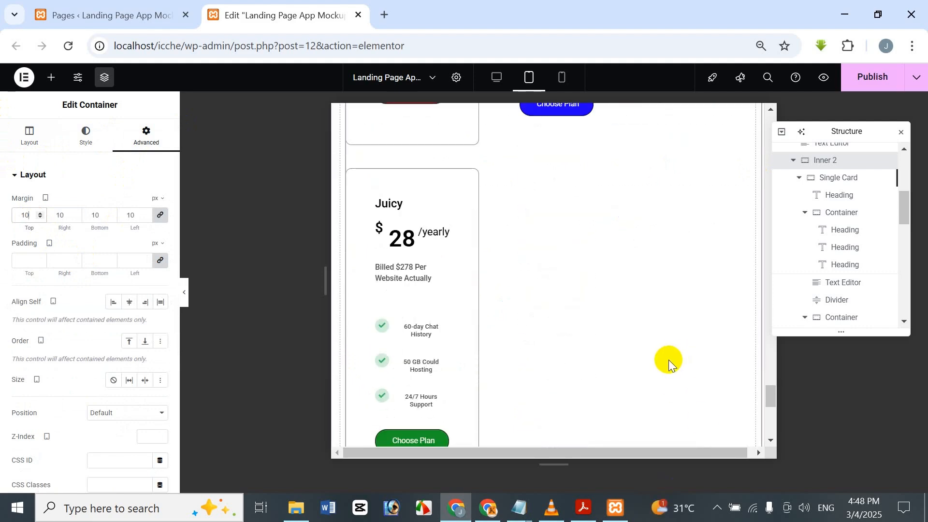
key("BackSpace")
key("BackSpace")
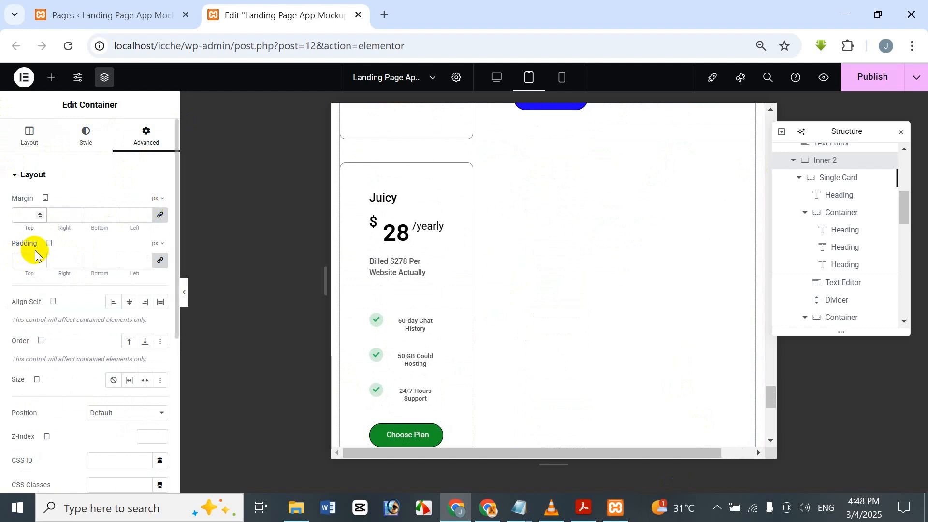
Step: Try a linked padding of 20 px on the "Inner 2" container and clear it again
type("20")
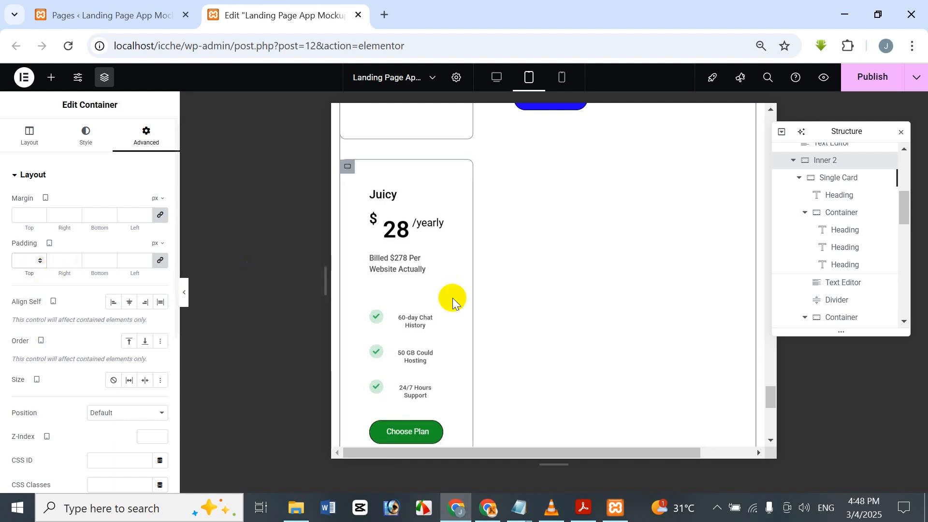
key("BackSpace")
key("BackSpace")
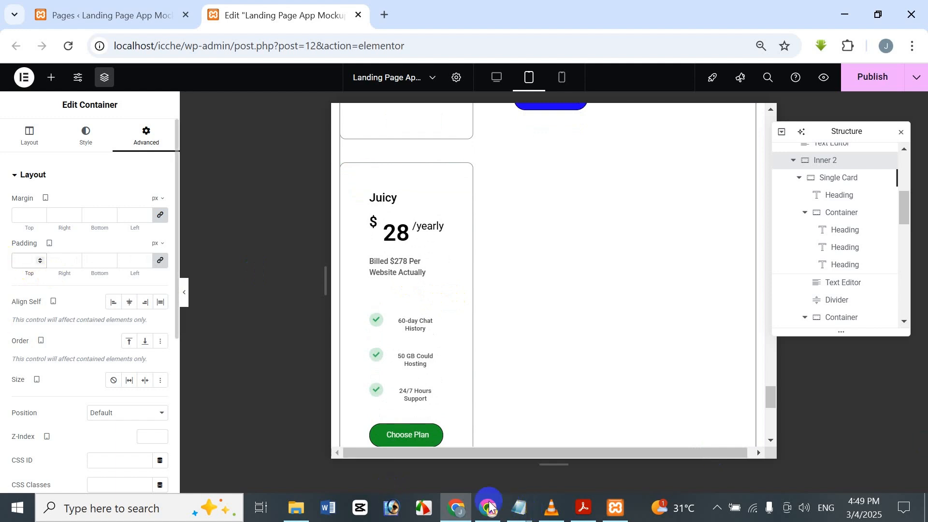
Step: Set the linked column and row gaps of the "Inner 2" container to 10 px for the tablet layout
scroll(502, 279, "up", 4)
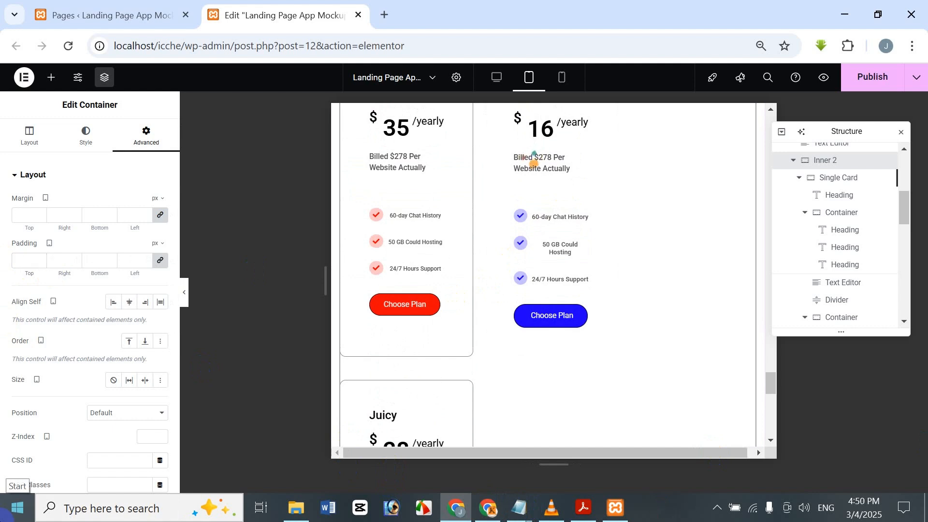
left_click(14, 136)
scroll(40, 240, "down", 5)
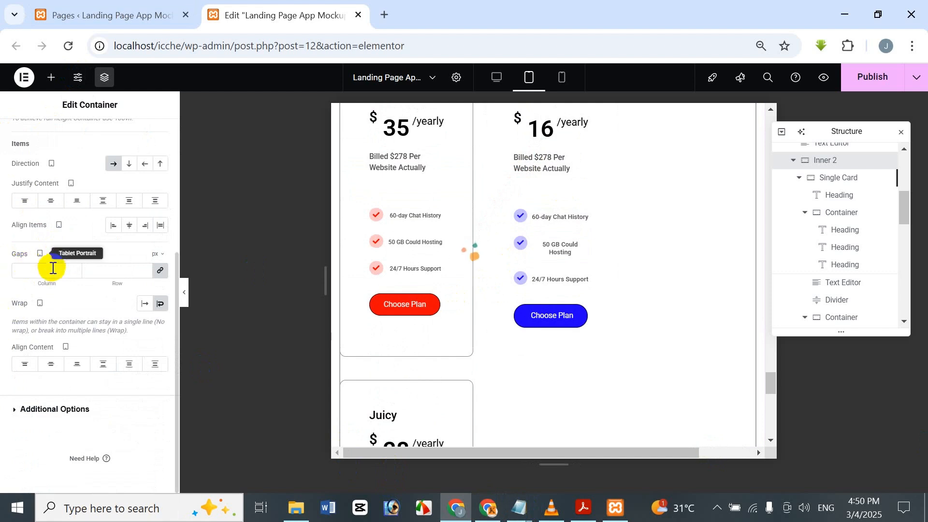
type("10")
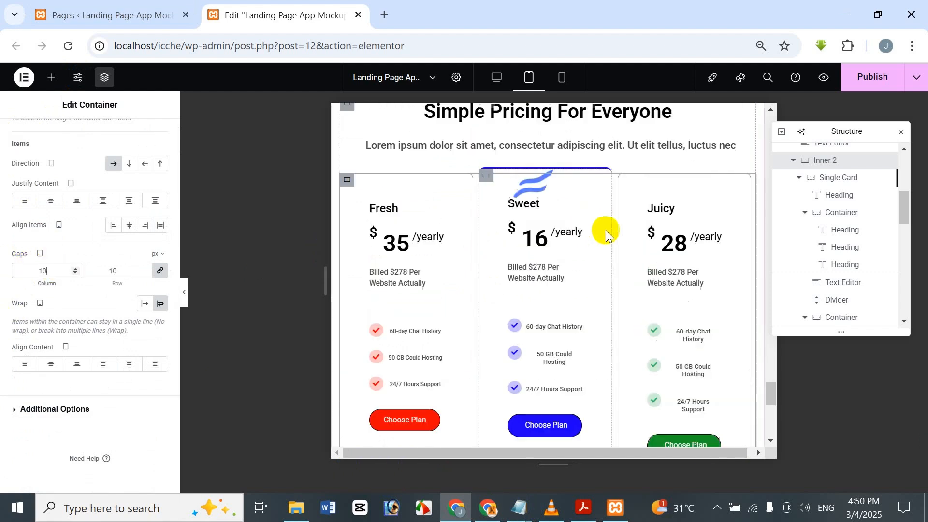
scroll(606, 236, "up", 1)
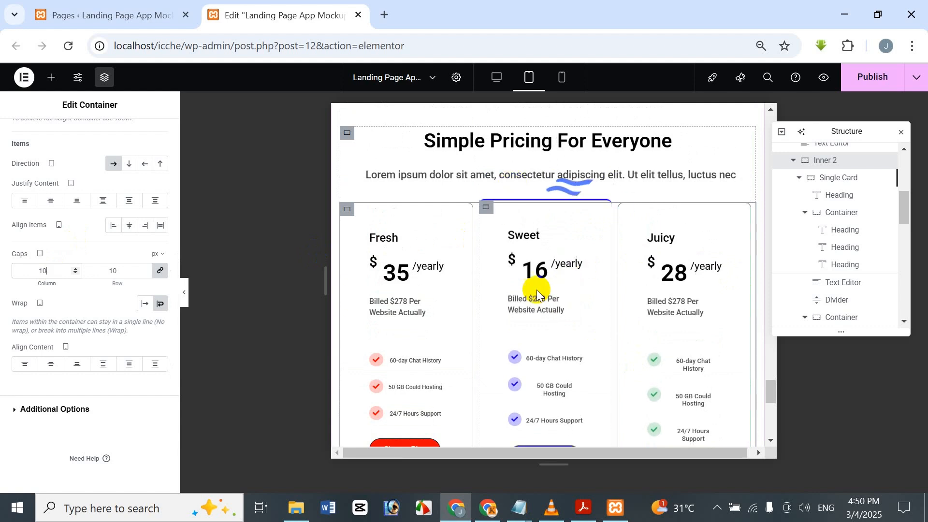
Step: Switch the preview to the desktop layout and check the Fresh, Sweet and Juicy pricing cards
left_click(492, 87)
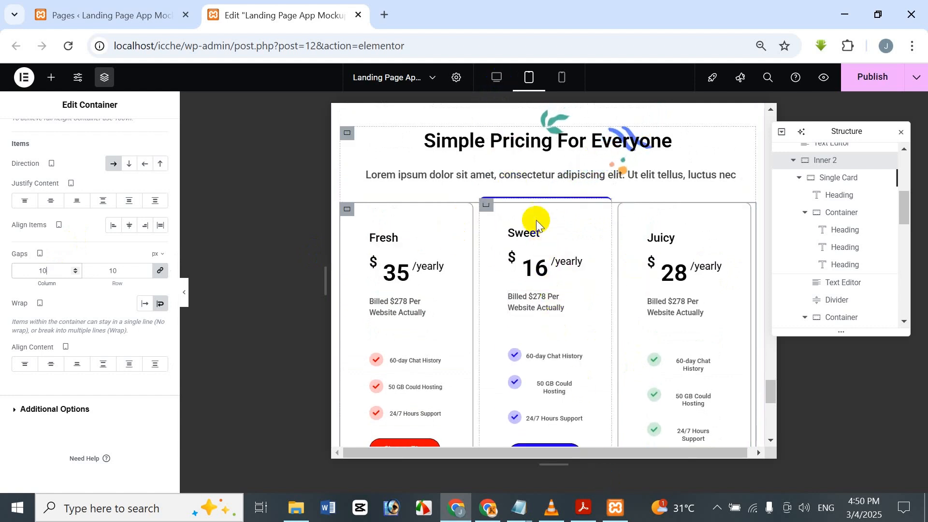
left_click(497, 79)
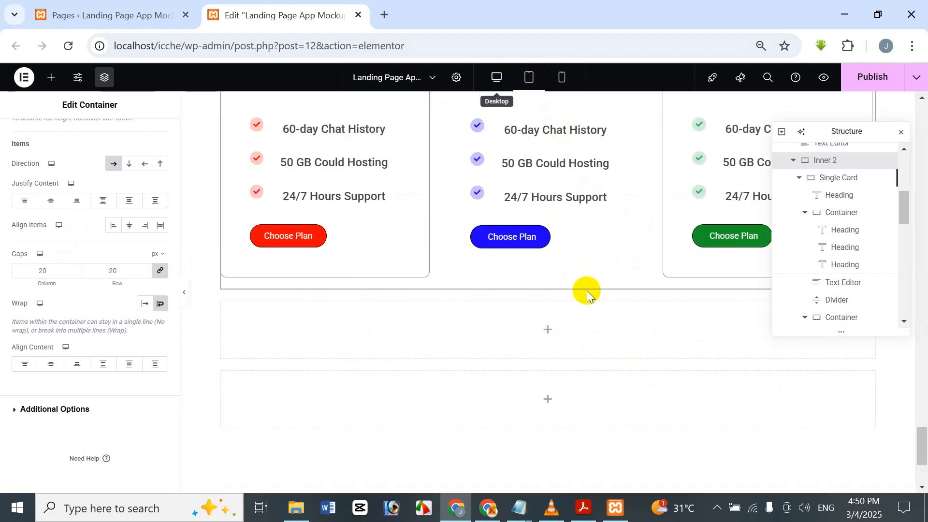
scroll(598, 283, "up", 3)
scroll(580, 290, "up", 3)
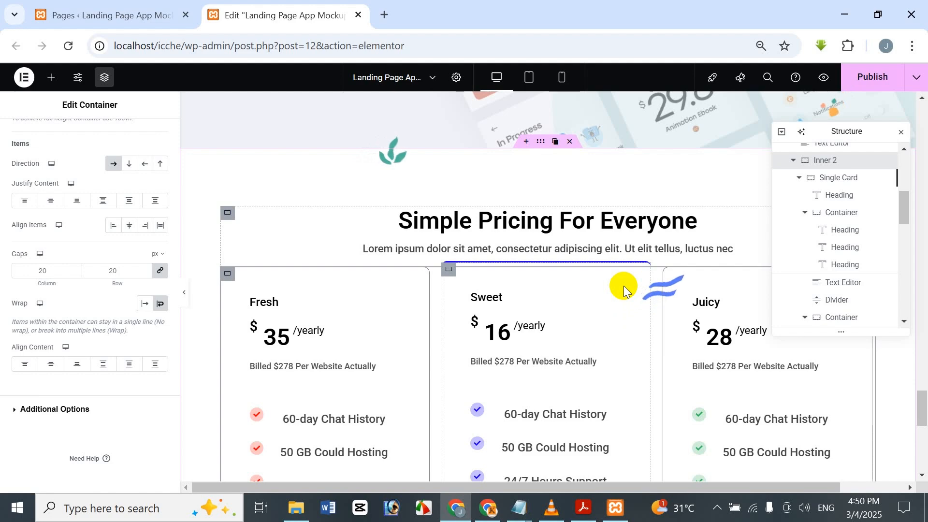
scroll(626, 257, "down", 2)
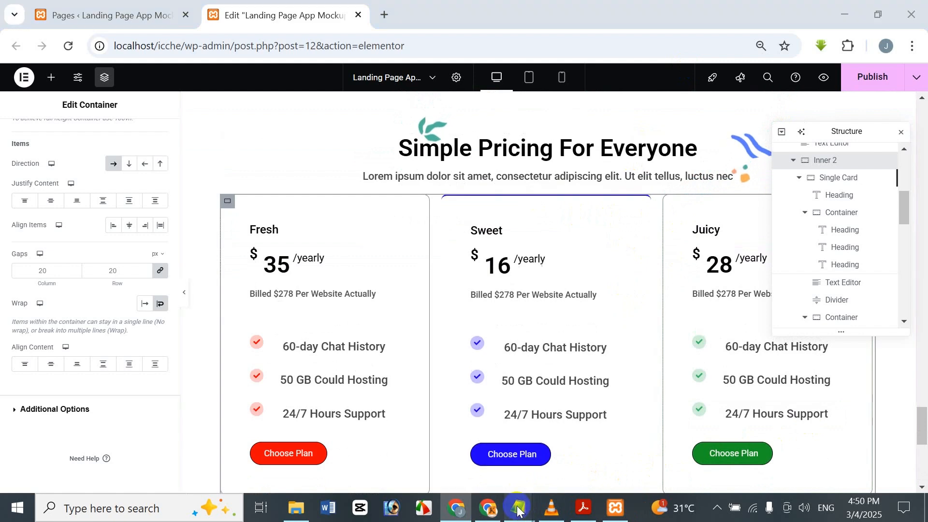
Step: Copy the complete selector:after rule under "Card Badge CSS" from the Custom CSS Code file in Notepad and return to the Elementor editor
mouse_move(518, 508)
left_click(632, 451)
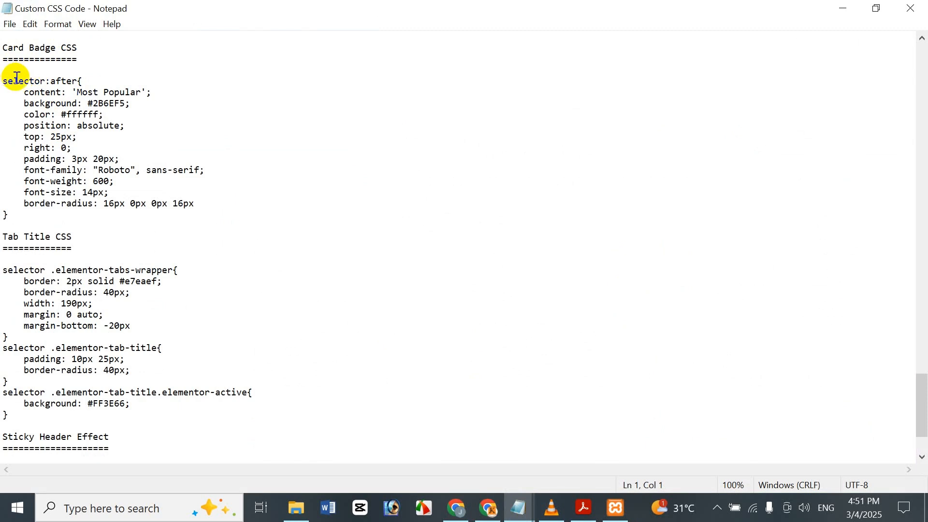
left_click_drag(2, 81, 21, 219)
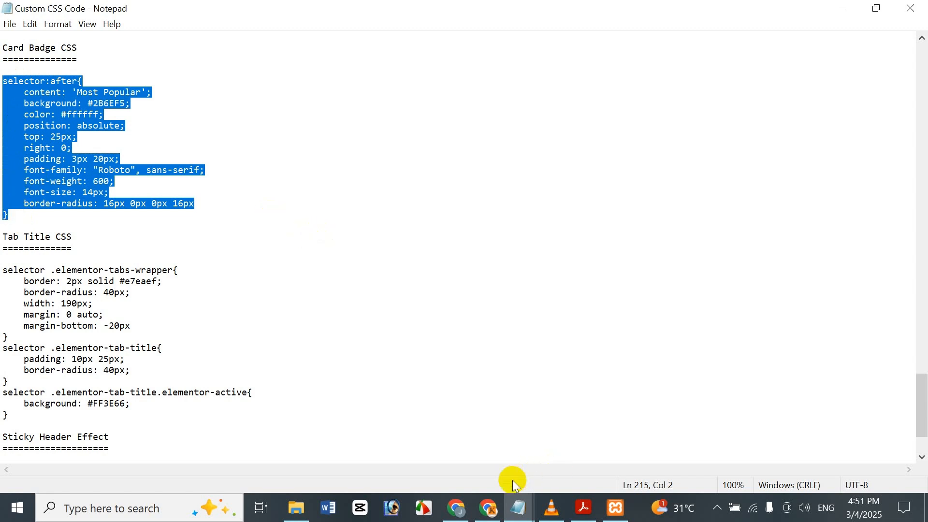
left_click(463, 504)
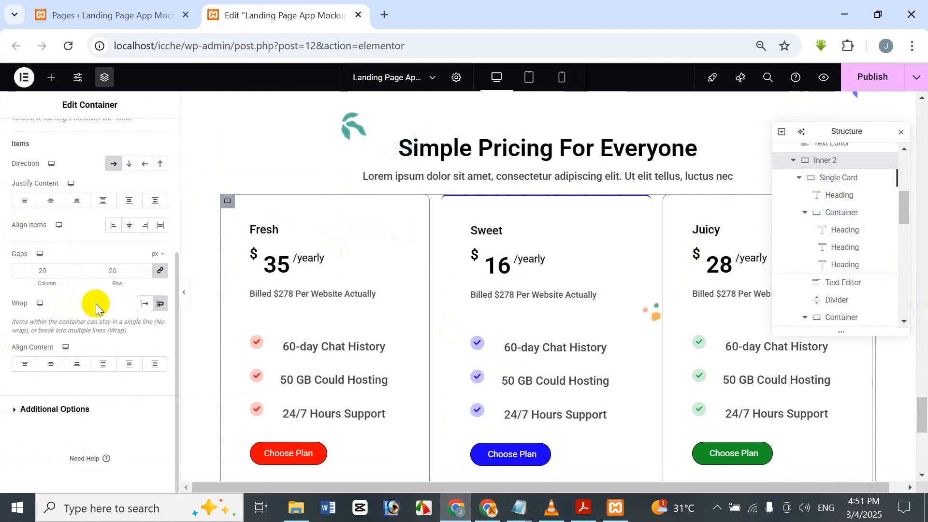
Step: Select the Sweet card's "Single Card" container and open its custom CSS
scroll(96, 308, "up", 5)
left_click(138, 141)
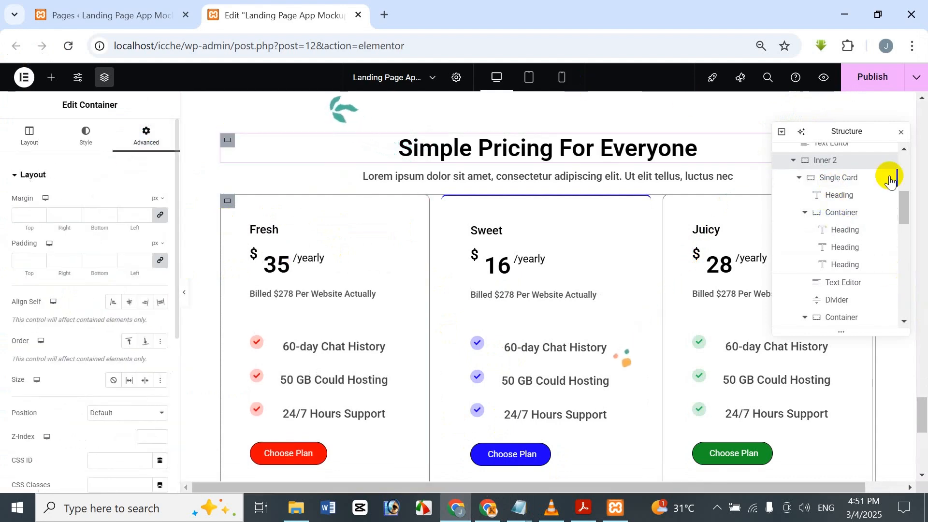
scroll(849, 227, "down", 2)
scroll(851, 232, "down", 4)
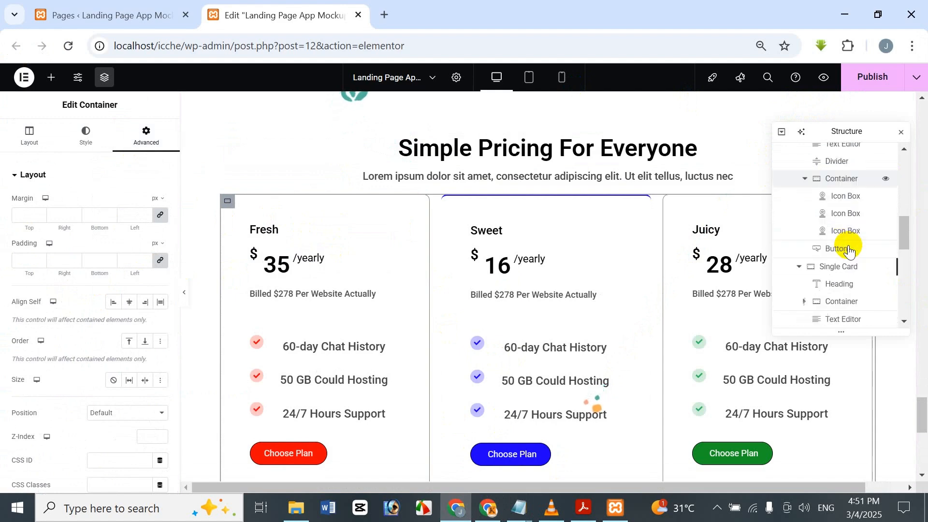
scroll(858, 214, "down", 2)
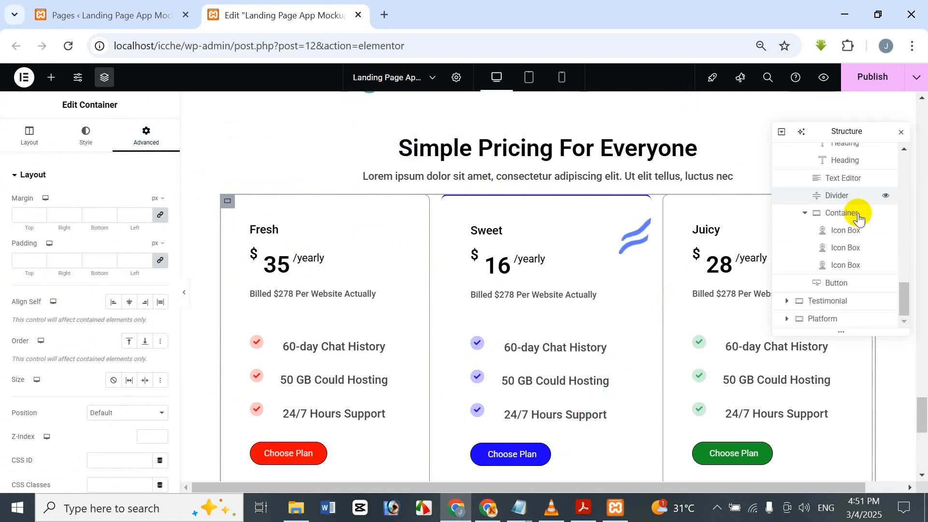
scroll(859, 215, "up", 4)
scroll(824, 247, "up", 1)
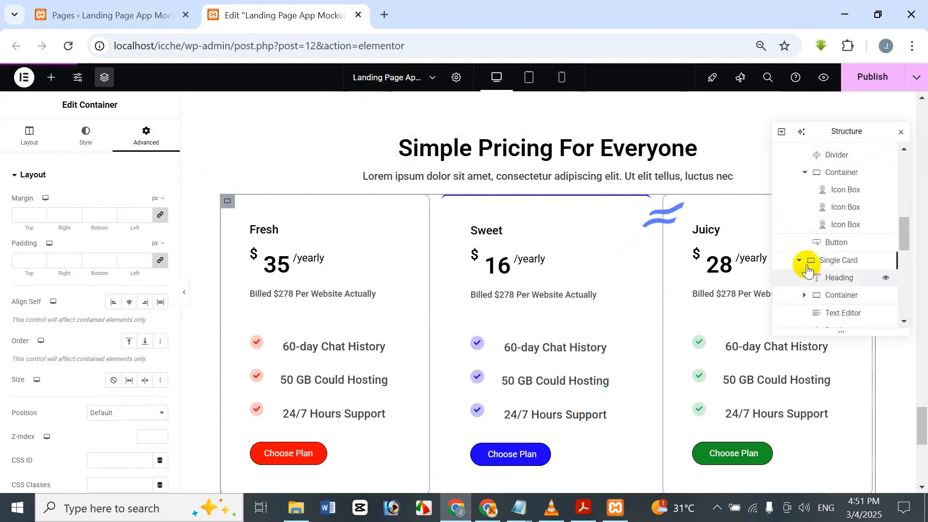
left_click(800, 262)
scroll(802, 262, "down", 1)
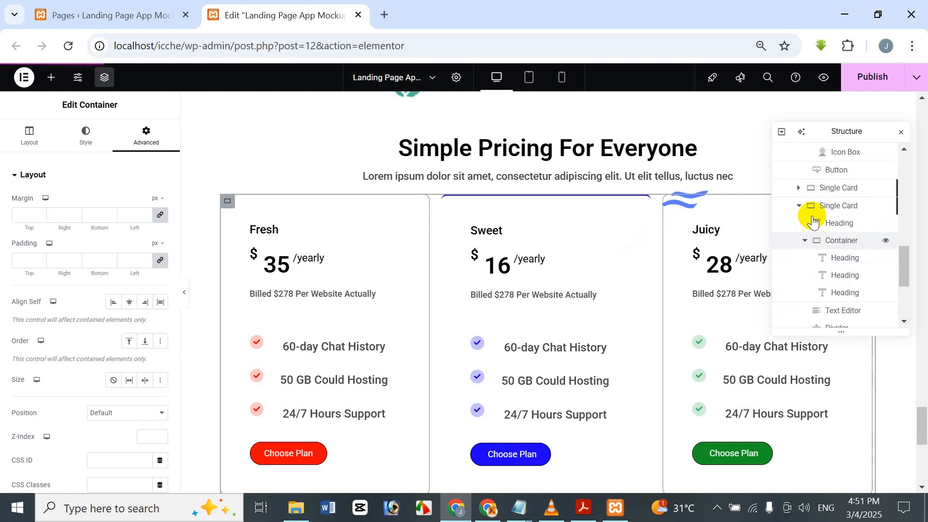
left_click(828, 187)
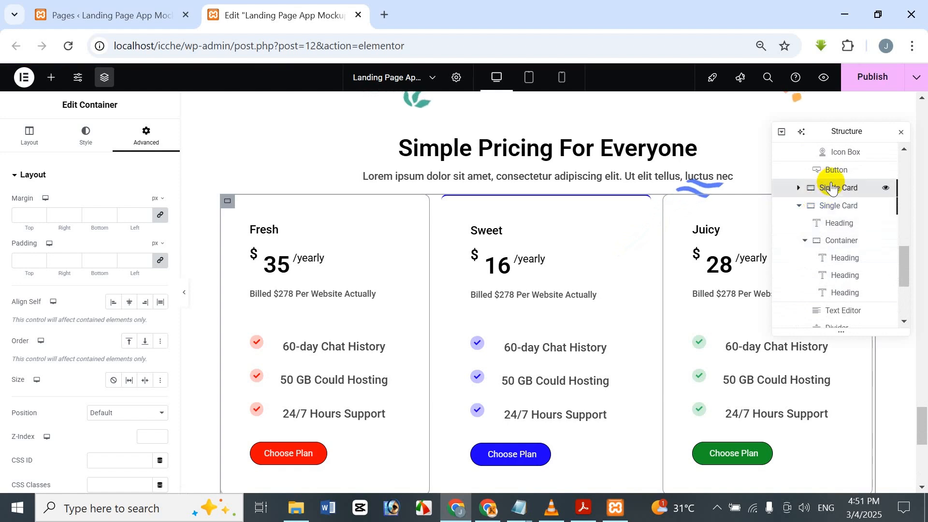
left_click(147, 135)
scroll(62, 367, "down", 6)
left_click(59, 419)
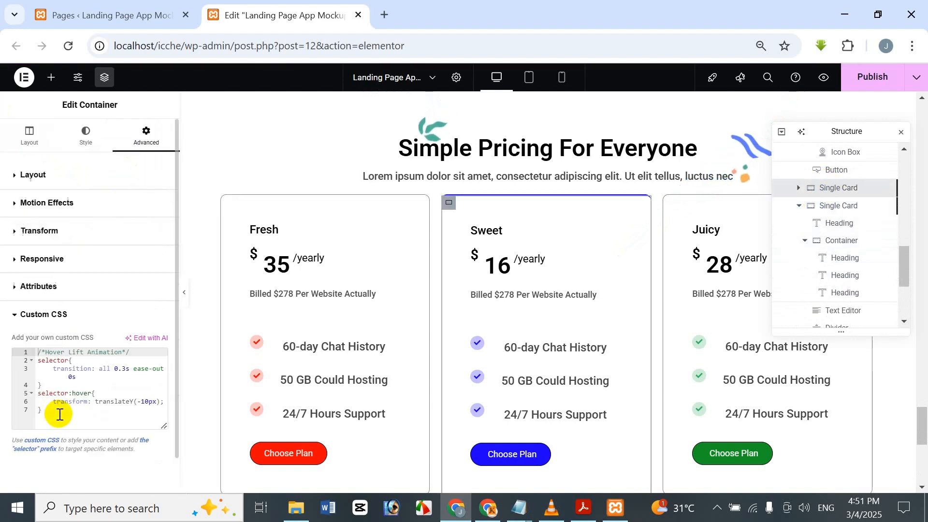
Step: Try replacing the Sweet card's hover lift CSS with the copied "Most Popular" badge rule, and undo the replacement
left_click(75, 376)
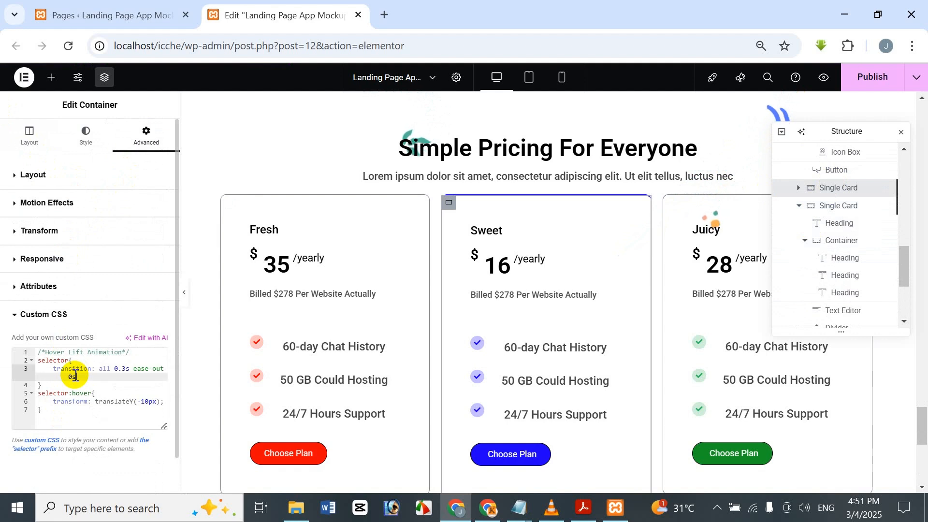
key("ctrl+a")
key("BackSpace")
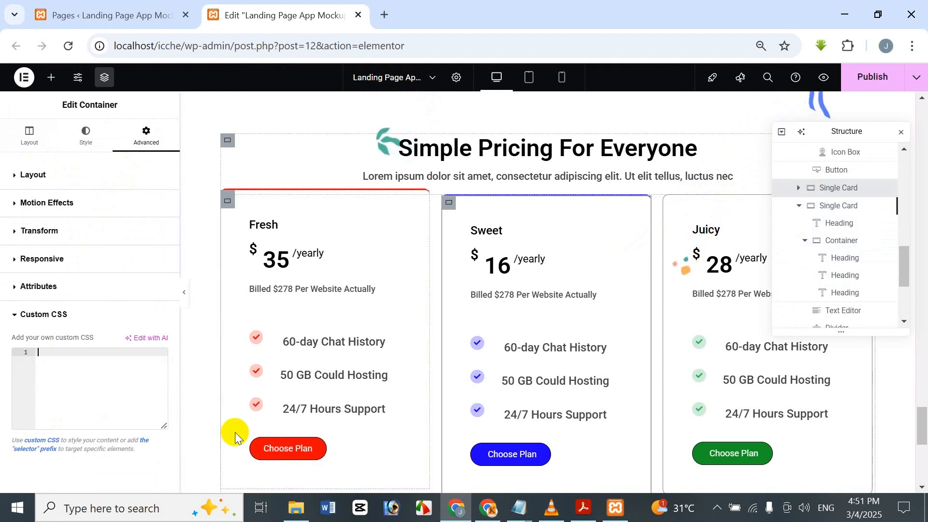
type("selector:after{     content: 'Most Popular';     background: #2B6EF5;     color: #ffffff;     position: absolute;     top: 25px;     right: 0;     padding: 3px 20px;     font-family: \"Roboto\", sans-serif;     font-weight: 600;     font-size: 14px;     border-radius: 16px 0px 0px 16px; }")
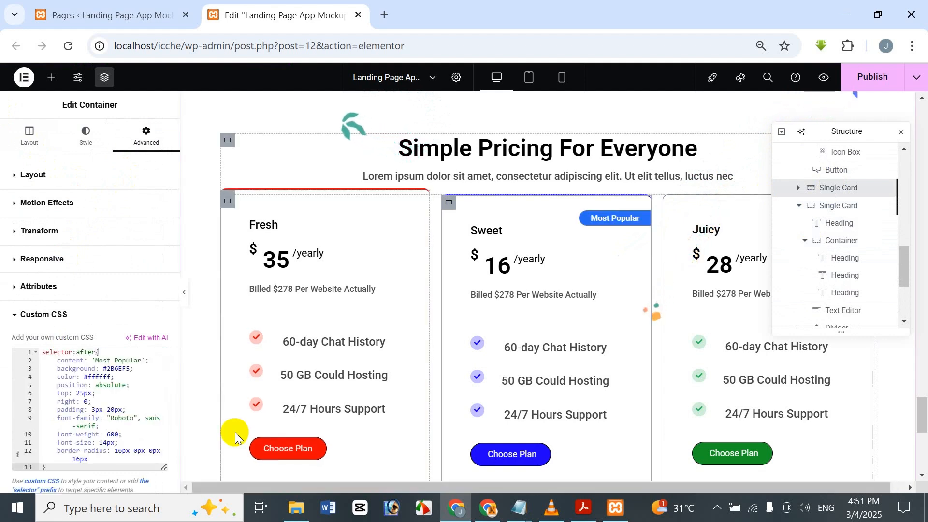
scroll(564, 110, "down", 3)
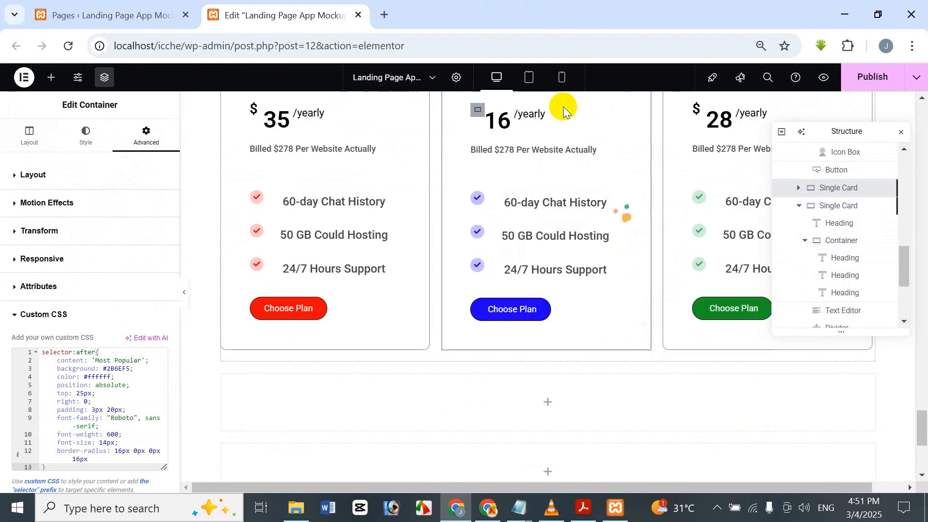
scroll(565, 110, "up", 2)
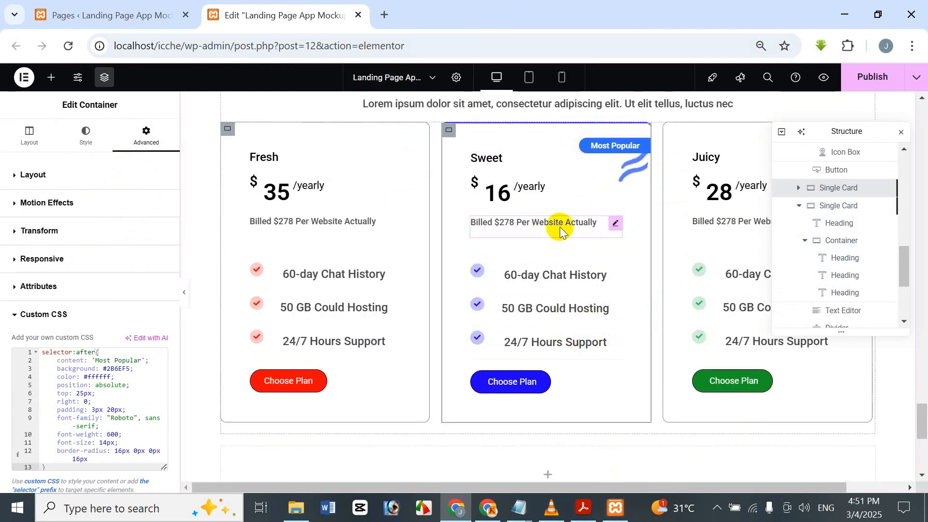
key("ctrl+z")
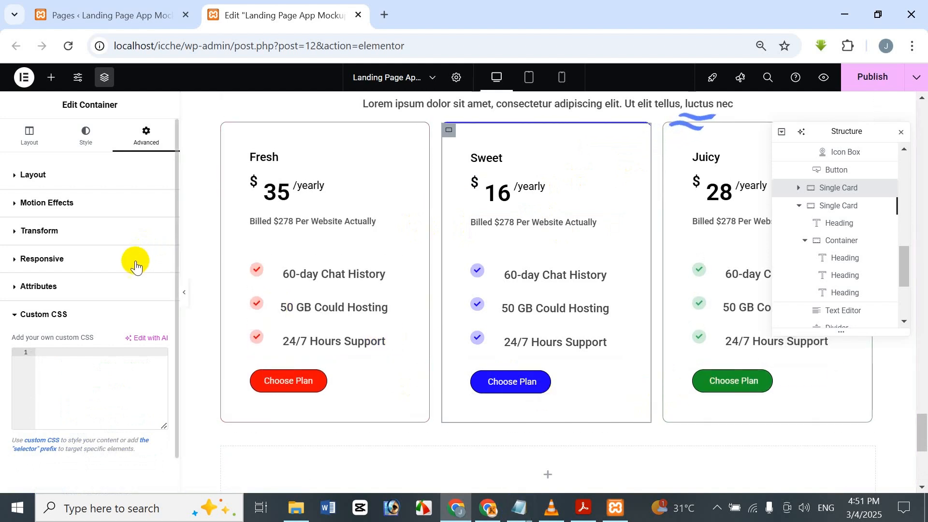
key("ctrl+shift+z")
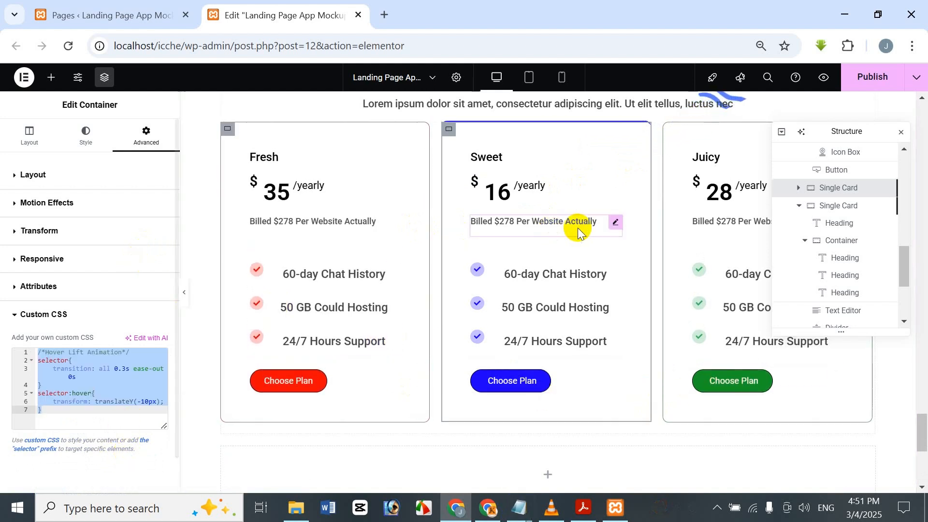
Step: Append the copied "Most Popular" badge rule below the hover lift animation code in the Sweet card's custom CSS
left_click(90, 415)
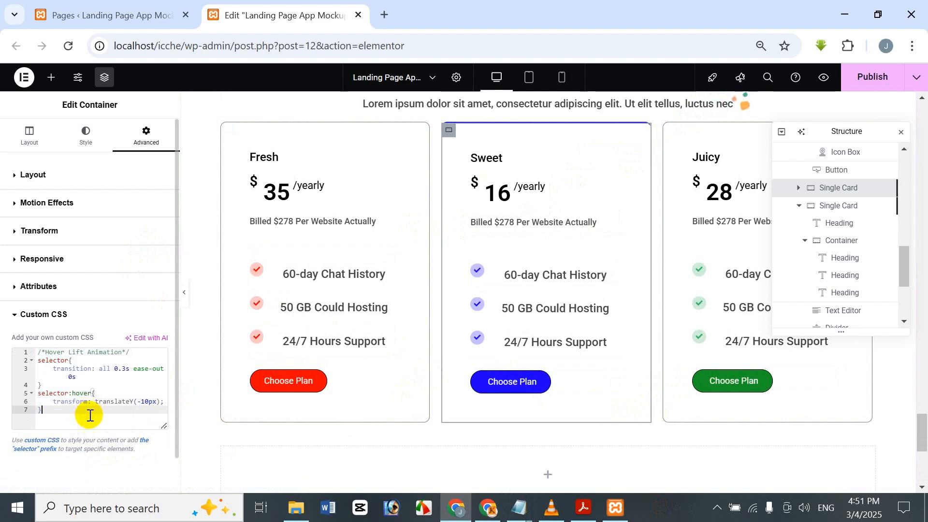
key("Return")
key("ctrl+v")
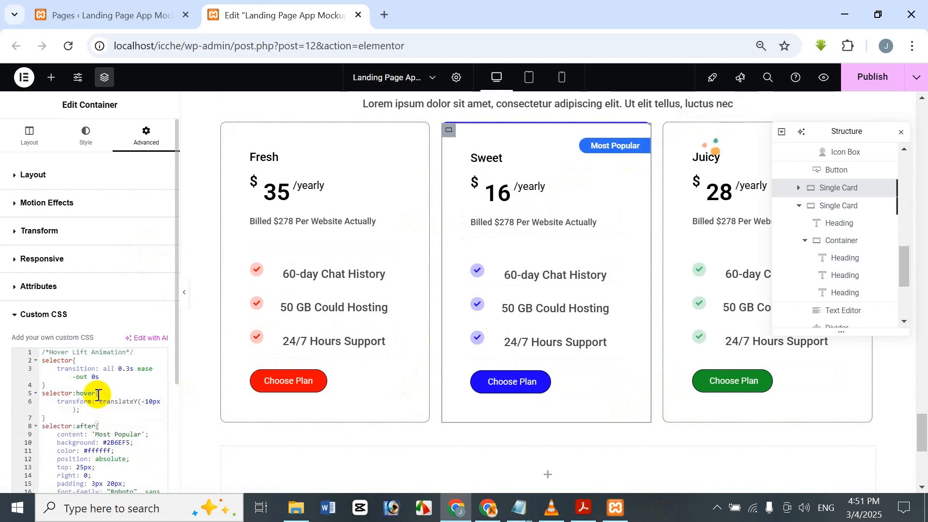
scroll(99, 395, "down", 3)
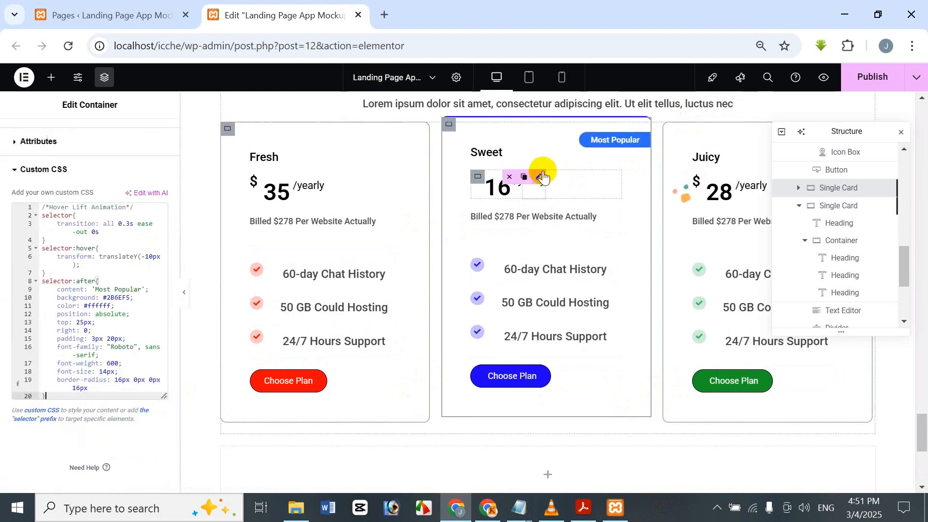
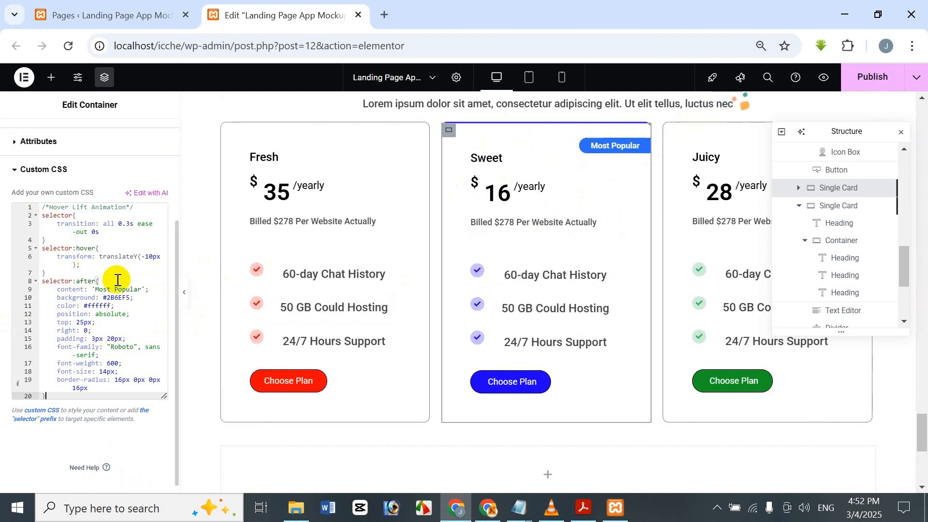
Step: Review the badge rule in the Sweet card's custom CSS and examine the "Most Popular" badge in the desktop Pricing section
left_click(132, 316)
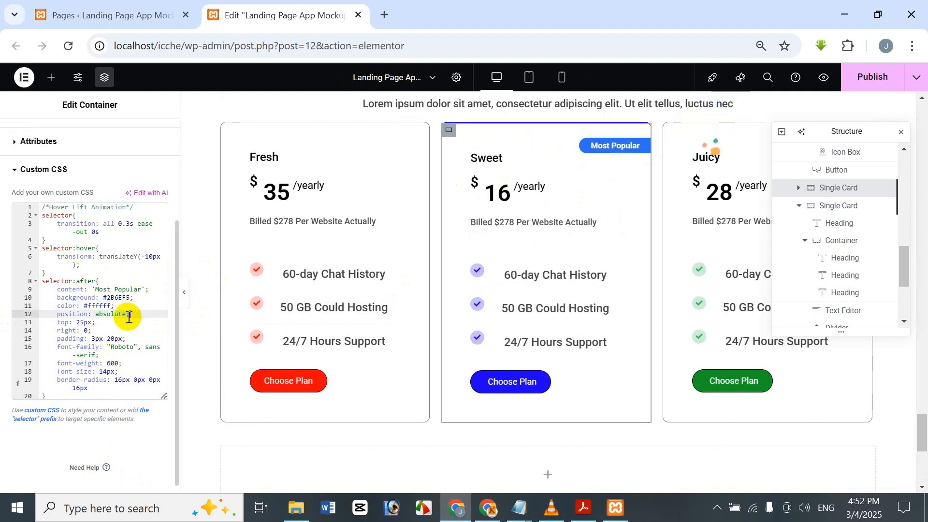
double_click(118, 296)
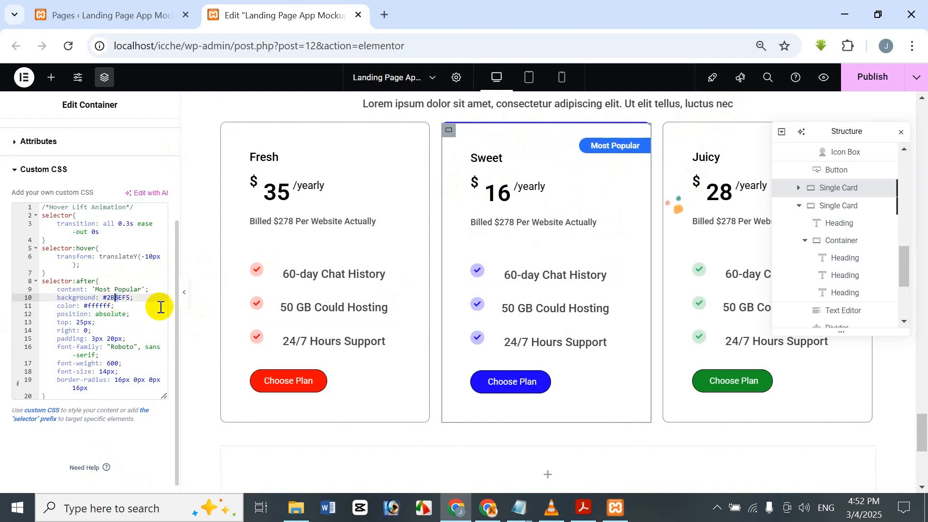
left_click(133, 306)
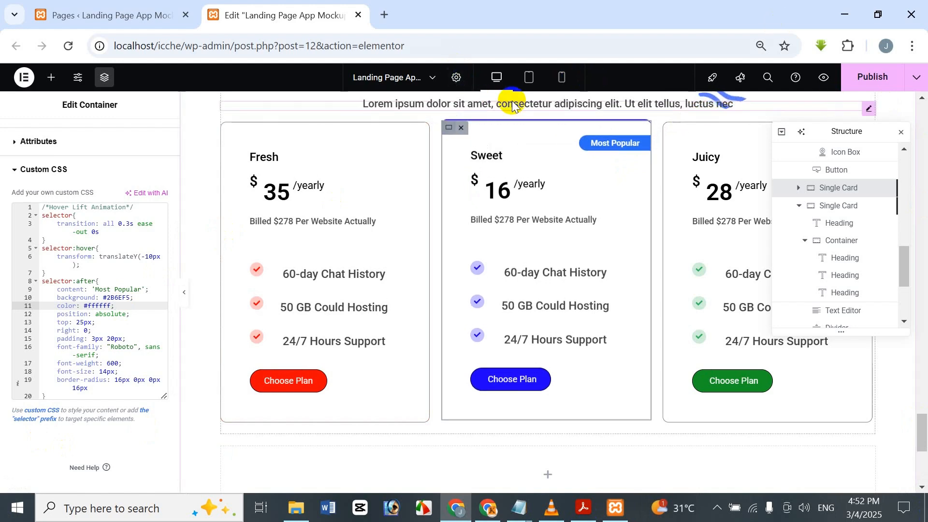
scroll(555, 278, "up", 3)
scroll(646, 367, "down", 2)
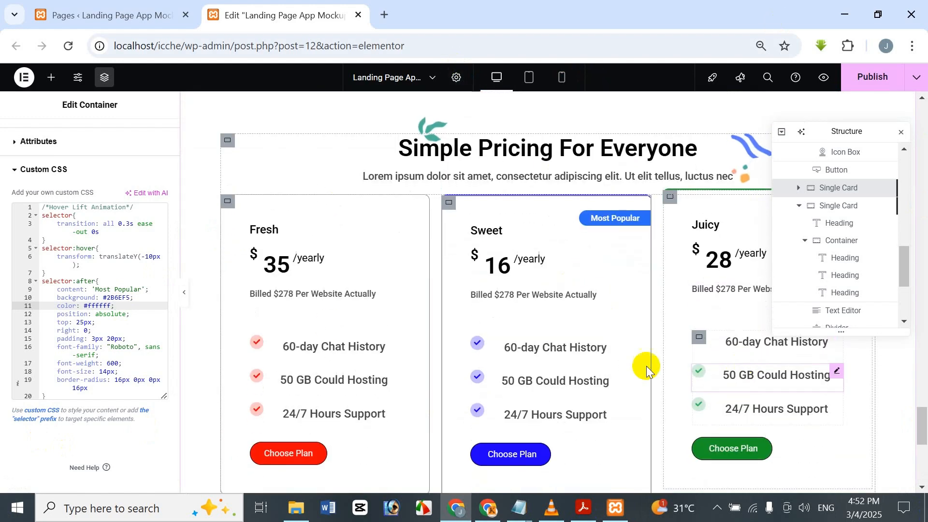
scroll(650, 356, "down", 2)
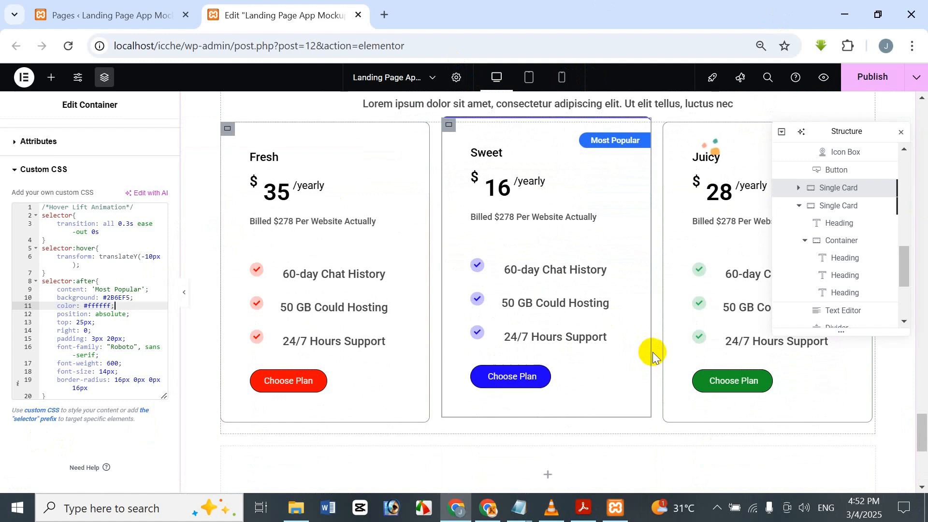
scroll(653, 355, "up", 3)
scroll(674, 398, "up", 3)
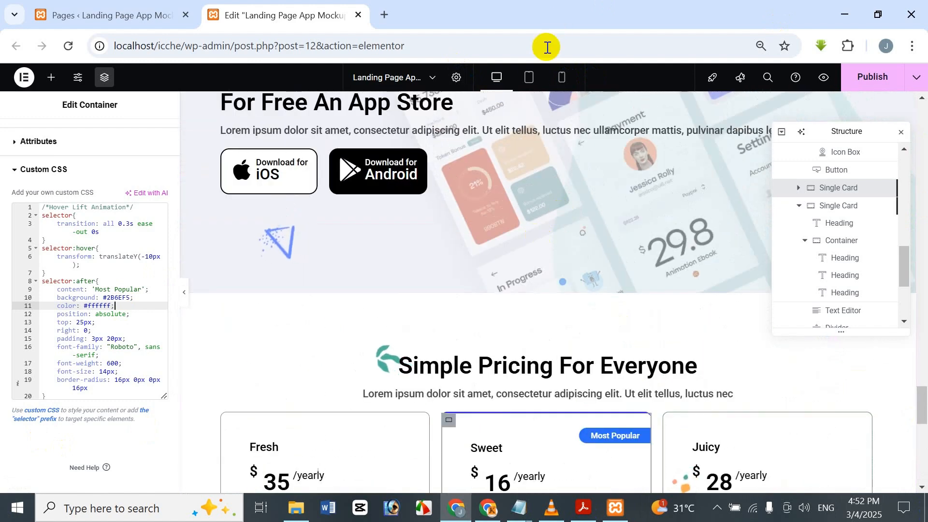
scroll(534, 160, "down", 4)
Step: Examine the three pricing cards and the "Most Popular" badge in the tablet portrait preview
left_click(530, 82)
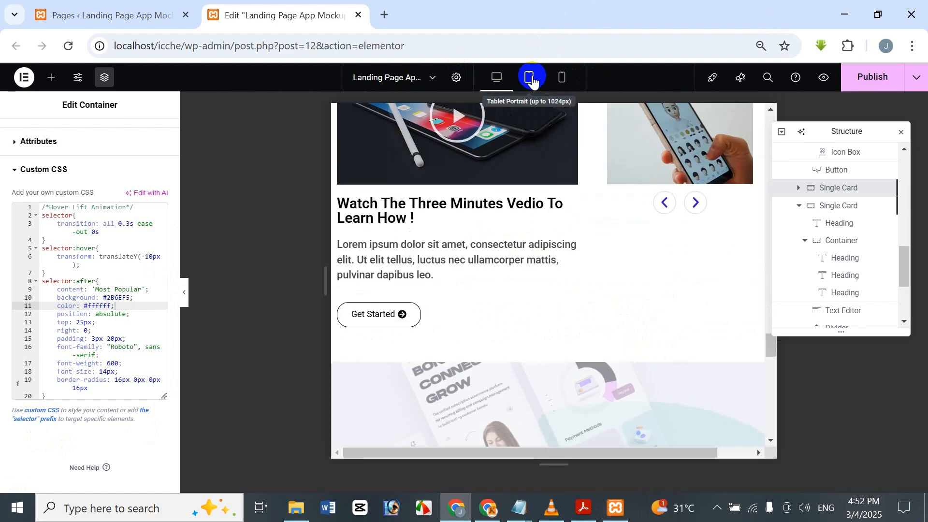
scroll(628, 204, "down", 5)
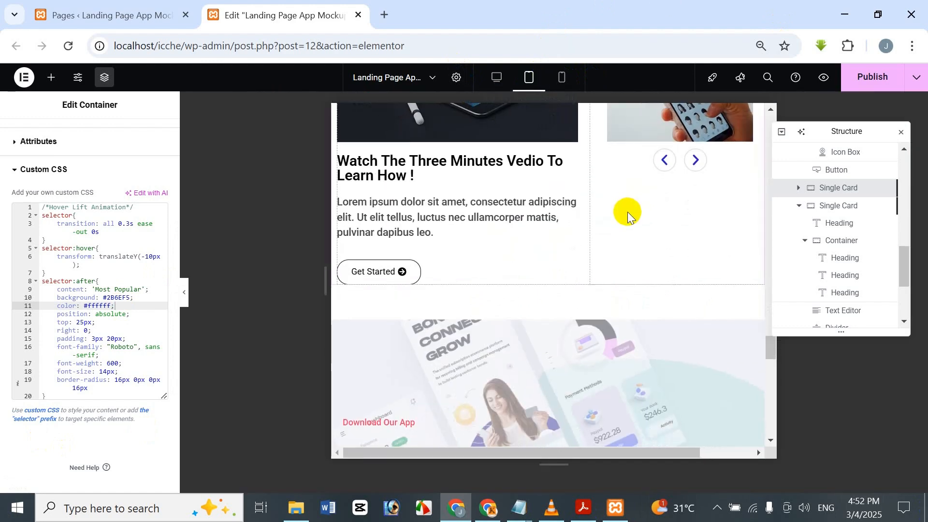
scroll(588, 280, "down", 6)
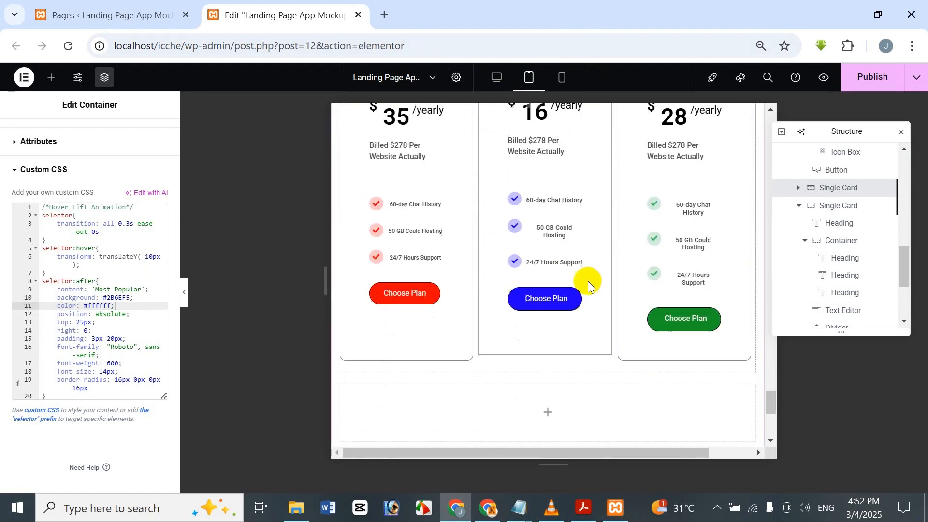
scroll(589, 285, "up", 2)
scroll(589, 285, "up", 2)
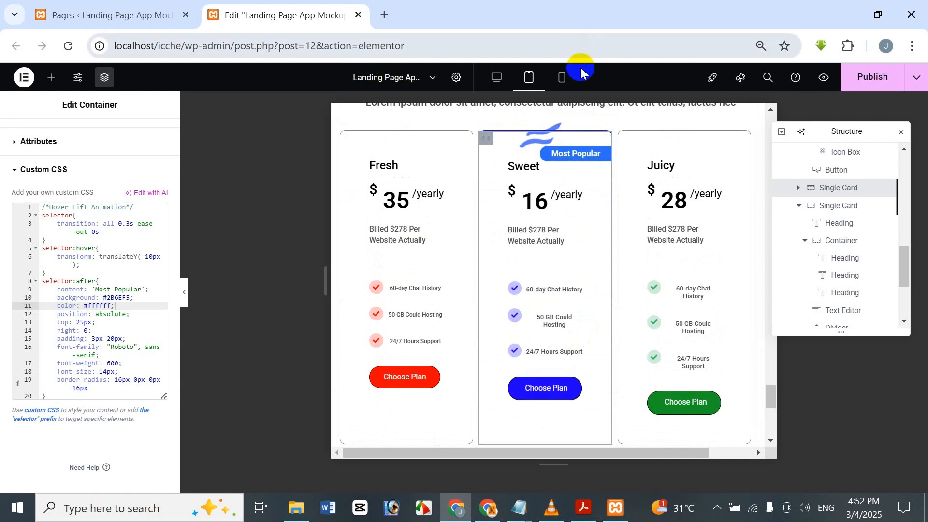
scroll(628, 110, "down", 1)
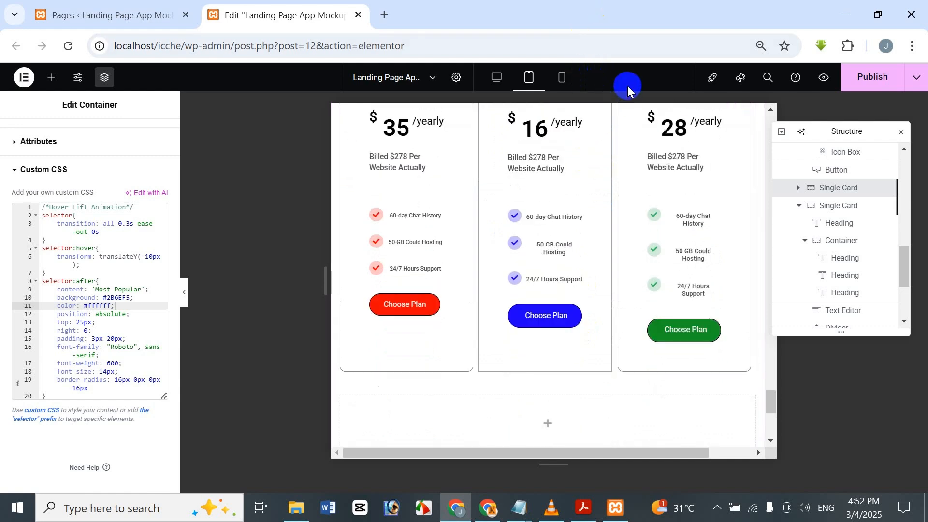
Step: Switch to the mobile portrait preview and check the stacked pricing cards and their feature lists
left_click(566, 85)
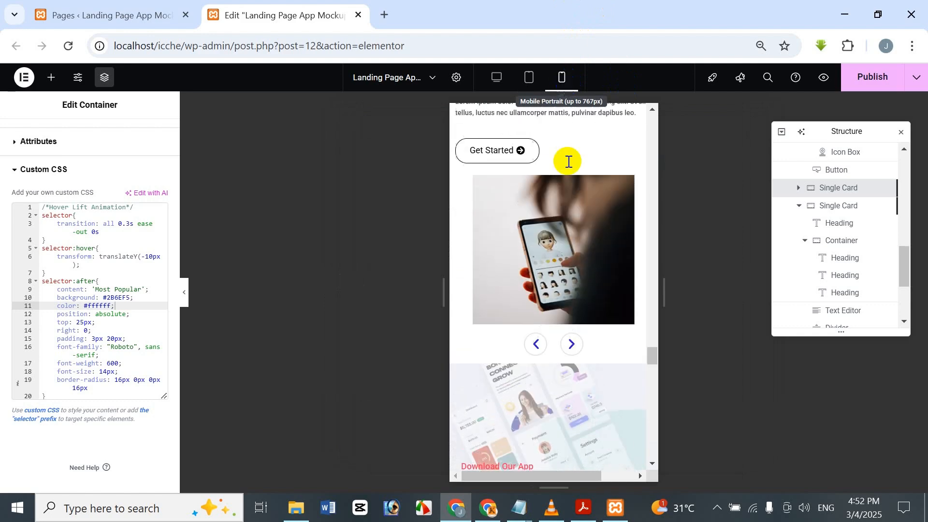
scroll(611, 257, "down", 8)
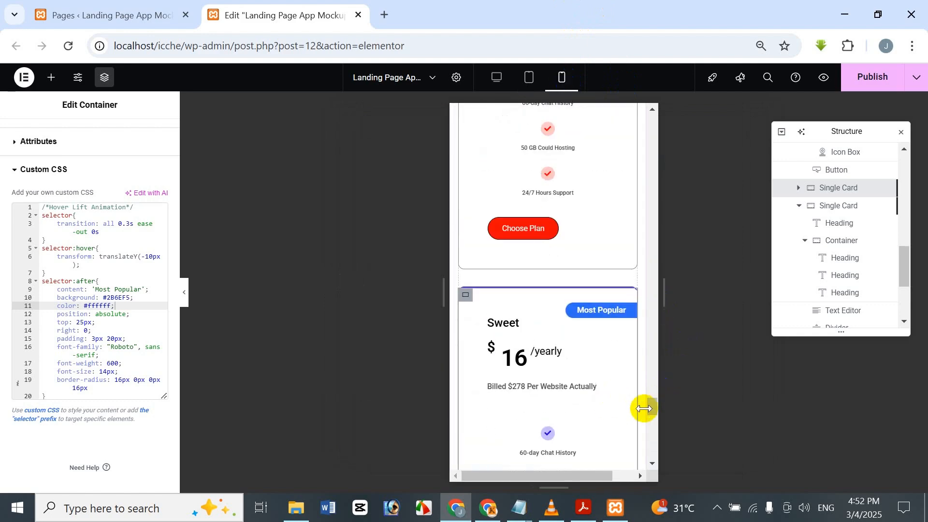
scroll(650, 406, "up", 5)
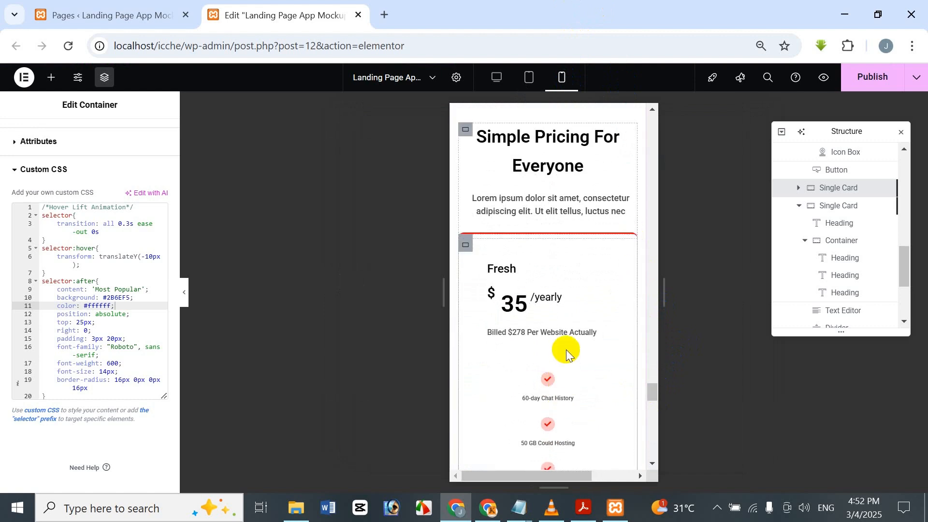
scroll(545, 355, "down", 2)
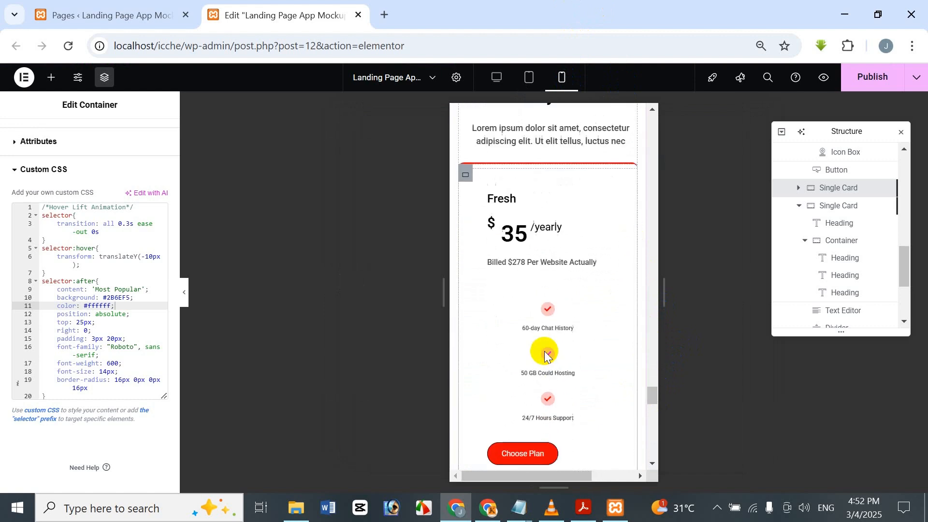
Step: Select the Fresh card's "60-day Chat History" icon box and review its title typography, icon and box style settings
left_click(551, 323)
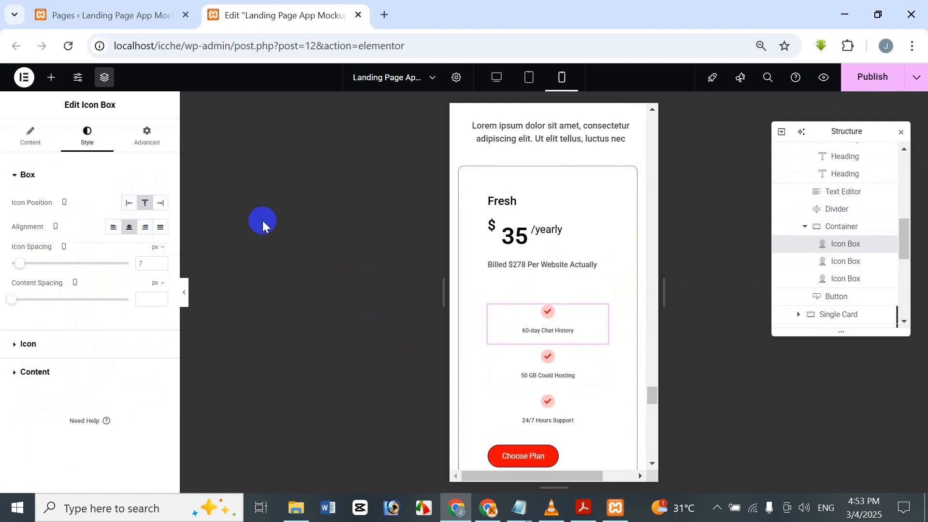
left_click(60, 369)
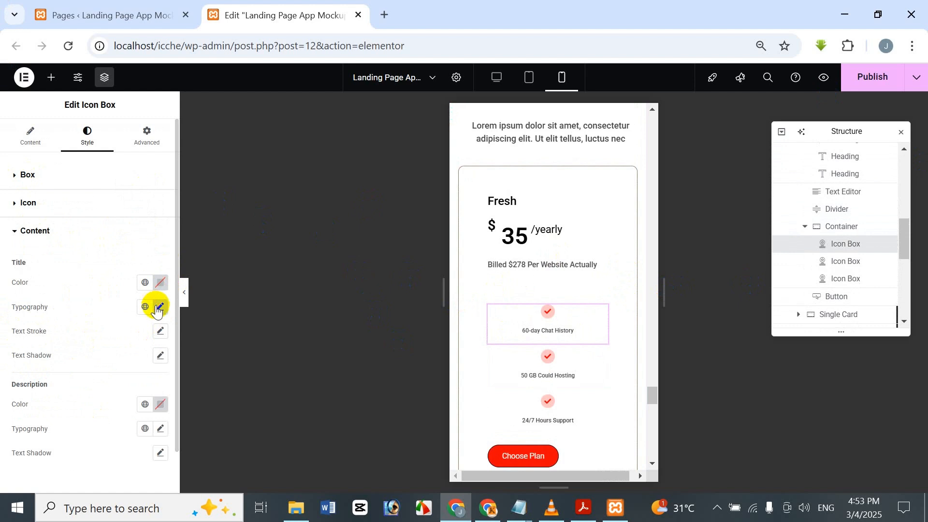
left_click(159, 308)
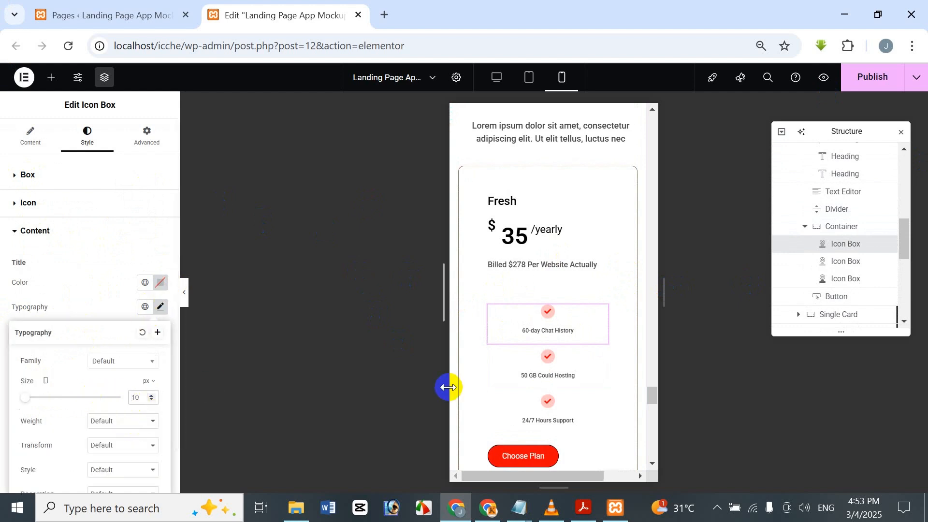
type("5")
key("BackSpace")
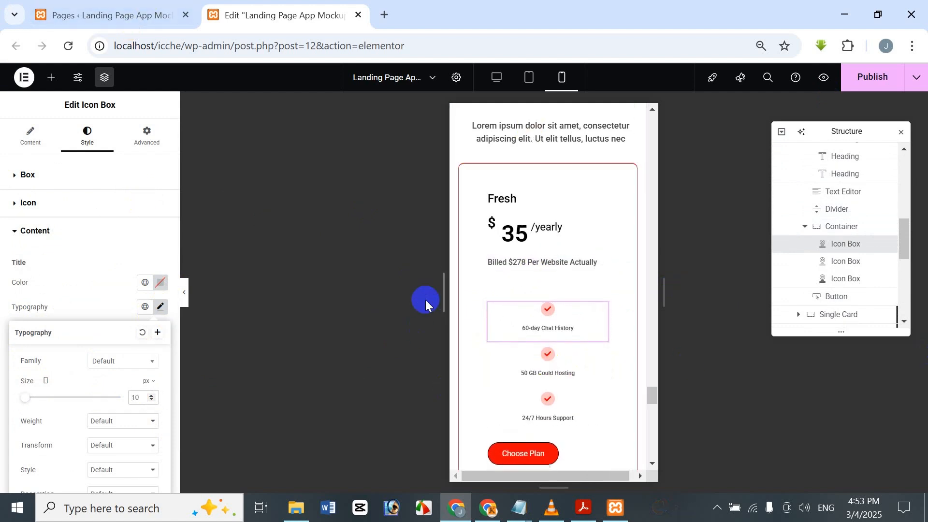
left_click(72, 207)
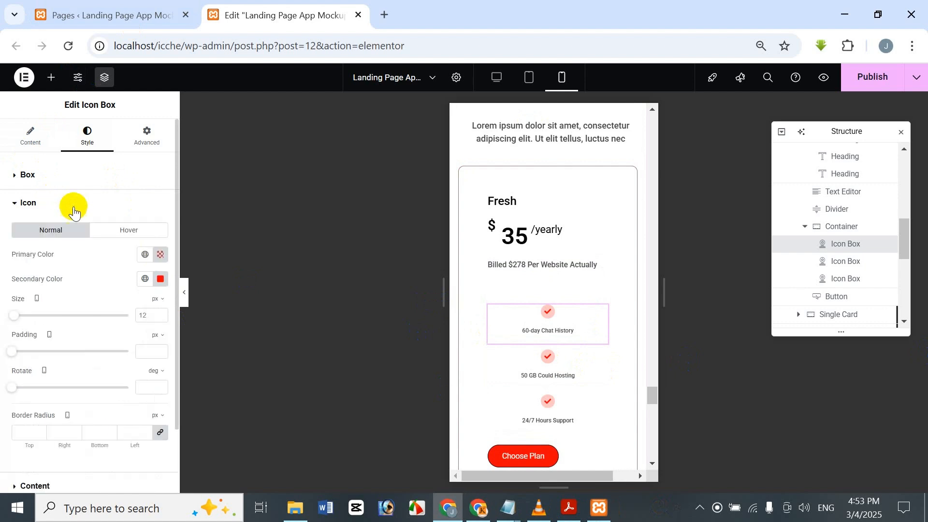
left_click(82, 175)
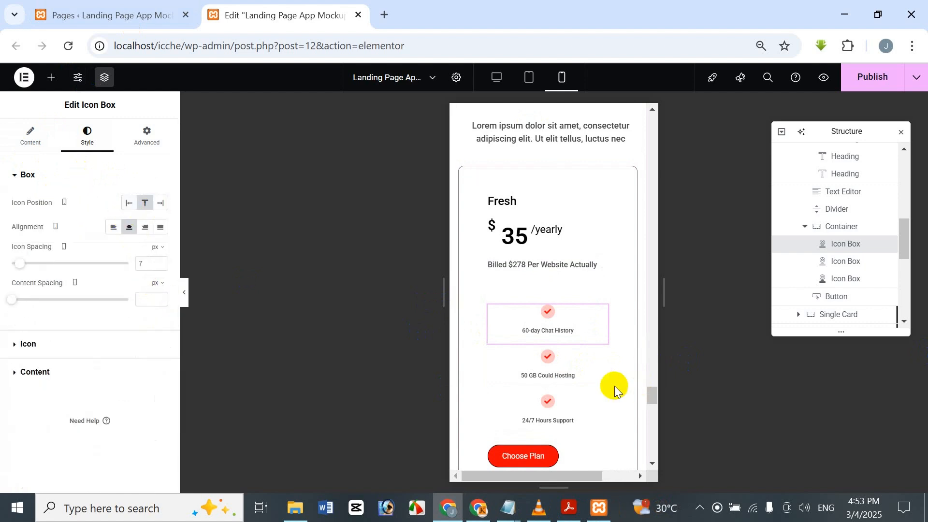
Step: Set the mobile icon position of the Fresh card's "60-day Chat History" icon box to left and its icon spacing to 0 px
left_click(128, 206)
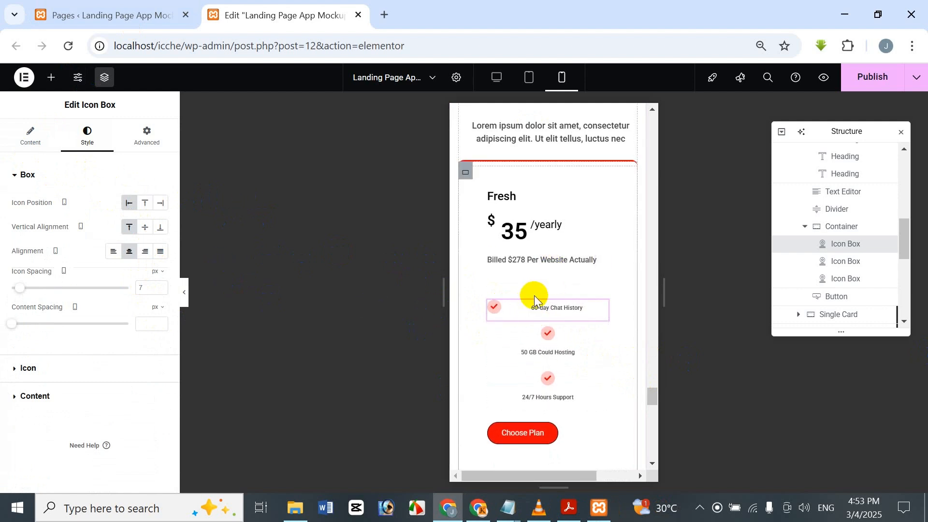
right_click(542, 314)
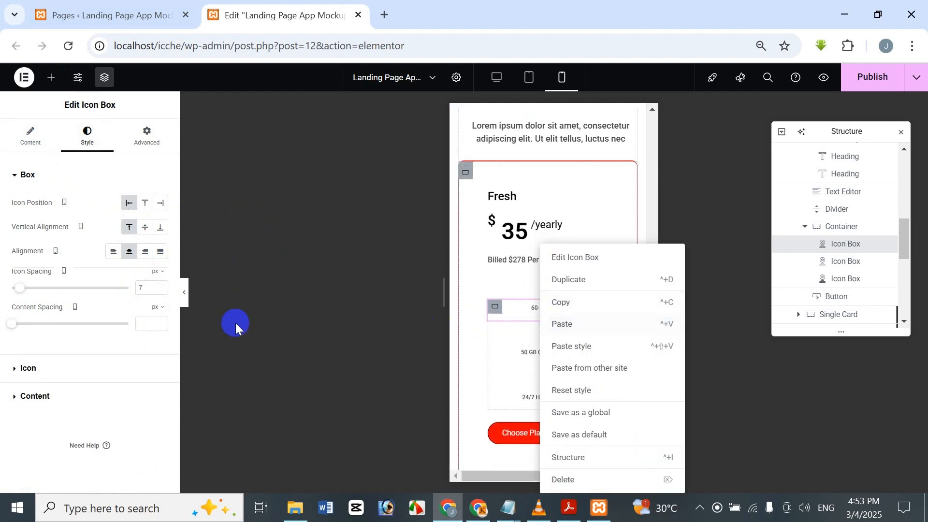
left_click(145, 410)
left_click(73, 175)
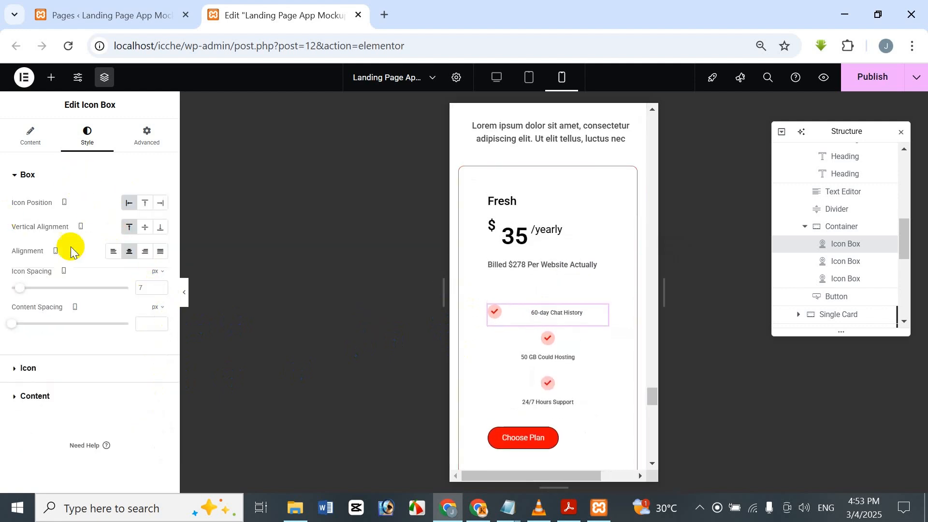
left_click(150, 286)
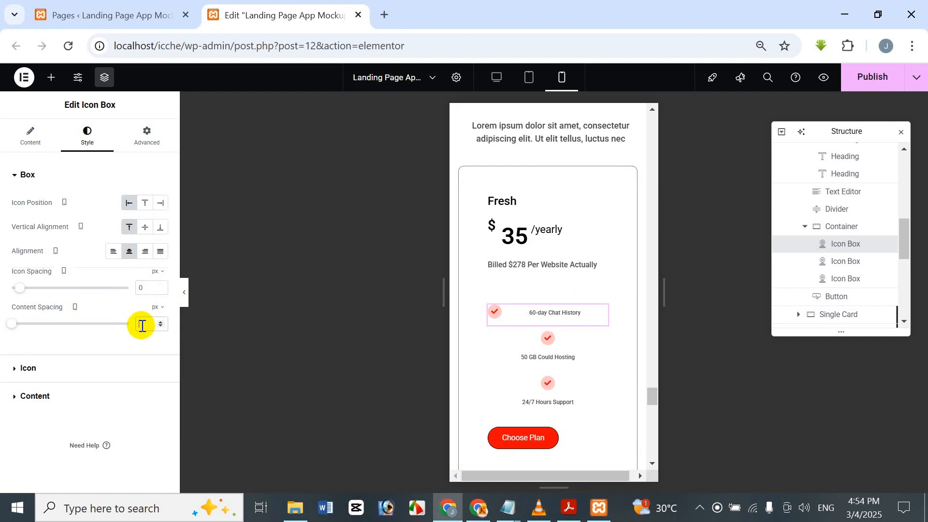
type("0")
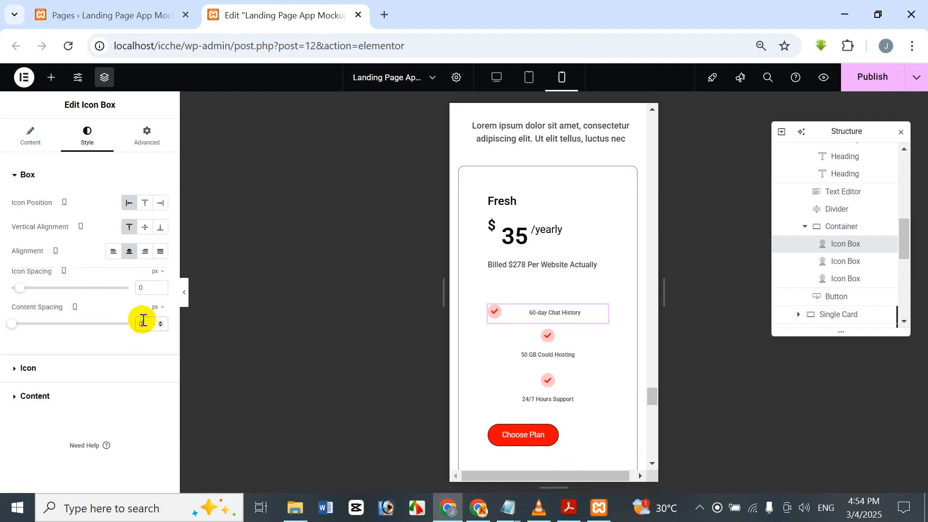
key("BackSpace")
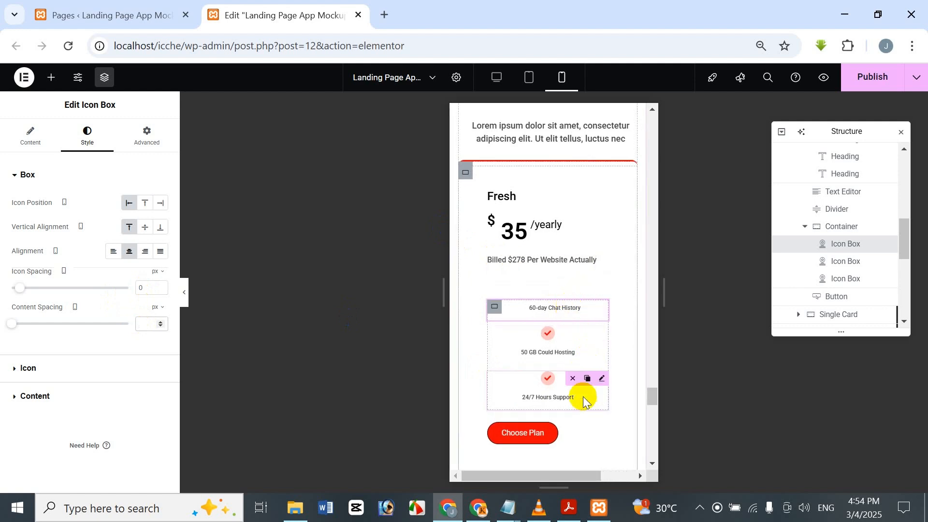
Step: Copy the "60-day Chat History" icon box style to the Fresh card's "50 GB Could Hosting" and "24/7 Hours Support" icon boxes
right_click(582, 311)
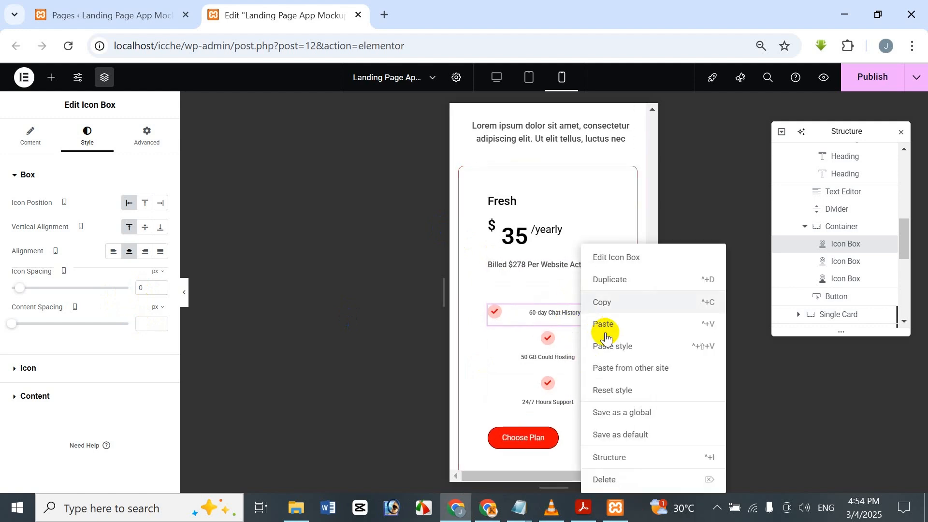
left_click(614, 301)
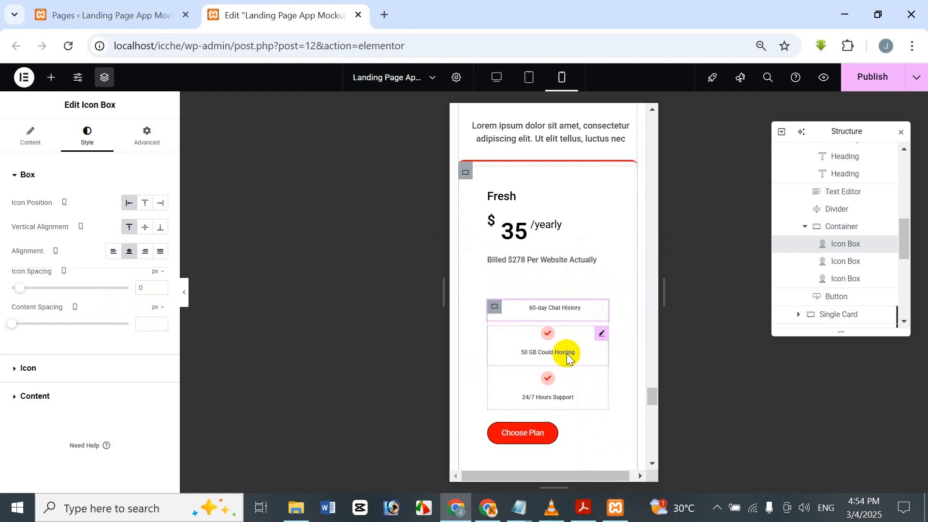
right_click(567, 353)
left_click(604, 342)
right_click(521, 366)
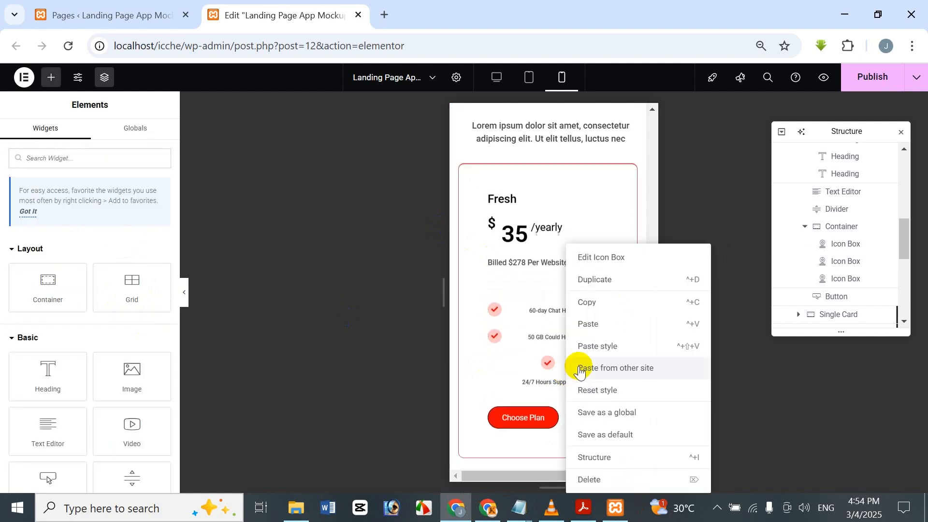
left_click(602, 345)
Step: Give the Sweet card's "60-day Chat History" icon box a left icon position and 0 px icon spacing for mobile, and copy it
scroll(592, 344, "down", 5)
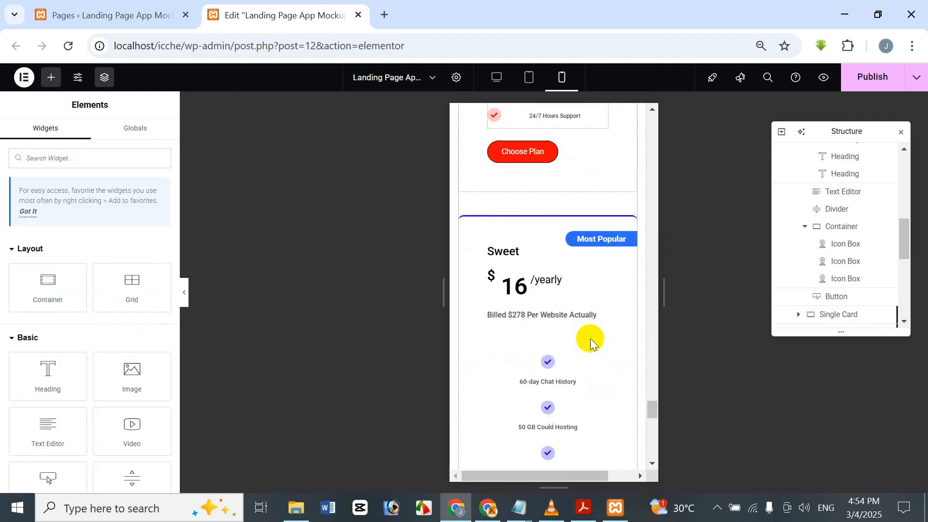
left_click(576, 315)
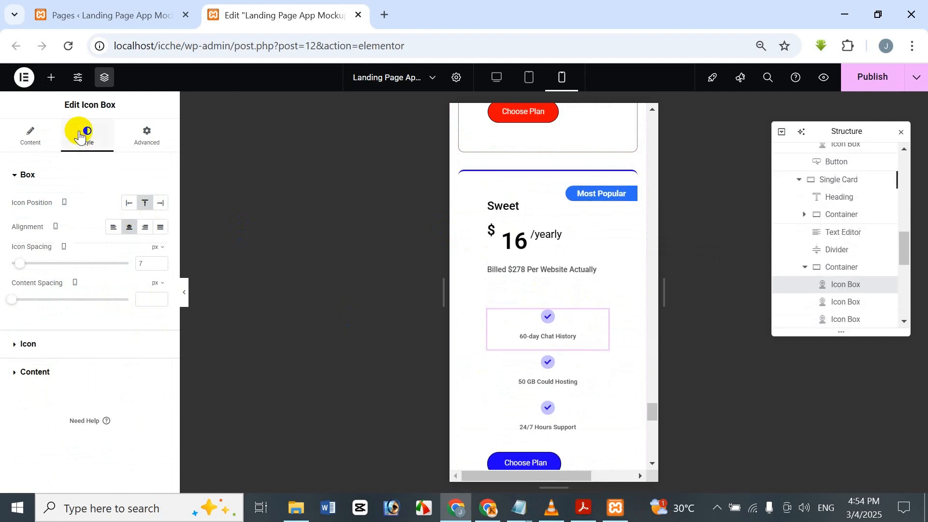
left_click(130, 204)
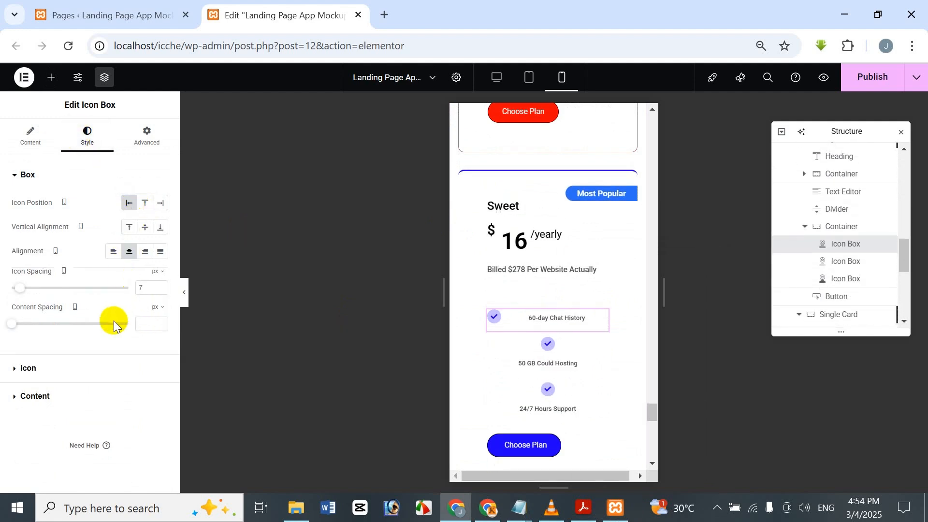
left_click(152, 289)
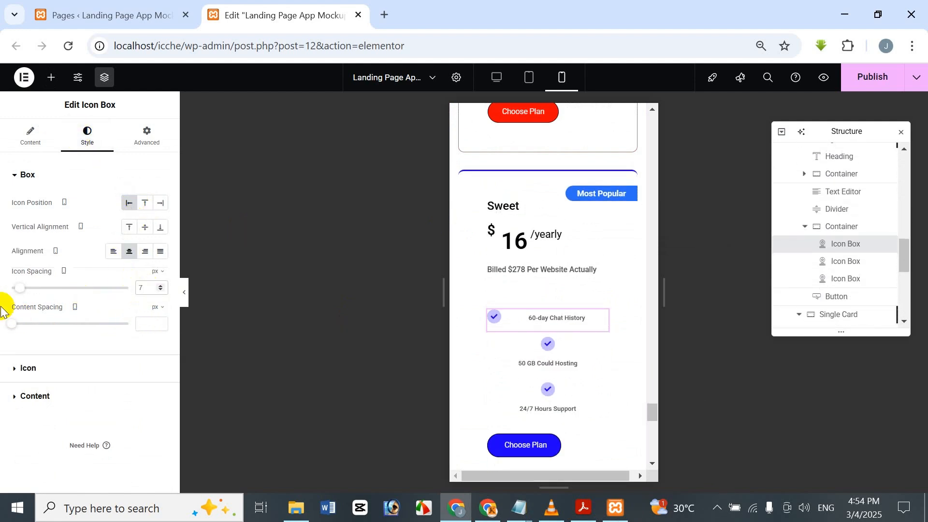
right_click(540, 312)
left_click(560, 303)
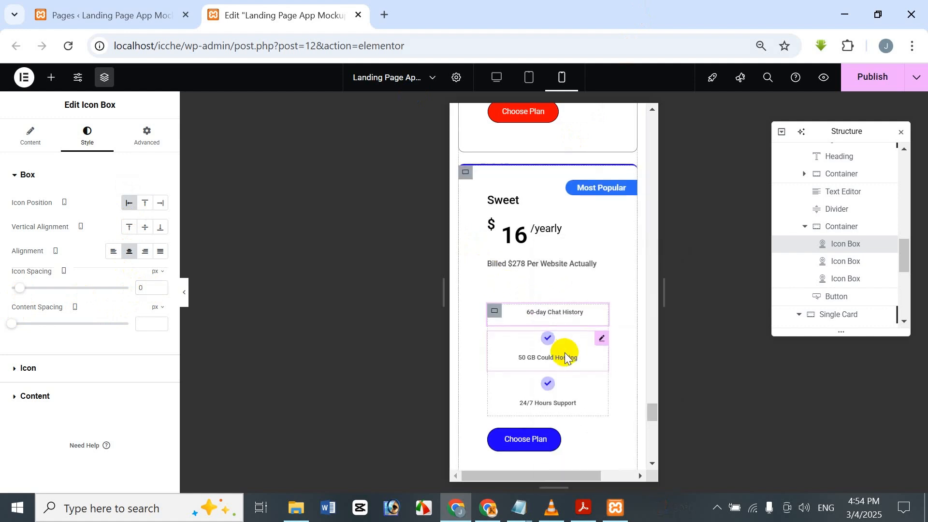
Step: Paste the copied icon box style onto the Sweet card's "50 GB Could Hosting" and "24/7 Hours Support" icon boxes
right_click(564, 353)
left_click(607, 352)
right_click(564, 380)
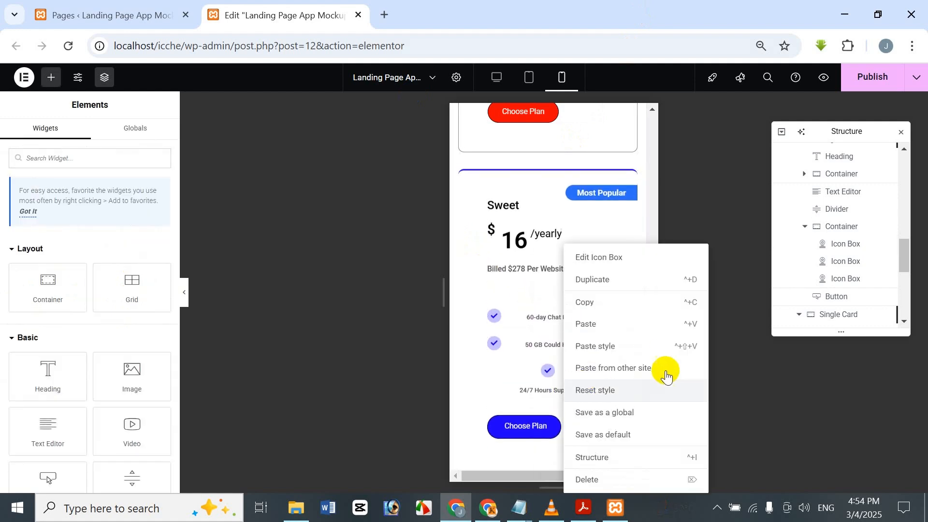
left_click(659, 348)
Step: Give the Juicy card's "60-day Chat History" icon box a left icon position and 0 px icon spacing for mobile, and copy it
scroll(538, 343, "down", 1)
scroll(541, 338, "down", 5)
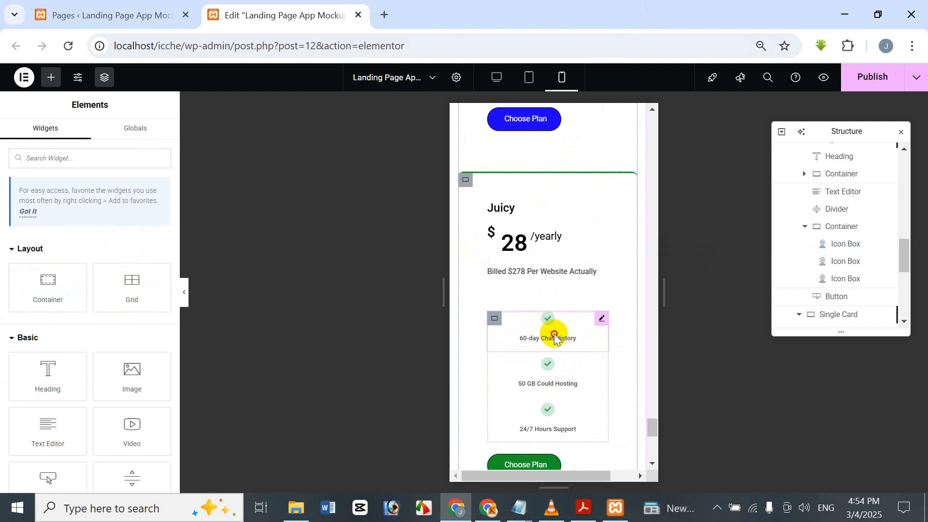
left_click(555, 339)
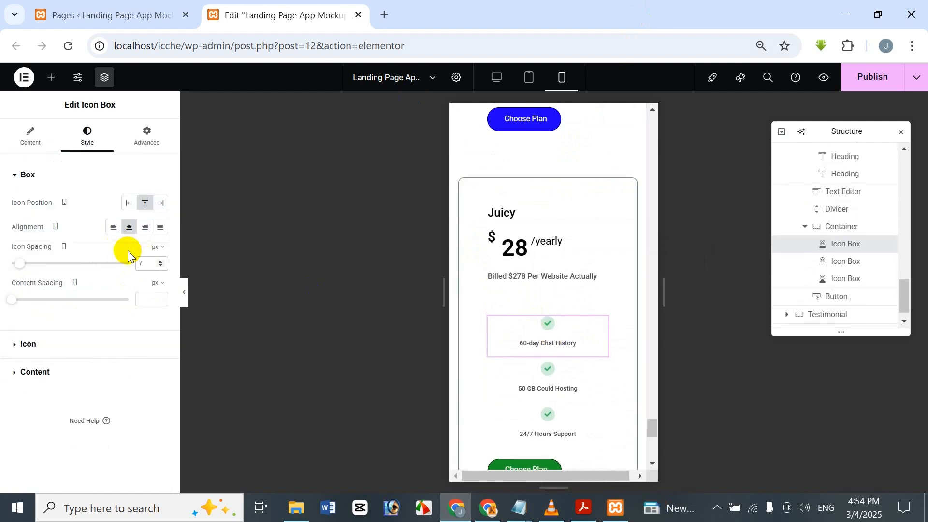
left_click(129, 202)
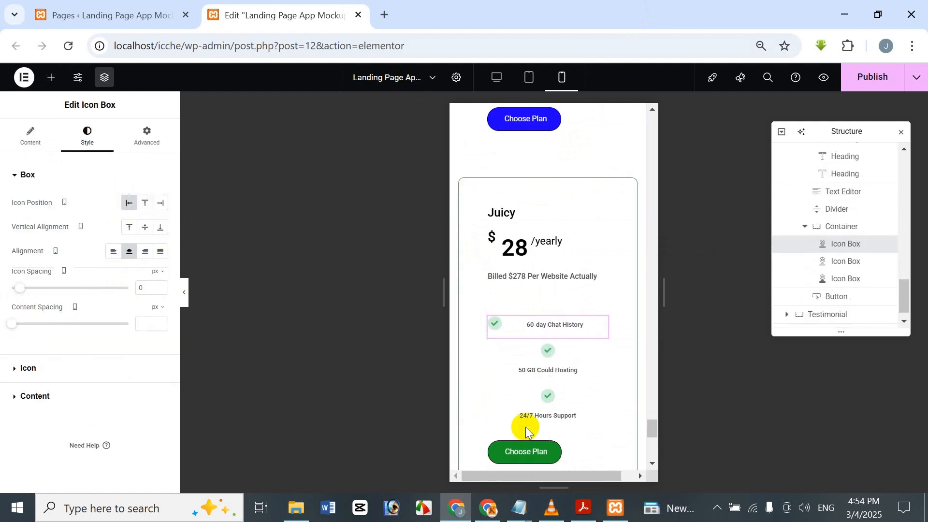
right_click(541, 332)
left_click(571, 303)
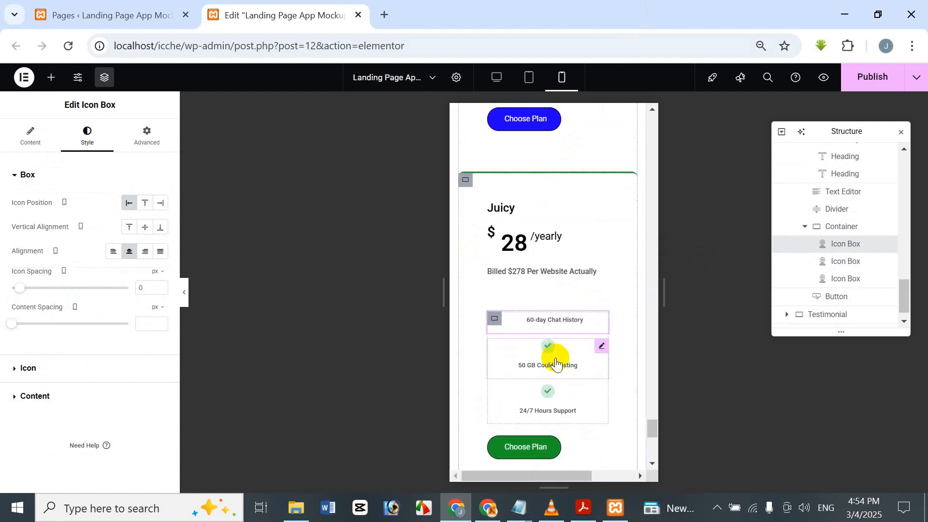
Step: Paste the copied icon box style onto the Juicy card's "50 GB Could Hosting" and "24/7 Hours Support" icon boxes
right_click(555, 356)
left_click(572, 347)
right_click(552, 375)
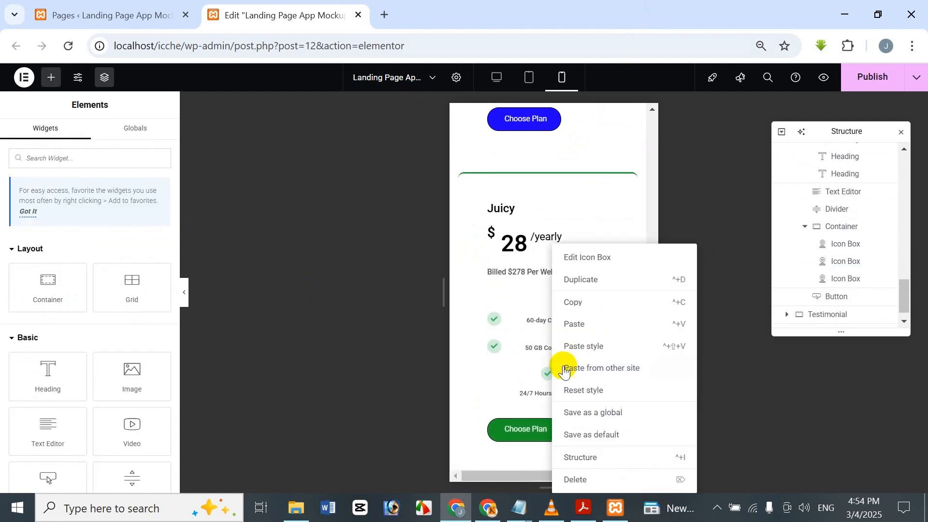
left_click(581, 347)
Step: Review the landing page's mobile layout from the pricing cards up to the hero banner, and return to the desktop view
scroll(576, 367, "down", 4)
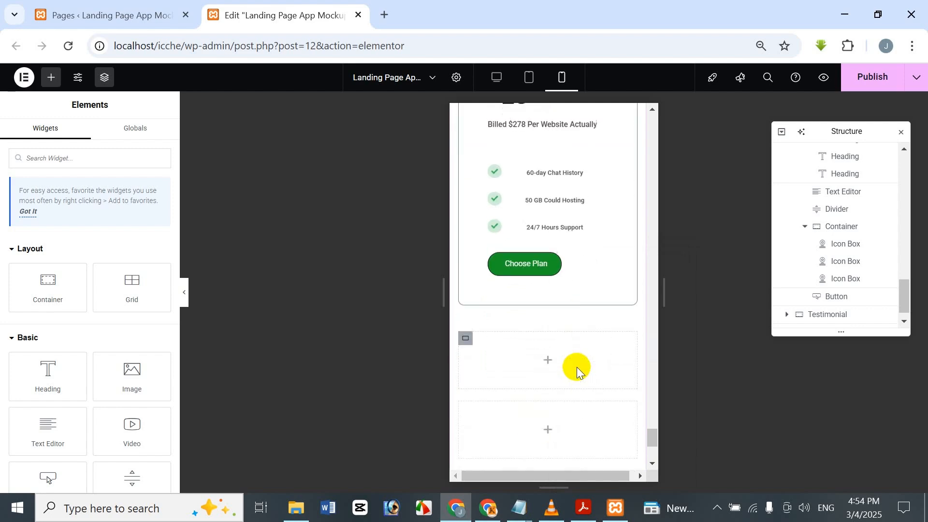
scroll(574, 367, "up", 10)
scroll(572, 367, "up", 20)
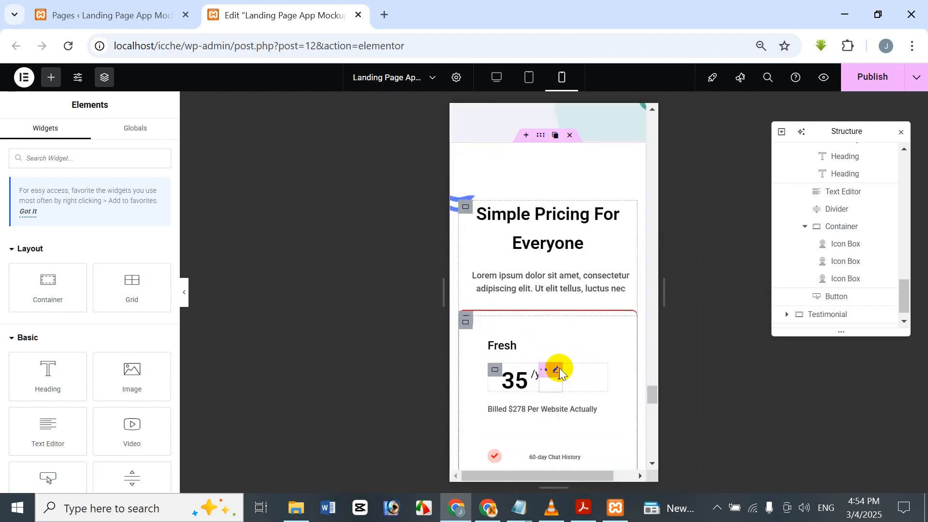
scroll(563, 343, "up", 20)
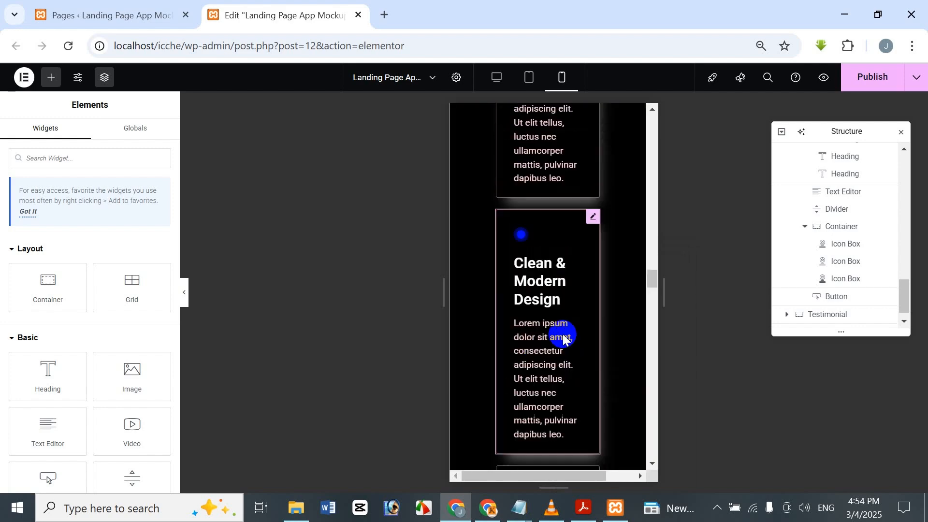
scroll(592, 317, "up", 20)
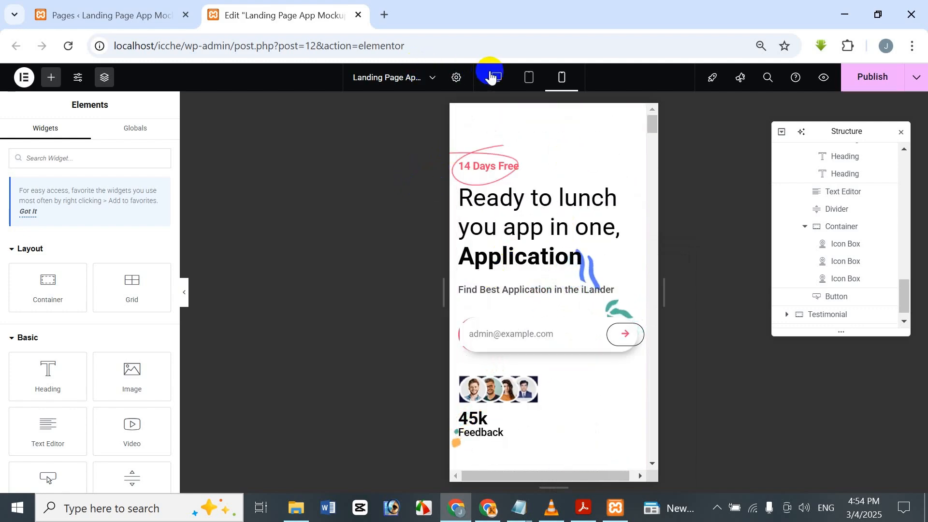
left_click(500, 88)
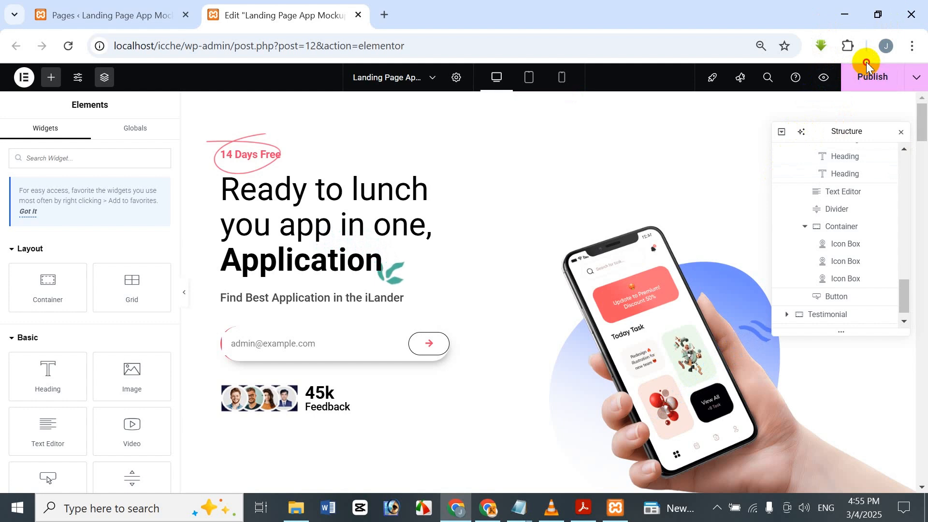
Step: Publish the landing page changes and open the page preview
left_click(878, 77)
left_click(916, 77)
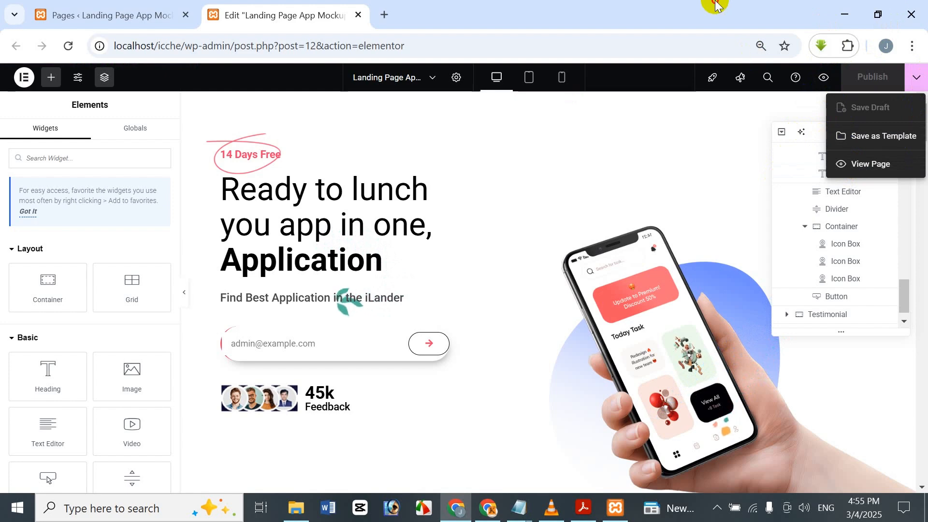
left_click(824, 78)
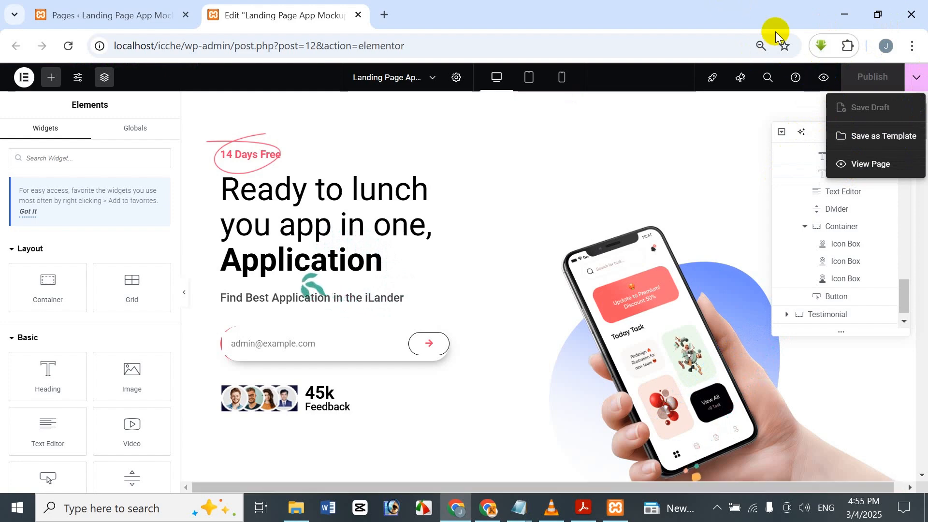
left_click(888, 103)
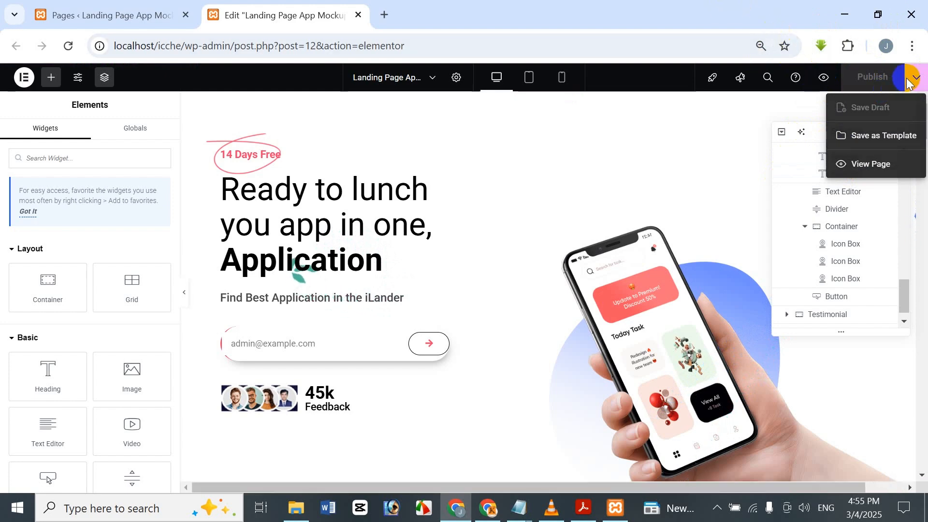
left_click(828, 78)
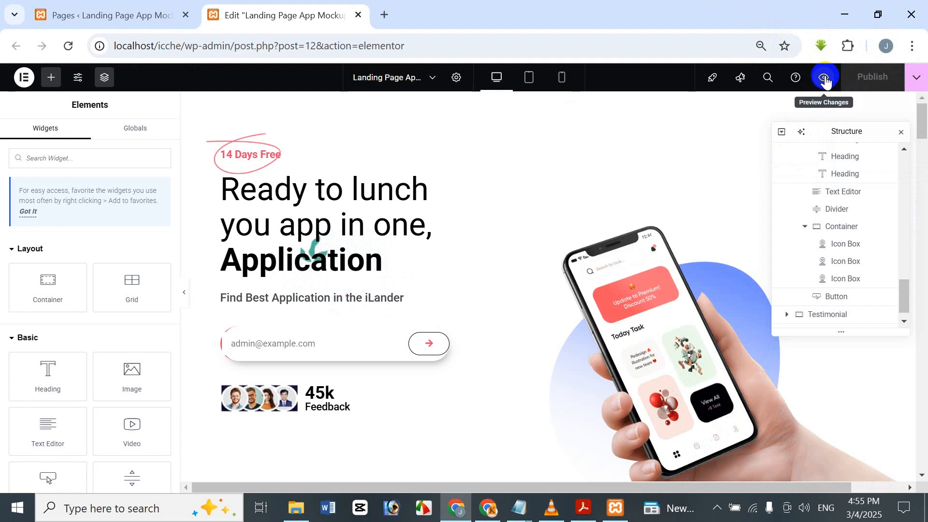
left_click(826, 78)
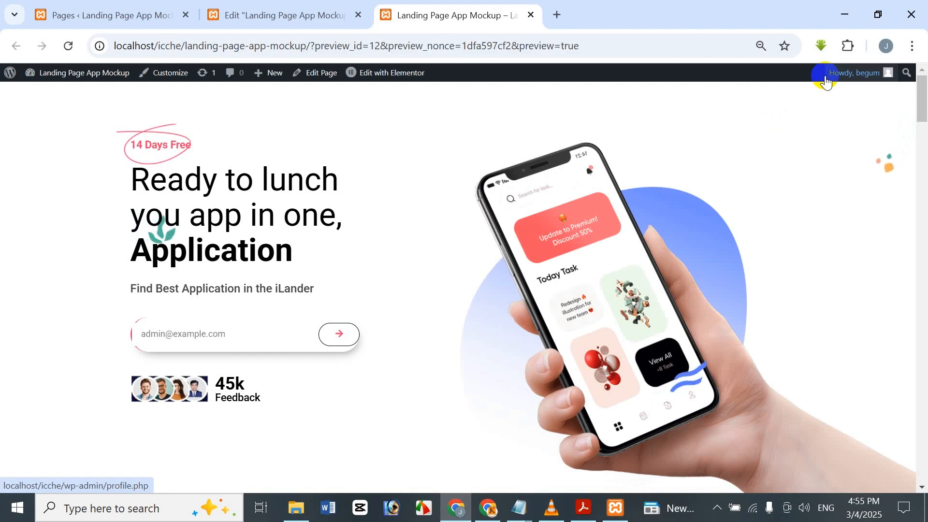
Step: Examine the "Simple Pricing For Everyone" section and its Fresh, Sweet and Juicy cards in the page preview
scroll(900, 218, "down", 3)
left_click_drag(922, 127, 921, 471)
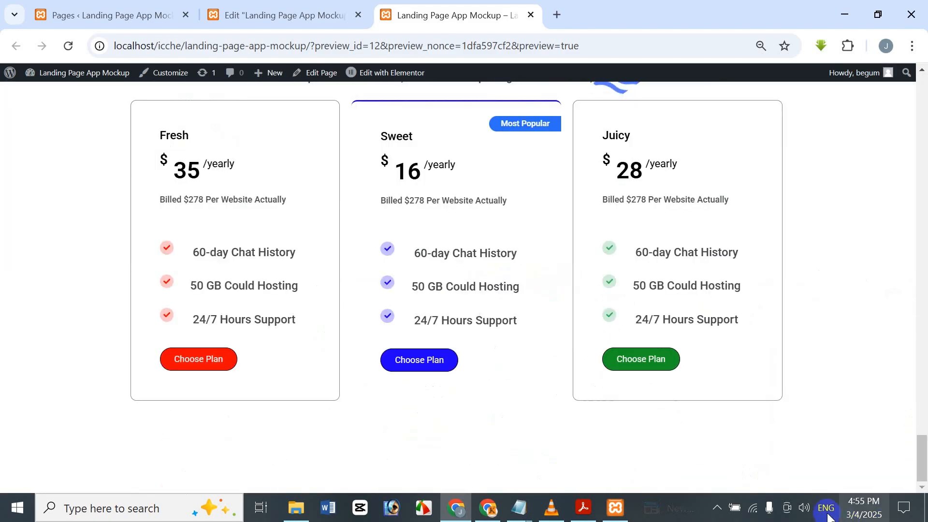
scroll(790, 405, "up", 3)
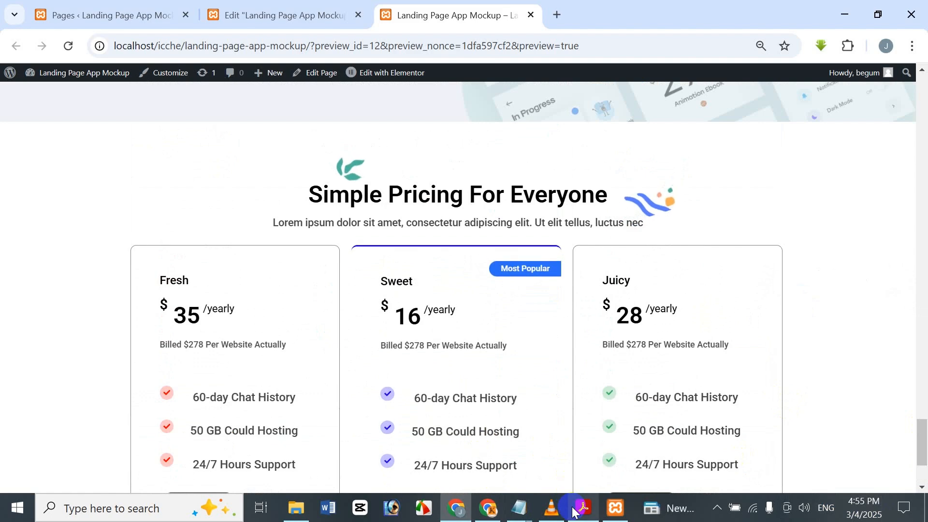
mouse_move(574, 515)
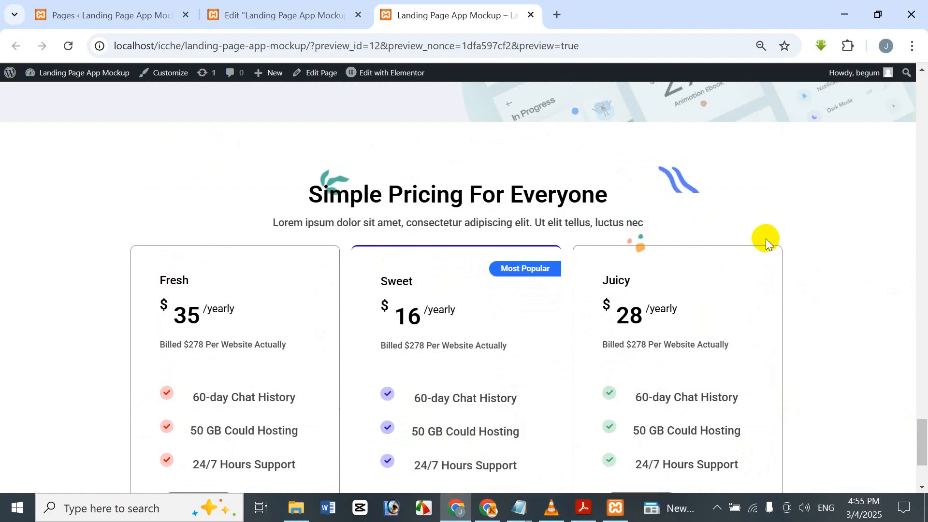
scroll(766, 242, "down", 1)
scroll(766, 248, "up", 1)
scroll(764, 244, "down", 1)
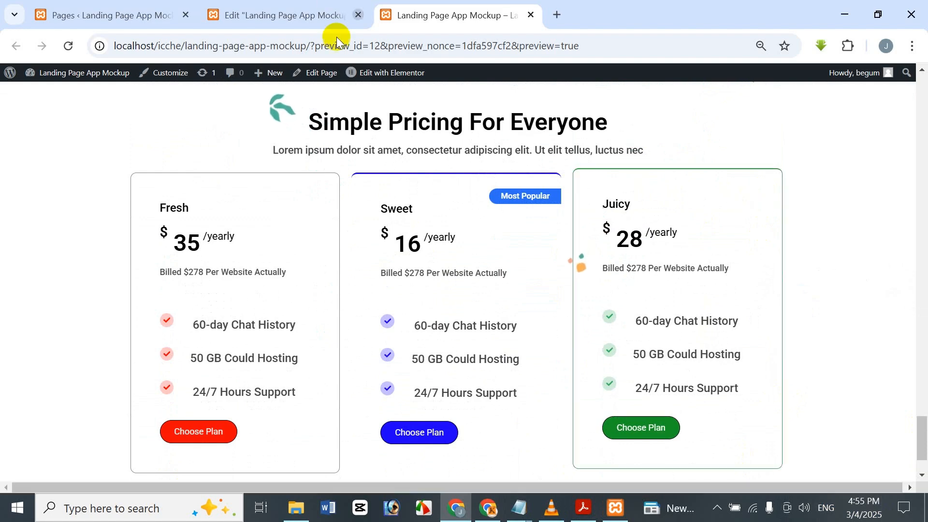
Step: Return to the Elementor editor and collapse the Pricing Table container in the page structure
left_click(304, 11)
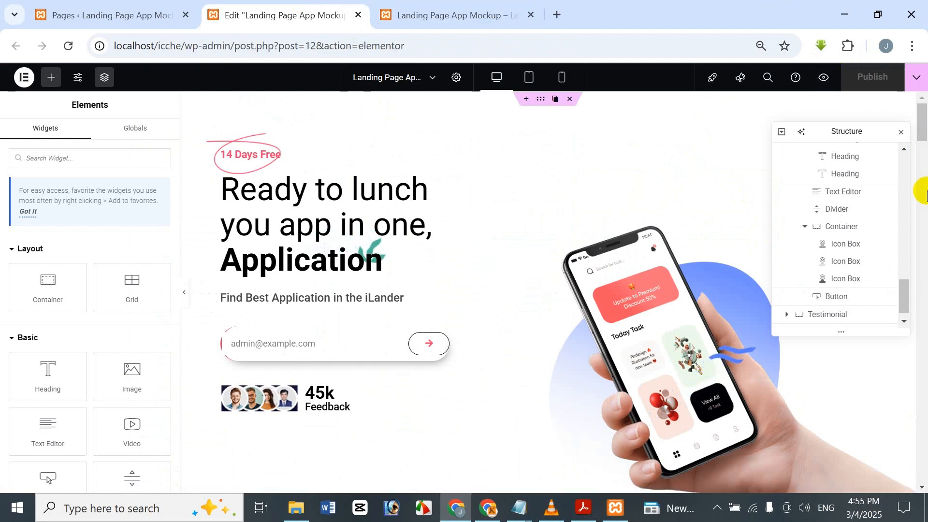
scroll(843, 230, "down", 2)
scroll(843, 233, "down", 2)
scroll(841, 232, "up", 8)
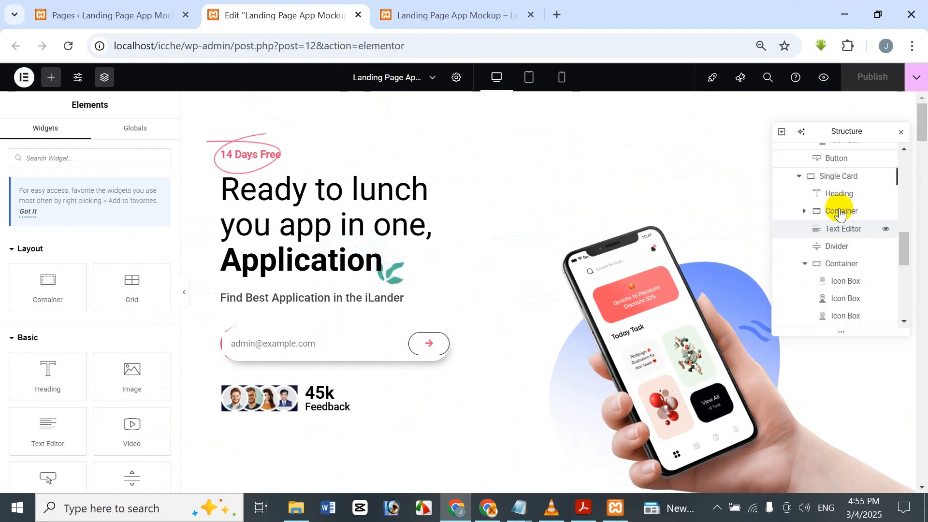
scroll(827, 242, "up", 4)
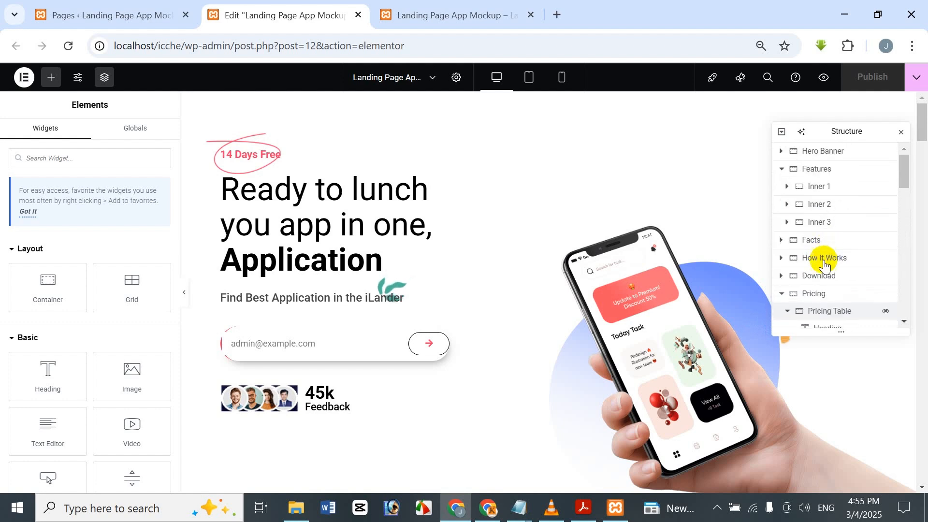
scroll(802, 244, "down", 2)
left_click(790, 240)
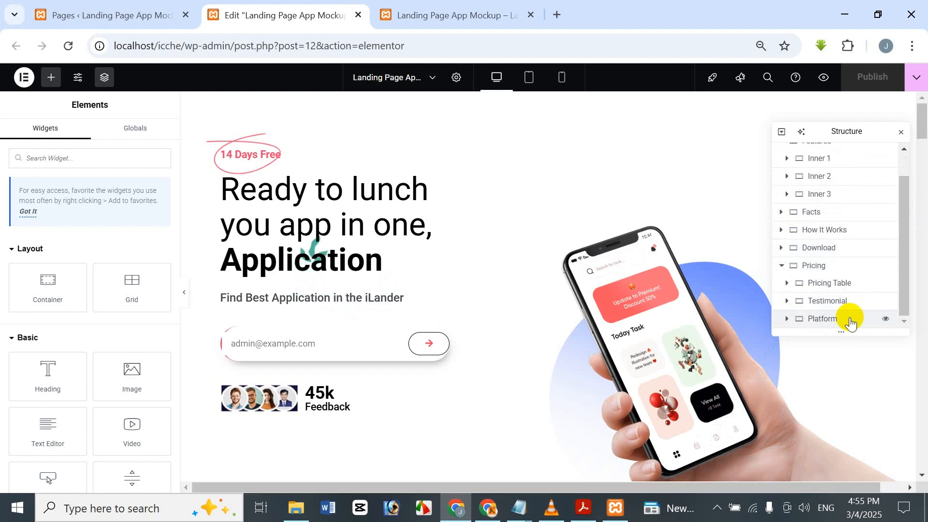
Step: Switch to Adobe Acrobat to view the "Responsive Elementor Landing Page Design Part 11" title page
left_click(592, 516)
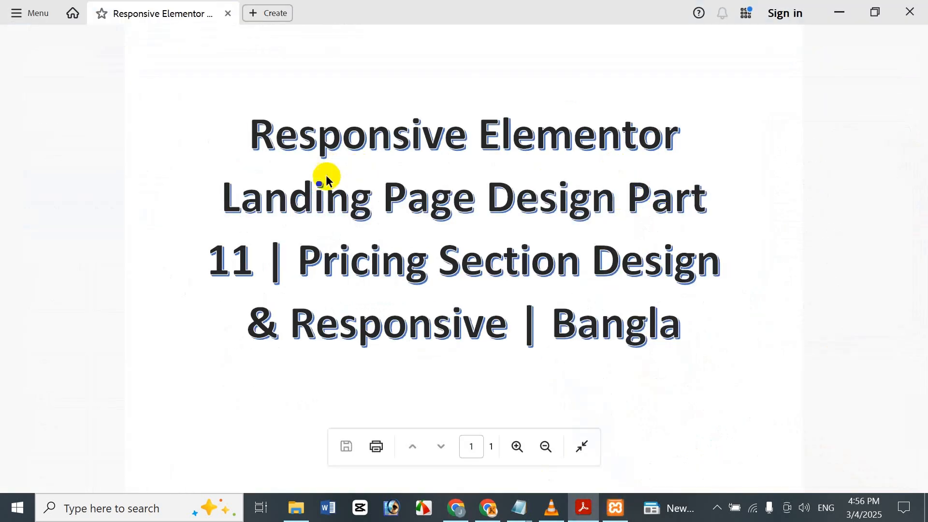